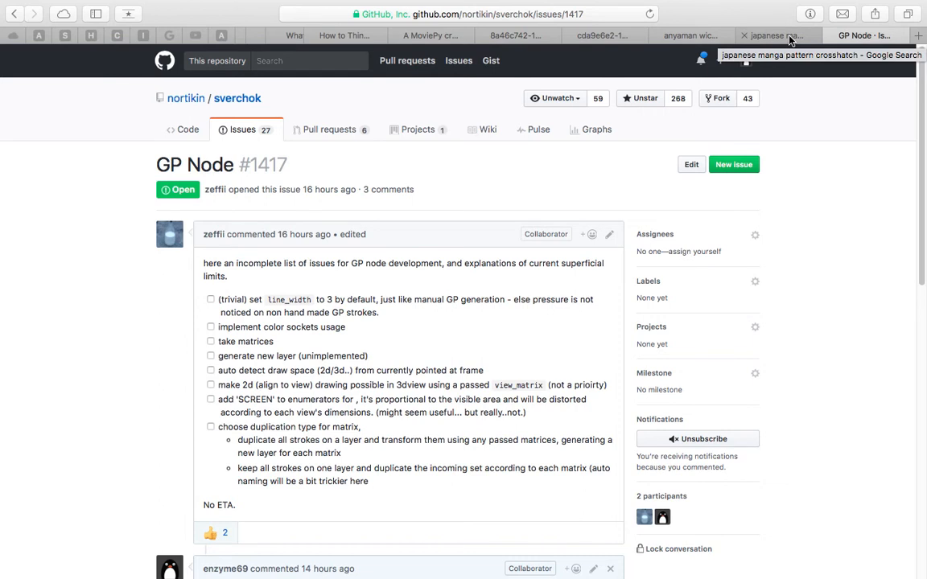
# Open the image results for "japanese manga pattern crosshatch" and examine the first rows of hatching and screentone patterns.
pyautogui.click(784, 35)
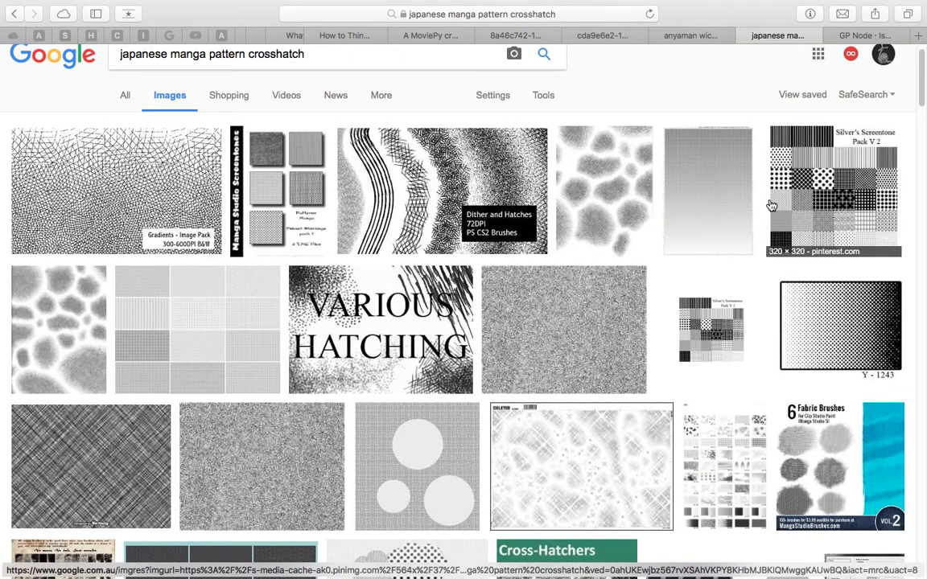
pyautogui.scroll(-5, 720, 245)
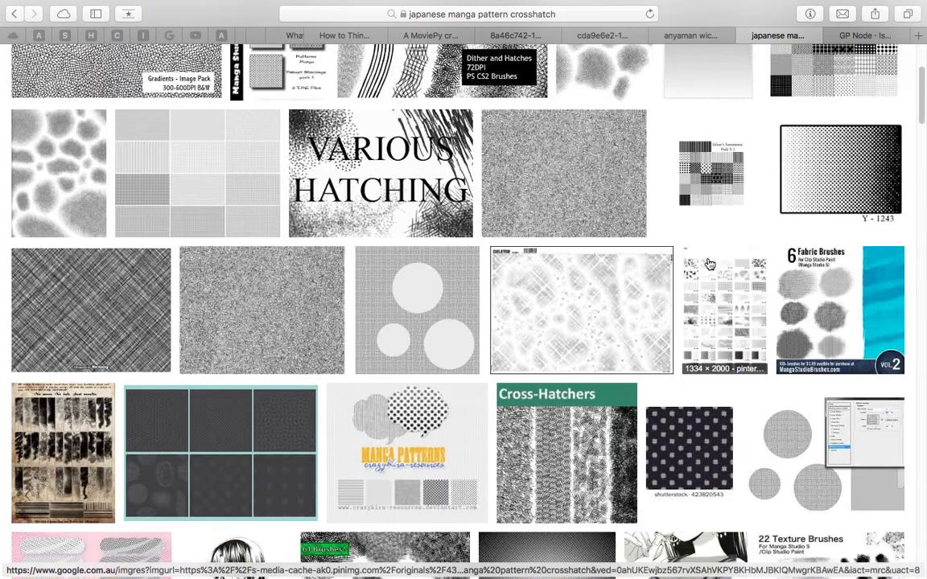
pyautogui.scroll(5, 708, 265)
pyautogui.click(695, 35)
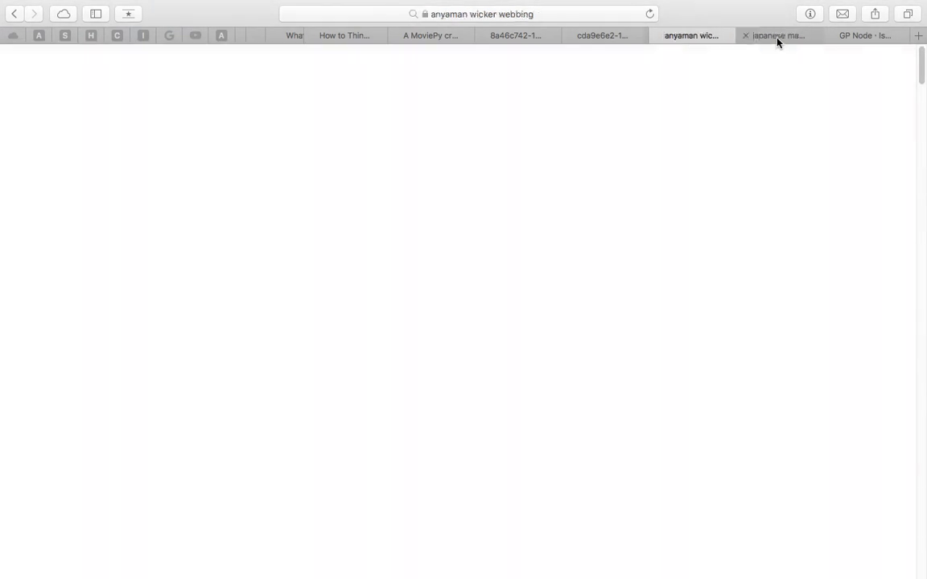
pyautogui.click(776, 38)
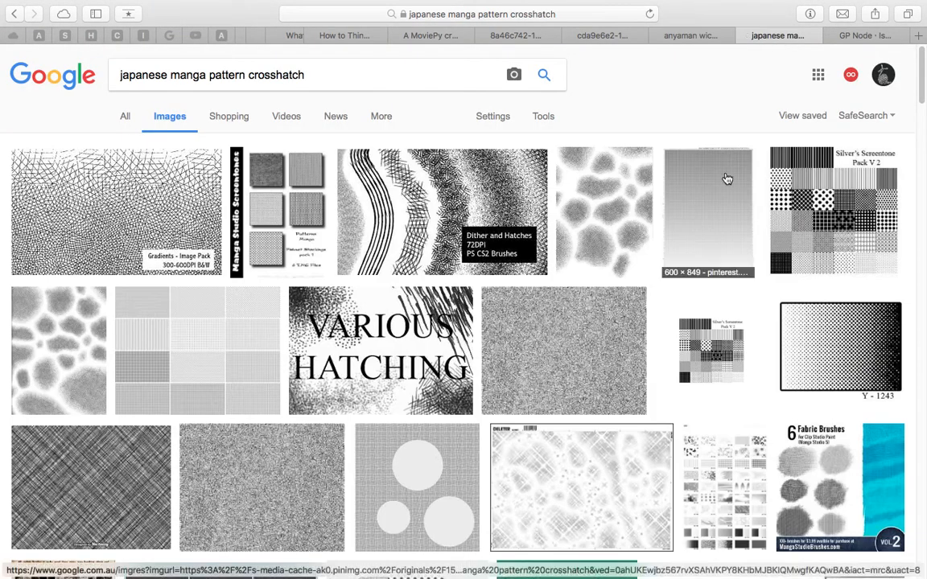
pyautogui.scroll(-1, 691, 197)
pyautogui.scroll(1, 691, 196)
pyautogui.scroll(-1, 600, 258)
pyautogui.scroll(-1, 600, 258)
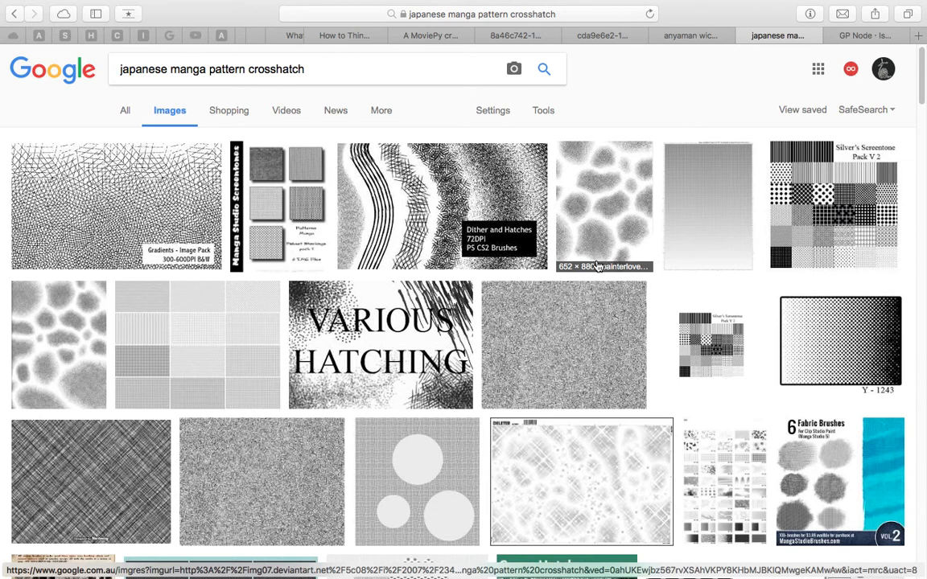
# Look further through the manga crosshatch image results for brushes, screentones and pattern examples, and return to the first results.
pyautogui.scroll(-5, 603, 298)
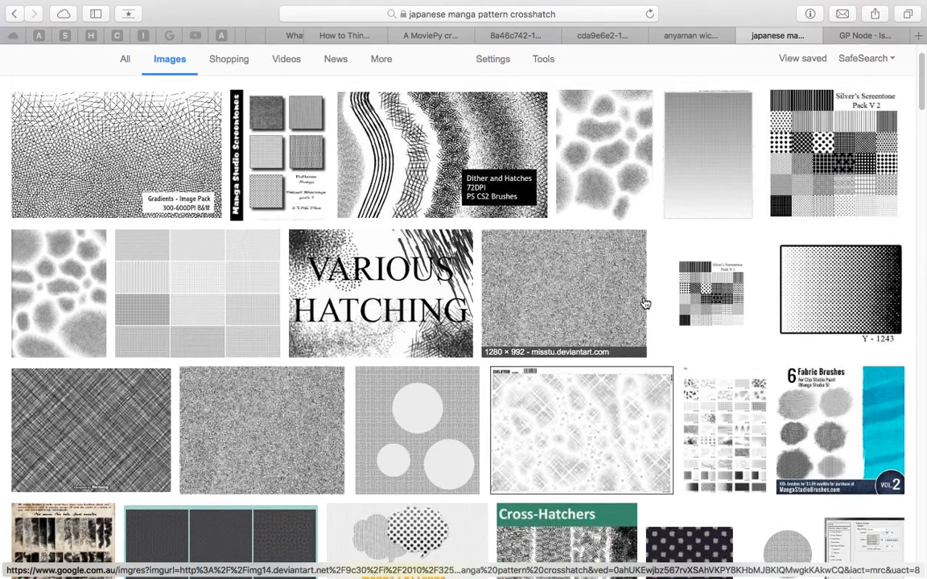
pyautogui.scroll(-3, 643, 302)
pyautogui.scroll(-2, 658, 354)
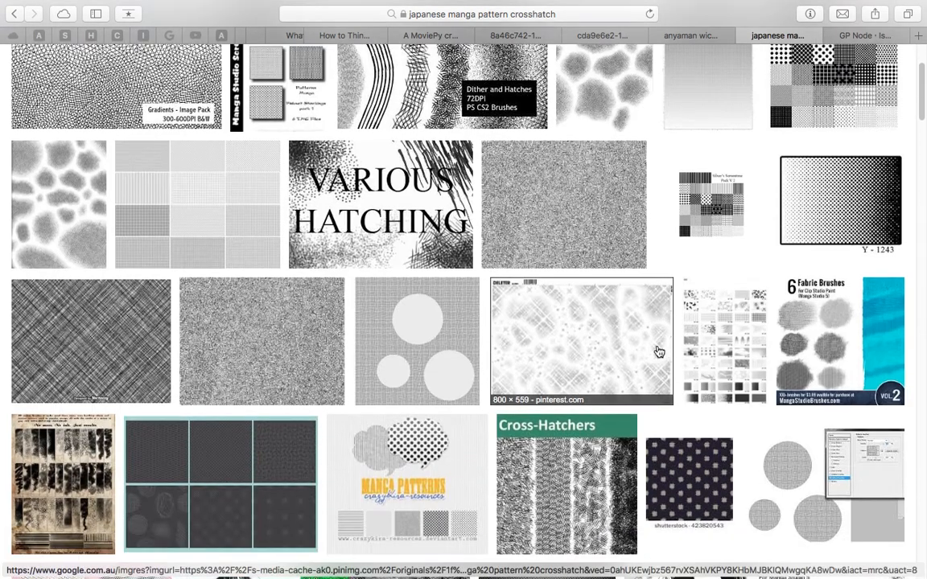
pyautogui.scroll(-5, 658, 351)
pyautogui.scroll(-1, 660, 337)
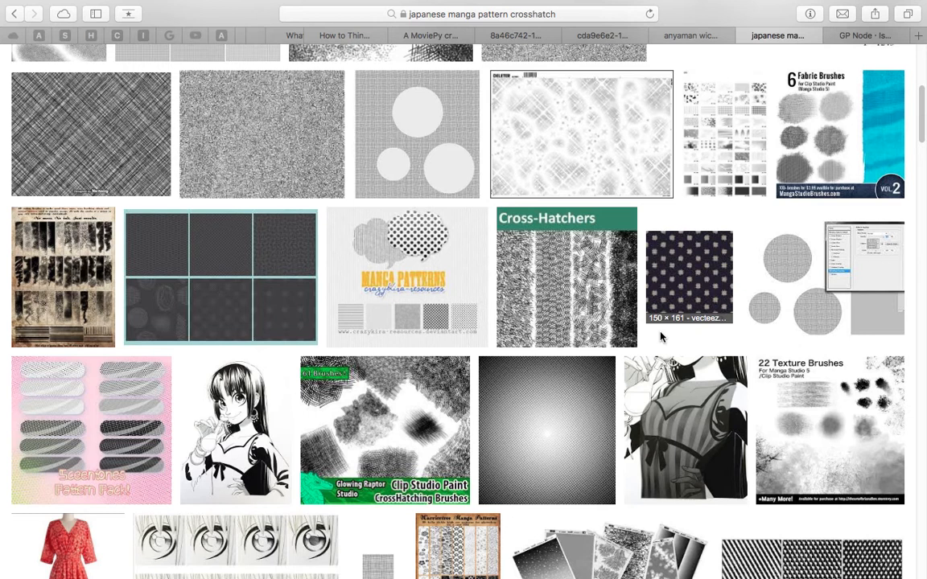
pyautogui.scroll(-1, 660, 338)
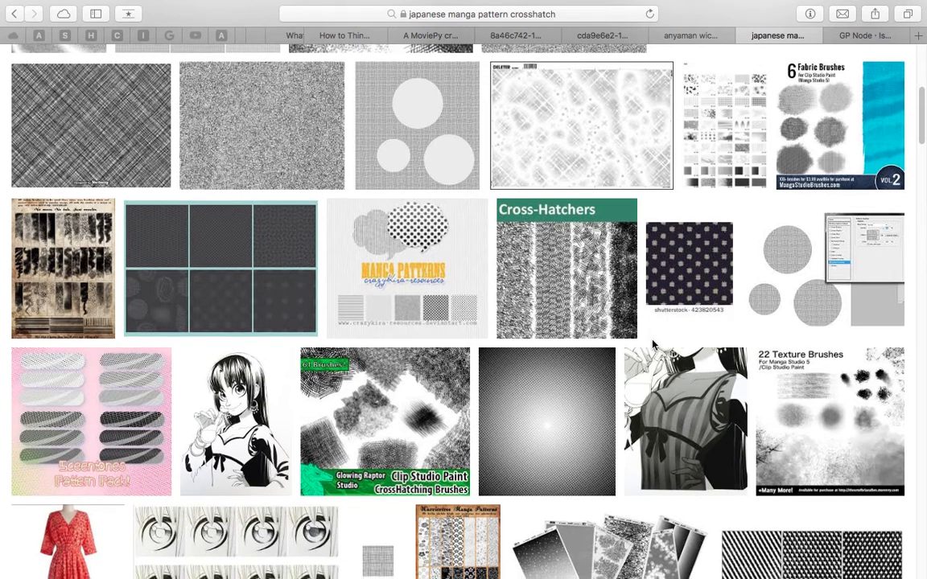
pyautogui.scroll(-1, 653, 354)
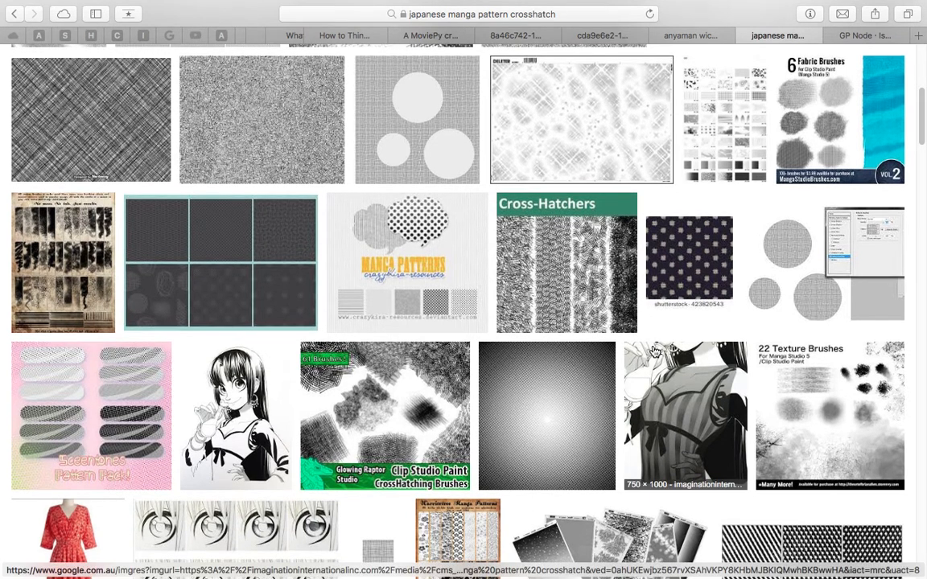
pyautogui.scroll(-1, 654, 351)
pyautogui.scroll(-1, 655, 352)
pyautogui.scroll(-2, 655, 352)
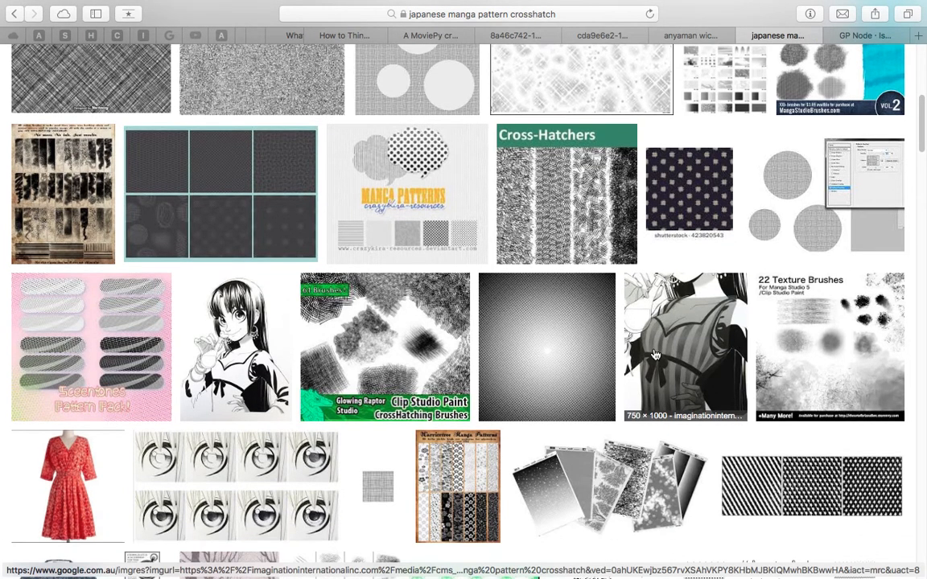
pyautogui.scroll(-3, 652, 355)
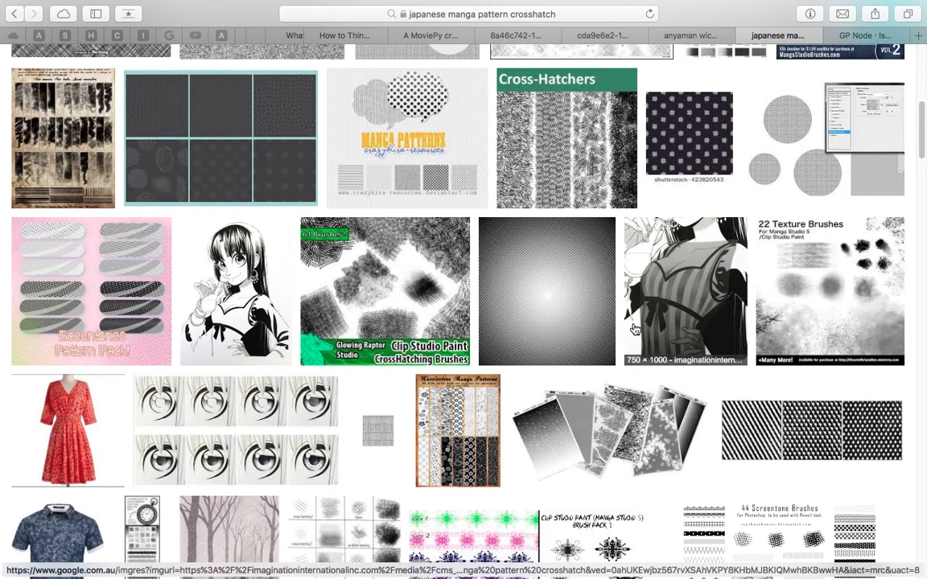
pyautogui.scroll(-2, 641, 333)
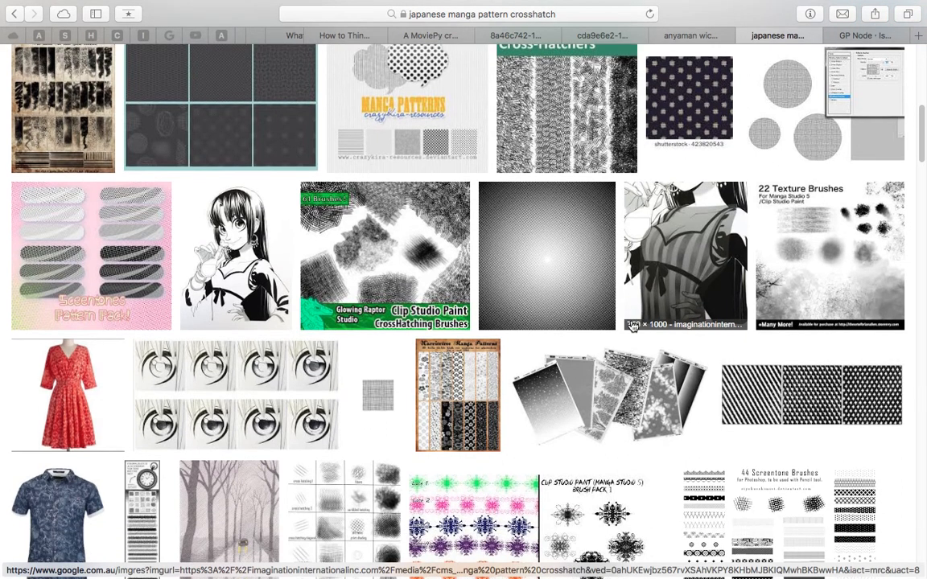
pyautogui.scroll(-2, 634, 334)
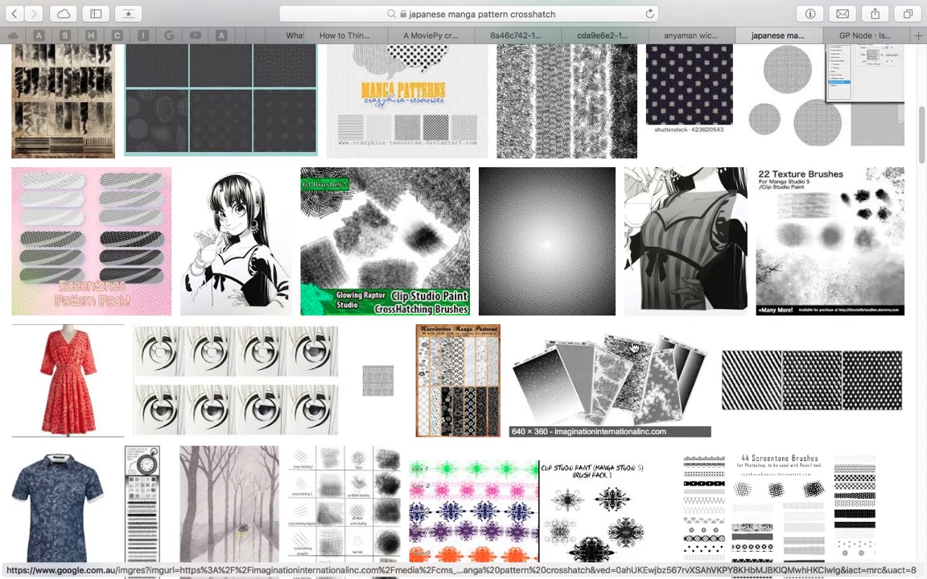
pyautogui.scroll(5, 583, 285)
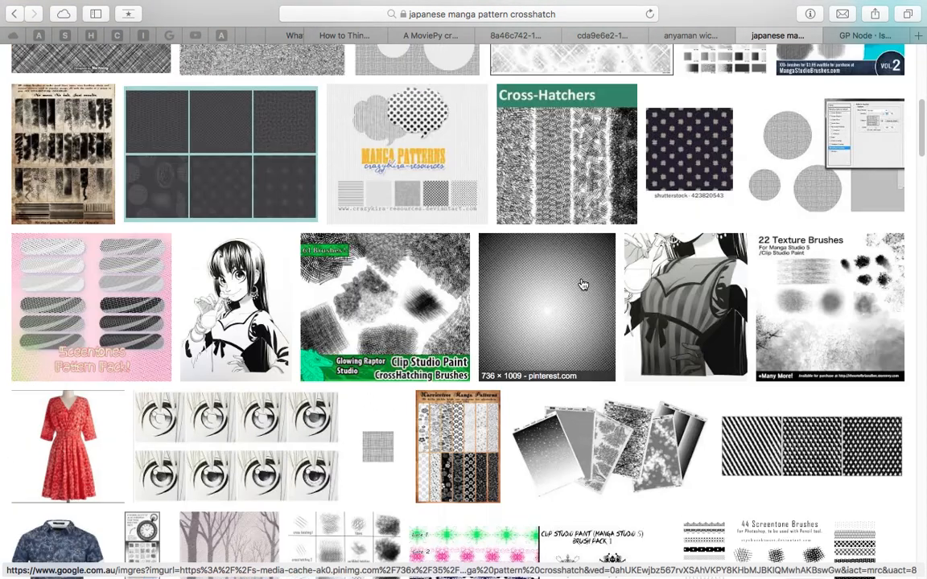
pyautogui.scroll(-10, 563, 315)
pyautogui.scroll(-5, 587, 320)
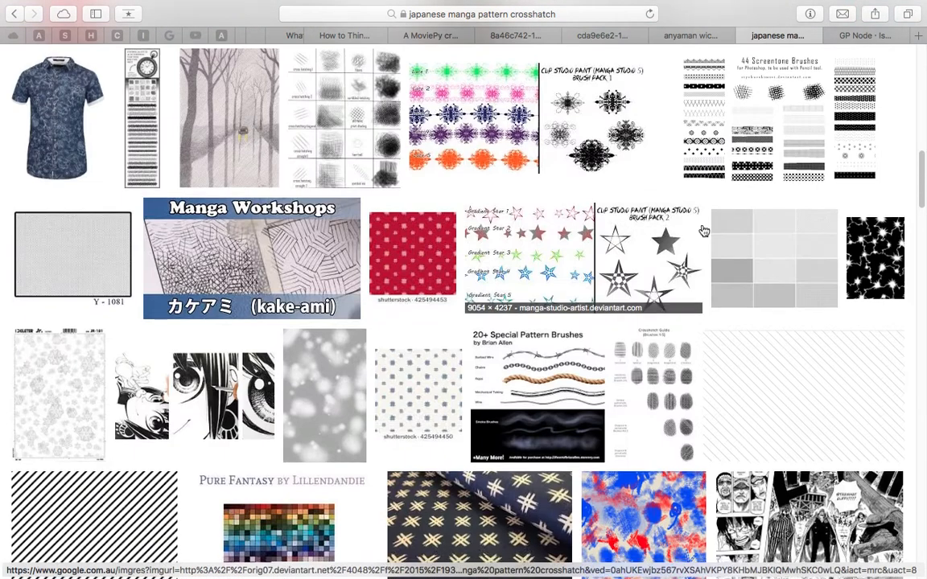
pyautogui.click(708, 37)
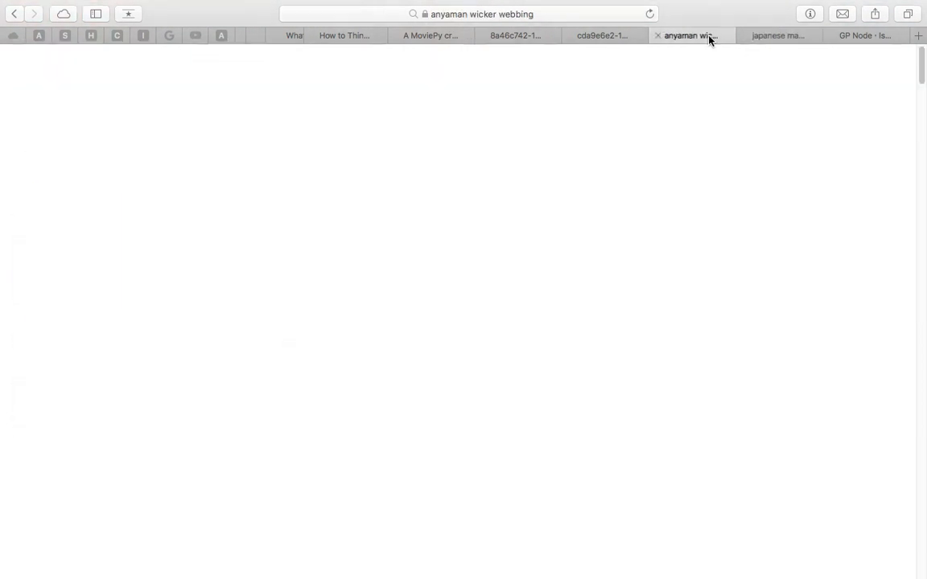
pyautogui.click(773, 36)
pyautogui.scroll(-3, 738, 191)
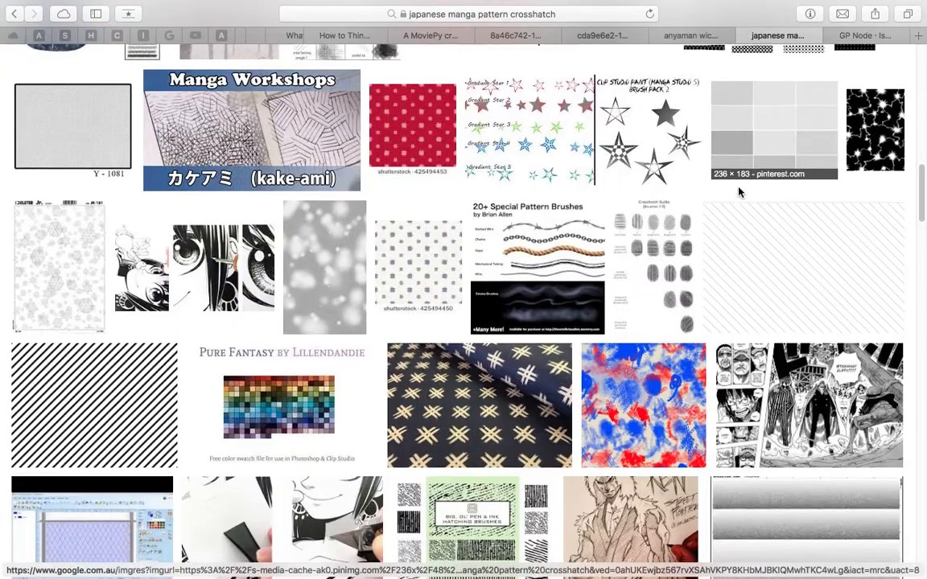
pyautogui.scroll(6, 741, 193)
pyautogui.scroll(10, 740, 193)
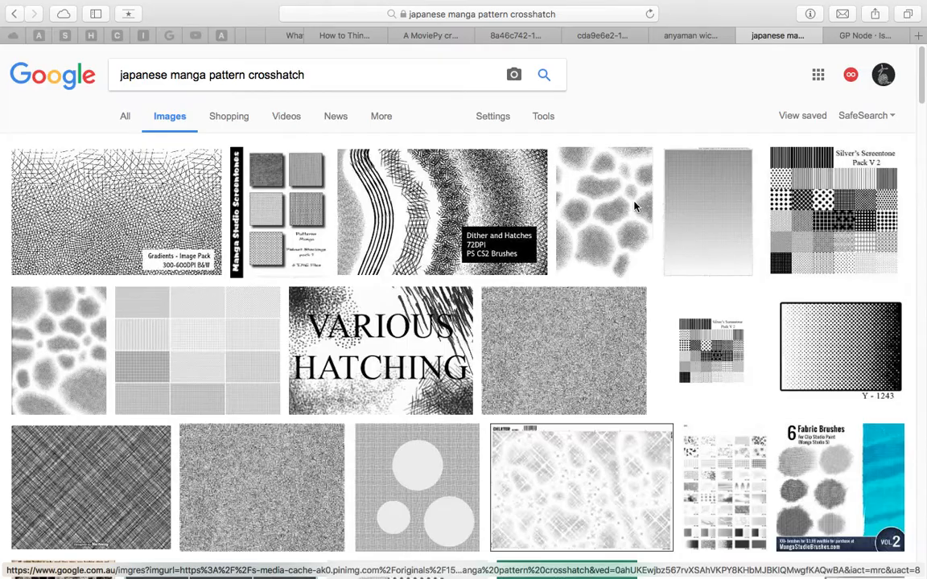
# Preview the Silver's Screentone Pack V 2 image and the diagonal Vecteezy crosshatch pattern.
pyautogui.click(115, 176)
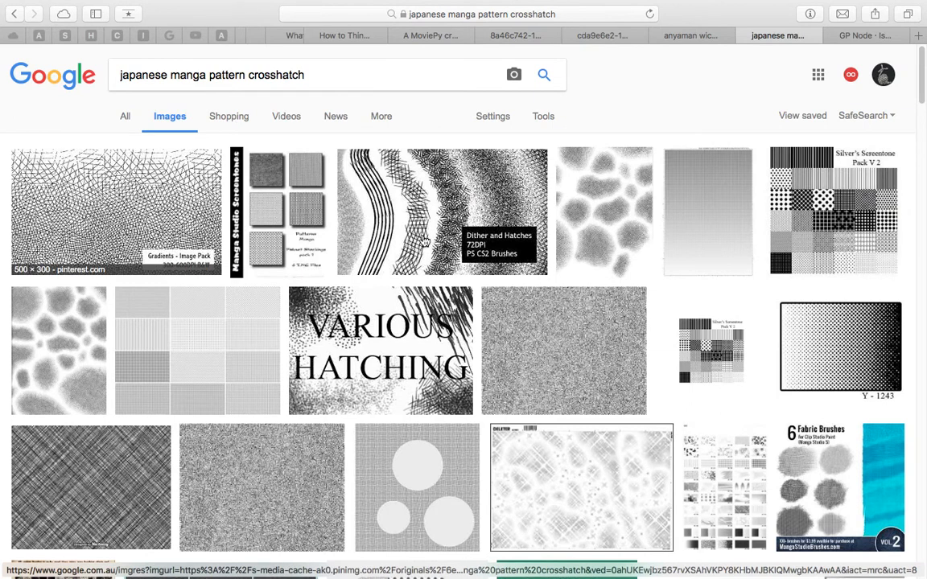
pyautogui.click(832, 101)
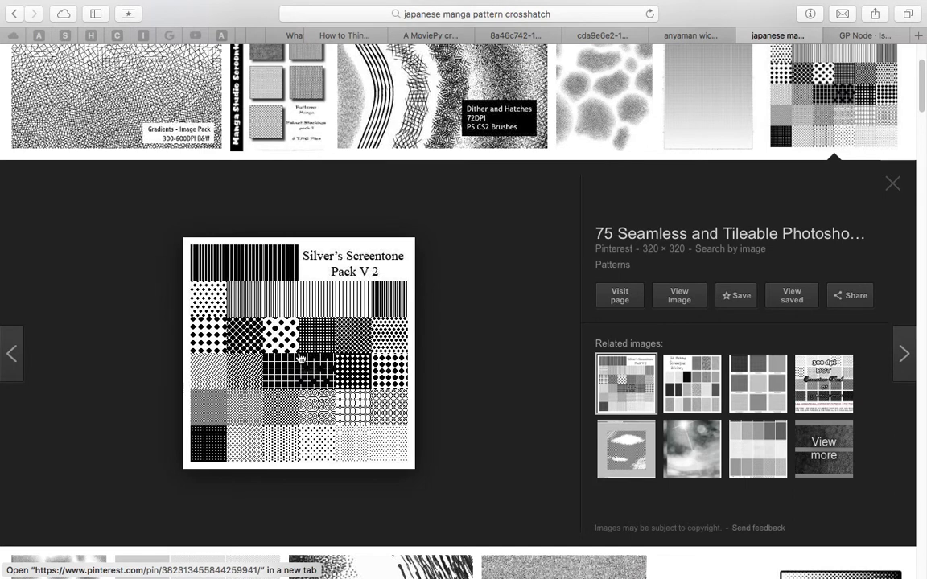
pyautogui.scroll(-2, 412, 368)
pyautogui.scroll(-4, 326, 362)
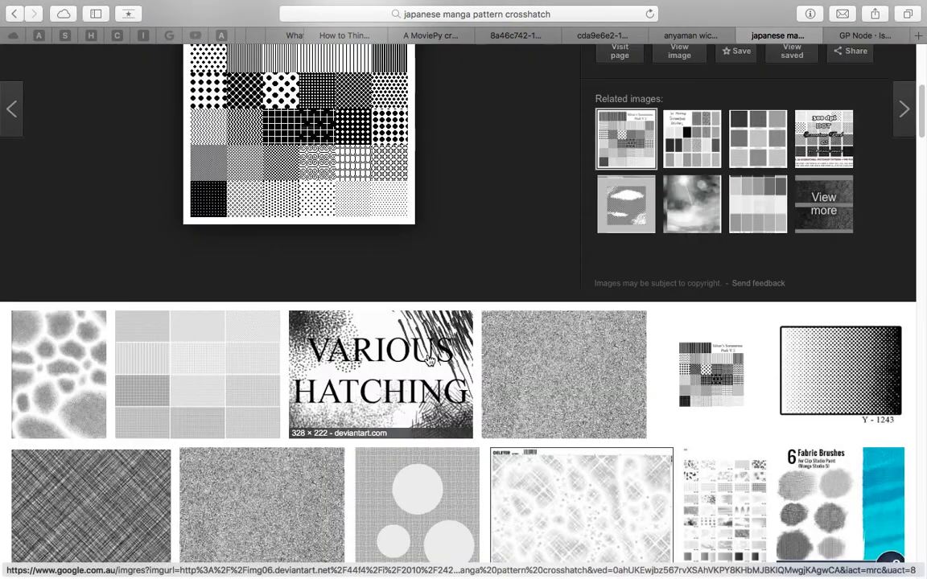
pyautogui.click(128, 463)
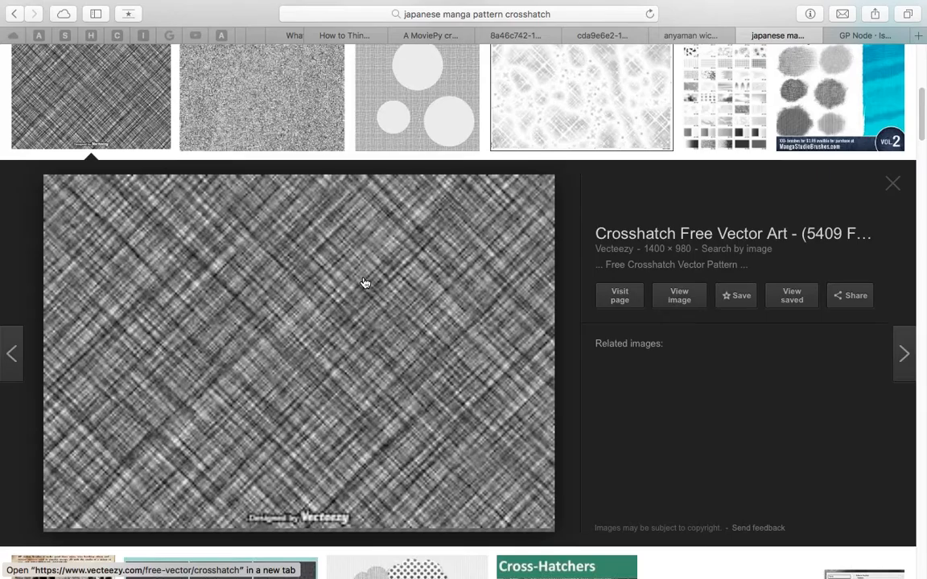
# Preview the striped manga dress made with overlapping screentones and the line drawing of a car among bare trees.
pyautogui.scroll(-6, 426, 321)
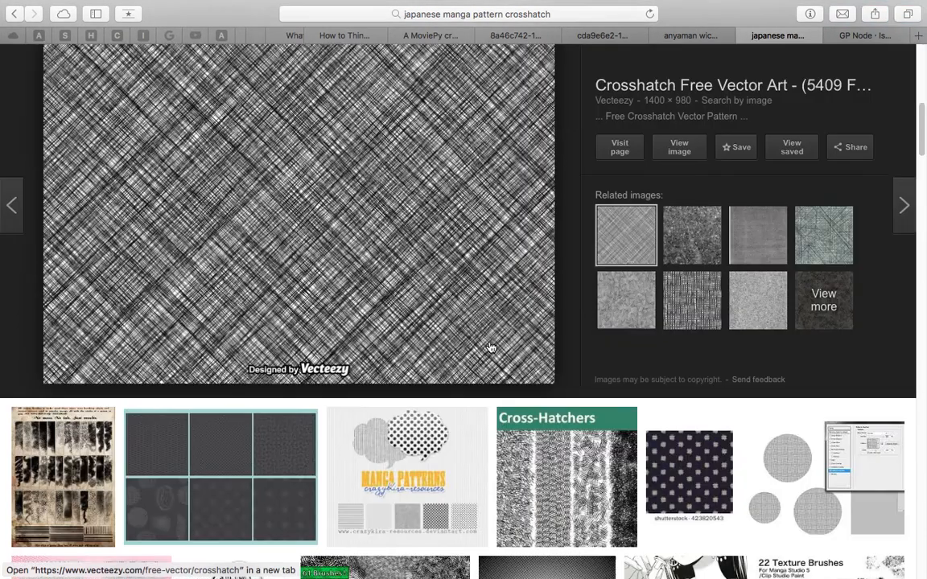
pyautogui.scroll(-3, 515, 352)
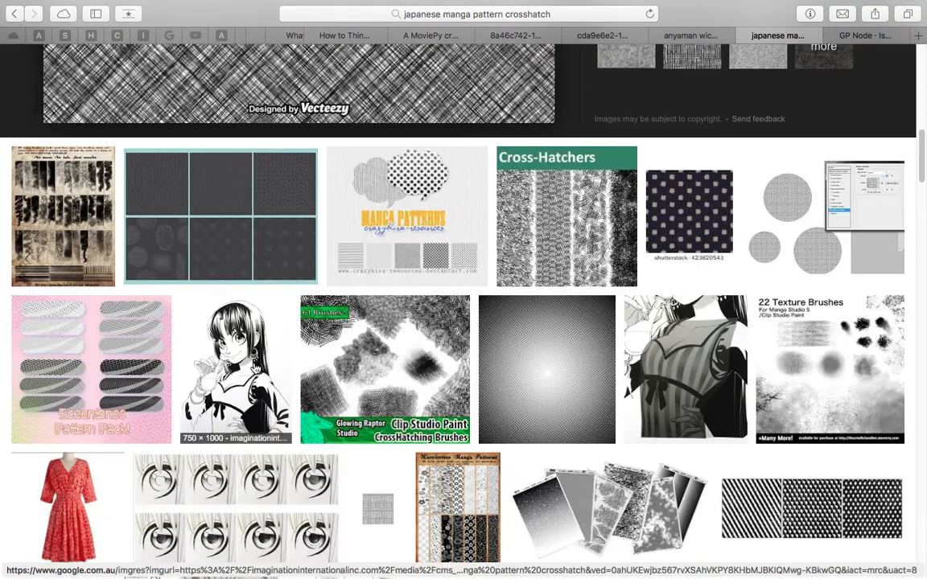
pyautogui.scroll(-1, 607, 371)
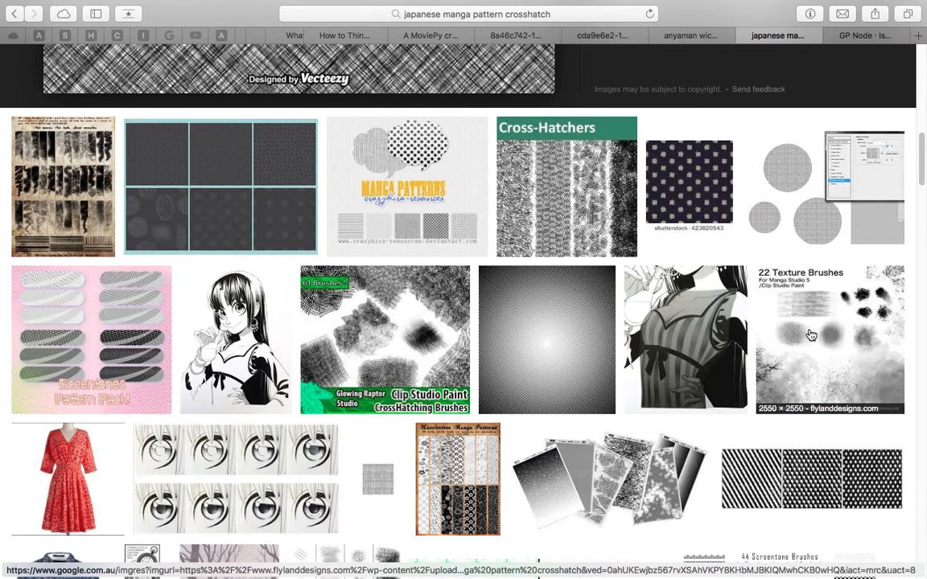
pyautogui.click(669, 316)
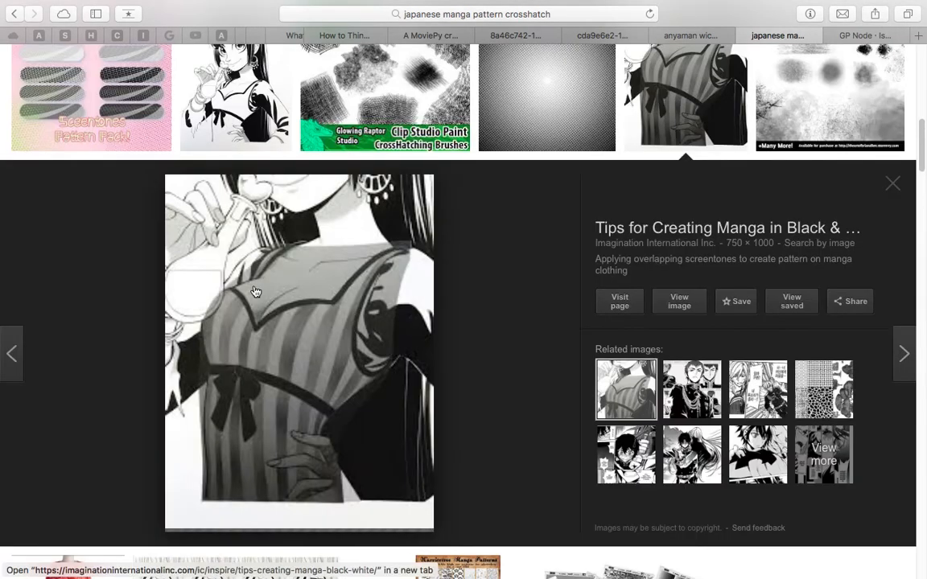
pyautogui.scroll(-5, 386, 364)
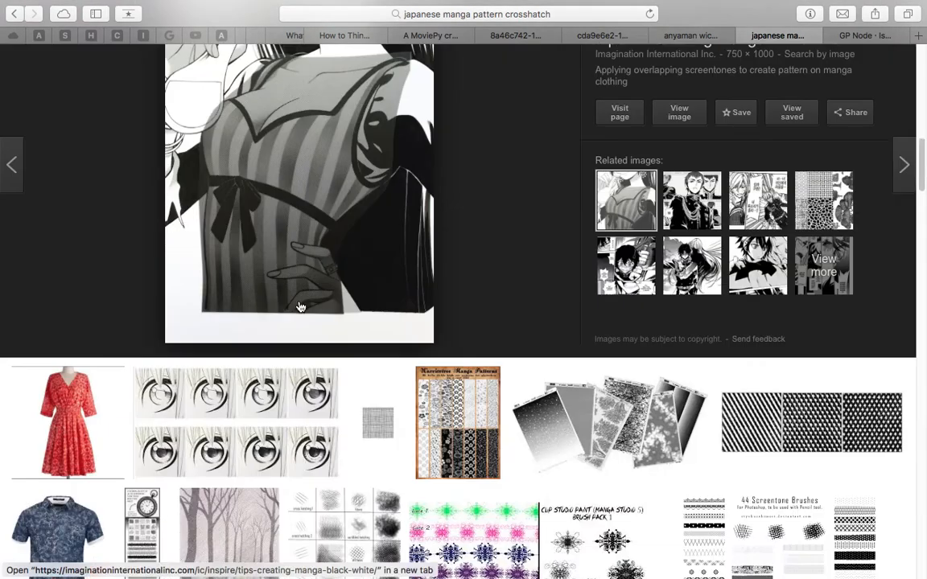
pyautogui.scroll(-4, 378, 344)
pyautogui.click(240, 386)
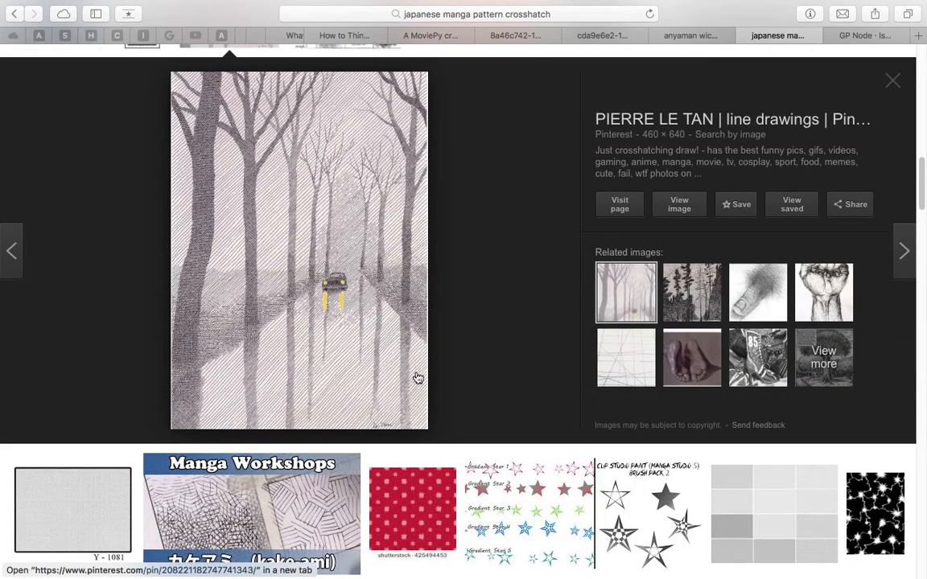
pyautogui.scroll(-5, 330, 383)
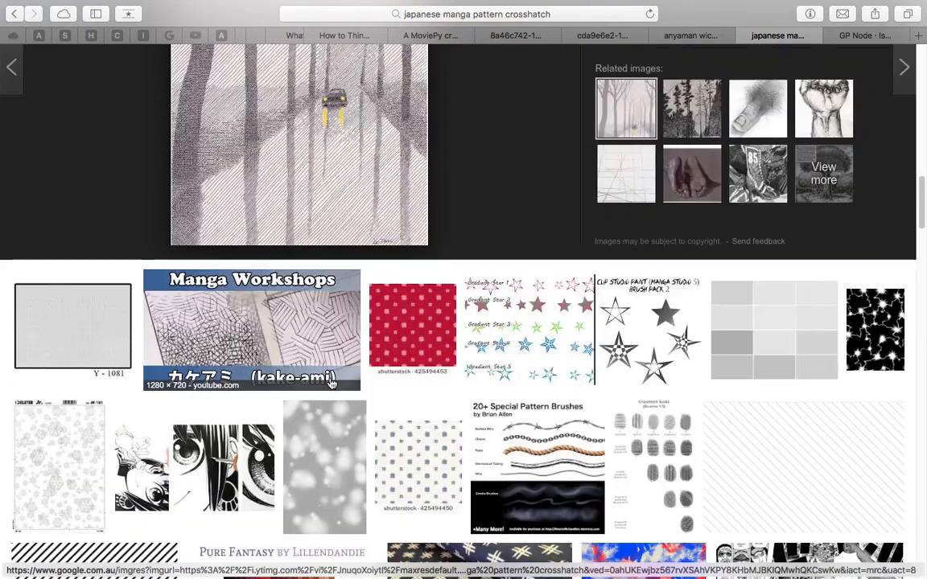
# Switch to the "anyaman wicker webbing" image results and look through the woven pattern examples.
pyautogui.click(692, 36)
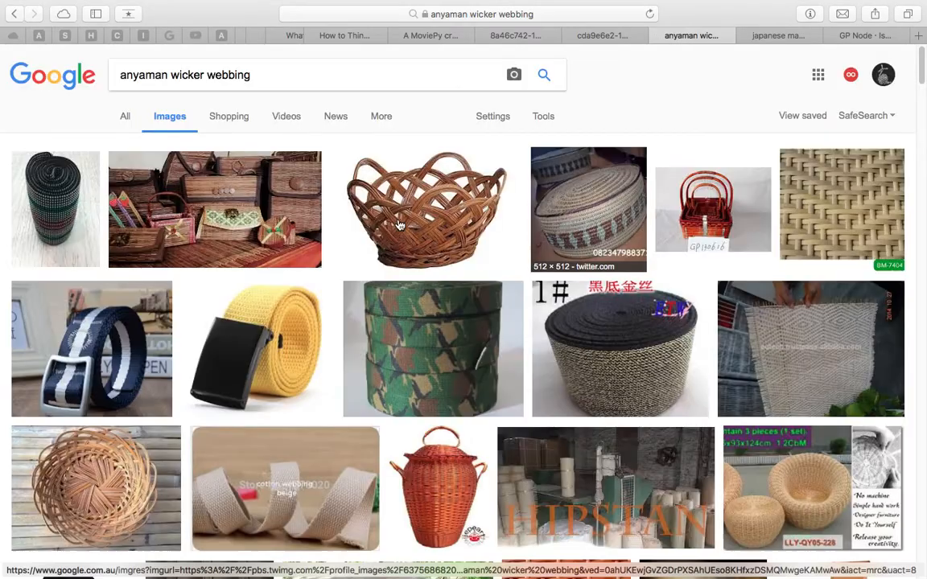
pyautogui.scroll(-1, 362, 246)
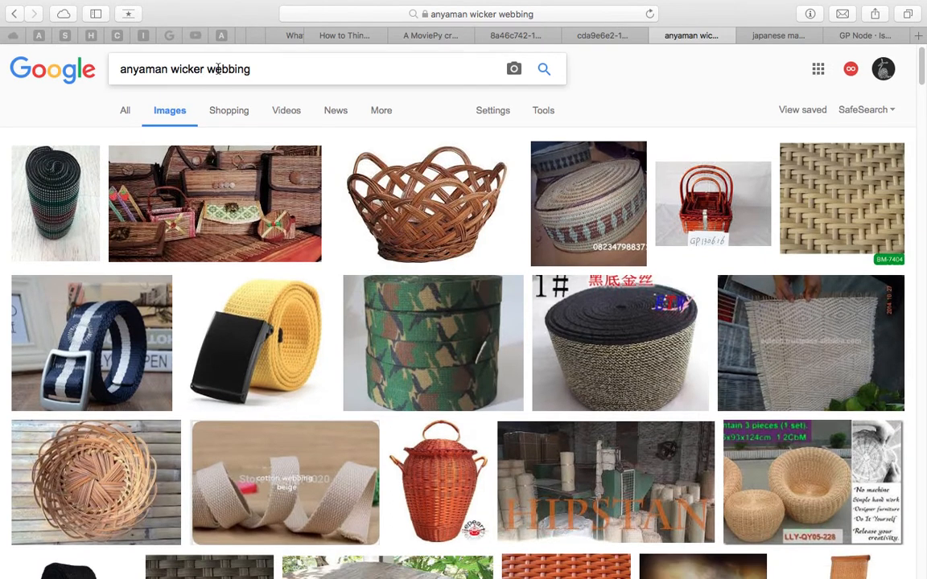
pyautogui.scroll(-6, 798, 263)
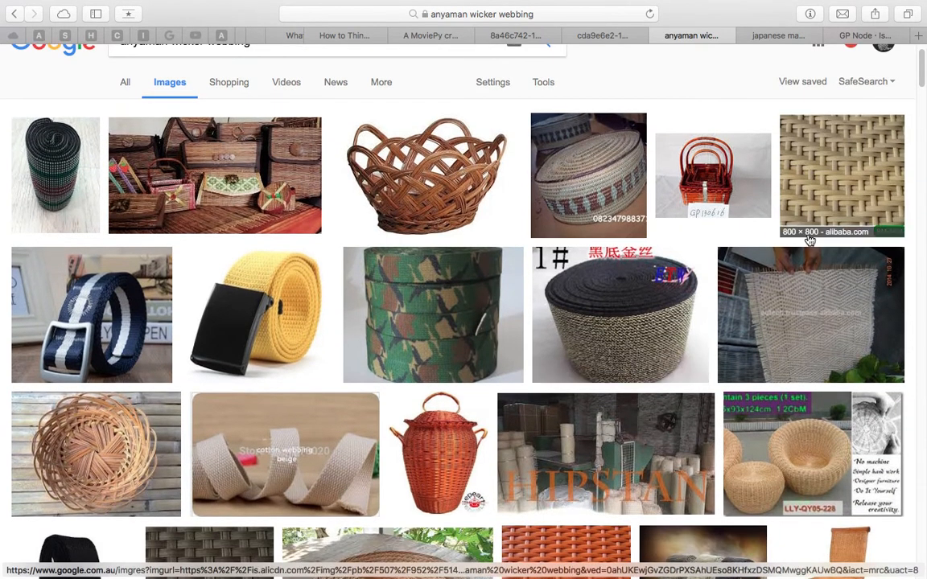
pyautogui.scroll(-12, 797, 263)
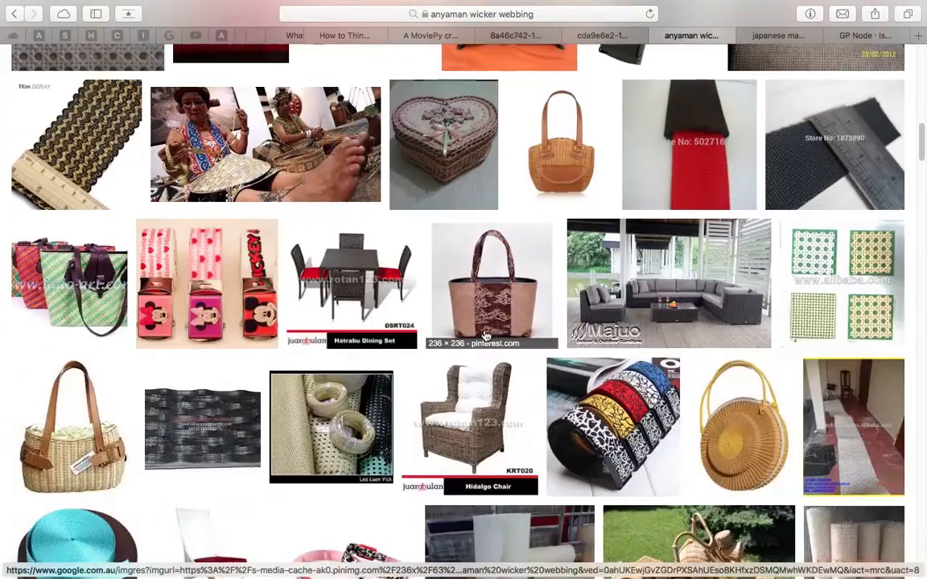
pyautogui.scroll(-15, 569, 318)
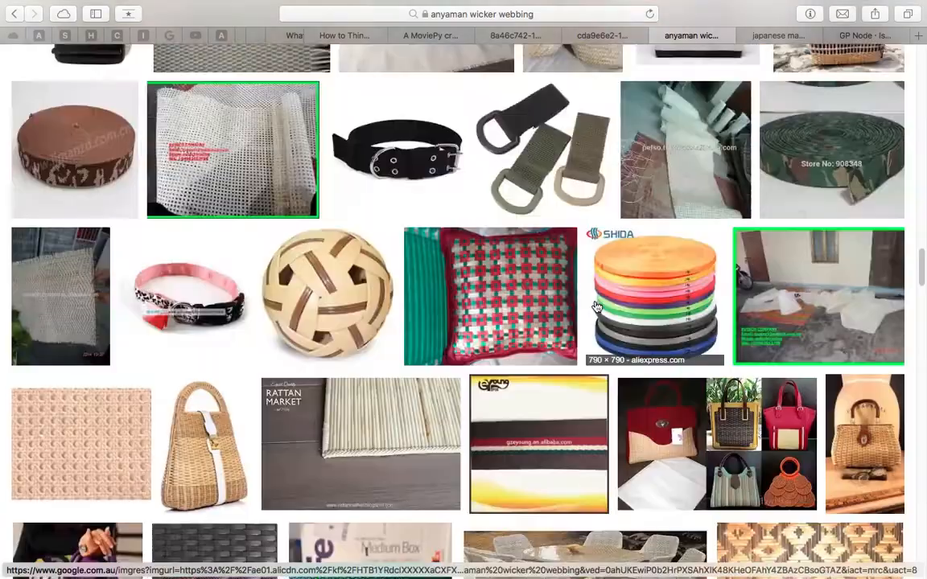
# Look further through the wicker webbing image results and return to the earlier rows.
pyautogui.scroll(-5, 577, 305)
pyautogui.scroll(5, 495, 235)
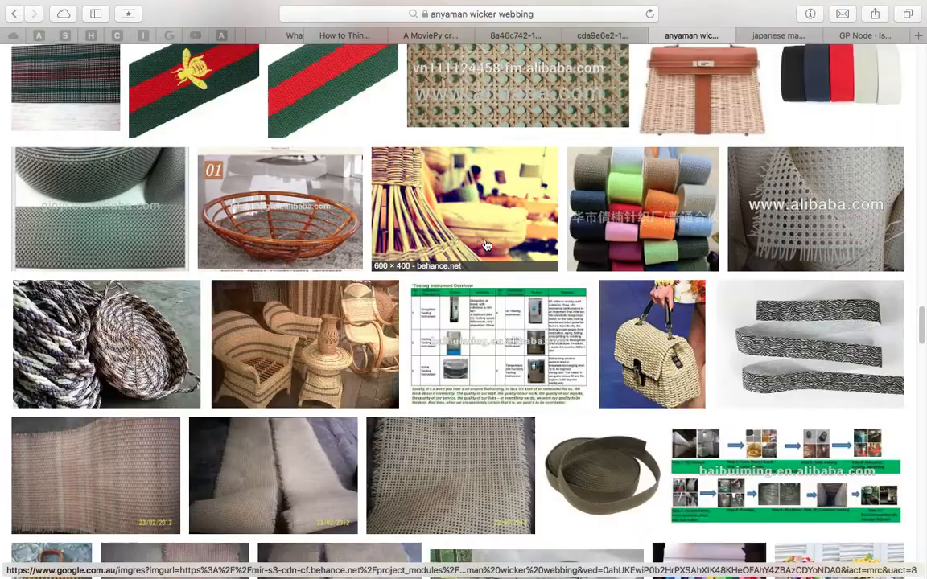
pyautogui.scroll(10, 495, 235)
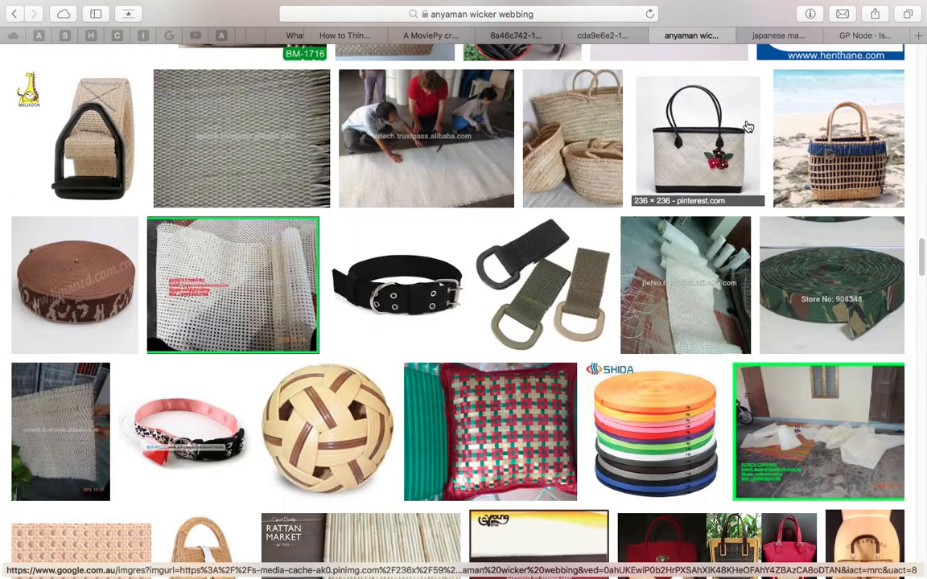
# Switch to Blender and inspect the crosshatched monkey head model from several angles and distances.
pyautogui.moveTo(129, 4)
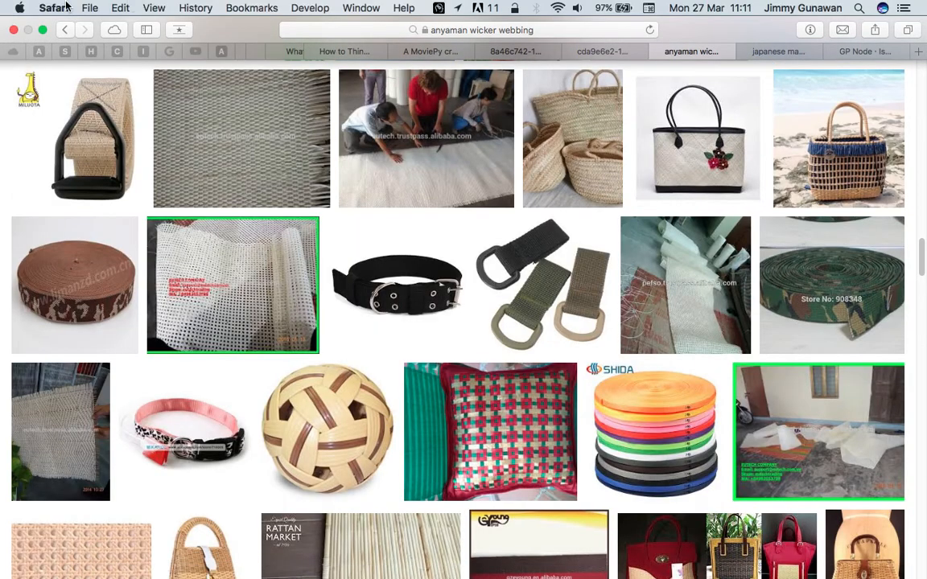
pyautogui.click(66, 6)
pyautogui.click(72, 181)
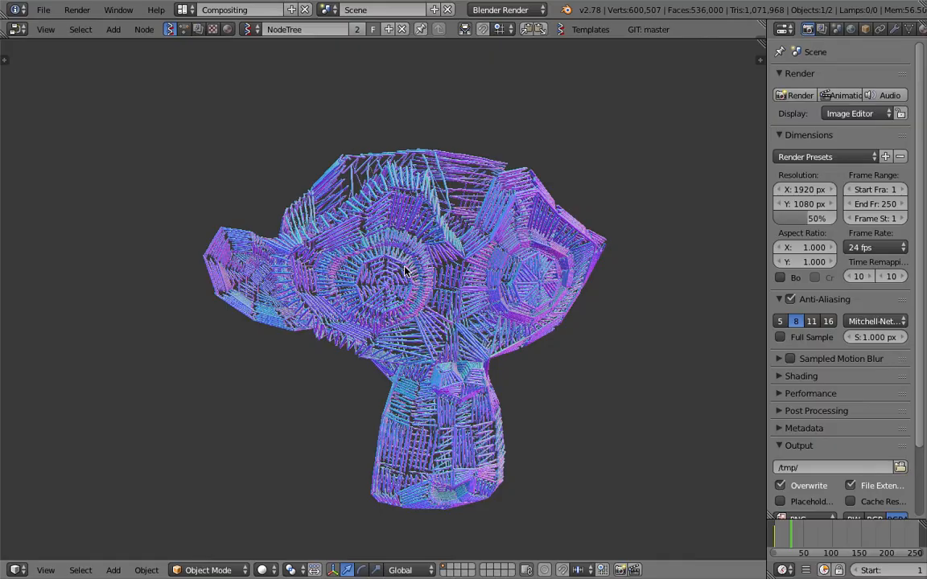
pyautogui.moveTo(470, 287); pyautogui.dragTo(563, 234, button='middle')
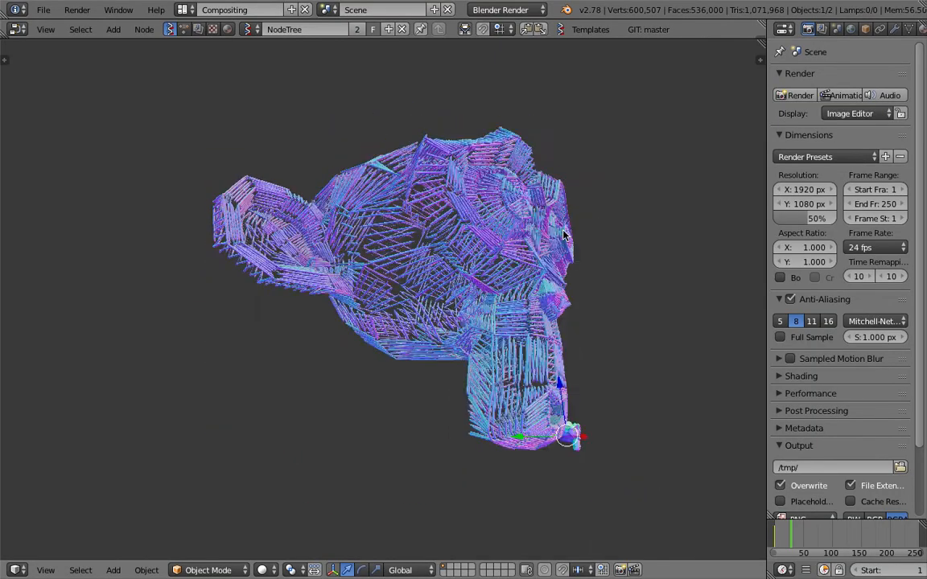
pyautogui.scroll(4, 563, 235)
pyautogui.moveTo(616, 323); pyautogui.dragTo(569, 213, button='middle')
pyautogui.scroll(3, 438, 324)
pyautogui.scroll(-6, 438, 323)
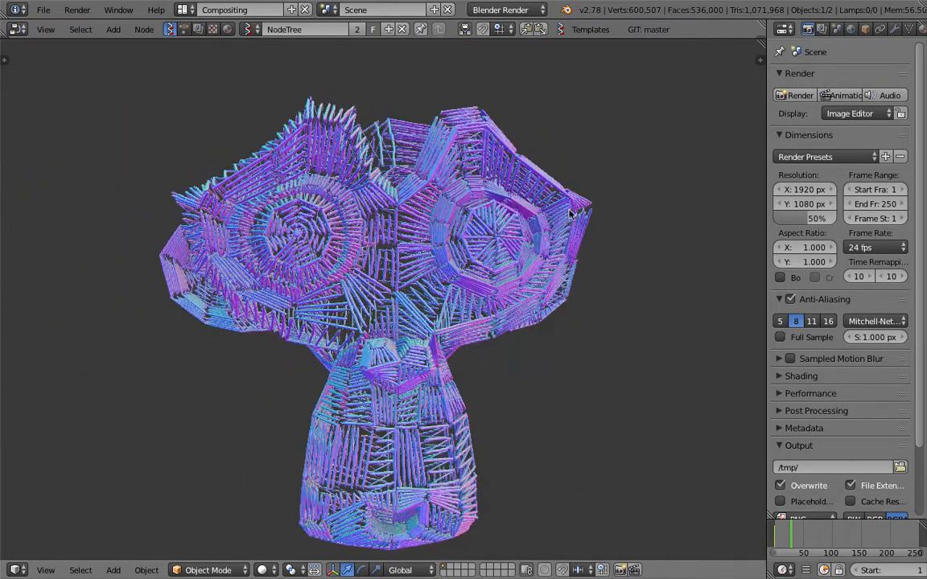
pyautogui.scroll(-3, 563, 291)
pyautogui.keyDown('shift'); pyautogui.moveTo(596, 297); pyautogui.dragTo(560, 302, button='middle'); pyautogui.keyUp('shift')
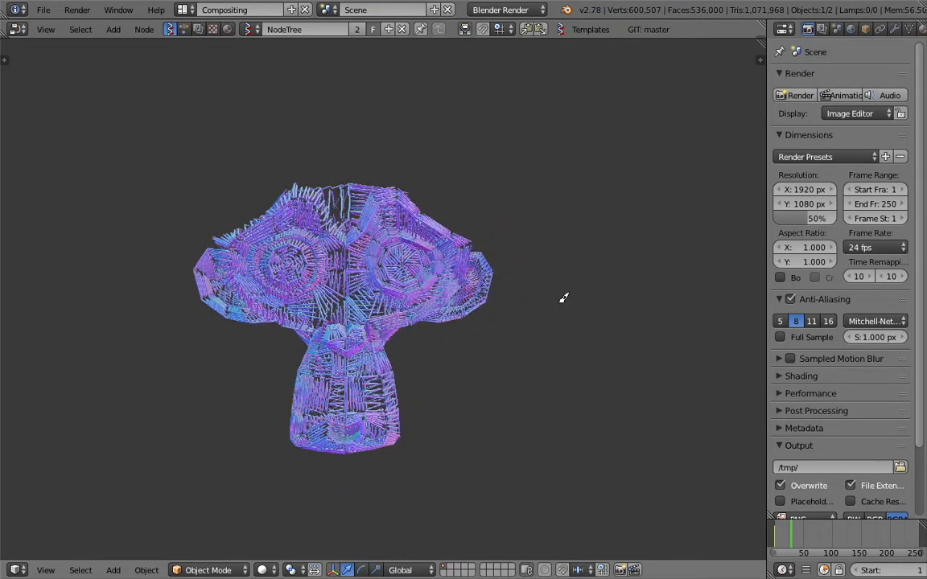
pyautogui.moveTo(561, 313)
pyautogui.mouseDown()
pyautogui.moveTo(629, 169)
pyautogui.moveTo(633, 306)
pyautogui.mouseUp()
pyautogui.moveTo(580, 269)
pyautogui.mouseDown()
pyautogui.moveTo(541, 233)
pyautogui.moveTo(501, 225)
pyautogui.mouseUp()
# Start a new Blender file from the start-up scene and delete all of its default objects.
pyautogui.click(41, 9)
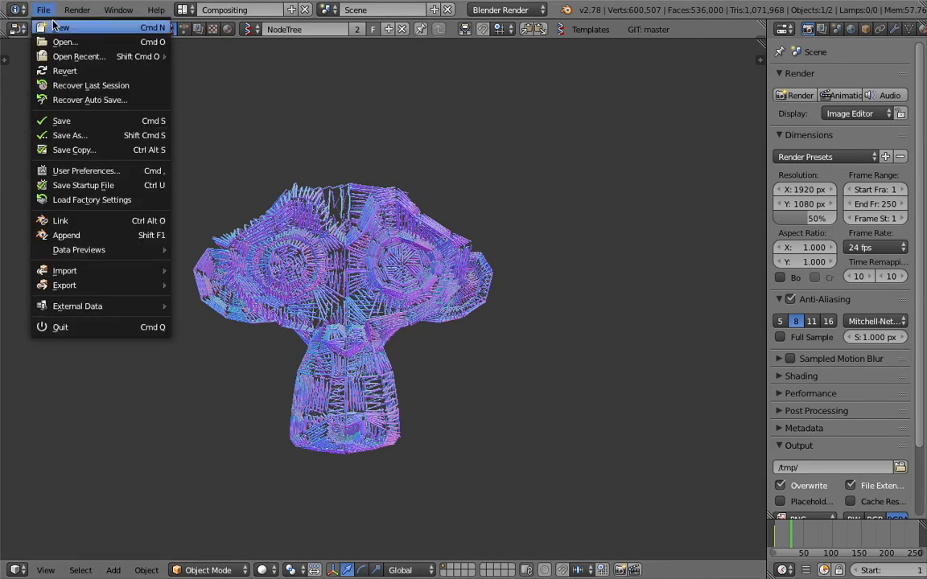
pyautogui.click(38, 25)
pyautogui.click(54, 35)
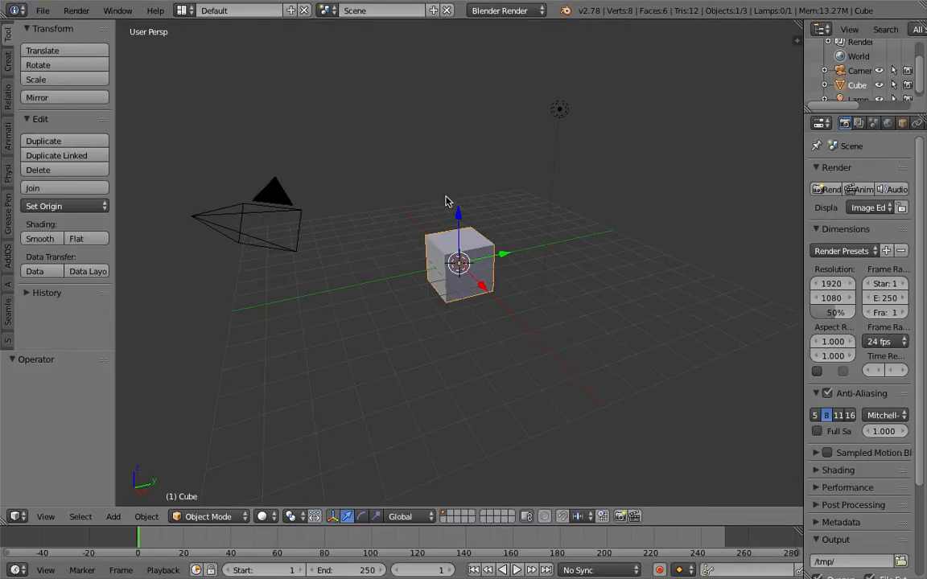
pyautogui.press('a')
pyautogui.press('a')
pyautogui.press('x')
pyautogui.click(441, 192)
# Save the file to the Desktop as sv_crosshatching_webbing_001.
pyautogui.click(43, 10)
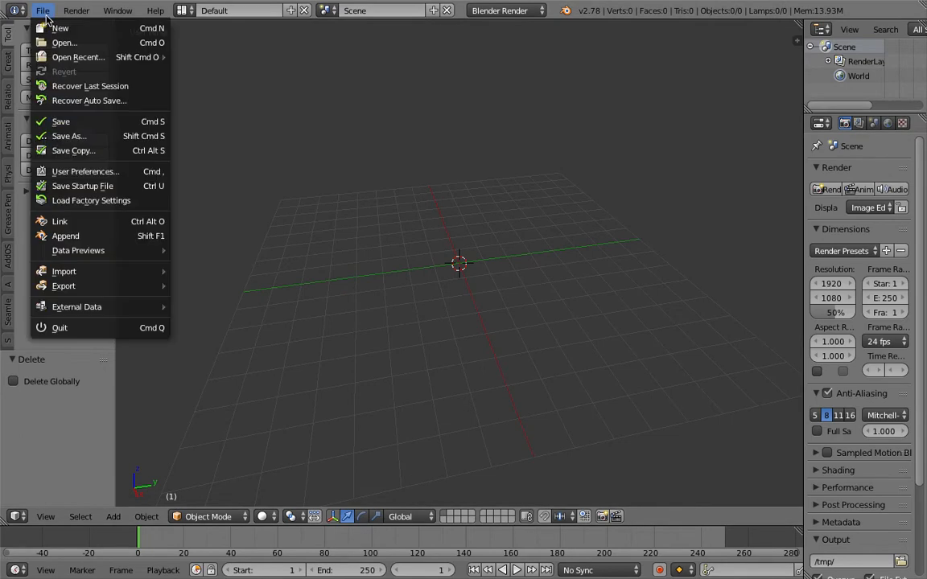
pyautogui.click(60, 121)
pyautogui.click(280, 66)
pyautogui.write('s')
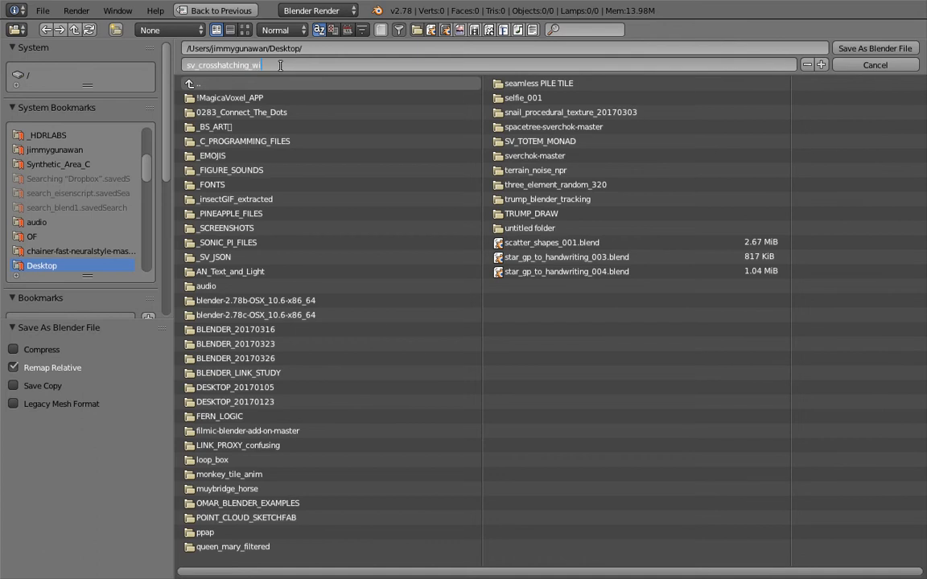
pyautogui.write('v_crosshatching_webbing_001')
pyautogui.press('Return')
pyautogui.click(873, 48)
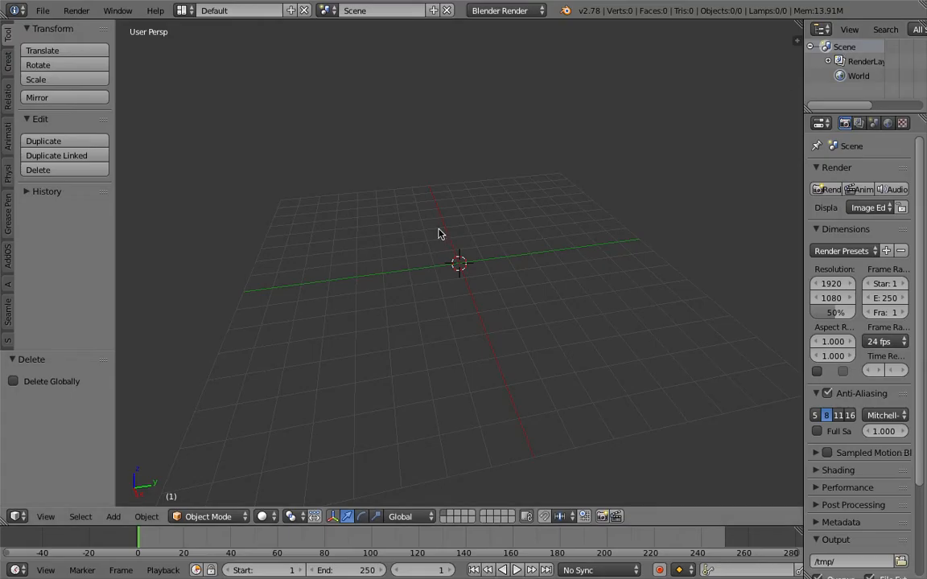
# Set the Default layout's 3D view to top view around the origin.
pyautogui.click(46, 517)
pyautogui.click(70, 453)
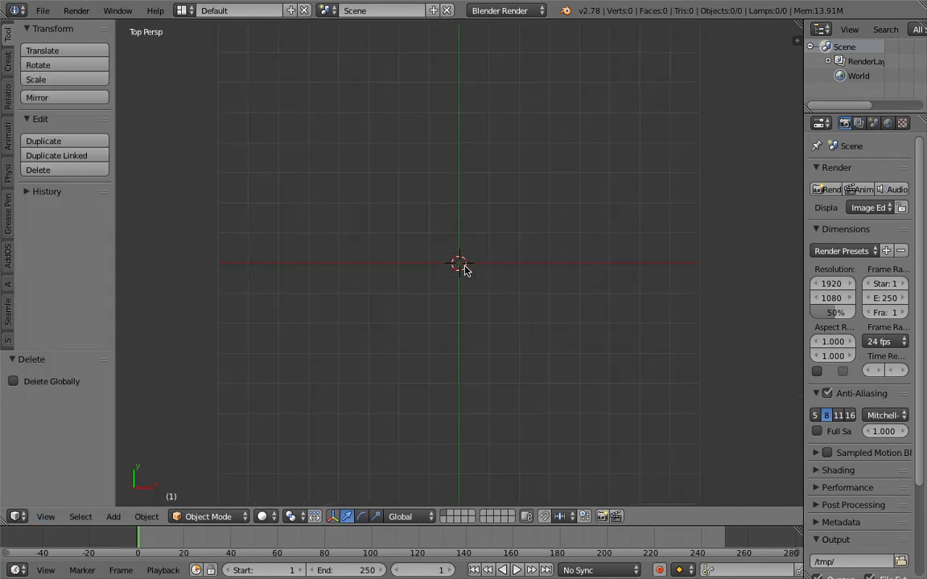
pyautogui.scroll(2, 450, 209)
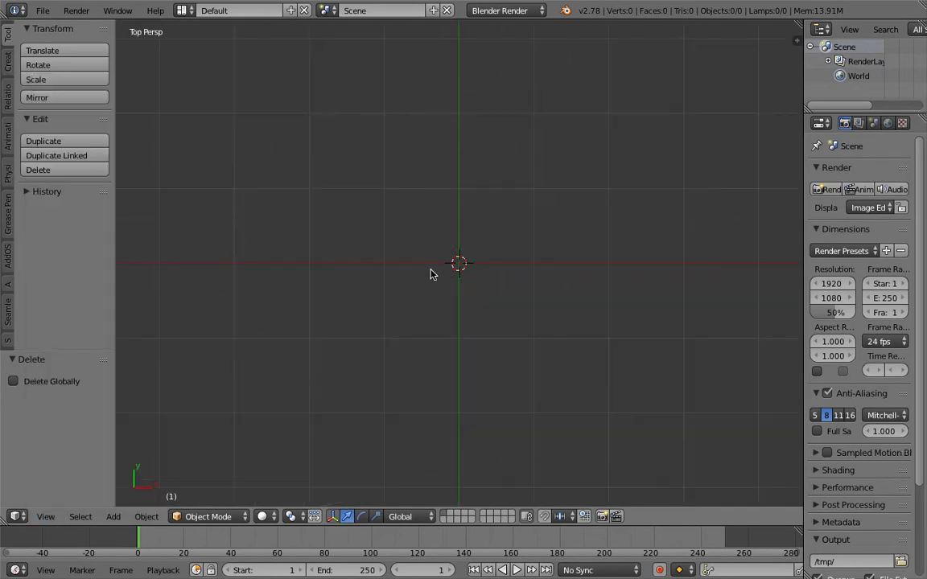
# Switch to the Compositing layout and create a new Sverchok node tree in the node editor.
pyautogui.click(182, 10)
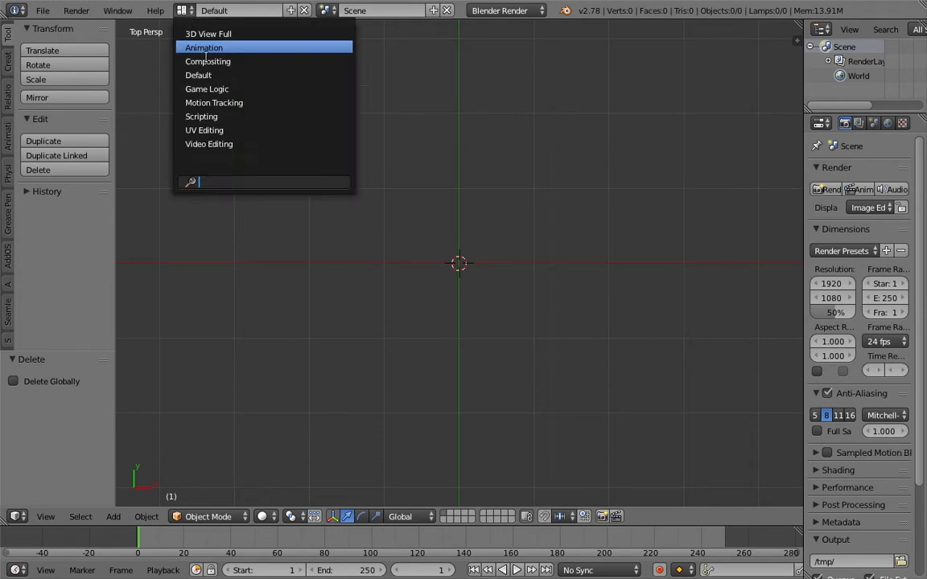
pyautogui.click(242, 61)
pyautogui.click(169, 338)
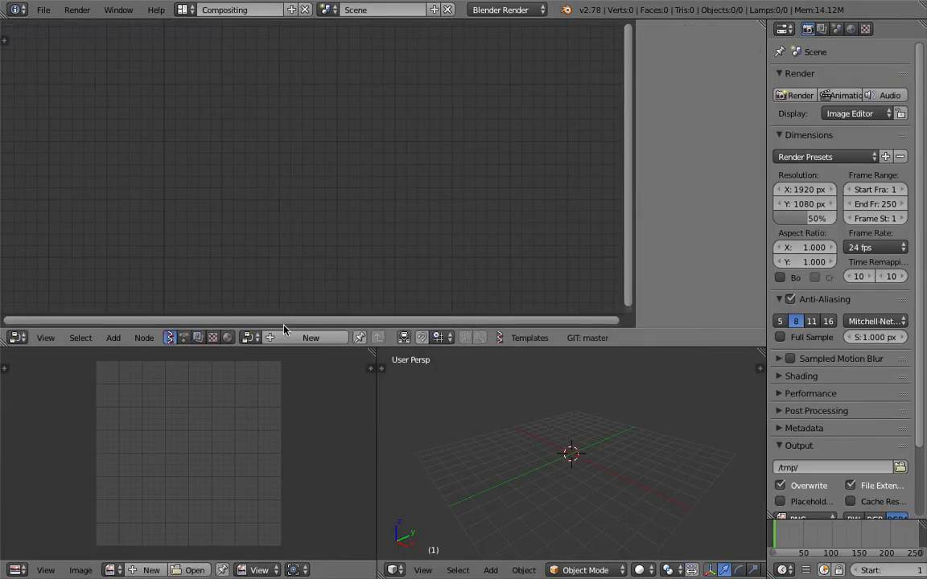
pyautogui.click(290, 338)
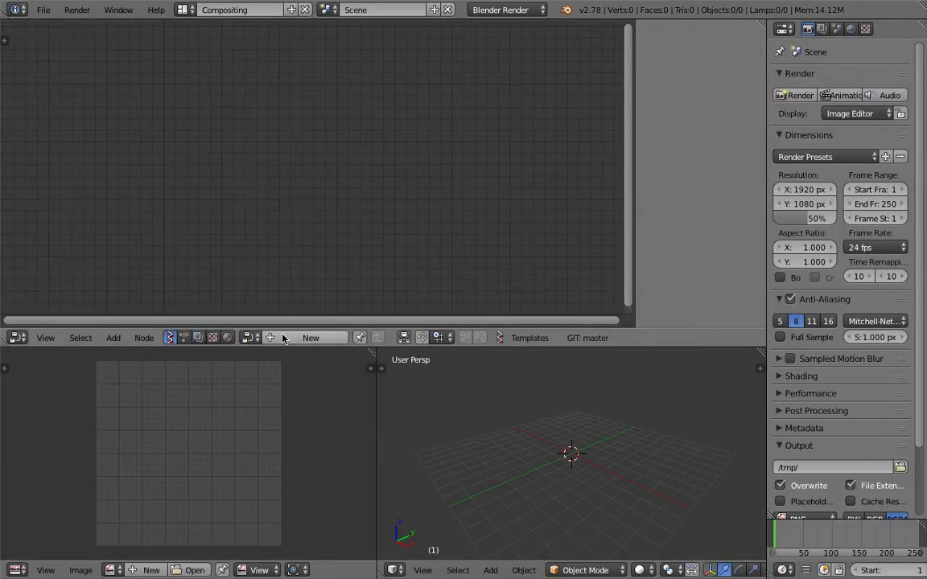
# Extend the 3D view over the image editor, set it to top view and make its area taller.
pyautogui.moveTo(380, 351); pyautogui.dragTo(283, 419)
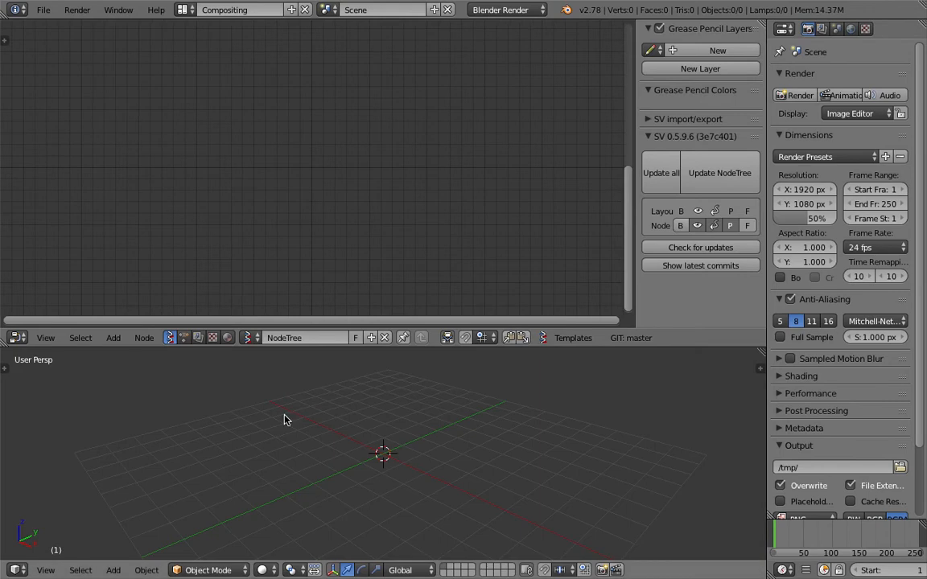
pyautogui.click(46, 571)
pyautogui.click(161, 443)
pyautogui.moveTo(304, 346); pyautogui.dragTo(289, 231)
pyautogui.keyDown('shift'); pyautogui.moveTo(382, 314); pyautogui.dragTo(405, 321, button='middle'); pyautogui.keyUp('shift')
# Show the 3D view's properties with the Grease Pencil layer settings.
pyautogui.click(762, 256)
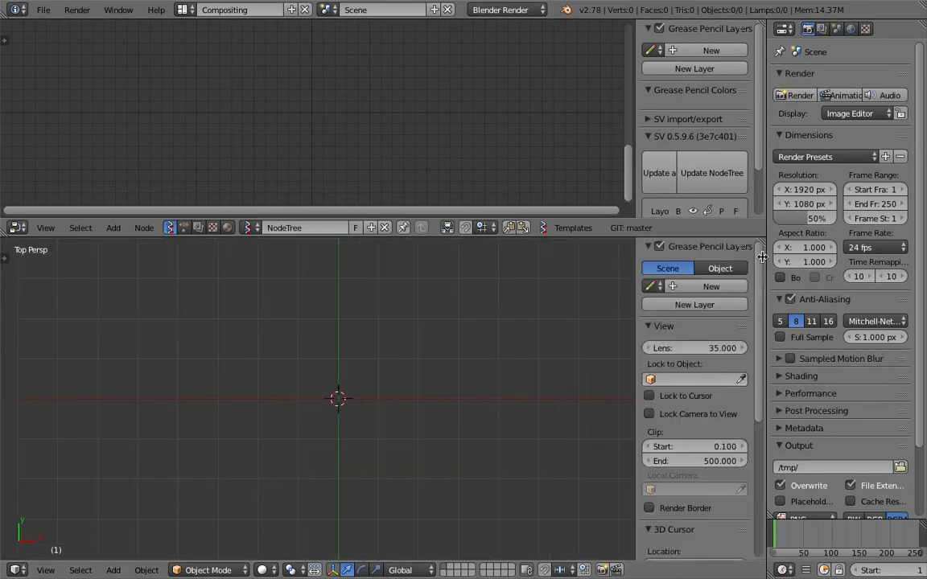
pyautogui.moveTo(759, 314); pyautogui.dragTo(759, 246)
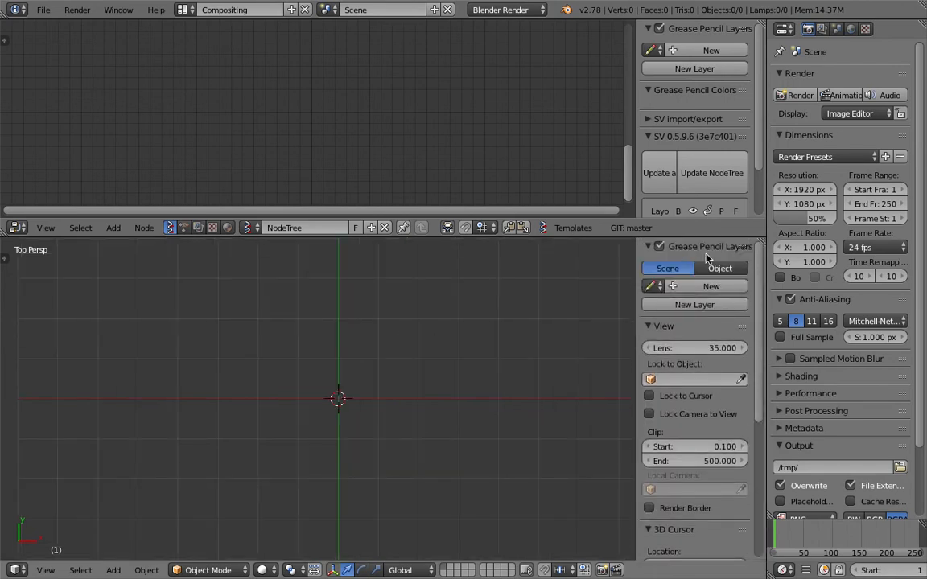
pyautogui.scroll(2, 313, 391)
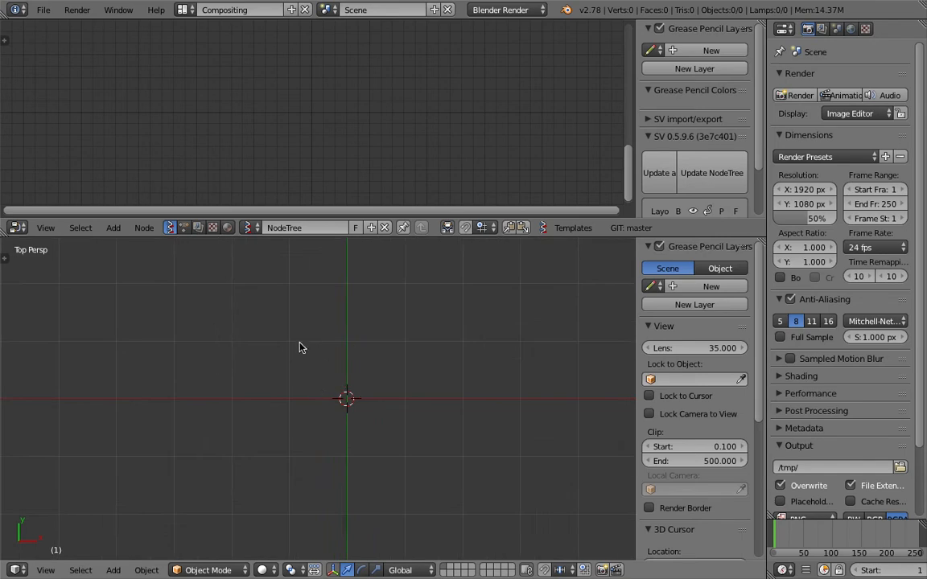
# Draw six horizontal Grease Pencil strokes, each about two grid squares wide, stacked around the origin.
pyautogui.moveTo(291, 342); pyautogui.dragTo(361, 339)
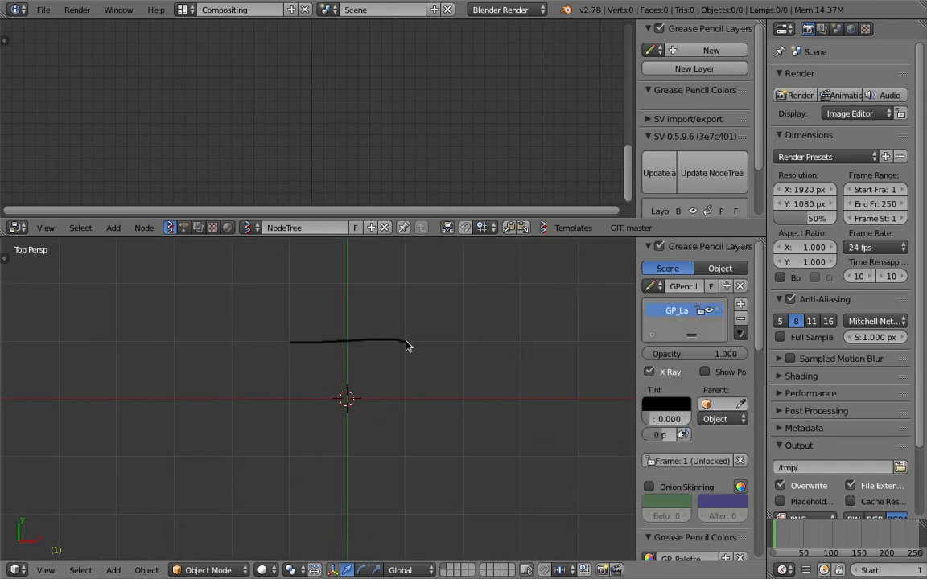
pyautogui.moveTo(290, 355); pyautogui.dragTo(407, 355)
pyautogui.moveTo(296, 382); pyautogui.dragTo(402, 380)
pyautogui.moveTo(287, 405); pyautogui.dragTo(408, 396)
pyautogui.moveTo(304, 424); pyautogui.dragTo(398, 424)
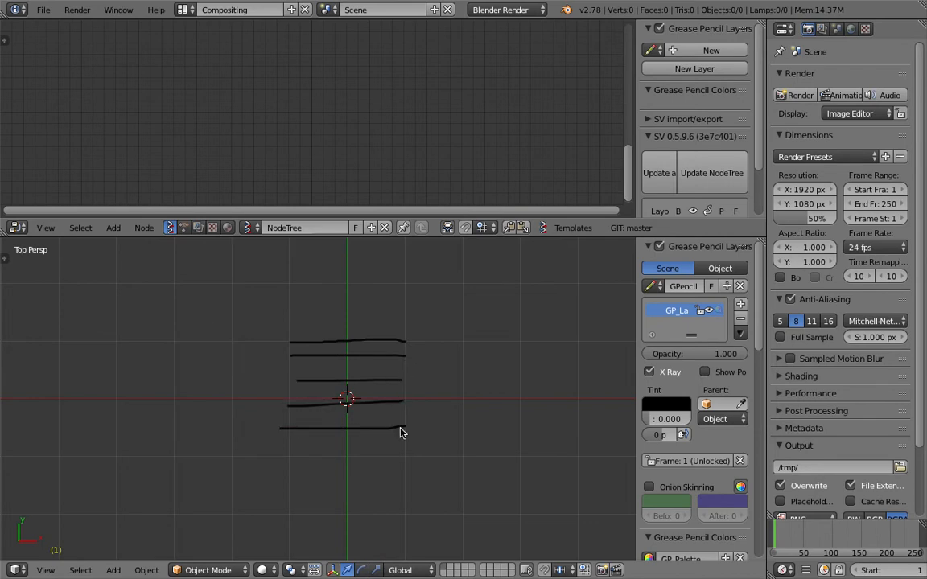
pyautogui.moveTo(289, 453); pyautogui.dragTo(408, 451)
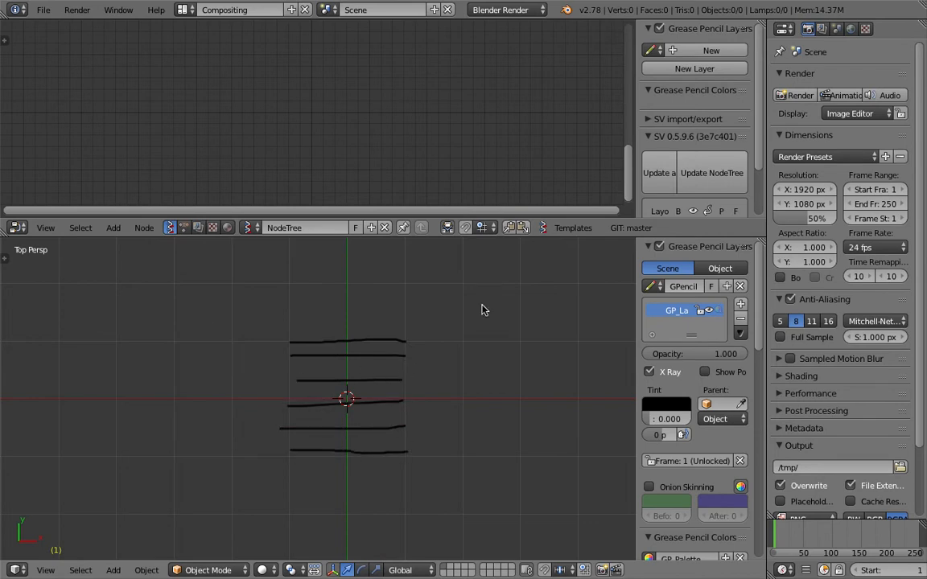
# Widen the Grease Pencil settings, add a second layer and draw seven vertical strokes across the horizontal ones.
pyautogui.moveTo(635, 275)
pyautogui.mouseDown()
pyautogui.moveTo(558, 298)
pyautogui.moveTo(573, 317)
pyautogui.mouseUp()
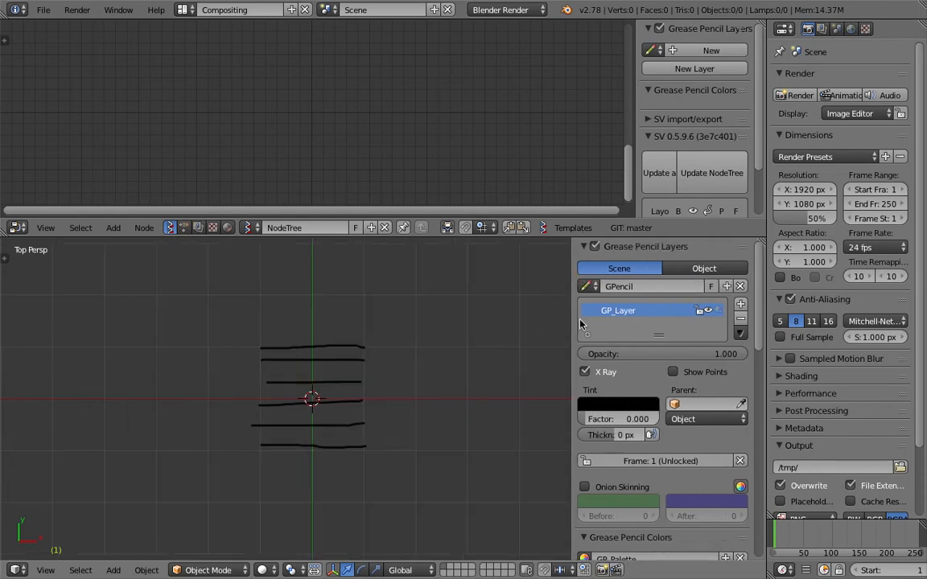
pyautogui.click(740, 305)
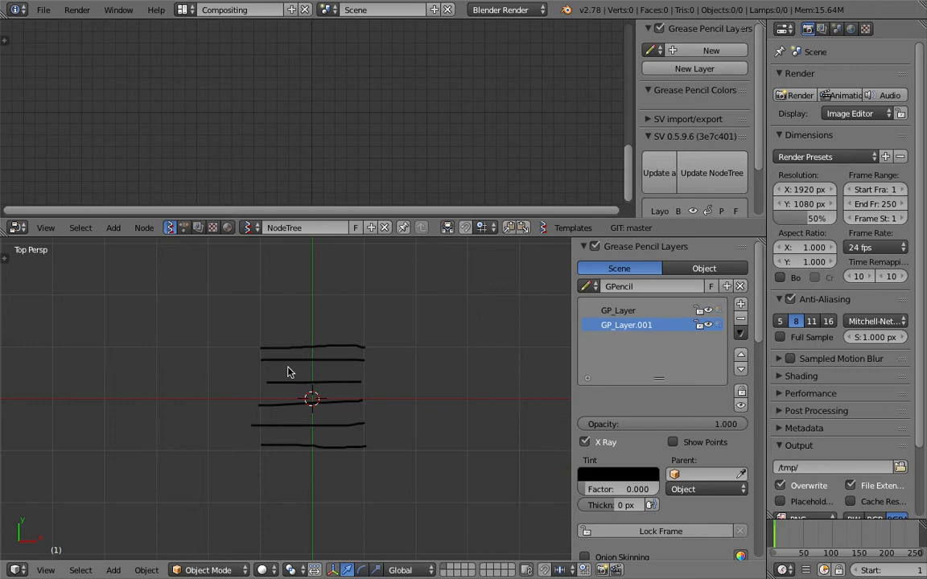
pyautogui.moveTo(263, 352); pyautogui.dragTo(270, 405)
pyautogui.moveTo(277, 351); pyautogui.dragTo(279, 451)
pyautogui.moveTo(293, 343); pyautogui.dragTo(290, 445)
pyautogui.moveTo(313, 385); pyautogui.dragTo(321, 446)
pyautogui.moveTo(326, 340); pyautogui.dragTo(332, 438)
pyautogui.moveTo(331, 383); pyautogui.dragTo(337, 444)
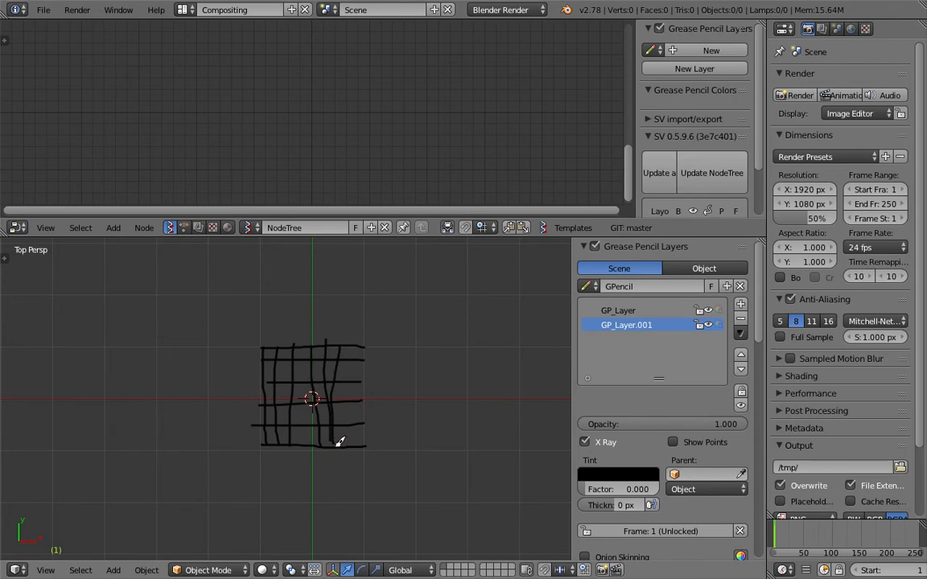
pyautogui.moveTo(351, 339); pyautogui.dragTo(348, 430)
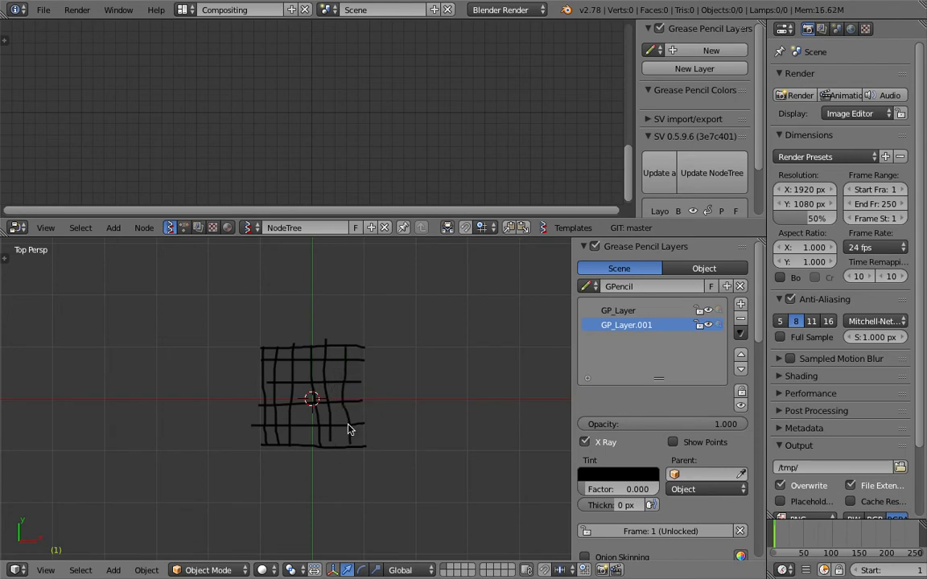
pyautogui.moveTo(360, 350); pyautogui.dragTo(368, 441)
# Add a third Grease Pencil layer and draw diagonal strokes descending from upper right to lower left across the grid.
pyautogui.click(740, 307)
pyautogui.moveTo(275, 348); pyautogui.dragTo(272, 354)
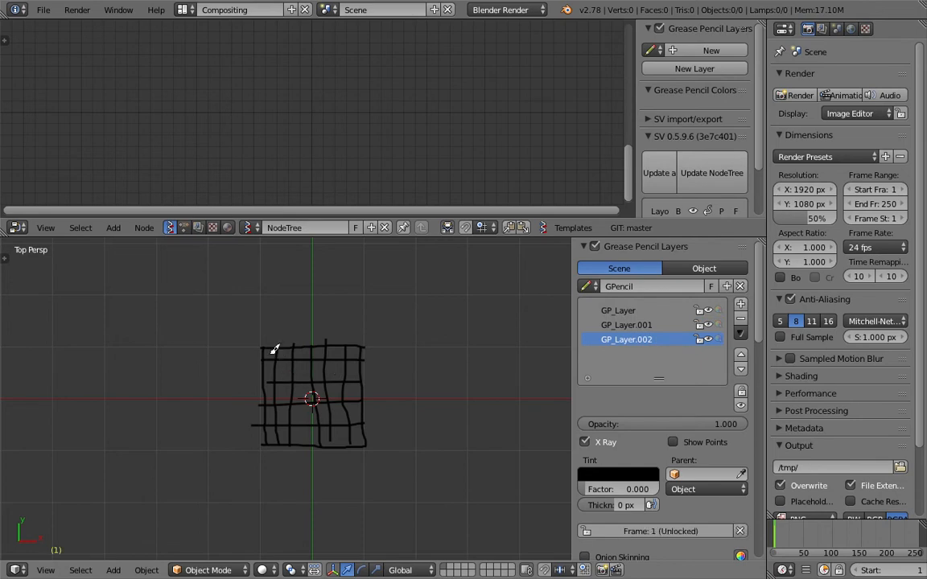
pyautogui.moveTo(325, 342); pyautogui.dragTo(284, 432)
pyautogui.moveTo(358, 350); pyautogui.dragTo(297, 436)
pyautogui.moveTo(374, 342); pyautogui.dragTo(343, 451)
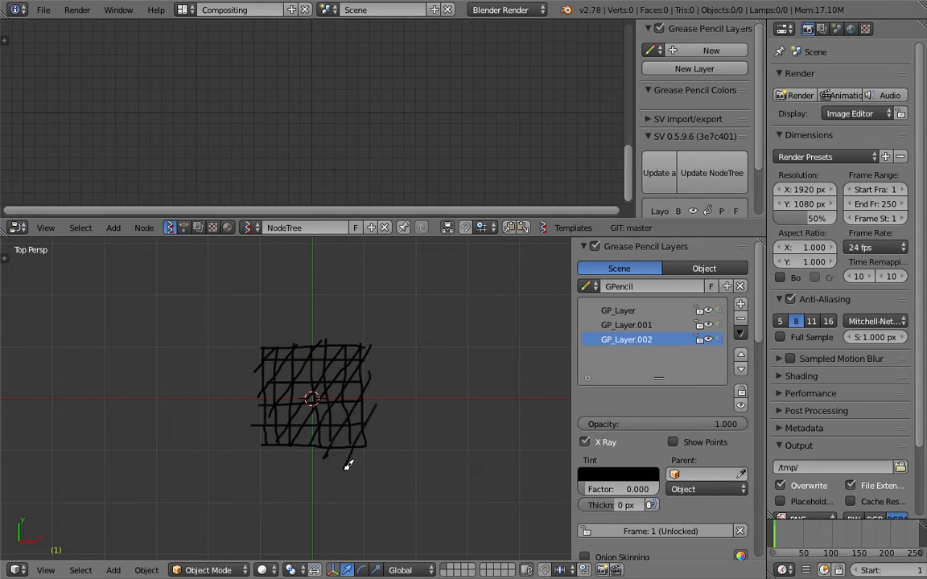
# Add a fourth Grease Pencil layer and draw diagonal strokes descending from upper left to lower right across the pattern.
pyautogui.click(740, 304)
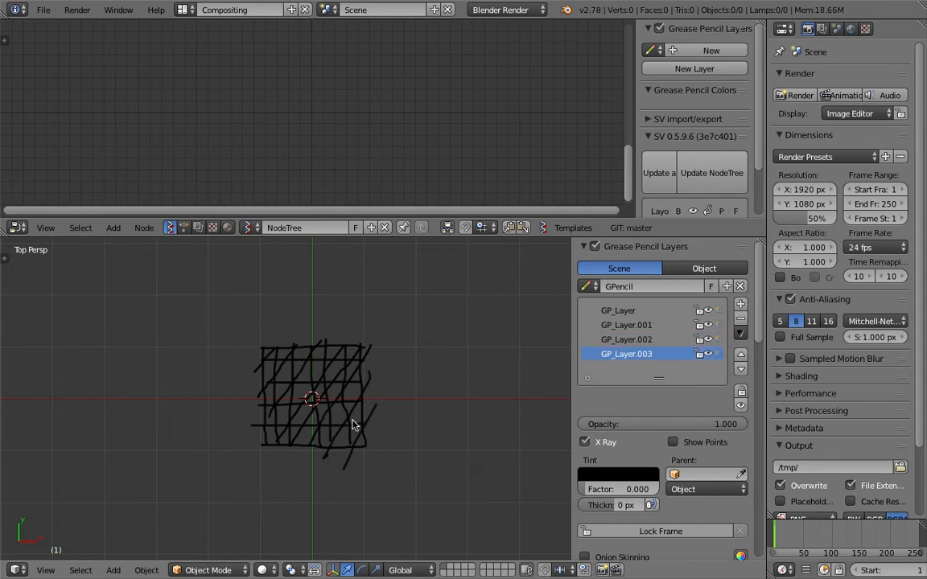
pyautogui.moveTo(252, 414); pyautogui.dragTo(279, 459)
pyautogui.moveTo(260, 389); pyautogui.dragTo(291, 447)
pyautogui.moveTo(265, 352); pyautogui.dragTo(302, 411)
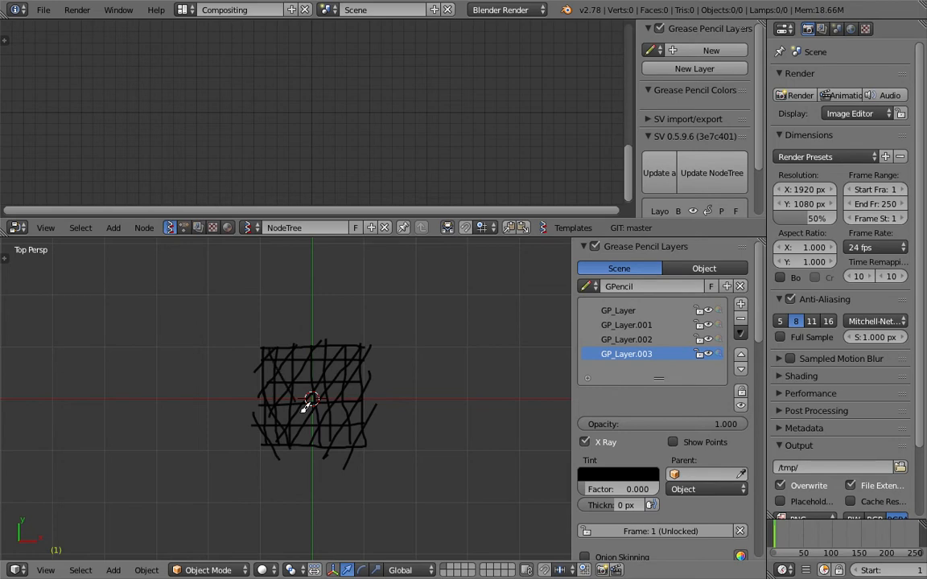
pyautogui.moveTo(312, 351); pyautogui.dragTo(353, 437)
pyautogui.keyDown('shift'); pyautogui.moveTo(470, 328); pyautogui.dragTo(468, 334, button='middle'); pyautogui.keyUp('shift')
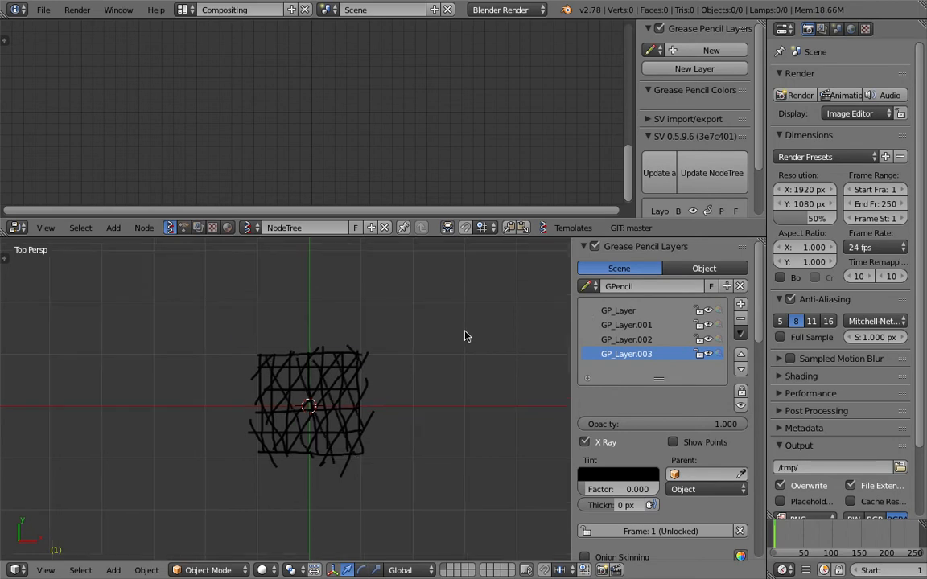
# Widen the scene properties area and make the timeline below it taller.
pyautogui.moveTo(765, 445); pyautogui.dragTo(715, 445)
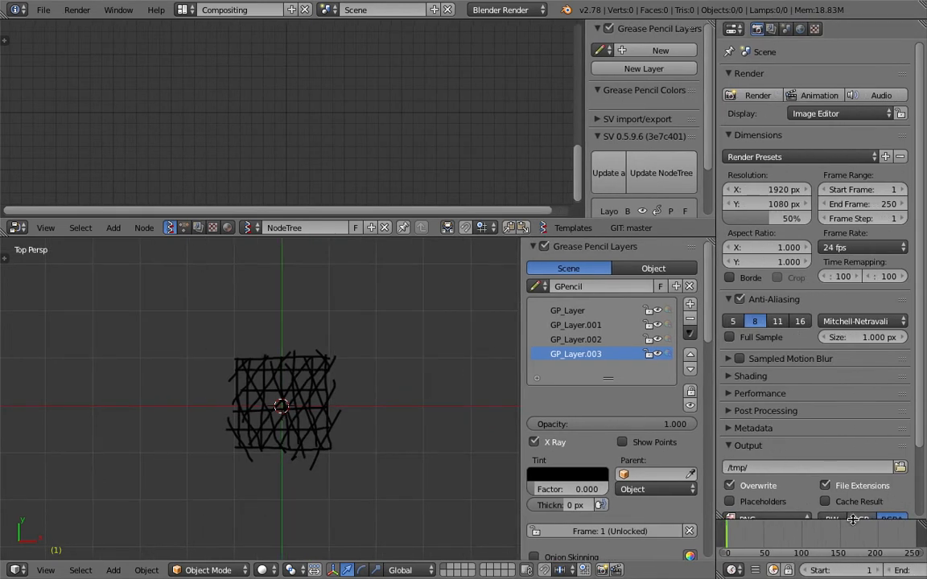
pyautogui.moveTo(861, 519); pyautogui.dragTo(862, 460)
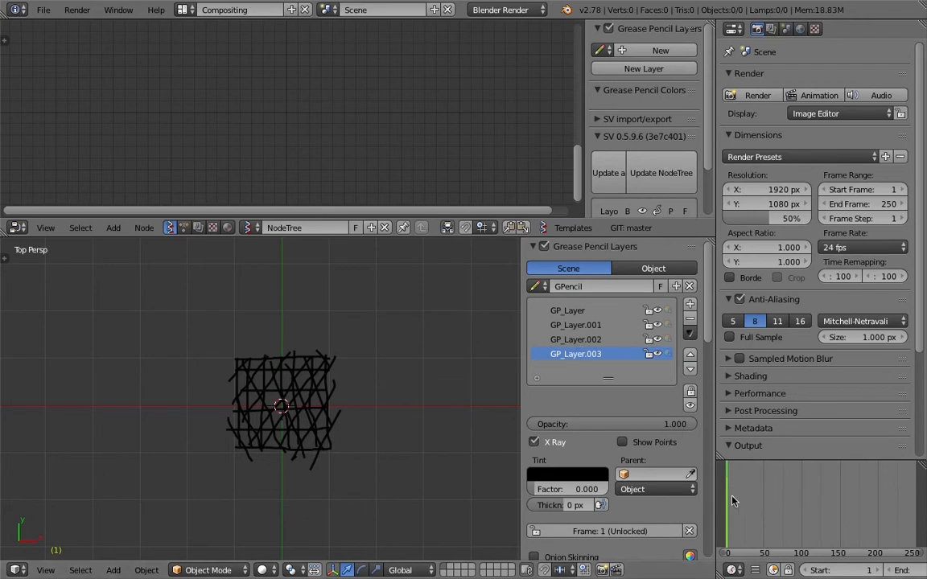
# Enlarge the node editor downwards over the 3D view to make room for building nodes.
pyautogui.scroll(1, 368, 356)
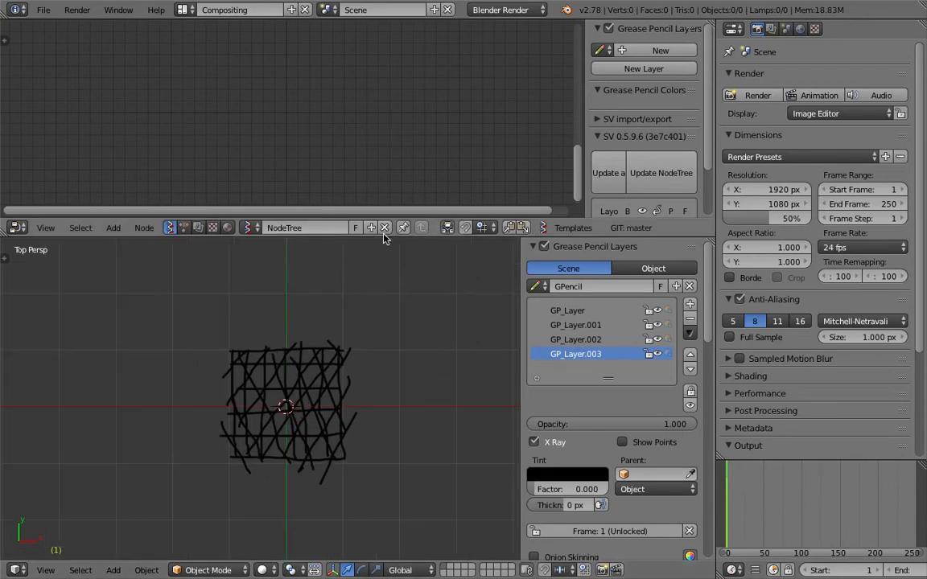
pyautogui.moveTo(385, 234); pyautogui.dragTo(384, 271)
pyautogui.hotkey('ctrl', 's')
pyautogui.click(259, 116)
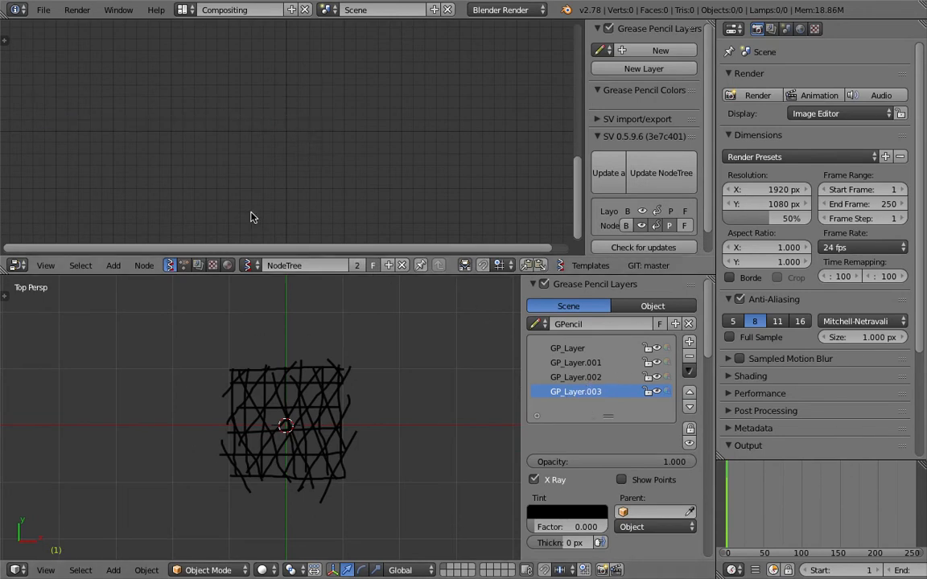
# Add an Object ID Selector node to the node tree.
pyautogui.hotkey('shift', 'a')
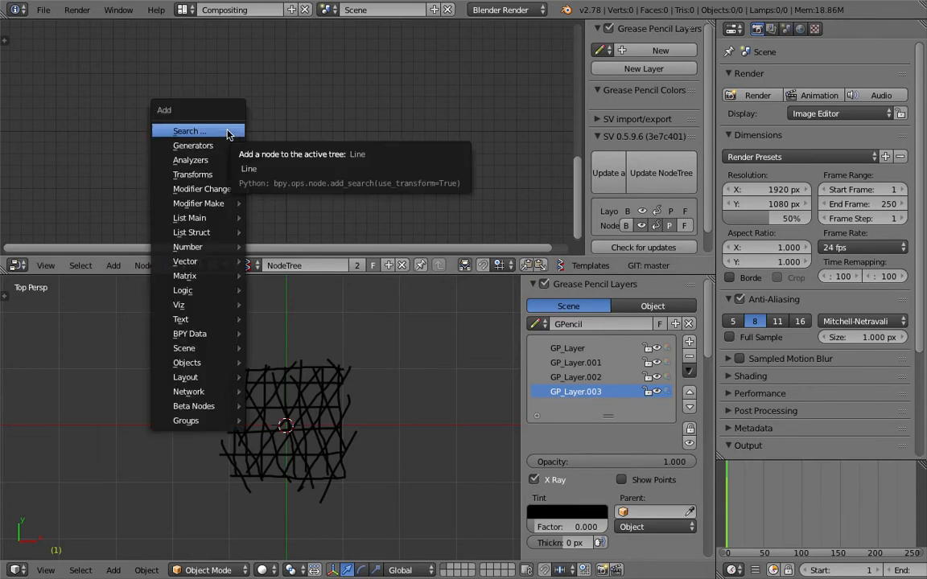
pyautogui.click(227, 133)
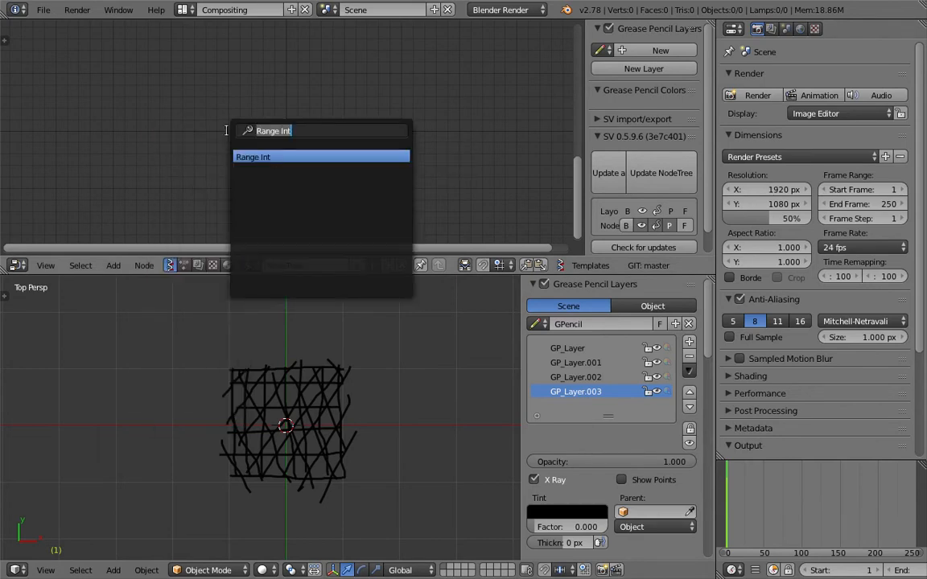
pyautogui.write('object se')
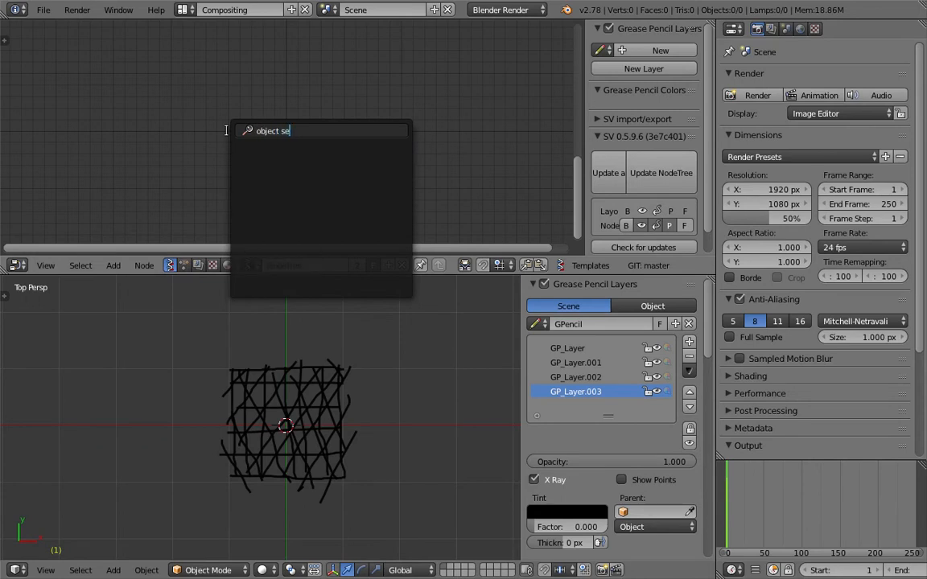
pyautogui.press('BackSpace')
pyautogui.press('Down')
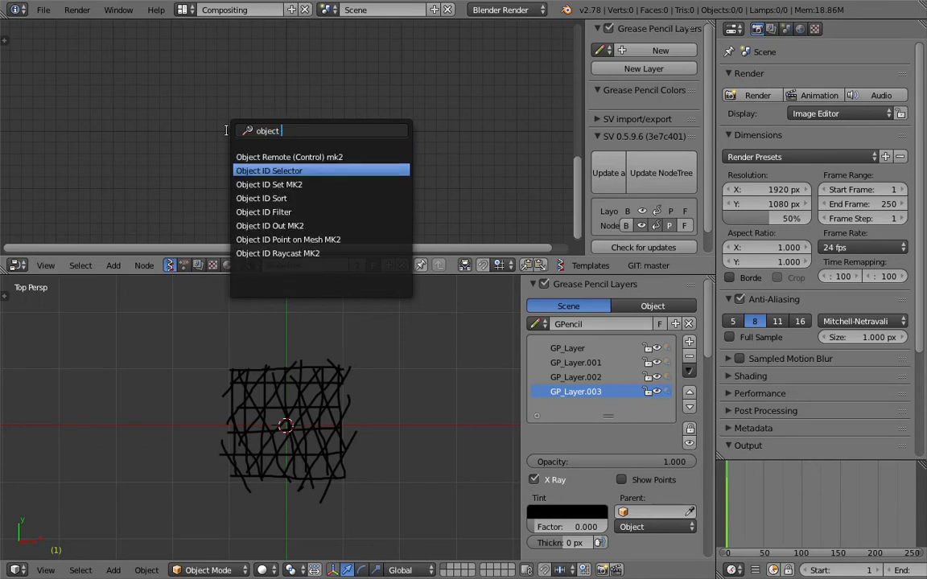
pyautogui.press('Return')
pyautogui.click(158, 77)
pyautogui.hotkey('ctrl', 's')
pyautogui.click(158, 79)
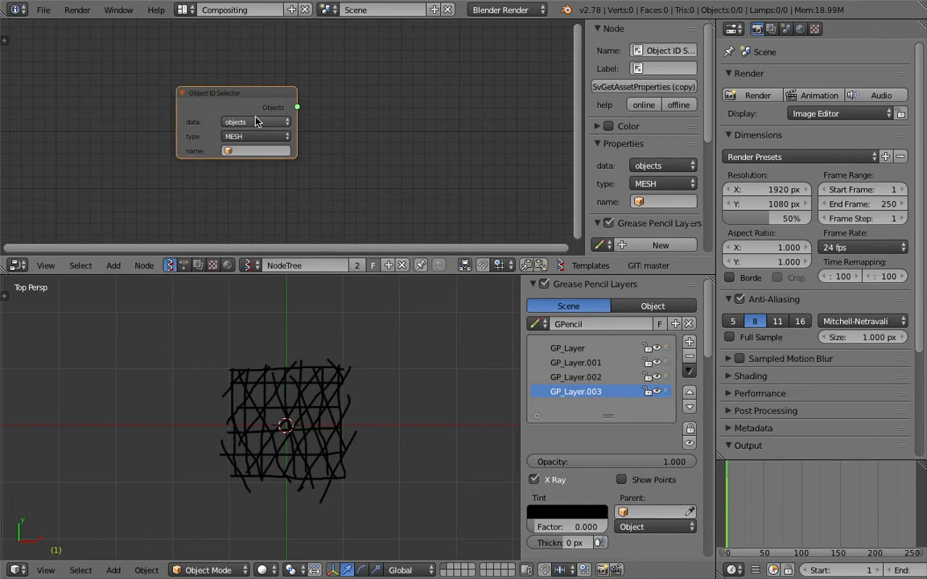
# Set the Object ID Selector's data to grease_pencil, its name to GPencil and its layer to GP_Layer.
pyautogui.click(256, 122)
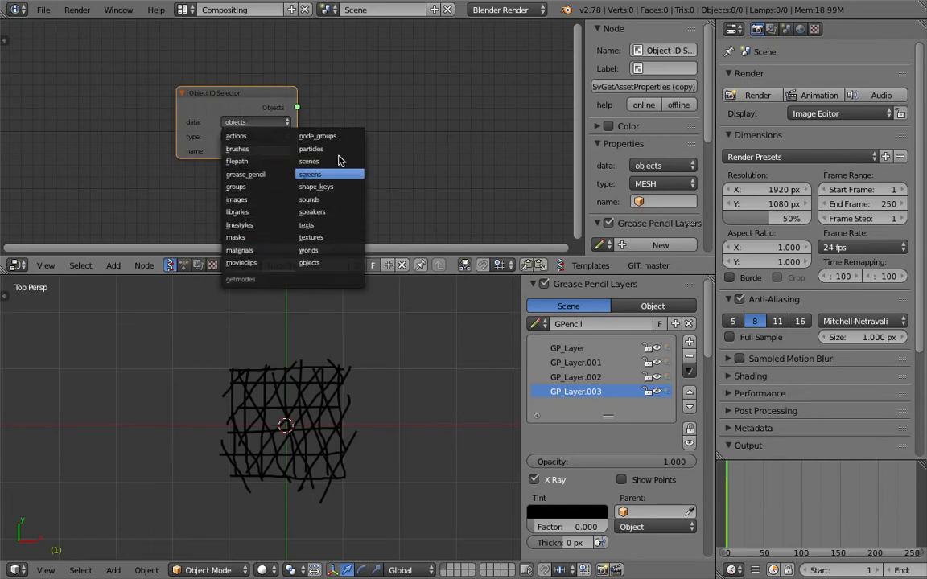
pyautogui.click(264, 176)
pyautogui.moveTo(224, 94)
pyautogui.mouseDown()
pyautogui.moveTo(136, 59)
pyautogui.moveTo(225, 108)
pyautogui.mouseUp()
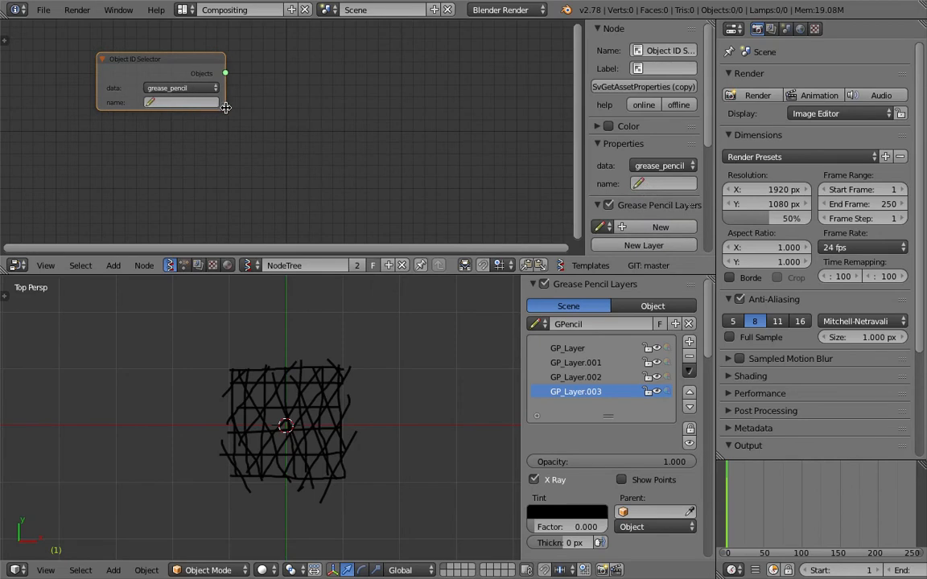
pyautogui.click(181, 102)
pyautogui.click(181, 114)
pyautogui.click(185, 117)
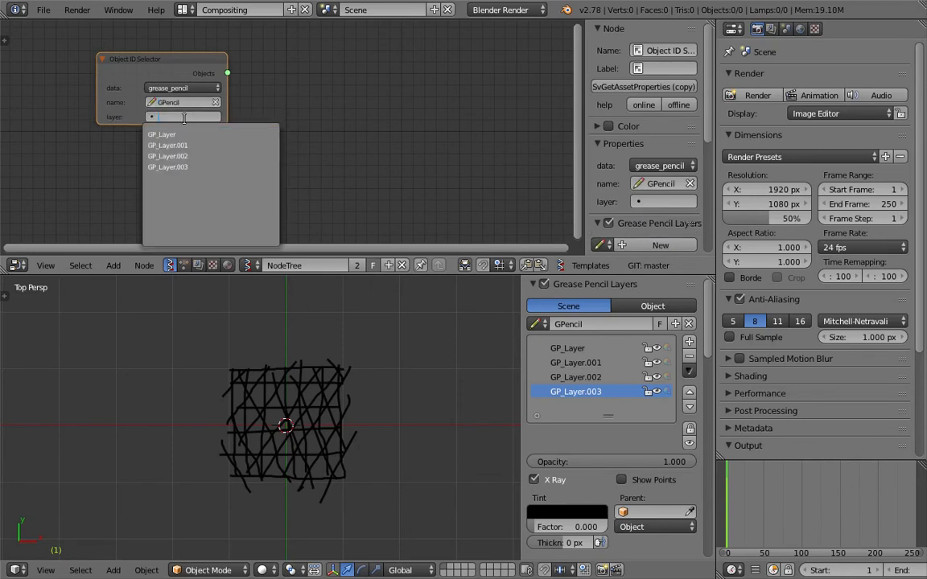
pyautogui.click(182, 117)
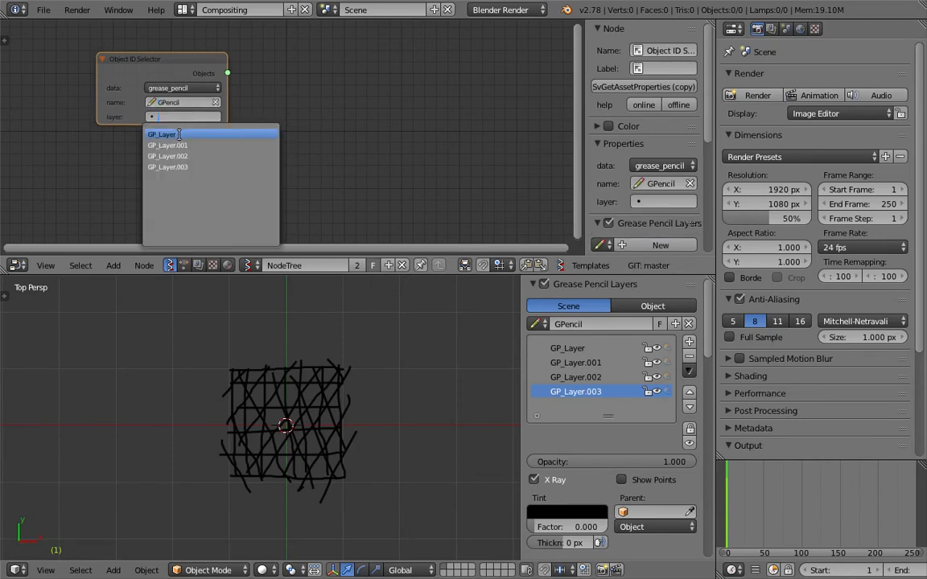
pyautogui.click(179, 134)
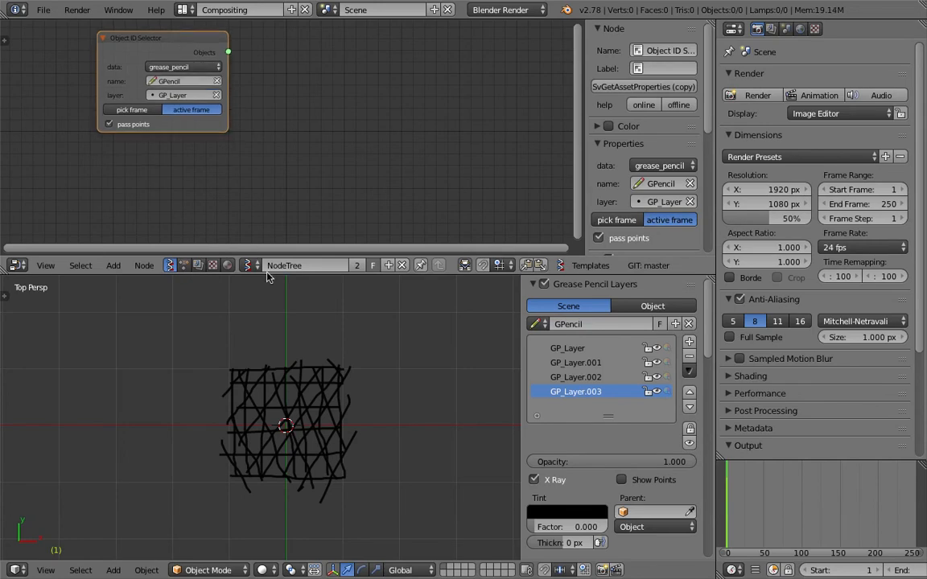
# Enlarge the node editor, add a Viewer Draw node and link the selector's Objects output to its vertices input.
pyautogui.moveTo(273, 259); pyautogui.dragTo(272, 347)
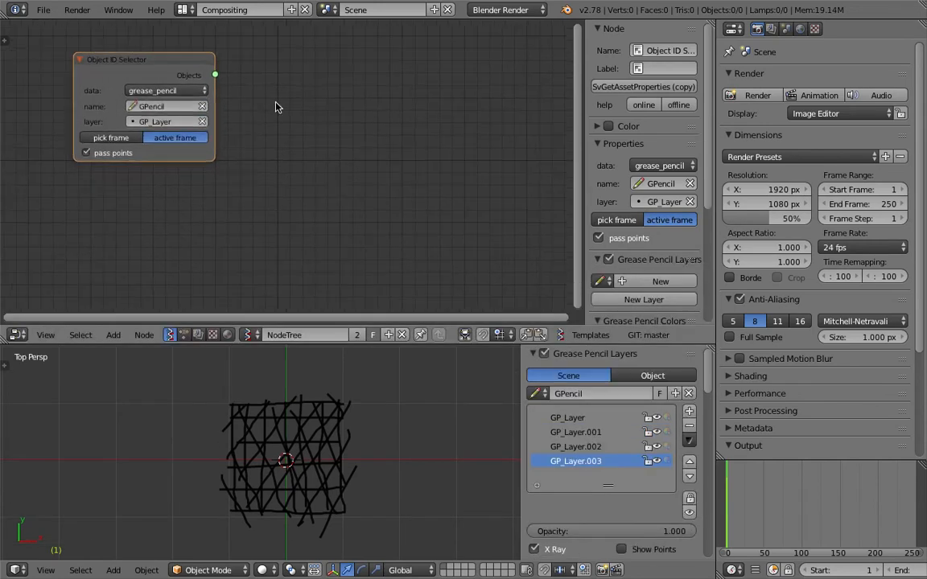
pyautogui.press('space')
pyautogui.write('view')
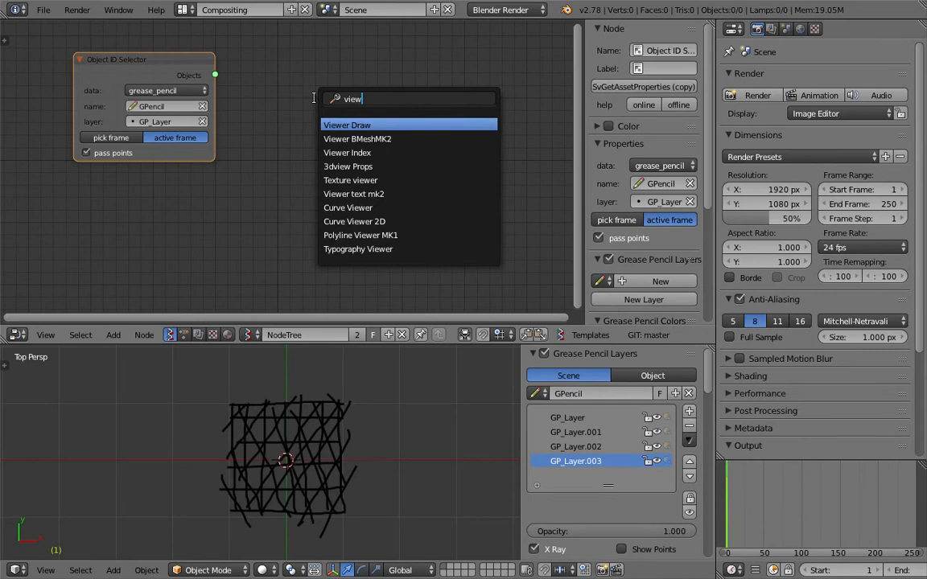
pyautogui.press('Return')
pyautogui.click(352, 56)
pyautogui.moveTo(215, 74)
pyautogui.mouseDown()
pyautogui.moveTo(351, 145)
pyautogui.moveTo(452, 169)
pyautogui.mouseUp()
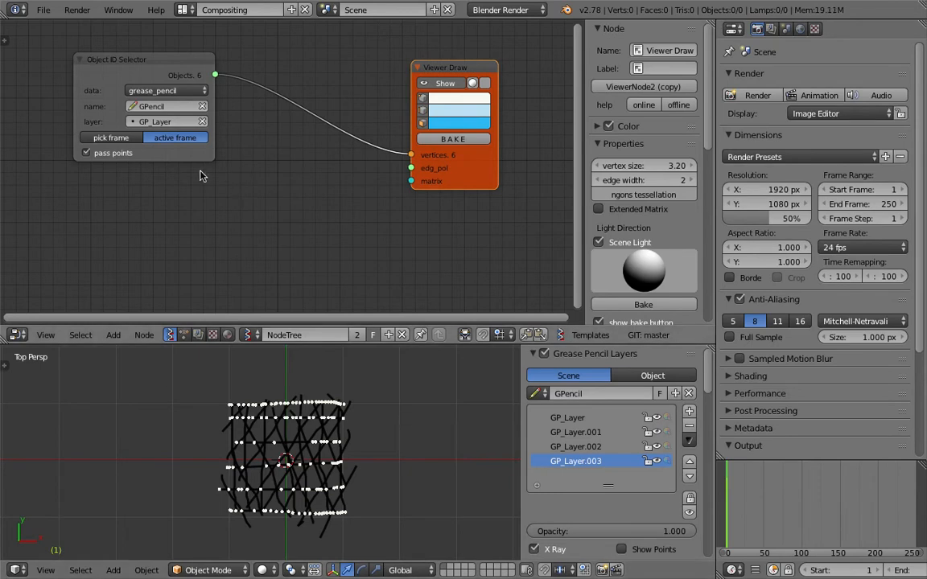
# Preview the points of layers GP_Layer.001, GP_Layer.002 and GP_Layer.003, and return the selector to GP_Layer.
pyautogui.click(160, 122)
pyautogui.click(153, 138)
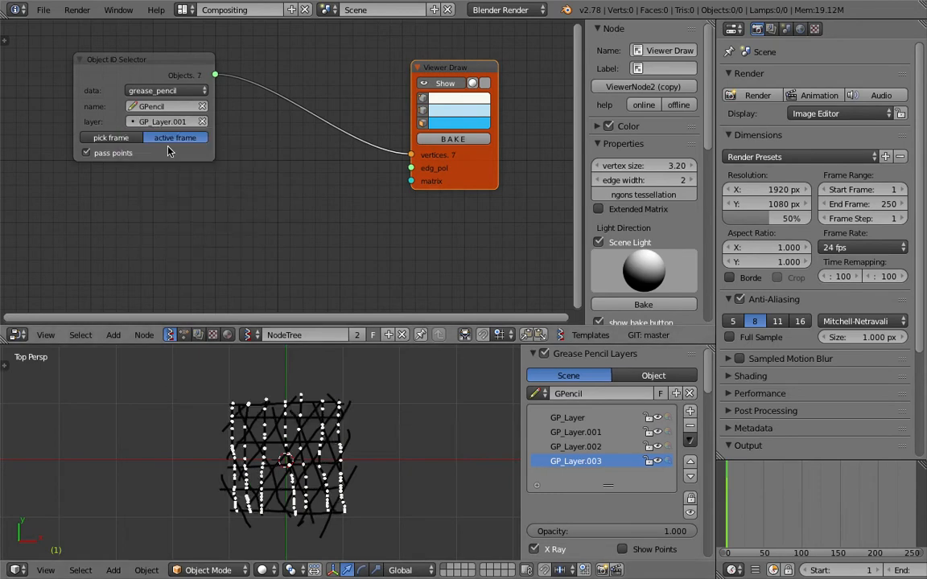
pyautogui.click(170, 125)
pyautogui.click(165, 150)
pyautogui.click(165, 122)
pyautogui.click(156, 175)
pyautogui.click(173, 121)
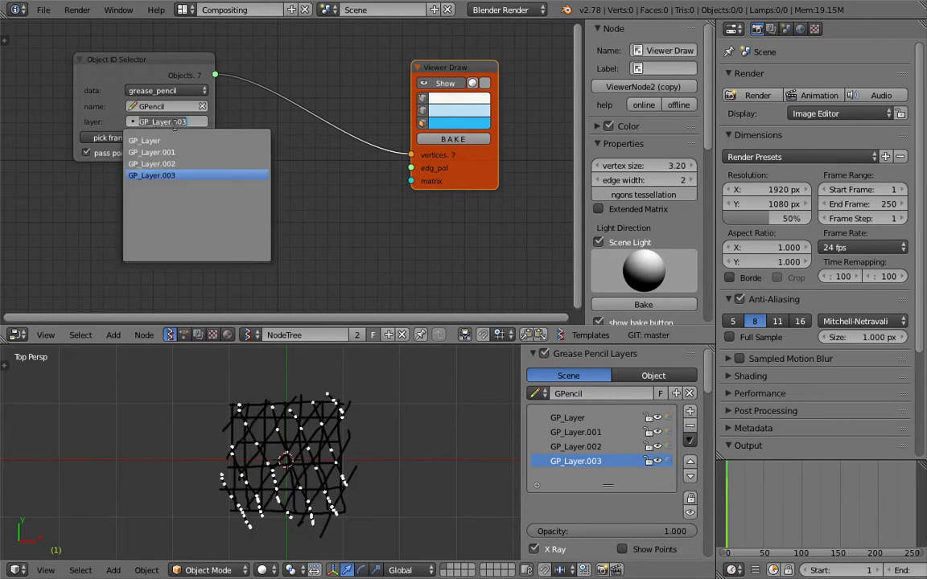
pyautogui.click(146, 140)
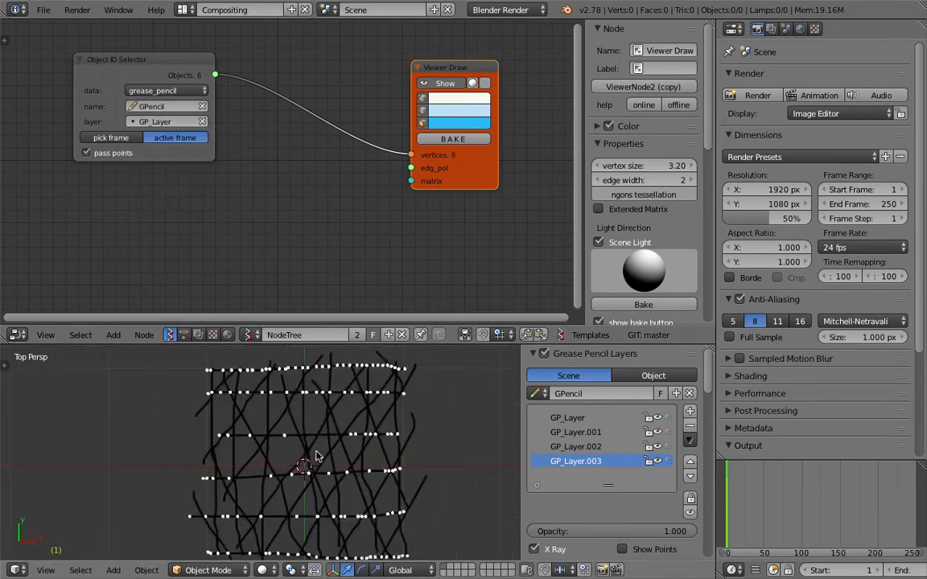
# Insert a UV Connection node before Viewer Draw, set it to Edges and link its data output to edg_pol.
pyautogui.hotkey('ctrl', 's')
pyautogui.hotkey('shift', 'a')
pyautogui.click(267, 144)
pyautogui.write('uv')
pyautogui.press('Return')
pyautogui.click(266, 98)
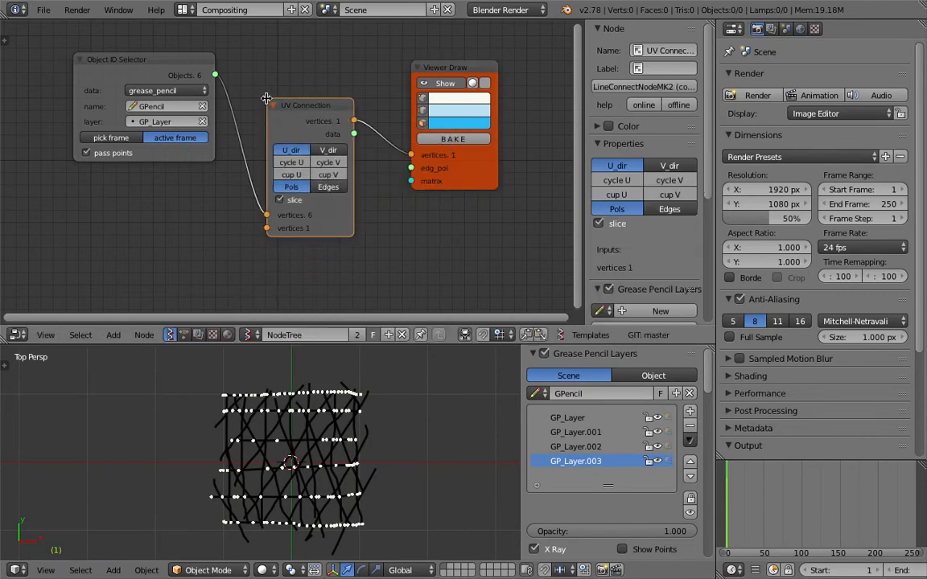
pyautogui.click(325, 188)
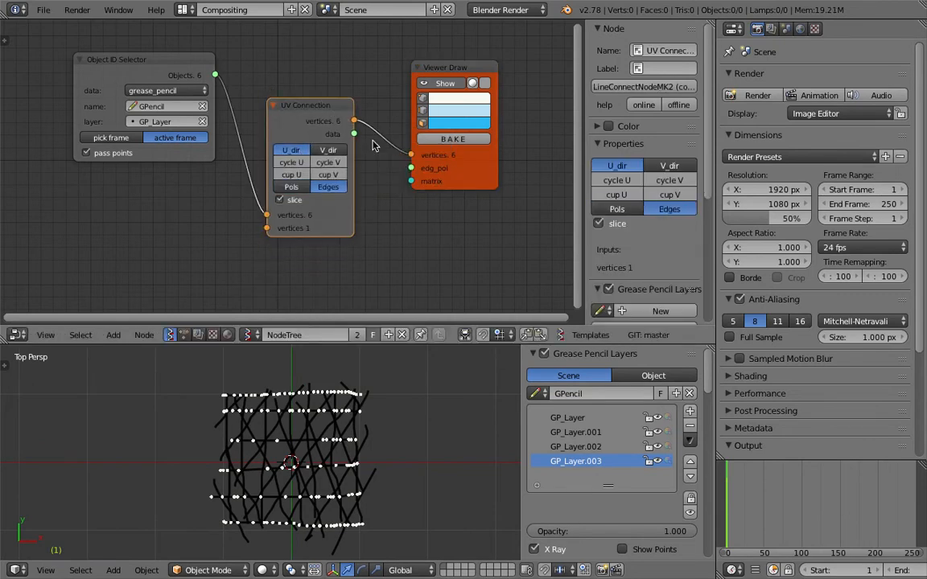
pyautogui.moveTo(354, 133)
pyautogui.mouseDown()
pyautogui.moveTo(373, 159)
pyautogui.moveTo(411, 169)
pyautogui.mouseUp()
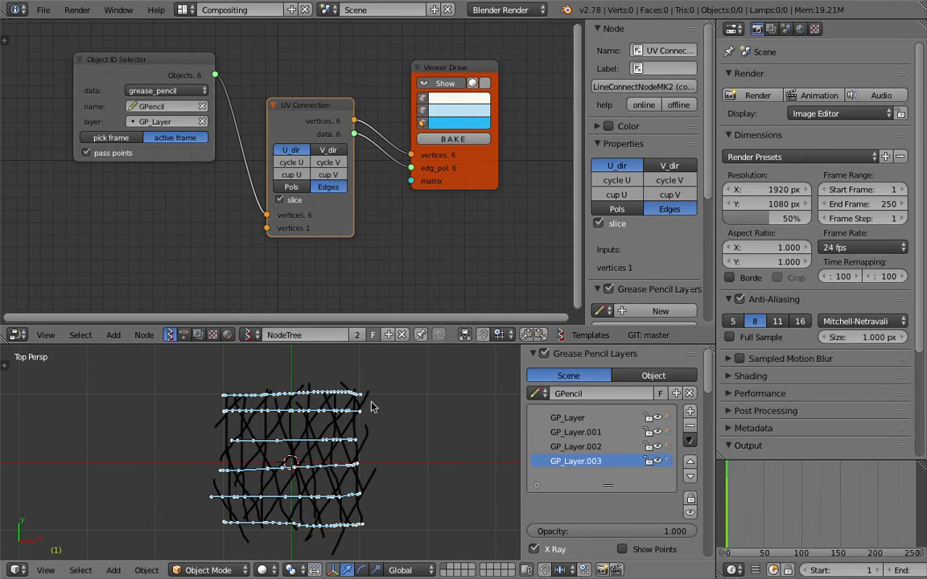
# Preview the connected edges by switching the selector's layer through GP_Layer.001, GP_Layer.002 and GP_Layer.003.
pyautogui.click(177, 123)
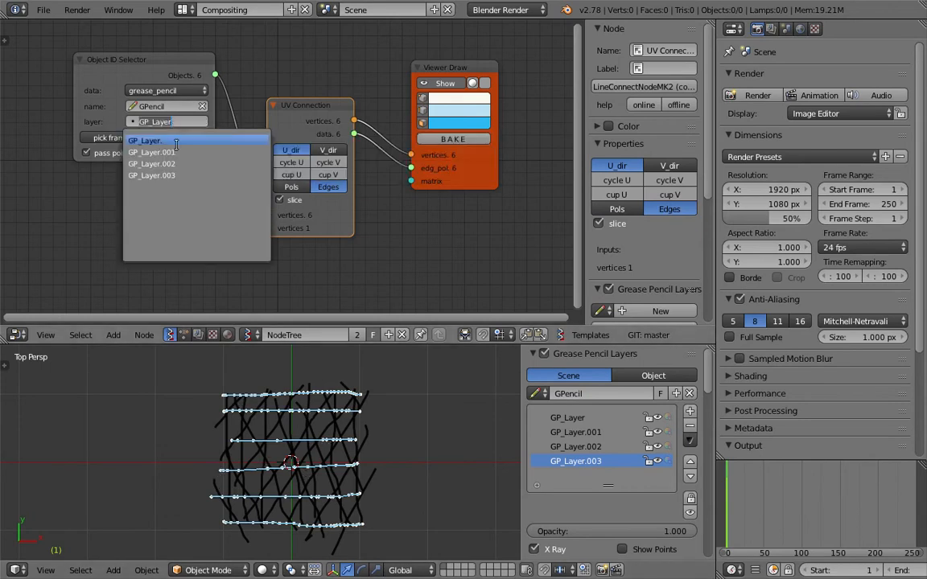
pyautogui.click(160, 152)
pyautogui.click(165, 121)
pyautogui.click(173, 162)
pyautogui.click(164, 122)
pyautogui.click(157, 174)
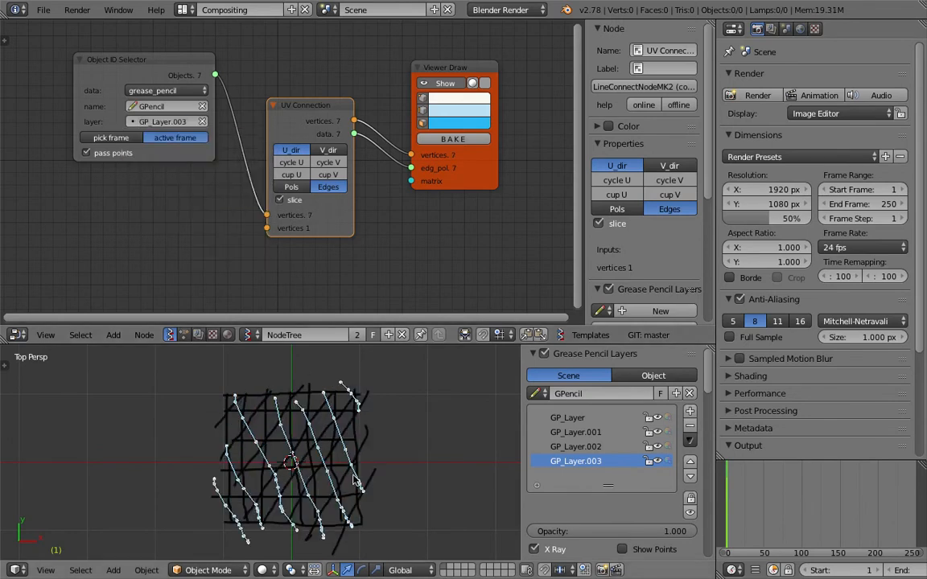
# Hide the node editor's sidebar and spread the Object ID Selector, UV Connection and Viewer Draw nodes further apart.
pyautogui.scroll(-1, 308, 206)
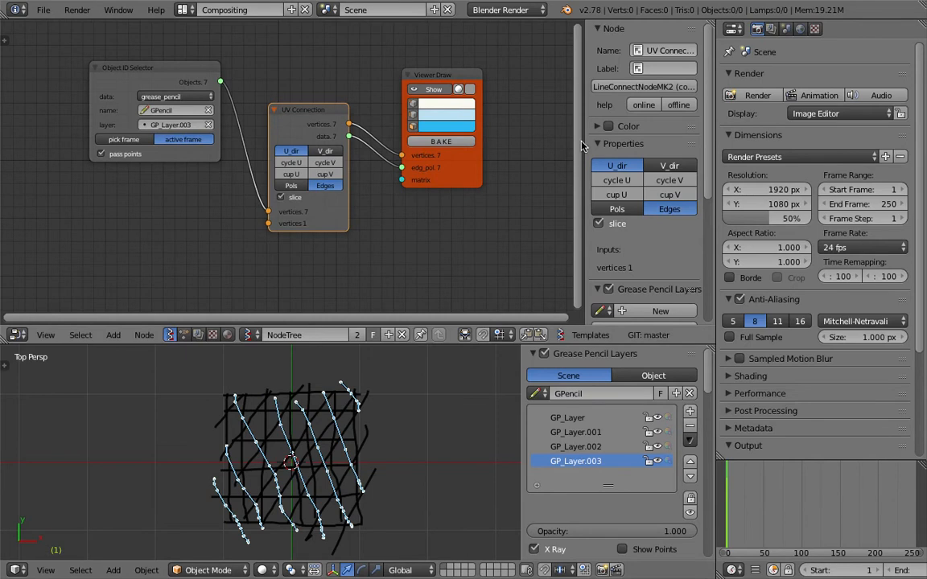
pyautogui.moveTo(583, 143); pyautogui.dragTo(702, 145)
pyautogui.scroll(-1, 580, 174)
pyautogui.moveTo(579, 174); pyautogui.dragTo(560, 156, button='middle')
pyautogui.moveTo(506, 154); pyautogui.dragTo(608, 129)
pyautogui.moveTo(348, 107); pyautogui.dragTo(364, 48)
pyautogui.hotkey('ctrl', 's')
pyautogui.click(449, 62)
pyautogui.moveTo(257, 56); pyautogui.dragTo(198, 47)
pyautogui.moveTo(342, 46); pyautogui.dragTo(287, 43)
pyautogui.moveTo(578, 42); pyautogui.dragTo(651, 42)
pyautogui.moveTo(307, 47); pyautogui.dragTo(479, 64)
pyautogui.hotkey('ctrl', 's')
pyautogui.click(343, 147)
pyautogui.hotkey('ctrl', 's')
pyautogui.click(329, 148)
# Add a List Item node between the Object ID Selector and UV Connection, and widen the space between the nodes.
pyautogui.hotkey('shift', 'a')
pyautogui.click(314, 153)
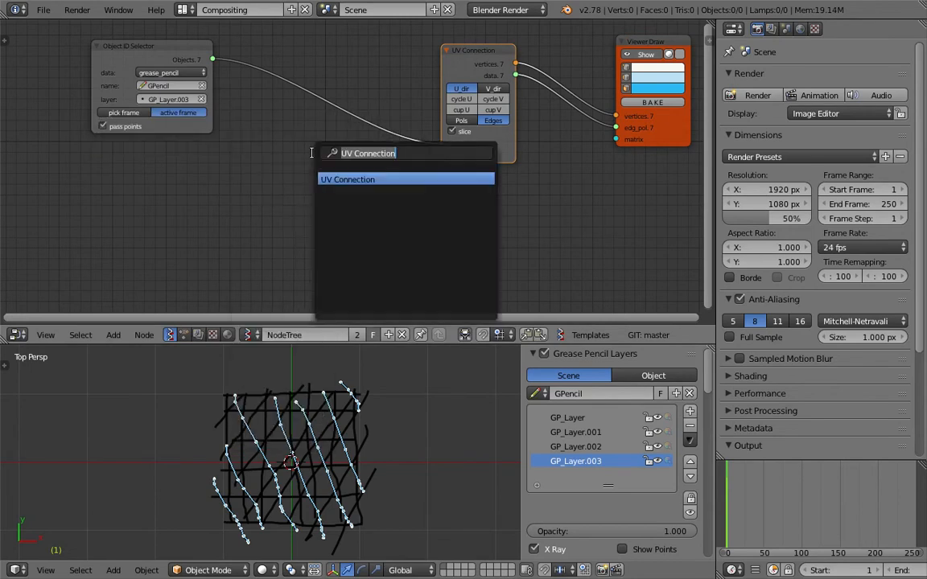
pyautogui.write('list i')
pyautogui.press('Return')
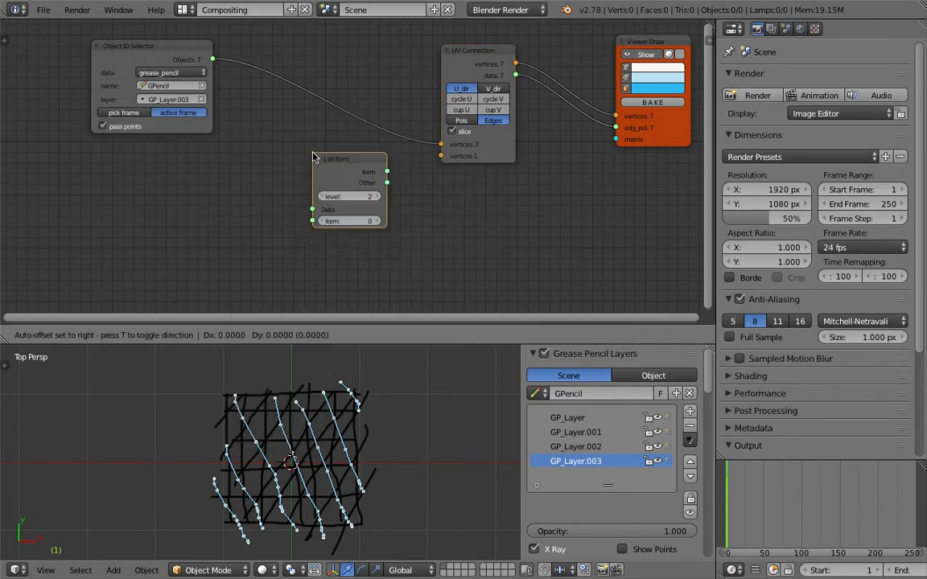
pyautogui.click(317, 157)
pyautogui.moveTo(352, 160); pyautogui.dragTo(424, 165, button='middle')
pyautogui.scroll(-1, 424, 166)
pyautogui.hotkey('ctrl', 's')
pyautogui.click(402, 157)
pyautogui.moveTo(246, 57); pyautogui.dragTo(136, 52)
pyautogui.moveTo(438, 170)
pyautogui.mouseDown()
pyautogui.moveTo(378, 163)
pyautogui.moveTo(453, 166)
pyautogui.mouseUp()
# Duplicate the Object ID Selector node three times, stacking the copies below the original.
pyautogui.moveTo(141, 59); pyautogui.dragTo(152, 51)
pyautogui.hotkey('shift', 'd')
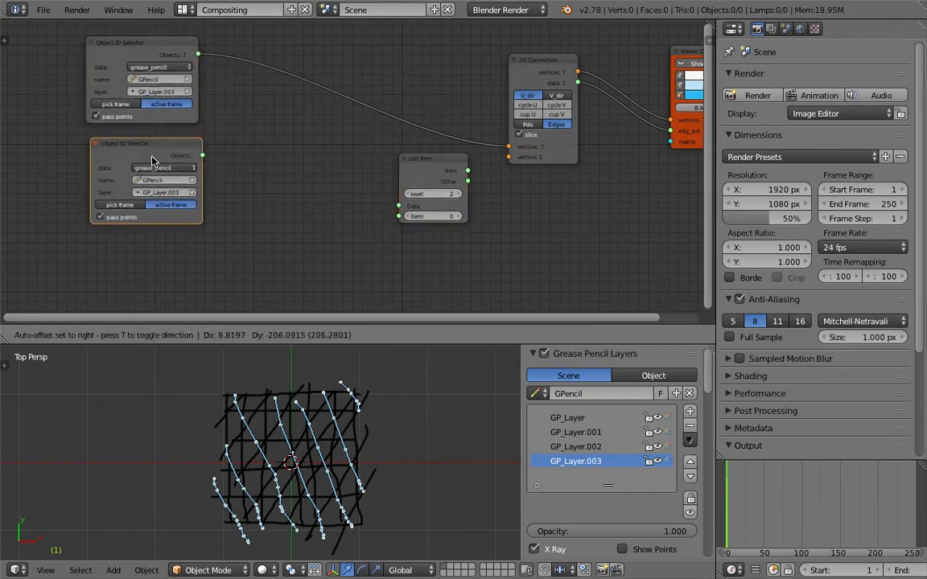
pyautogui.click(151, 157)
pyautogui.scroll(-1, 232, 193)
pyautogui.moveTo(247, 201); pyautogui.dragTo(293, 162, button='middle')
pyautogui.hotkey('shift', 'd')
pyautogui.click(258, 270)
pyautogui.moveTo(281, 206); pyautogui.dragTo(286, 227, button='middle')
pyautogui.hotkey('shift', 'd')
pyautogui.click(288, 276)
# Enlarge the node editor further and hide the Grease Pencil sidebar of the 3D view.
pyautogui.moveTo(389, 344); pyautogui.dragTo(388, 413)
pyautogui.moveTo(522, 434); pyautogui.dragTo(883, 428)
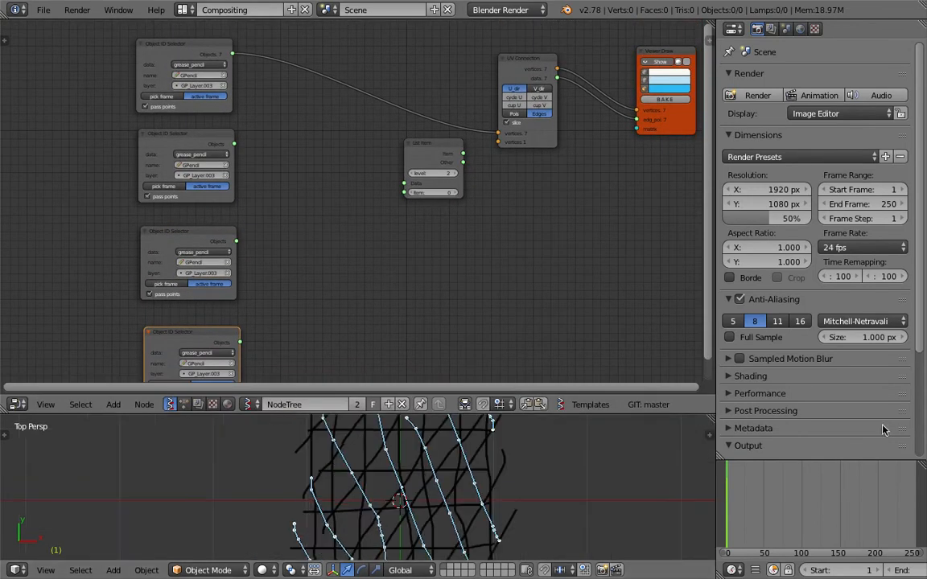
pyautogui.moveTo(229, 216); pyautogui.dragTo(244, 178, button='middle')
pyautogui.scroll(-1, 244, 178)
pyautogui.moveTo(312, 176); pyautogui.dragTo(273, 200, button='middle')
pyautogui.scroll(2, 273, 201)
# Add a List Join node and link the first Object ID Selector's Objects output to its data input.
pyautogui.press('space')
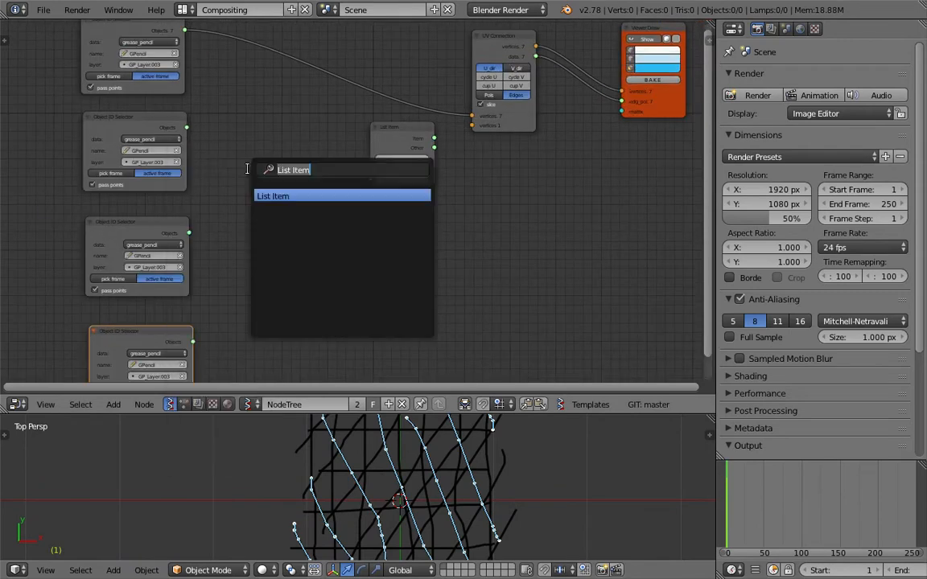
pyautogui.write('list j')
pyautogui.press('Return')
pyautogui.click(268, 137)
pyautogui.moveTo(184, 34); pyautogui.dragTo(271, 195)
pyautogui.scroll(2, 217, 159)
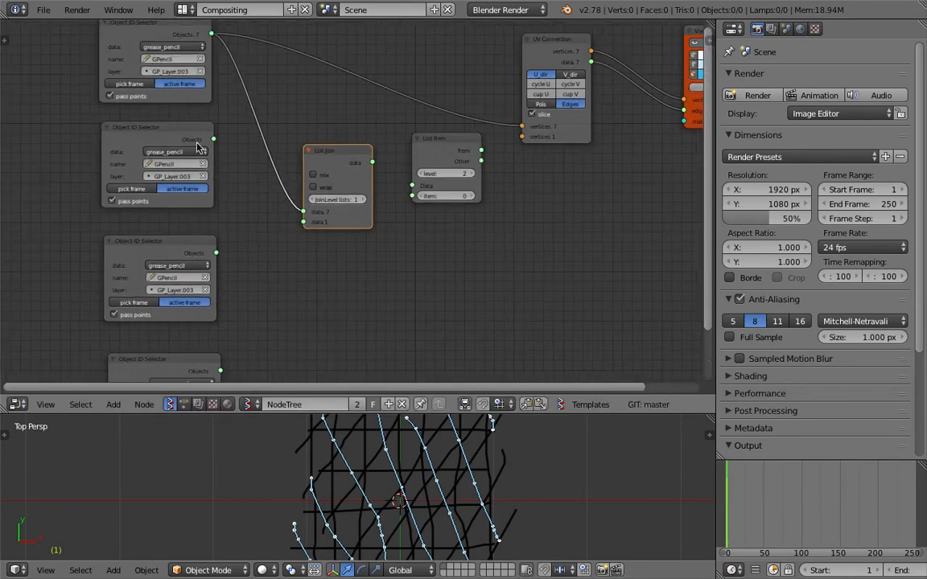
# Assign the four Object ID Selectors, from first to last, the layers GP_Layer, GP_Layer.001, GP_Layer.002 and GP_Layer.003.
pyautogui.click(181, 72)
pyautogui.click(161, 87)
pyautogui.click(175, 176)
pyautogui.click(184, 197)
pyautogui.moveTo(253, 265); pyautogui.dragTo(252, 201, button='middle')
pyautogui.click(176, 226)
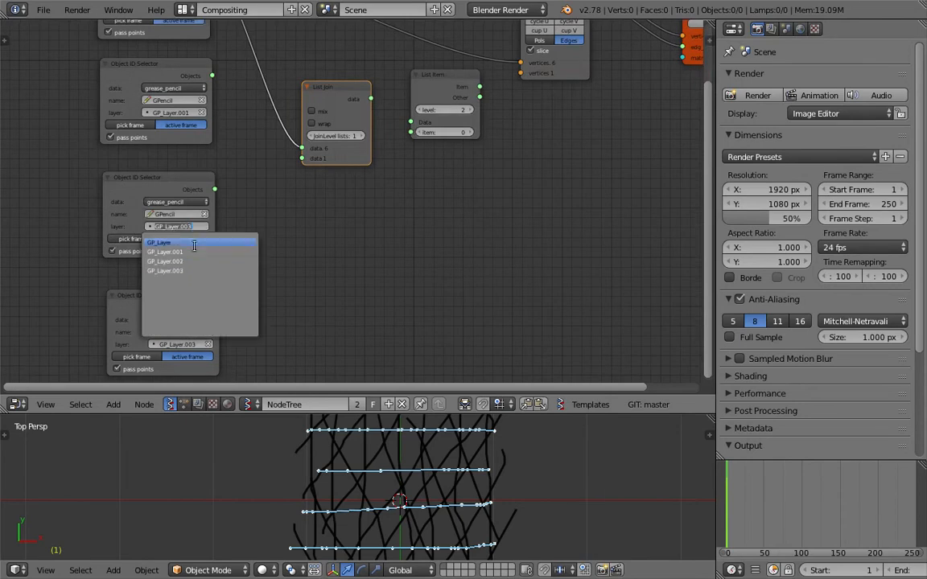
pyautogui.click(194, 260)
pyautogui.moveTo(233, 334); pyautogui.dragTo(233, 300, button='middle')
pyautogui.click(178, 309)
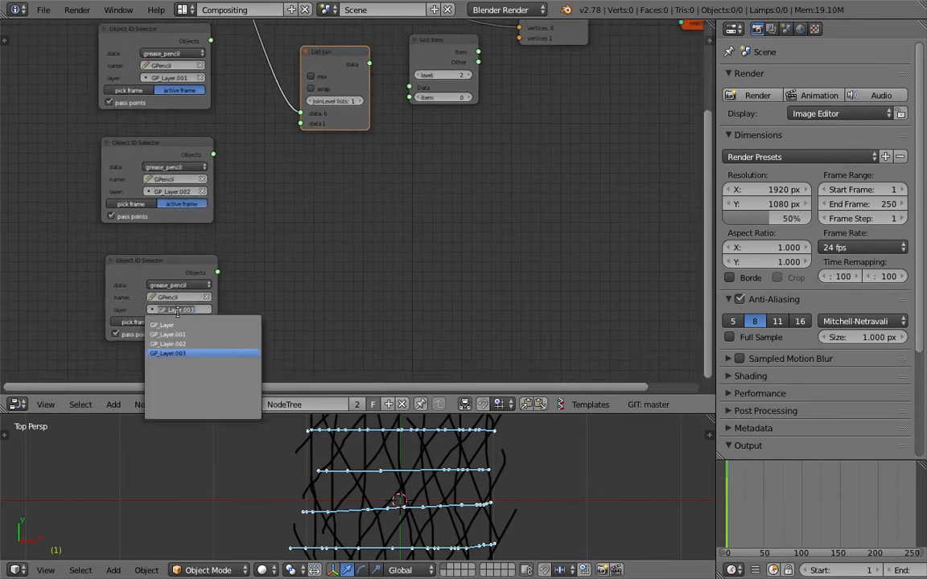
pyautogui.click(206, 353)
# Link the Objects outputs of the three duplicated selectors to the List Join node's next data inputs.
pyautogui.moveTo(269, 169); pyautogui.dragTo(287, 207, button='middle')
pyautogui.moveTo(228, 78); pyautogui.dragTo(317, 161)
pyautogui.moveTo(230, 191); pyautogui.dragTo(317, 171)
pyautogui.moveTo(234, 309); pyautogui.dragTo(321, 182)
# Reposition the List Join node and set its JoinLevel lists value to 2.
pyautogui.scroll(1, 320, 74)
pyautogui.moveTo(320, 74); pyautogui.dragTo(302, 124, button='middle')
pyautogui.scroll(1, 344, 188)
pyautogui.moveTo(339, 132); pyautogui.dragTo(287, 120)
pyautogui.scroll(4, 311, 157)
pyautogui.click(322, 180)
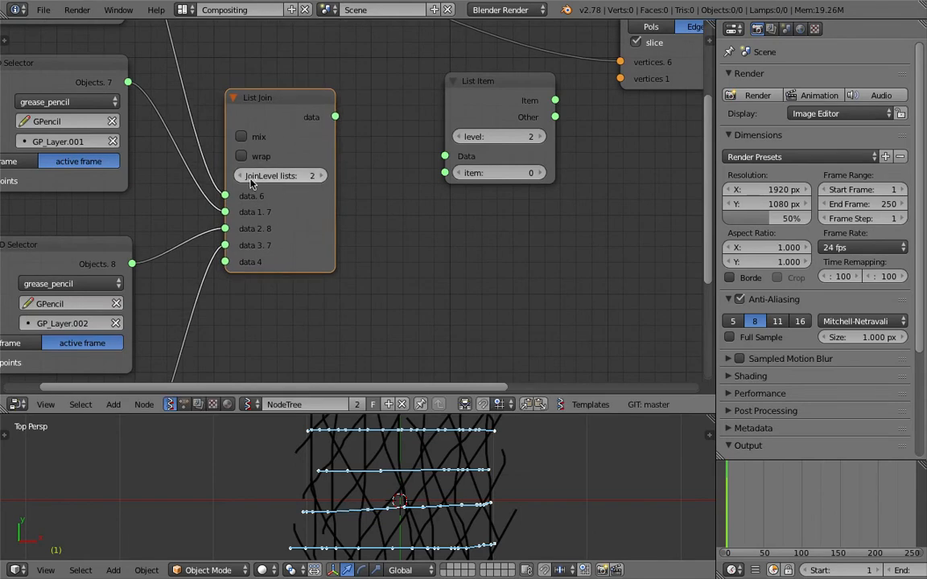
# Link List Join's data output to List Item's Data input and List Item's Item output to UV Connection's first vertices input.
pyautogui.moveTo(335, 117); pyautogui.dragTo(350, 104)
pyautogui.scroll(-2, 448, 173)
pyautogui.scroll(-1, 383, 193)
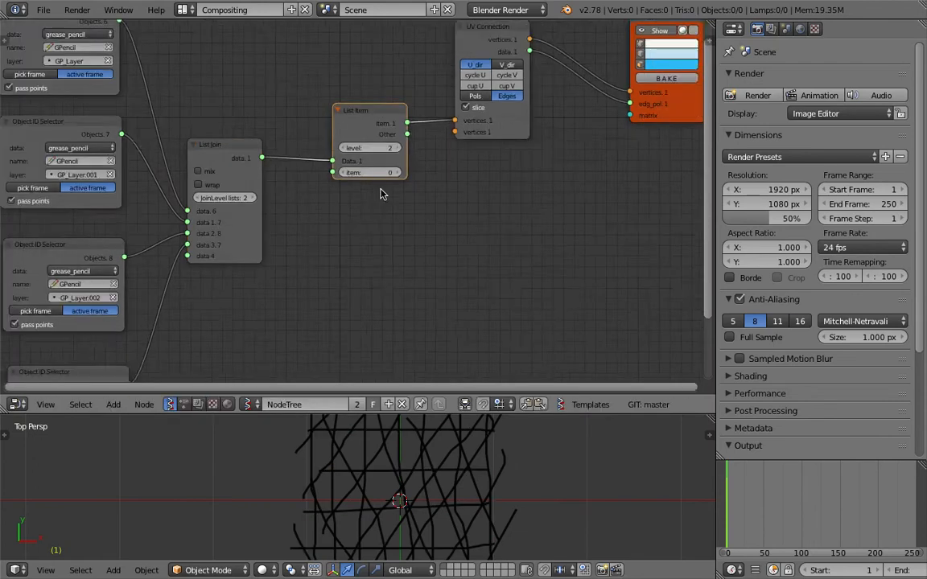
pyautogui.scroll(-1, 382, 193)
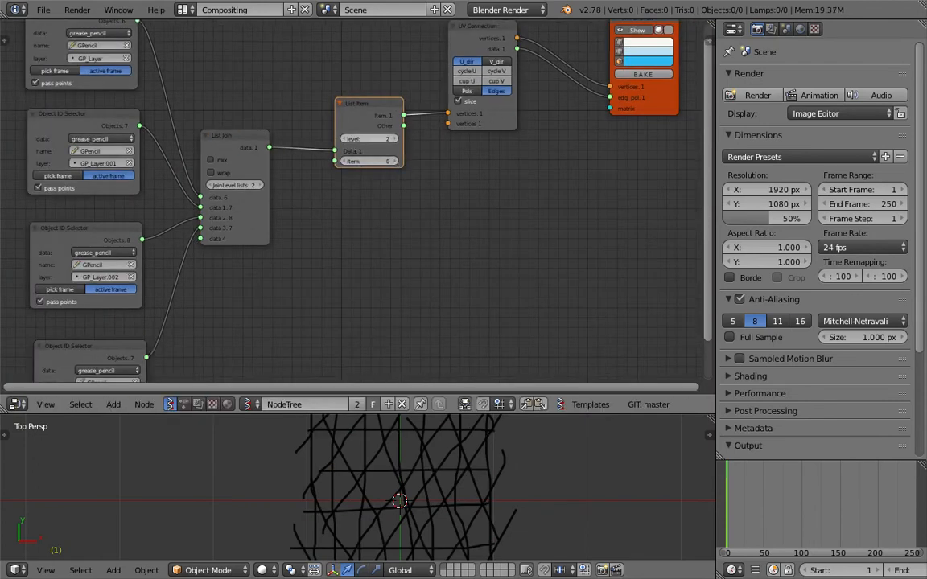
# Try List Item's level at 1 and at 2, raising the item index to see the strokes it picks.
pyautogui.click(345, 140)
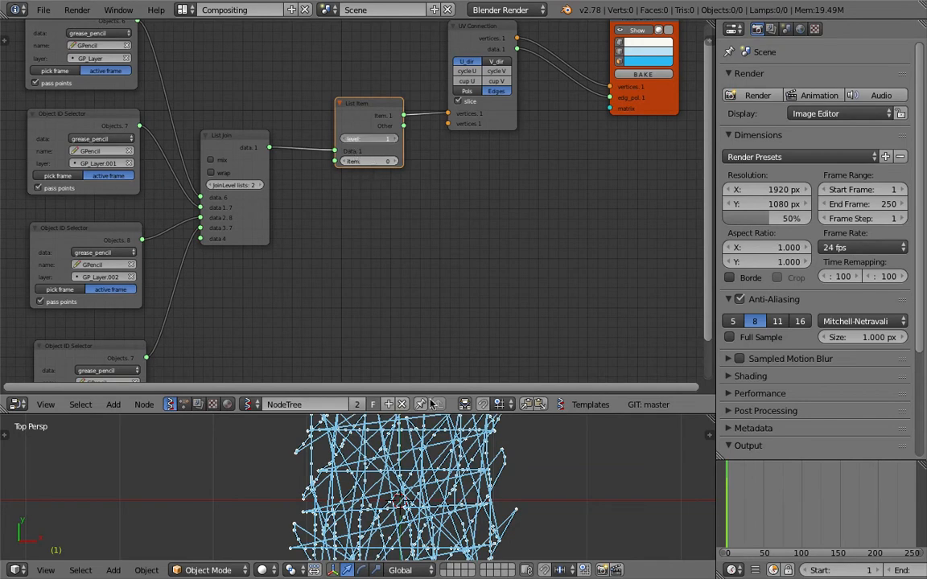
pyautogui.scroll(1, 402, 190)
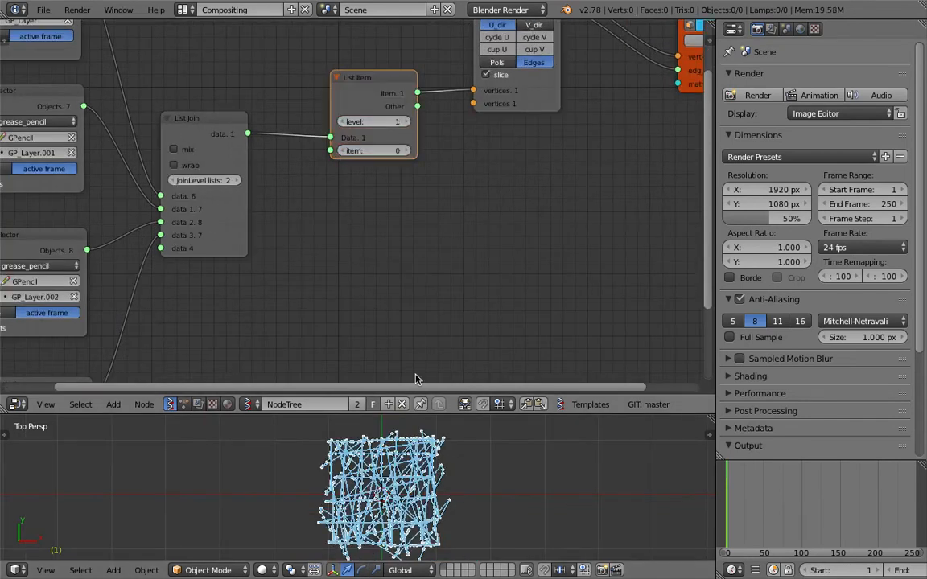
pyautogui.click(405, 122)
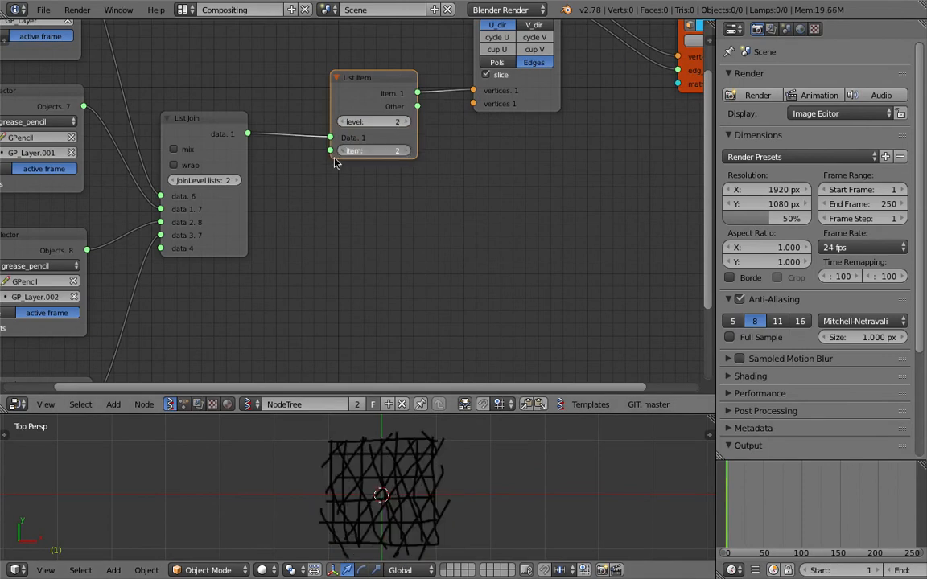
pyautogui.moveTo(331, 149); pyautogui.dragTo(345, 145, button='middle')
# Enable wrap on List Join with JoinLevel lists at 1 and mix off, and set List Item to level 1, item 2.
pyautogui.click(209, 164)
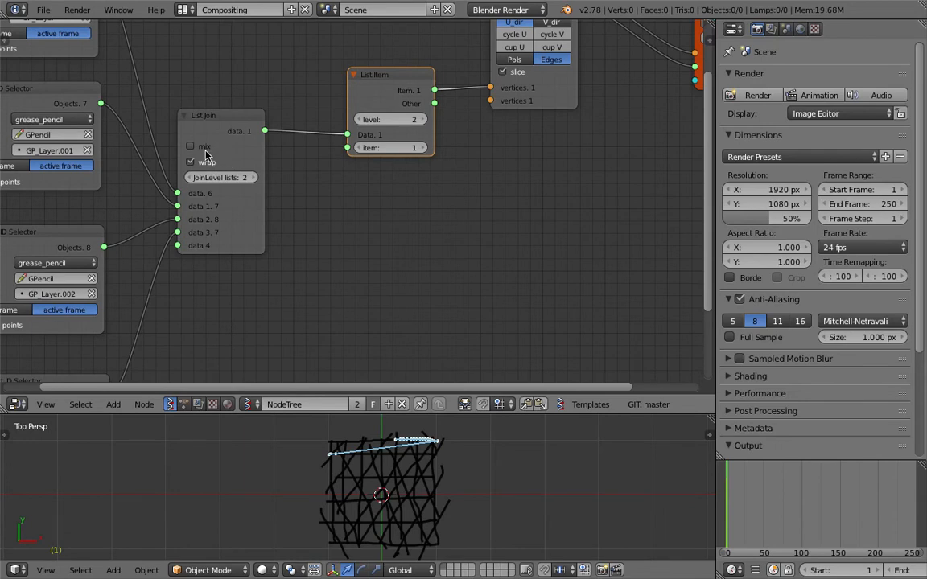
pyautogui.click(192, 146)
pyautogui.click(210, 160)
pyautogui.click(188, 177)
pyautogui.click(197, 146)
pyautogui.click(202, 162)
pyautogui.click(202, 162)
pyautogui.click(202, 162)
pyautogui.click(421, 148)
pyautogui.click(418, 119)
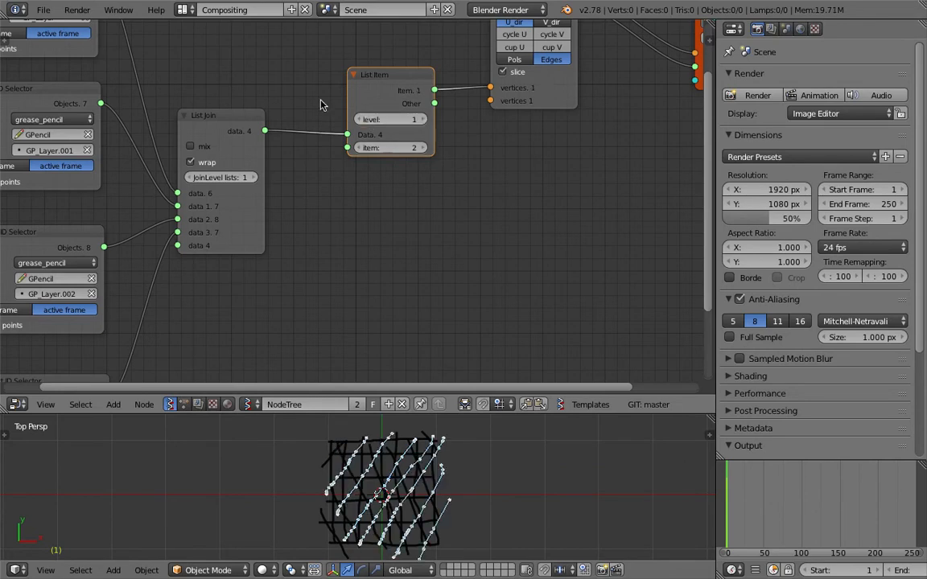
# Move the List Join and List Item nodes closer together and save the file over the existing one.
pyautogui.moveTo(223, 119); pyautogui.dragTo(232, 83)
pyautogui.moveTo(380, 76); pyautogui.dragTo(342, 87)
pyautogui.moveTo(342, 87); pyautogui.dragTo(337, 134, button='middle')
pyautogui.hotkey('ctrl', 's')
pyautogui.click(337, 133)
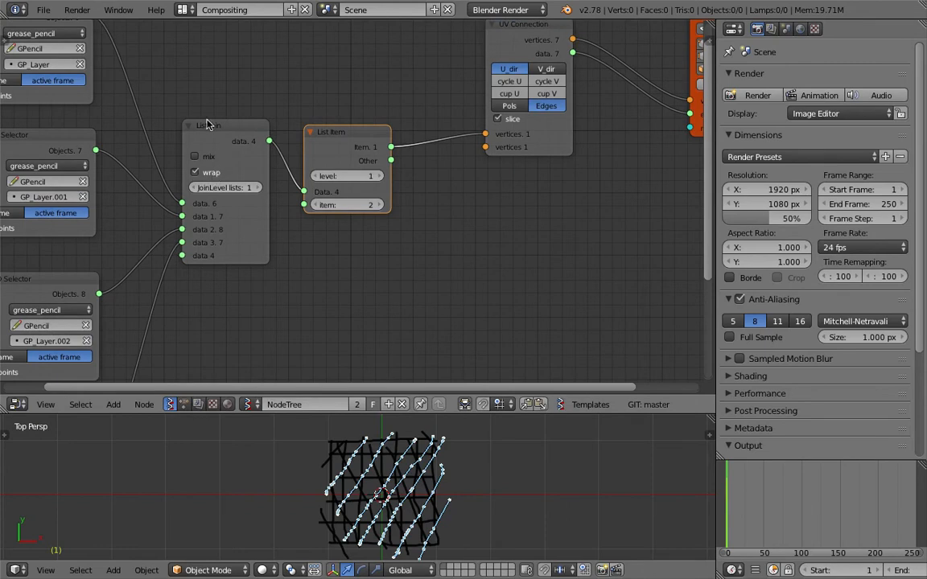
pyautogui.hotkey('ctrl', 's')
pyautogui.click(215, 173)
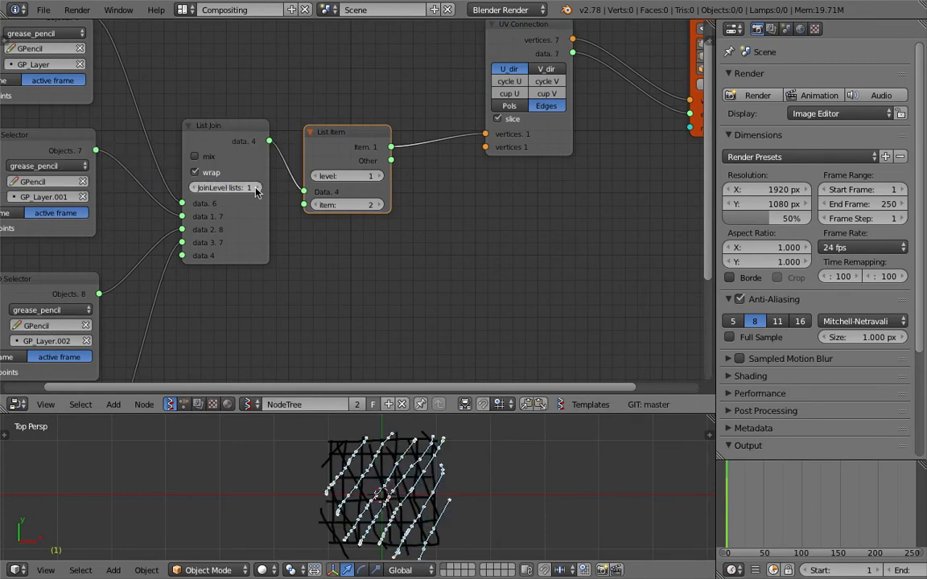
# Step List Item's item index through 0 to 3 to examine each layer's strokes, ending at item 0.
pyautogui.click(316, 205)
pyautogui.click(316, 204)
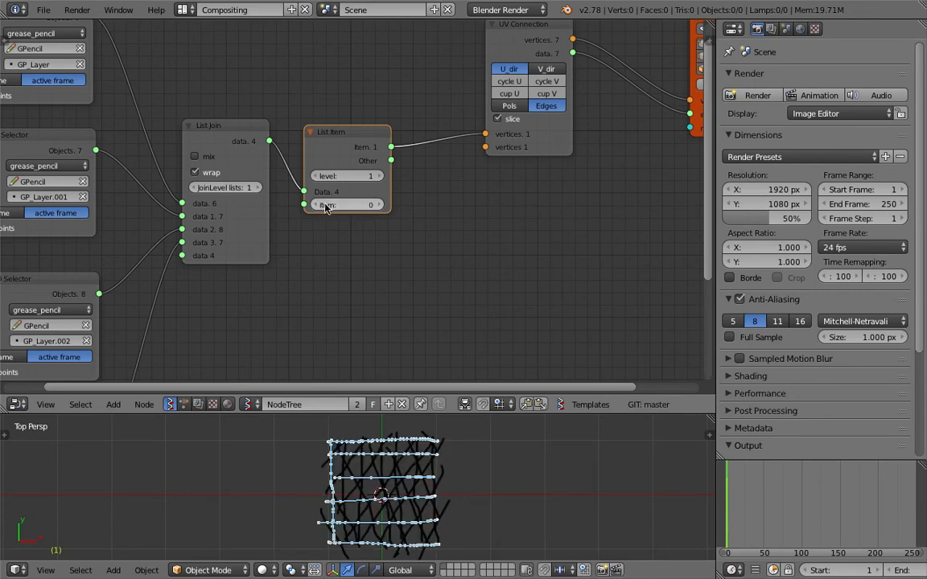
pyautogui.click(380, 205)
pyautogui.click(379, 205)
pyautogui.click(380, 205)
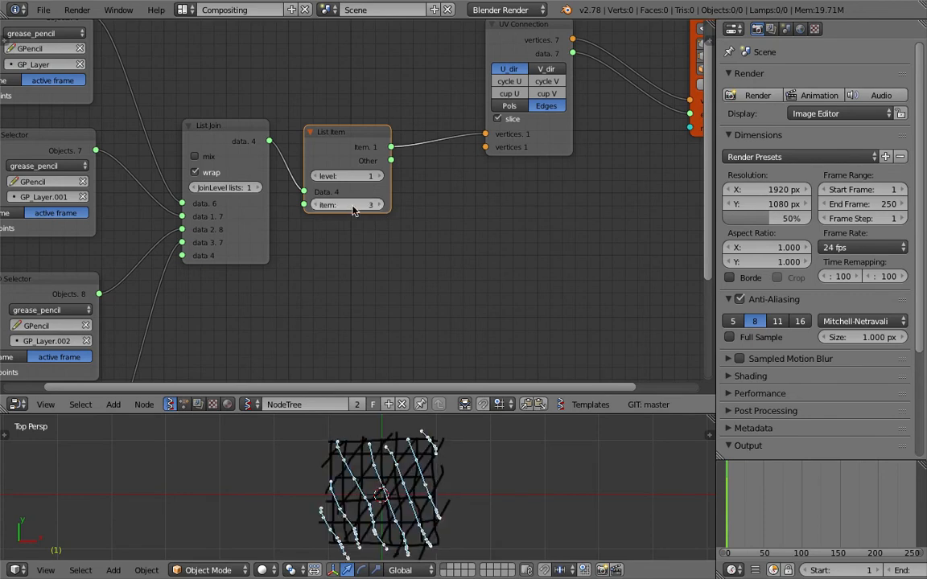
pyautogui.click(316, 206)
pyautogui.click(316, 205)
pyautogui.click(316, 205)
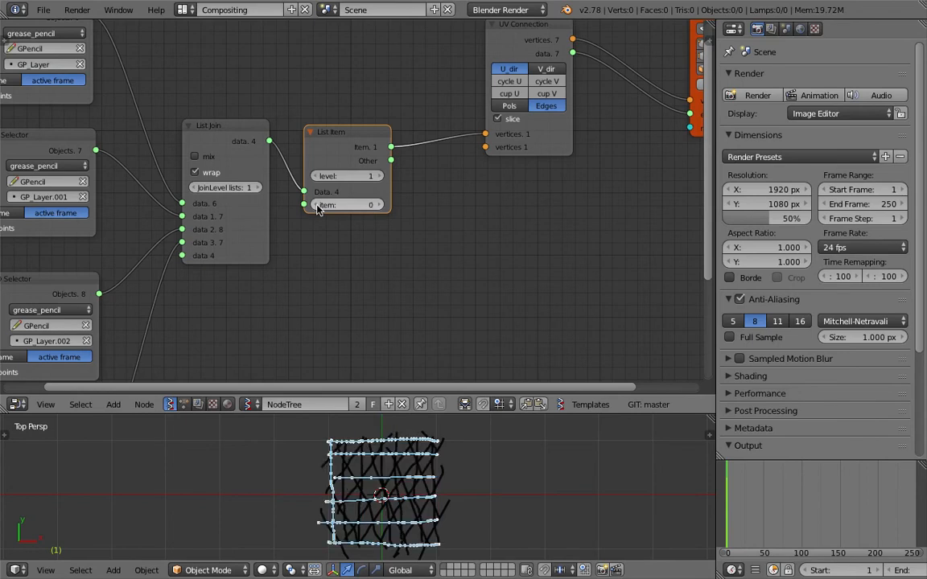
pyautogui.click(379, 206)
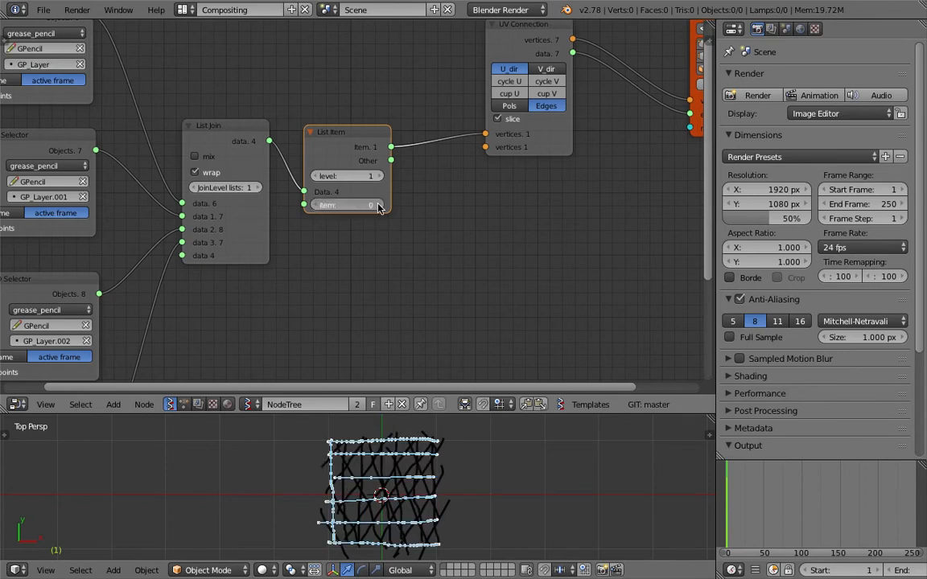
pyautogui.click(316, 205)
pyautogui.click(201, 158)
pyautogui.click(203, 157)
pyautogui.click(204, 159)
pyautogui.click(205, 159)
pyautogui.click(210, 173)
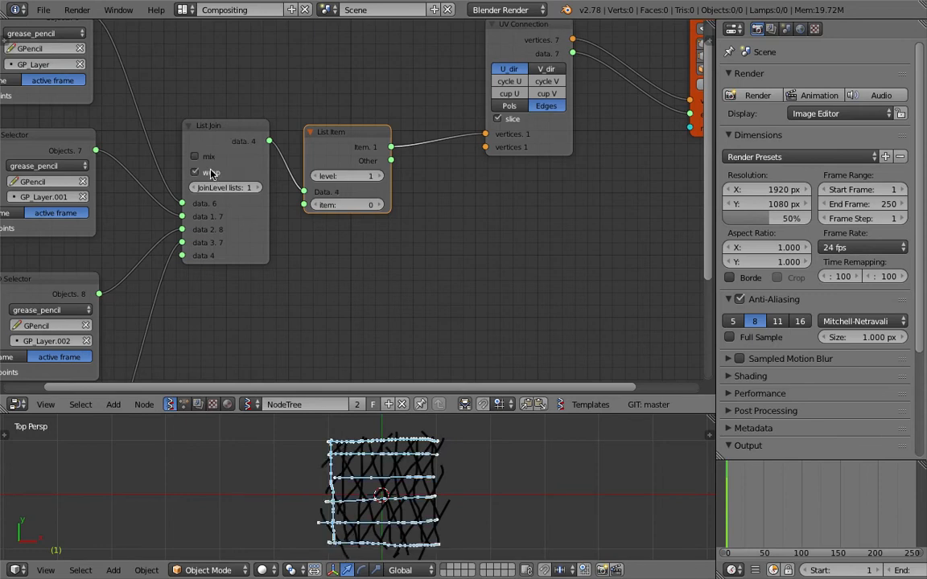
# Try level 2 on the List Item node and raise its item index to compare the picked strokes.
pyautogui.click(379, 175)
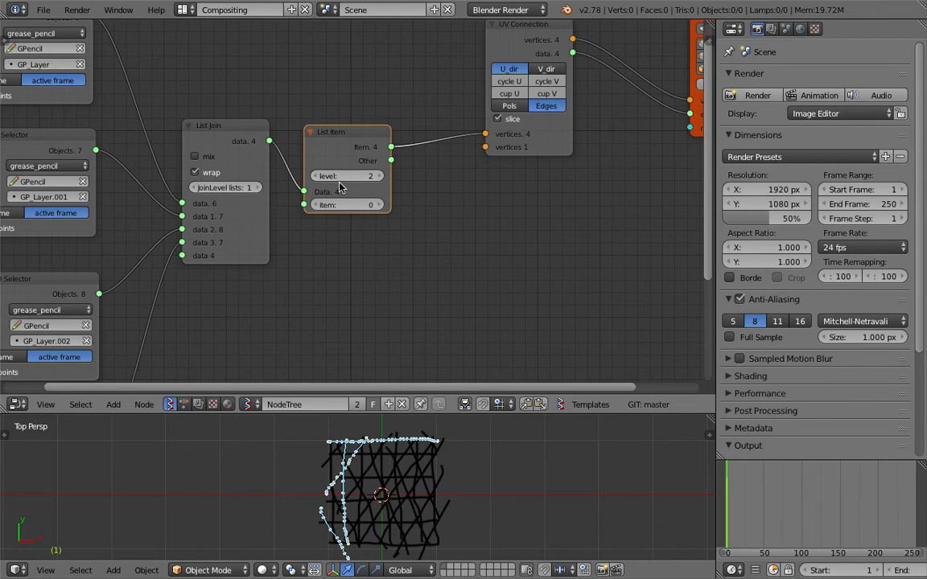
pyautogui.click(375, 205)
pyautogui.click(376, 205)
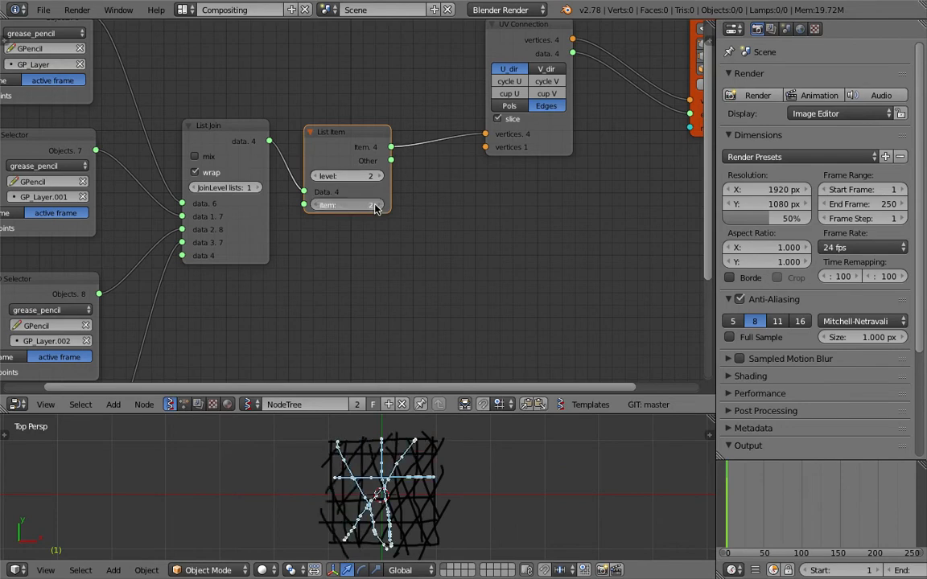
pyautogui.click(375, 206)
# Set List Item's level to 1 and its item to 0, and save the file.
pyautogui.click(321, 177)
pyautogui.hotkey('ctrl', 's')
pyautogui.click(321, 177)
pyautogui.click(317, 205)
pyautogui.click(316, 206)
pyautogui.scroll(2, 393, 355)
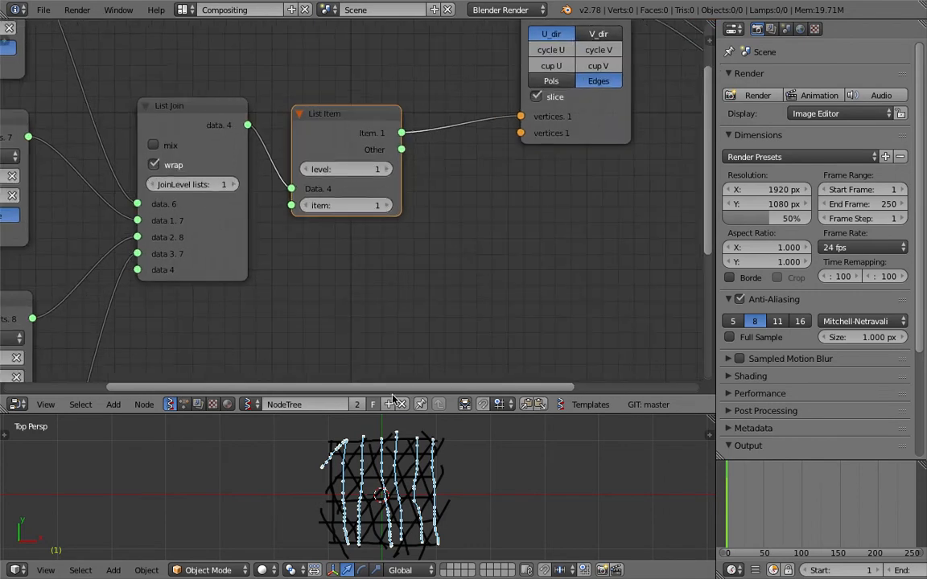
pyautogui.scroll(3, 353, 469)
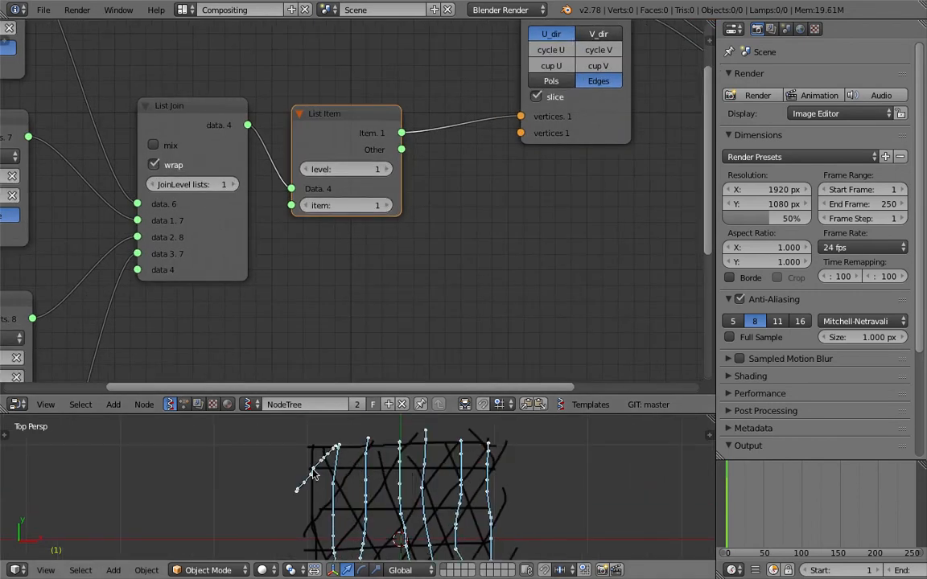
pyautogui.click(310, 205)
pyautogui.scroll(-1, 360, 264)
pyautogui.scroll(-3, 339, 469)
# Enlarge the 3D view, save the file, and hide Grease Pencil layers GP_Layer.001, GP_Layer.002 and GP_Layer.003.
pyautogui.moveTo(377, 414); pyautogui.dragTo(376, 313)
pyautogui.hotkey('ctrl', 's')
pyautogui.click(405, 348)
pyautogui.click(709, 334)
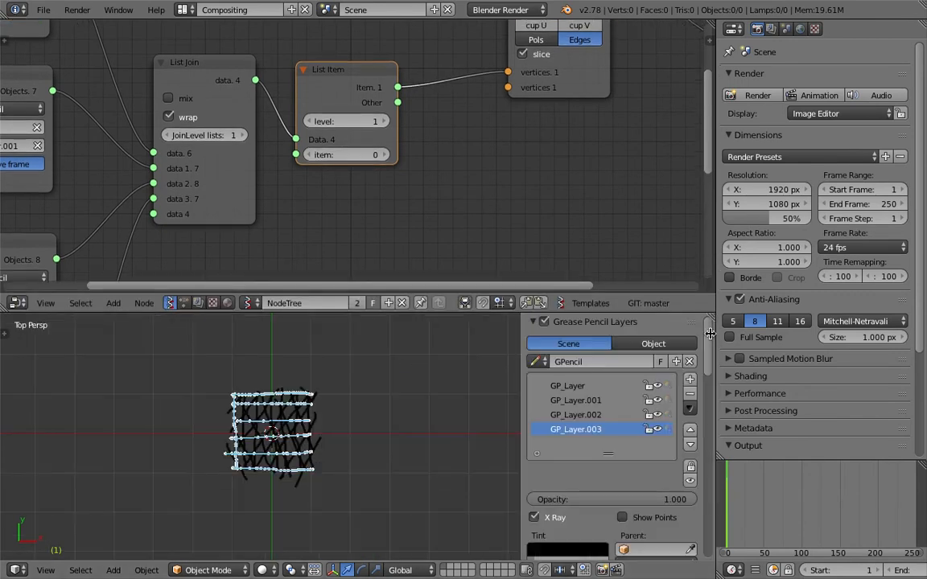
pyautogui.moveTo(656, 400); pyautogui.dragTo(658, 435)
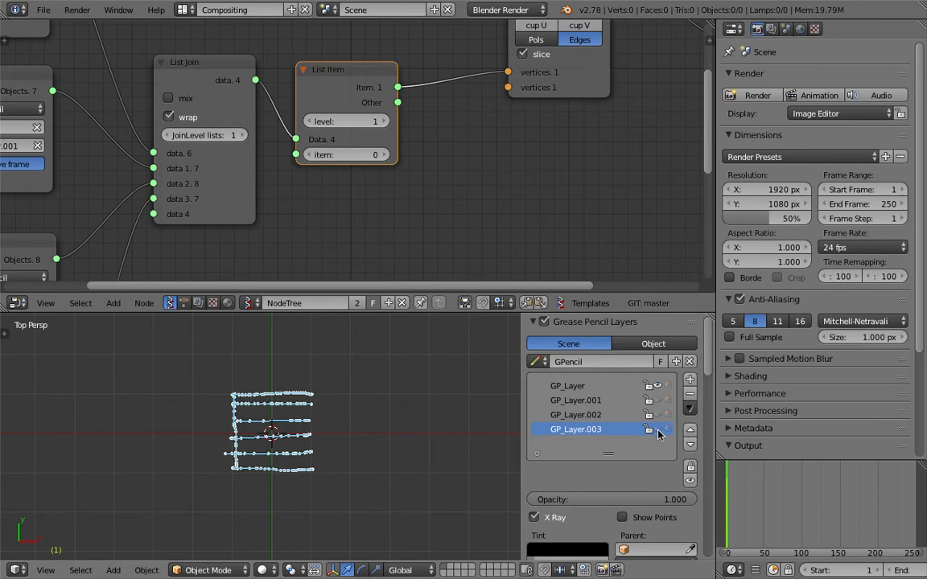
pyautogui.scroll(2, 430, 449)
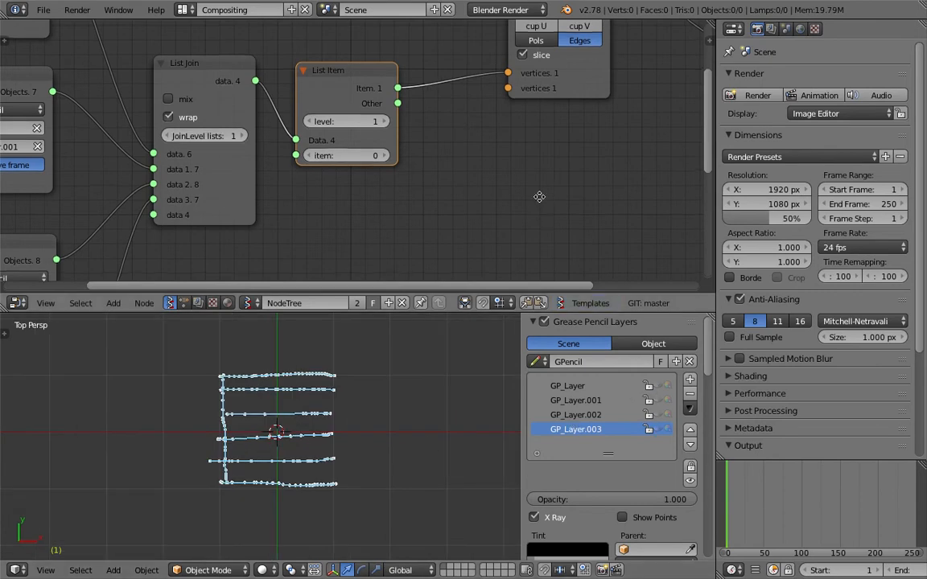
# Disable slice on UV Connection while keeping U_dir active, and switch off the Viewer Draw display.
pyautogui.moveTo(539, 196); pyautogui.dragTo(478, 292, button='middle')
pyautogui.moveTo(567, 90); pyautogui.dragTo(497, 108, button='middle')
pyautogui.click(416, 177)
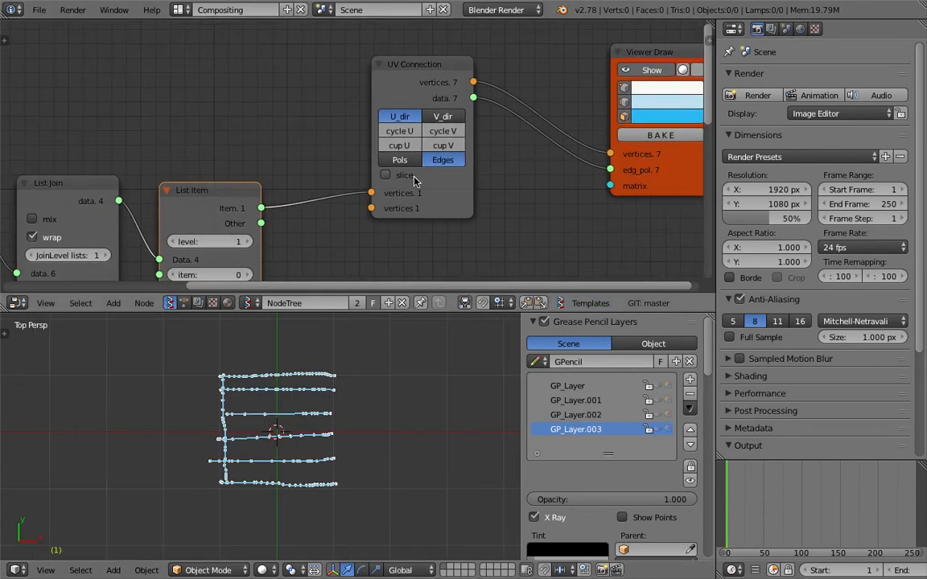
pyautogui.click(447, 118)
pyautogui.click(400, 117)
pyautogui.click(642, 73)
pyautogui.scroll(-2, 475, 156)
pyautogui.moveTo(474, 155); pyautogui.dragTo(473, 111, button='middle')
# Toggle the visibility of each Grease Pencil layer to compare their strokes, leaving only GP_Layer visible.
pyautogui.click(657, 387)
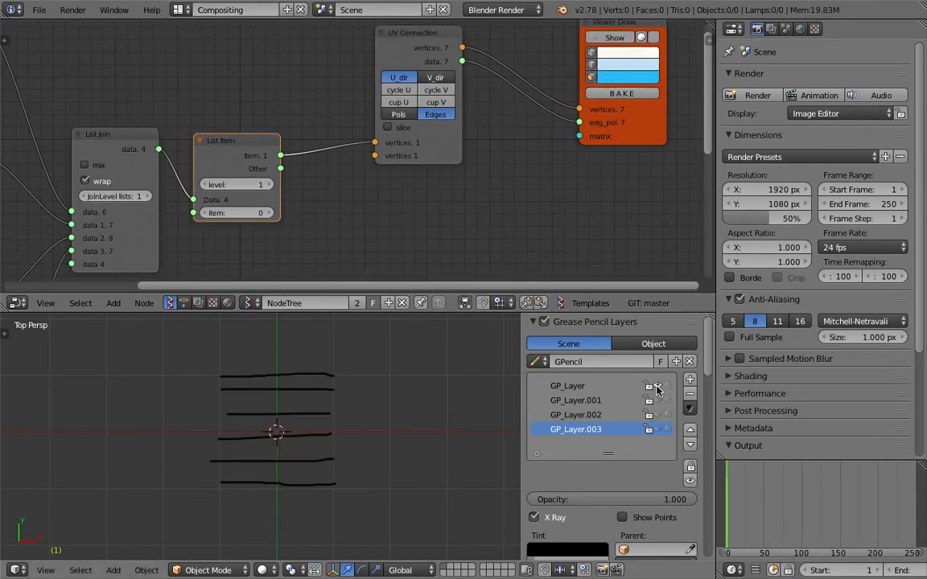
pyautogui.click(657, 387)
pyautogui.click(657, 388)
pyautogui.click(657, 388)
pyautogui.click(657, 401)
pyautogui.click(657, 401)
pyautogui.click(658, 414)
pyautogui.click(658, 415)
pyautogui.click(658, 430)
pyautogui.click(659, 429)
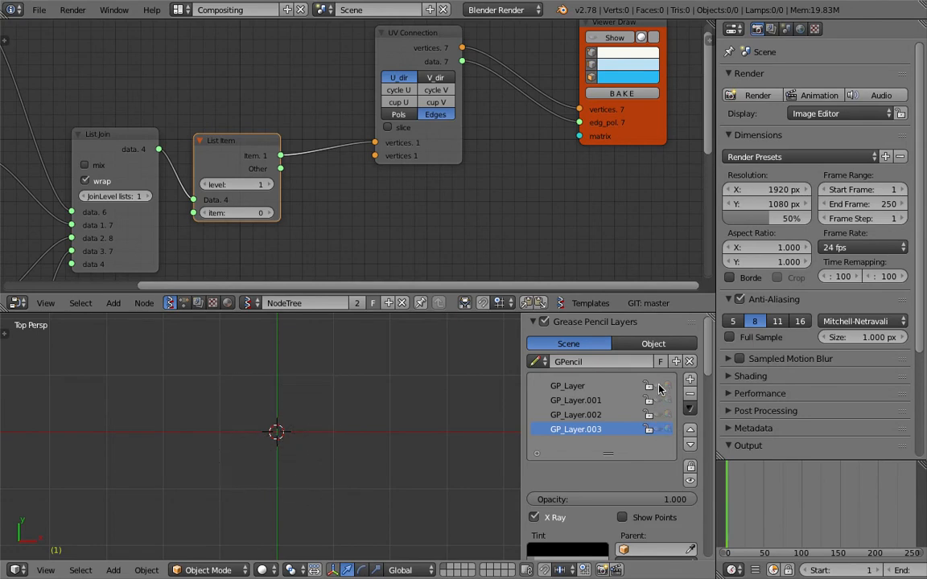
pyautogui.click(657, 386)
pyautogui.click(657, 386)
pyautogui.click(657, 386)
# Switch the Viewer Draw display back on and save over the existing blend file.
pyautogui.moveTo(450, 100)
pyautogui.mouseDown(button='middle')
pyautogui.moveTo(490, 87)
pyautogui.moveTo(459, 112)
pyautogui.mouseUp(button='middle')
pyautogui.click(608, 51)
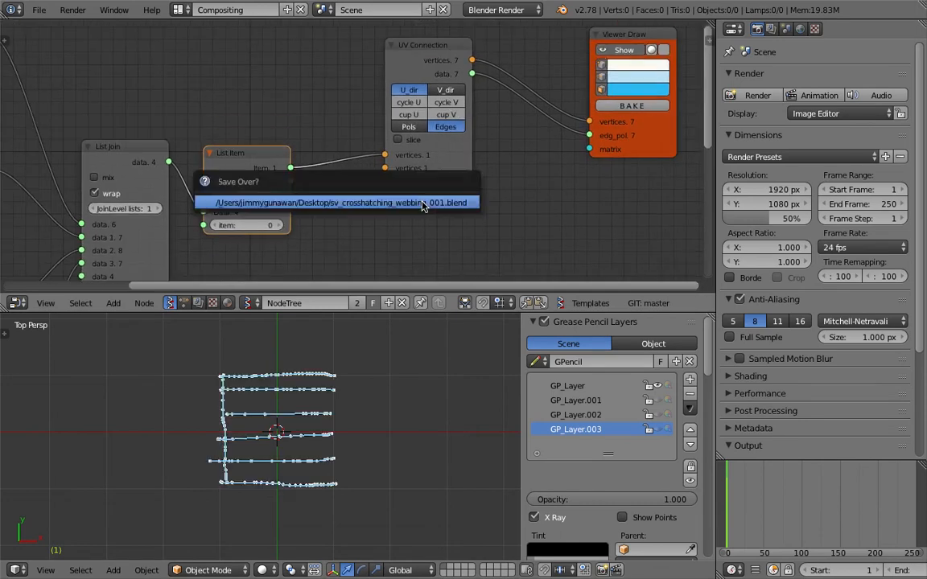
pyautogui.scroll(3, 240, 402)
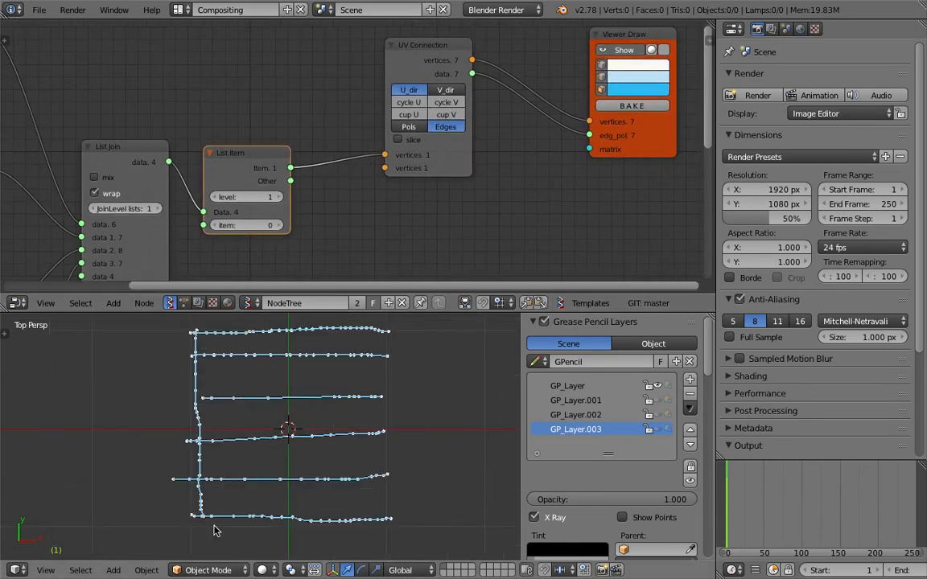
pyautogui.scroll(-2, 225, 398)
pyautogui.moveTo(338, 189); pyautogui.dragTo(369, 166, button='middle')
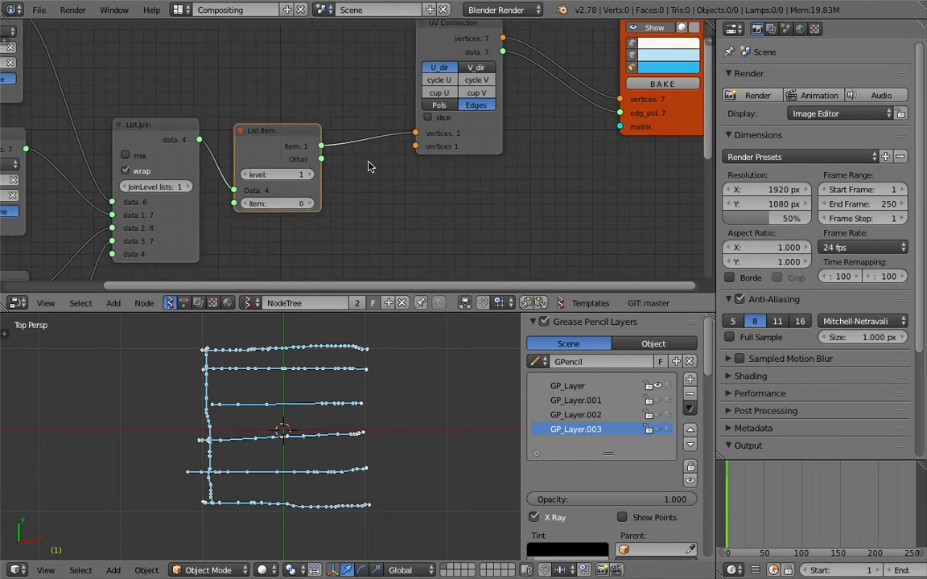
# Try UV Connection's V_dir and Pols options and List Join's mix option, returning to U_dir, Edges and mix off.
pyautogui.click(471, 68)
pyautogui.click(445, 68)
pyautogui.click(472, 68)
pyautogui.click(444, 68)
pyautogui.click(445, 105)
pyautogui.click(472, 105)
pyautogui.moveTo(282, 138); pyautogui.dragTo(304, 128, button='middle')
pyautogui.click(158, 146)
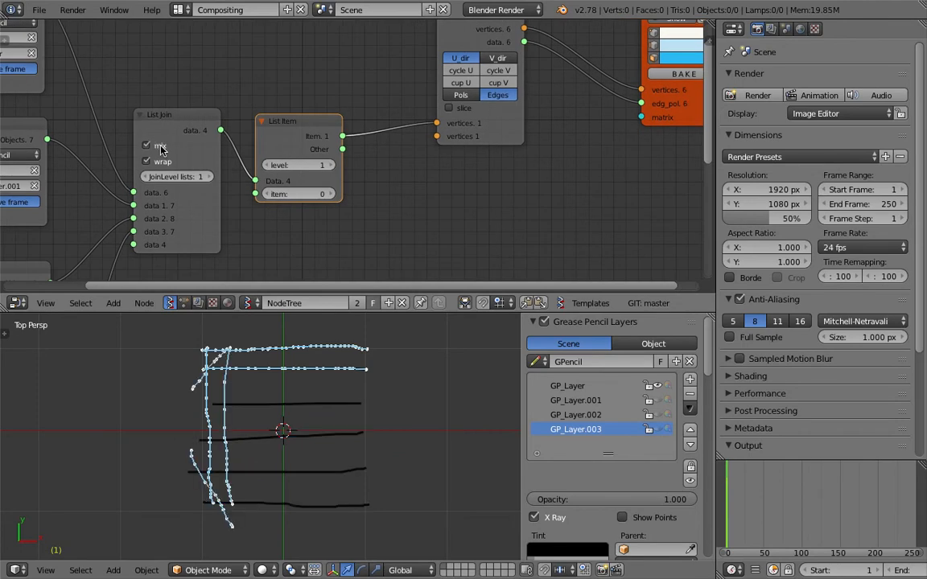
pyautogui.click(158, 147)
# Compare List Item's output at level 2 and return its level to 1.
pyautogui.moveTo(158, 146); pyautogui.dragTo(325, 185, button='middle')
pyautogui.scroll(2, 265, 124)
pyautogui.moveTo(215, 159); pyautogui.dragTo(165, 111, button='middle')
pyautogui.moveTo(421, 123); pyautogui.dragTo(394, 155, button='middle')
pyautogui.click(394, 156)
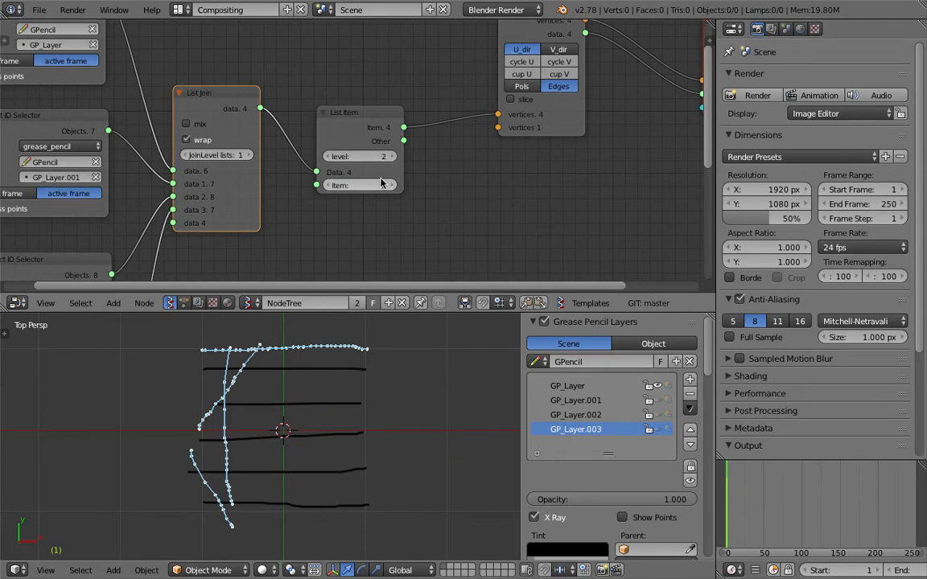
pyautogui.click(327, 157)
# Rearrange the List Item, UV Connection and Viewer Draw nodes to free space beneath UV Connection.
pyautogui.moveTo(362, 132); pyautogui.dragTo(366, 110)
pyautogui.scroll(-4, 367, 113)
pyautogui.moveTo(479, 126); pyautogui.dragTo(352, 172, button='middle')
pyautogui.moveTo(503, 84); pyautogui.dragTo(508, 108)
pyautogui.moveTo(345, 94); pyautogui.dragTo(346, 65)
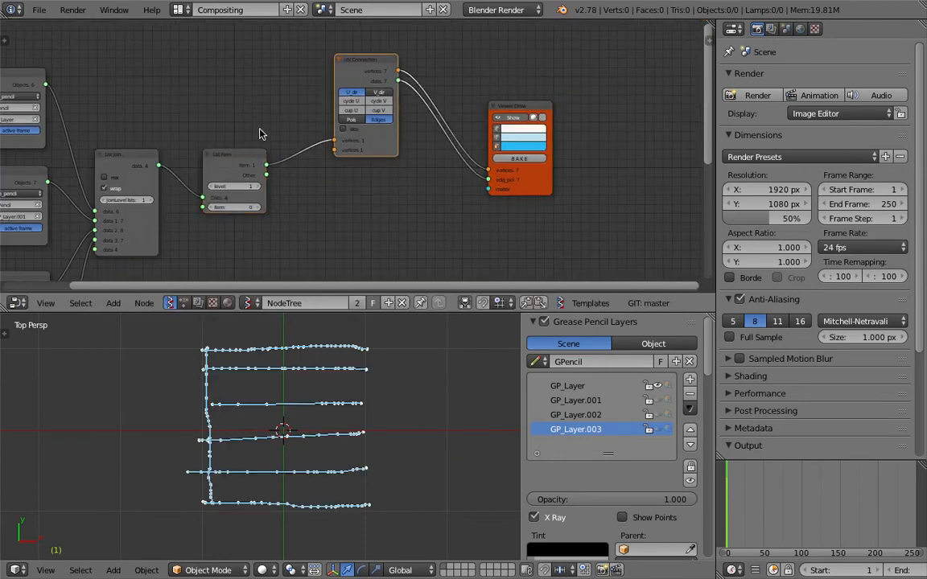
pyautogui.moveTo(242, 157); pyautogui.dragTo(267, 102)
# Duplicate Viewer Draw below UV Connection, link List Item's Item output to its vertices input, and switch off the original viewer.
pyautogui.hotkey('shift', 'd')
pyautogui.click(368, 180)
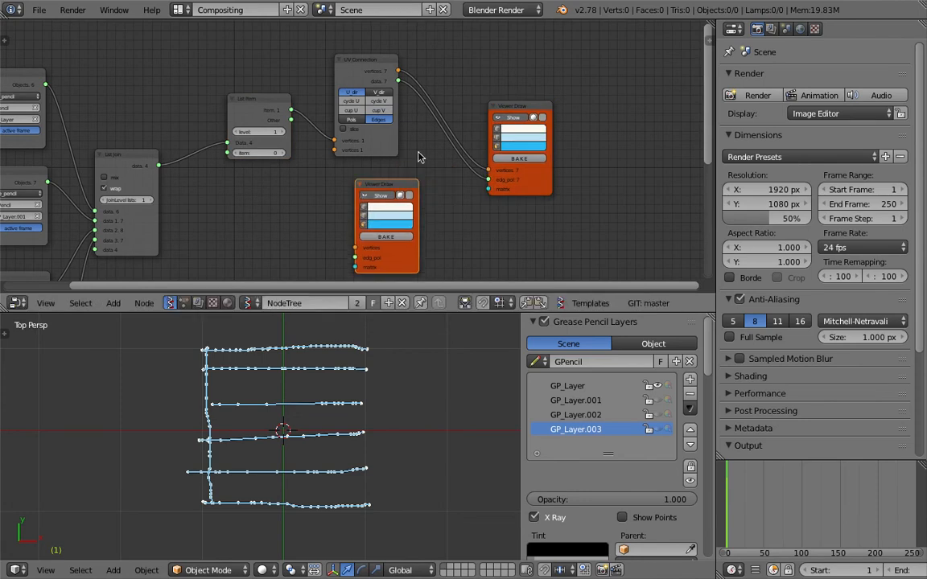
pyautogui.click(503, 121)
pyautogui.moveTo(327, 122); pyautogui.dragTo(340, 112, button='middle')
pyautogui.moveTo(304, 103)
pyautogui.mouseDown()
pyautogui.moveTo(327, 206)
pyautogui.moveTo(350, 230)
pyautogui.mouseUp()
pyautogui.click(515, 108)
pyautogui.moveTo(394, 183); pyautogui.dragTo(409, 178, button='middle')
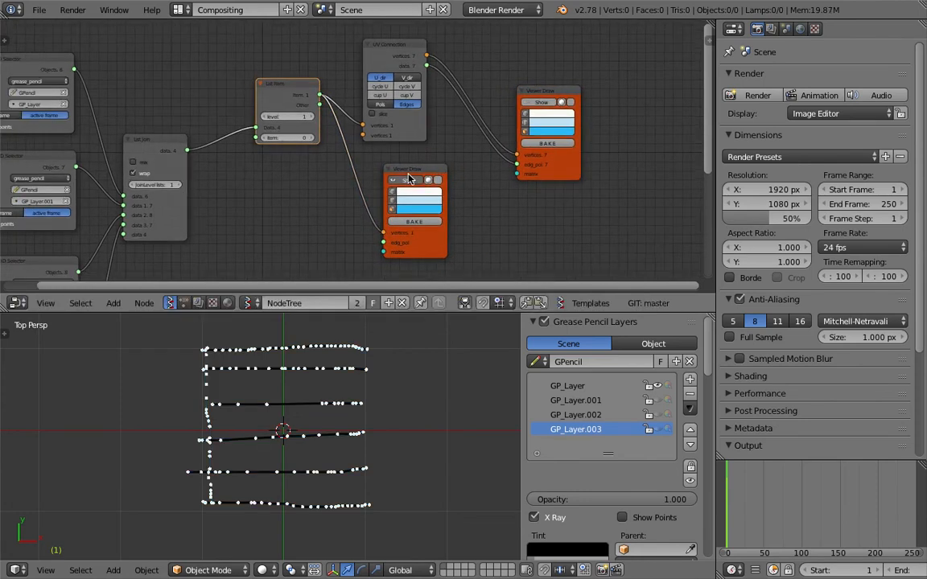
# Step List Item's item index up to 2 and back to 0 to examine the points in the new viewer.
pyautogui.moveTo(286, 89); pyautogui.dragTo(269, 133)
pyautogui.moveTo(265, 148); pyautogui.dragTo(328, 115, button='middle')
pyautogui.scroll(4, 345, 114)
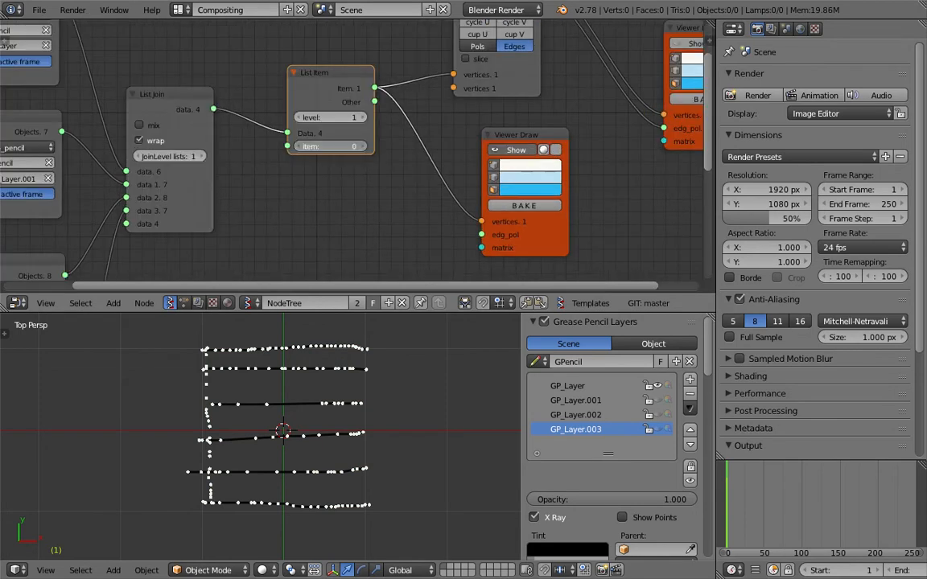
pyautogui.click(362, 146)
pyautogui.click(362, 147)
pyautogui.click(298, 146)
pyautogui.click(299, 146)
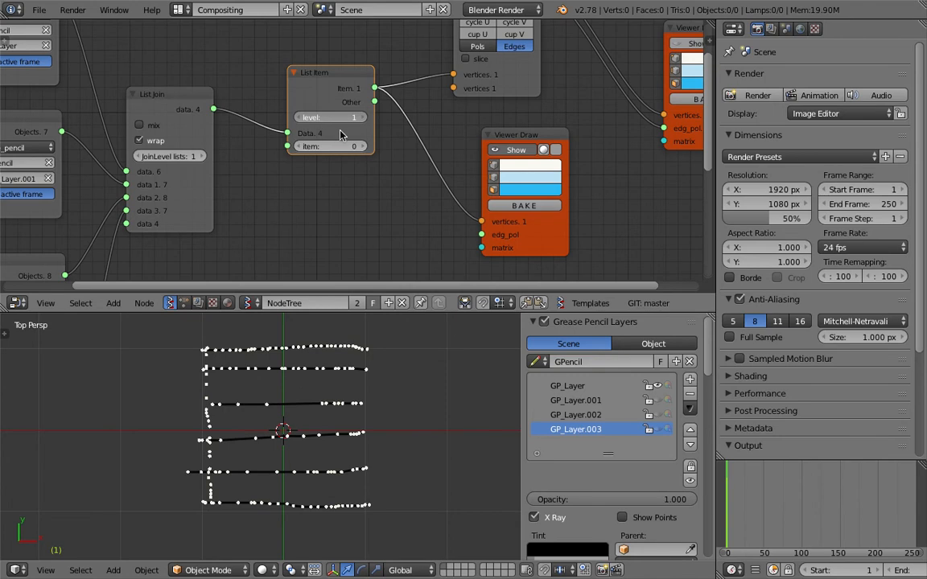
# Reposition List Item and cut the link between its Item output and the UV Connection node.
pyautogui.moveTo(319, 91); pyautogui.dragTo(310, 101)
pyautogui.keyDown('ctrl'); pyautogui.moveTo(406, 66); pyautogui.dragTo(394, 109); pyautogui.keyUp('ctrl')
pyautogui.moveTo(381, 147); pyautogui.dragTo(400, 143, button='middle')
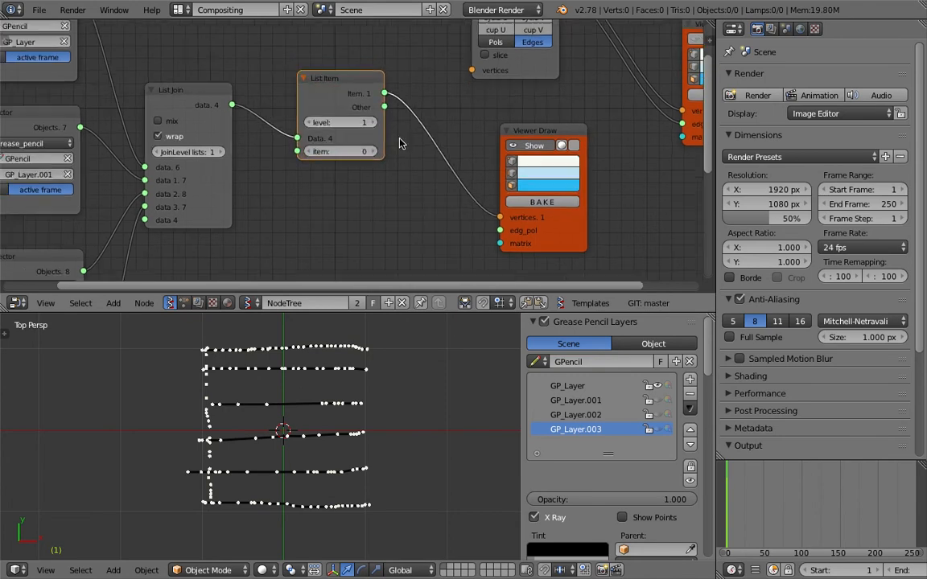
# Try List Join's mix option, switch it back off, and disable wrap.
pyautogui.click(173, 122)
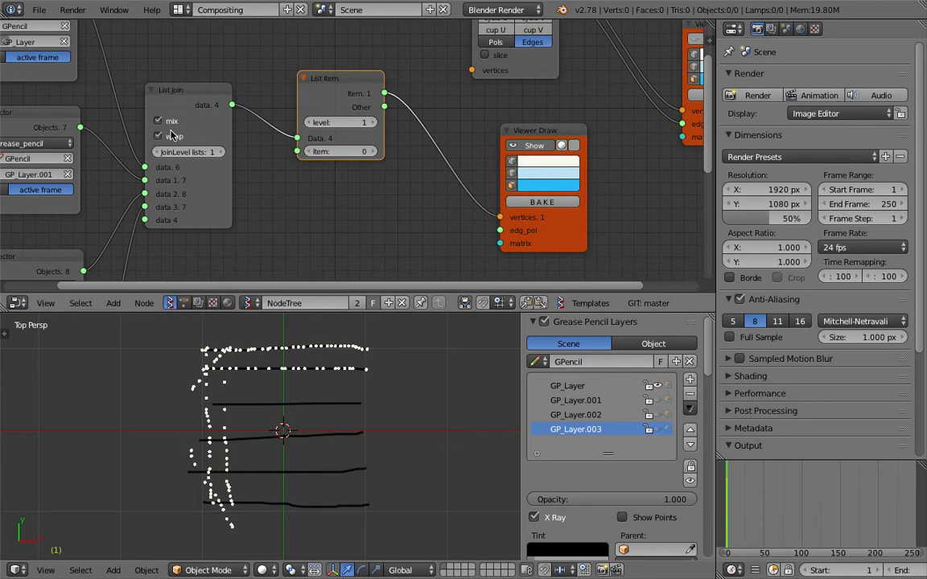
pyautogui.click(169, 122)
pyautogui.click(171, 135)
pyautogui.moveTo(187, 139); pyautogui.dragTo(198, 140, button='middle')
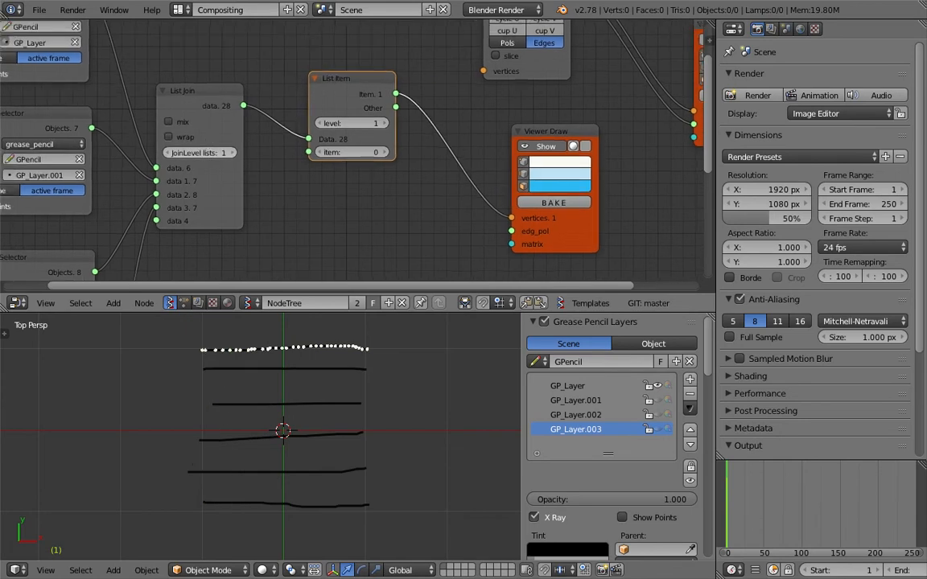
# Try List Join with join level 2, mix and wrap, and List Item with level 2, returning both levels to 1.
pyautogui.click(229, 153)
pyautogui.click(179, 124)
pyautogui.click(179, 124)
pyautogui.click(181, 138)
pyautogui.click(168, 152)
pyautogui.click(383, 124)
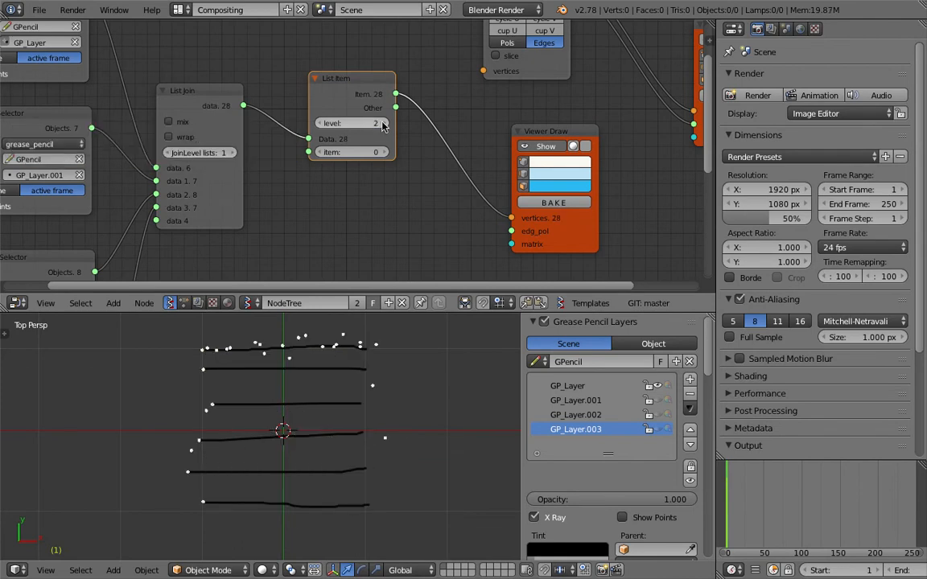
pyautogui.click(321, 124)
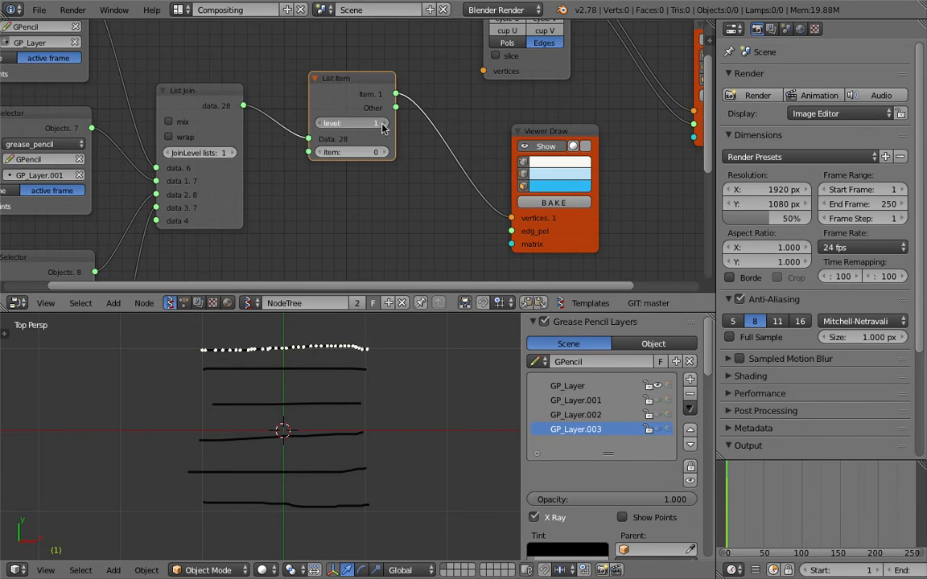
# Try List Join's mix and wrap options, switch both off, and set its join level to 2.
pyautogui.click(185, 133)
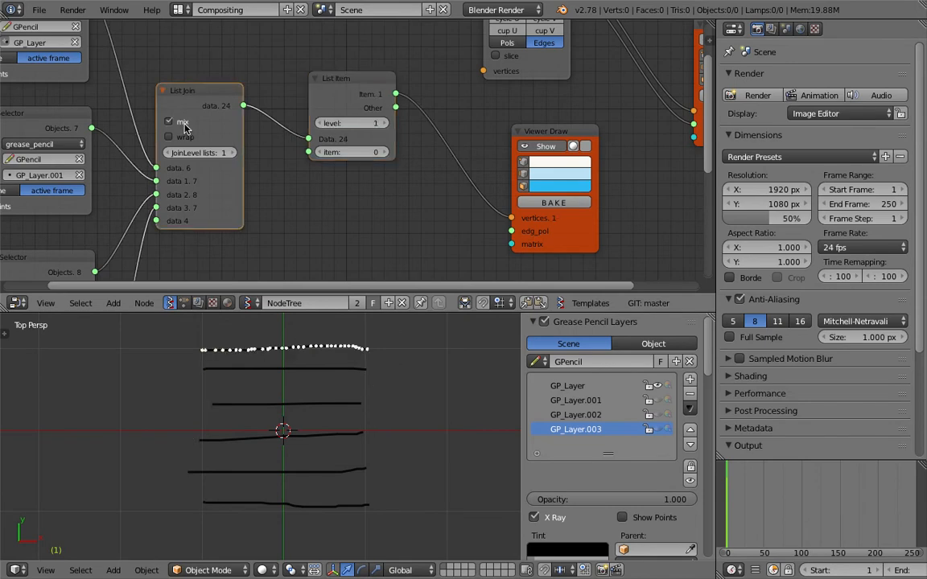
pyautogui.click(185, 136)
pyautogui.click(185, 137)
pyautogui.click(215, 155)
pyautogui.write('2')
pyautogui.press('Return')
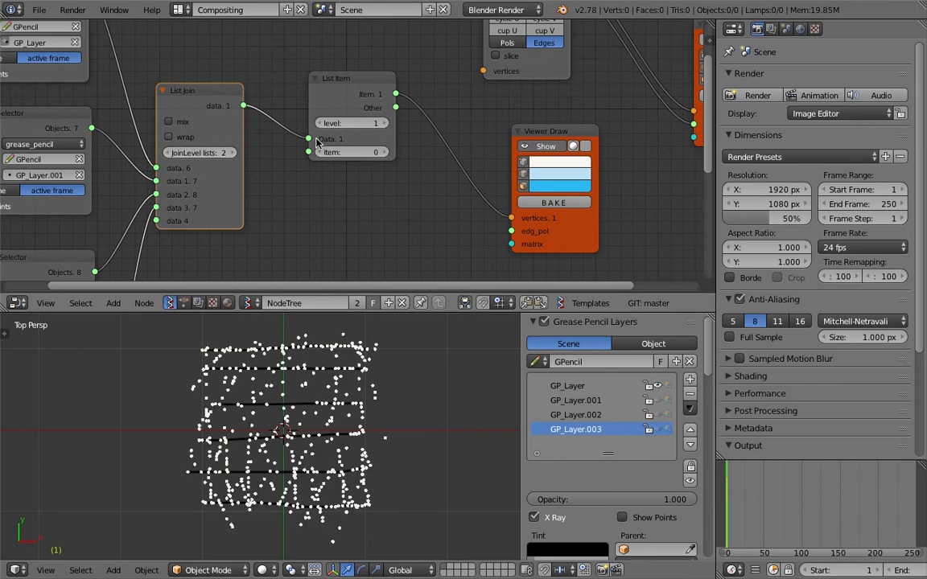
# Step List Item's level and item each up to 3, ending with level 2 and item 1.
pyautogui.click(384, 123)
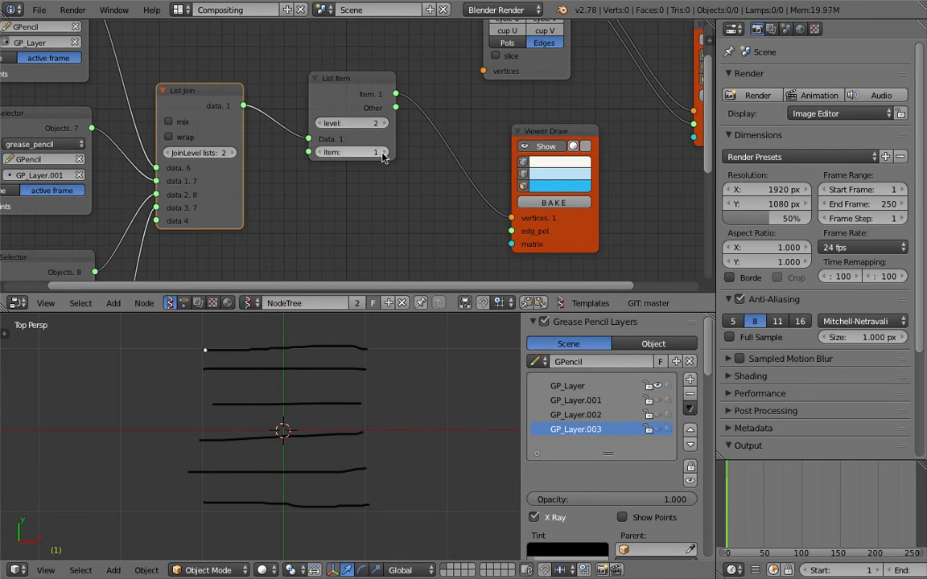
pyautogui.click(384, 125)
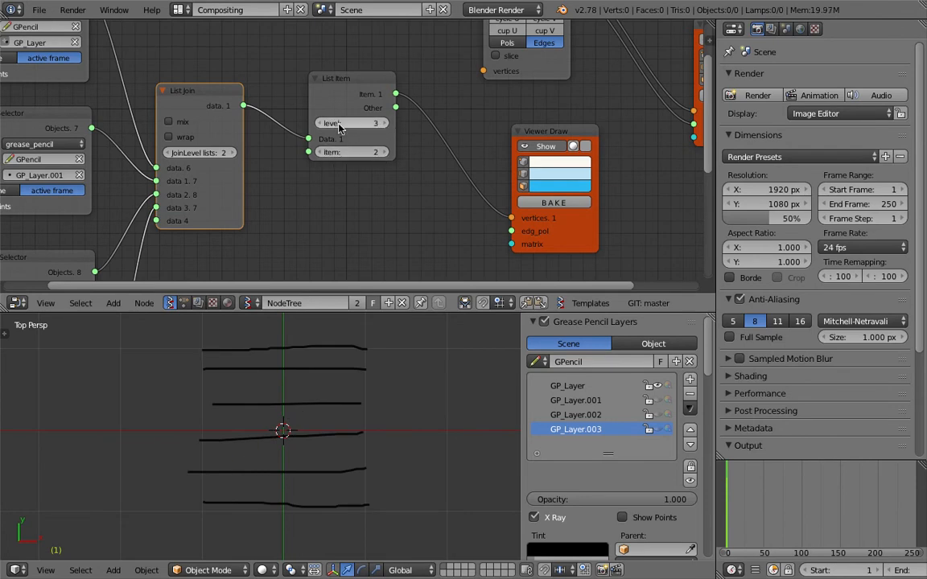
pyautogui.click(383, 152)
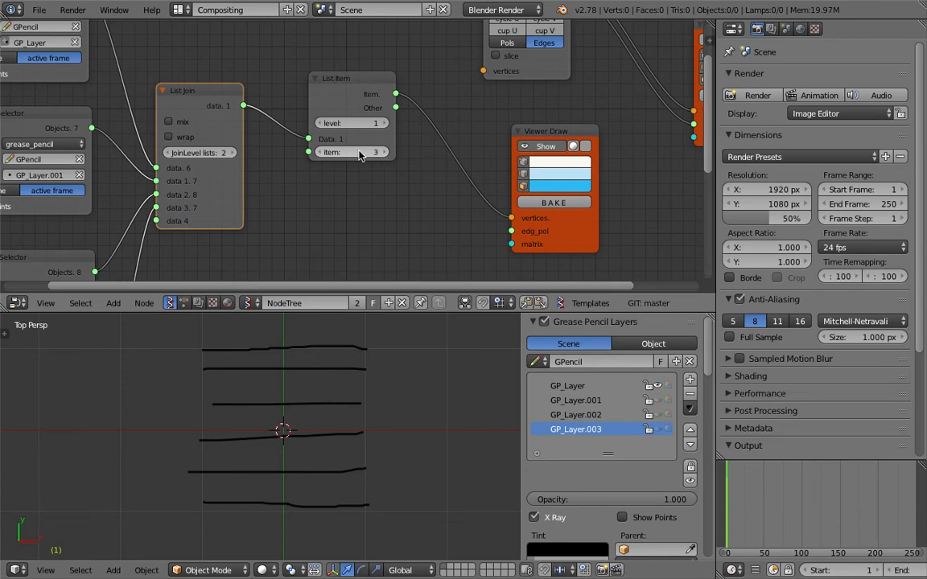
pyautogui.click(374, 123)
pyautogui.click(392, 125)
pyautogui.click(385, 124)
pyautogui.click(325, 153)
pyautogui.click(325, 153)
# Return List Join's join level and List Item's level to 1, stepping the item index up and back to 1.
pyautogui.click(181, 137)
pyautogui.click(181, 137)
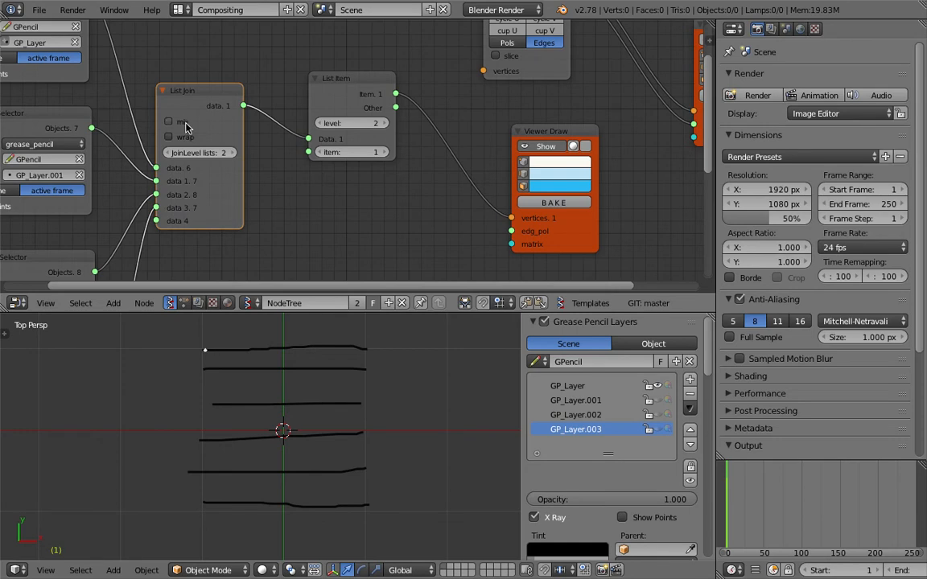
pyautogui.click(167, 152)
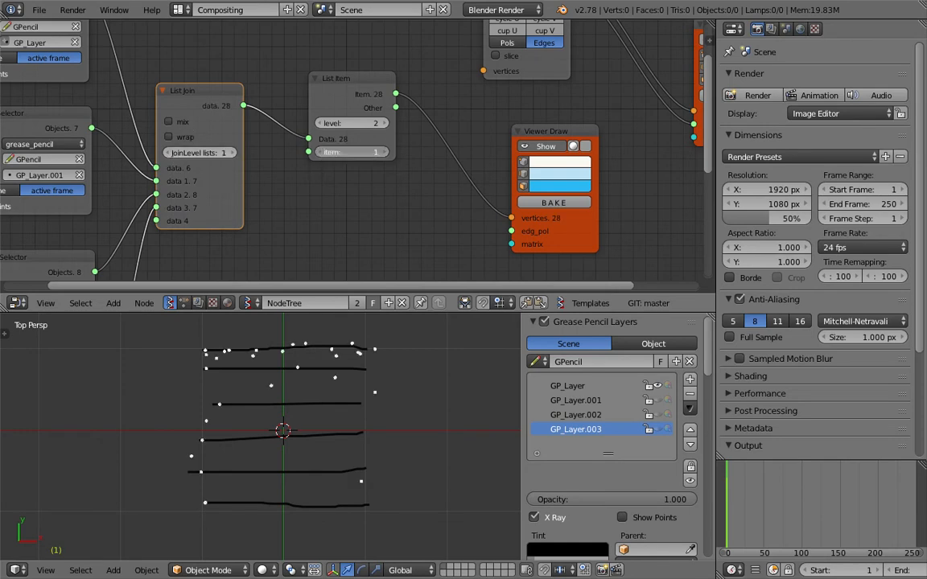
pyautogui.click(322, 123)
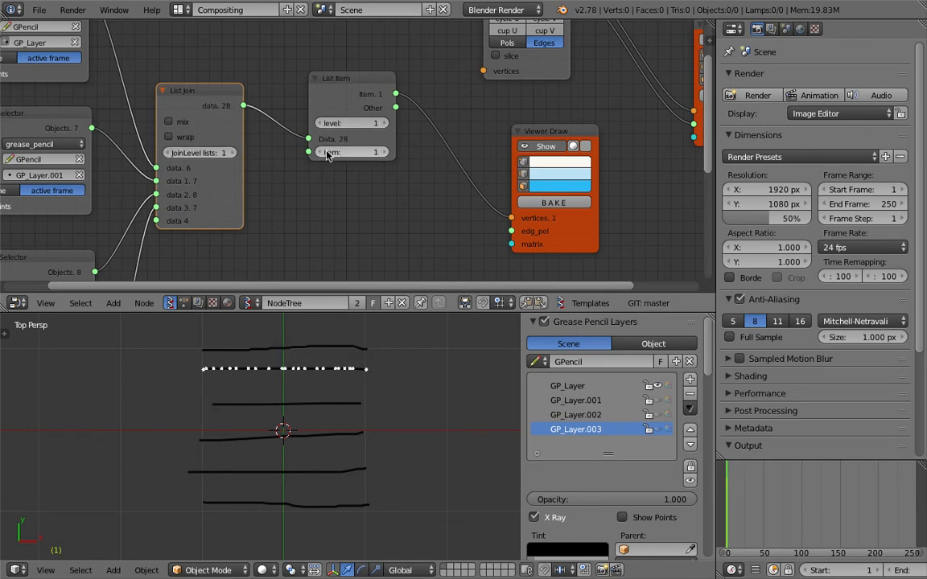
pyautogui.click(386, 152)
pyautogui.click(323, 151)
# Try join level 2 and mix on List Join, ending with join level 1, wrap enabled and mix off.
pyautogui.click(230, 153)
pyautogui.click(178, 122)
pyautogui.click(167, 152)
pyautogui.click(175, 136)
pyautogui.click(178, 136)
pyautogui.click(179, 136)
pyautogui.click(184, 121)
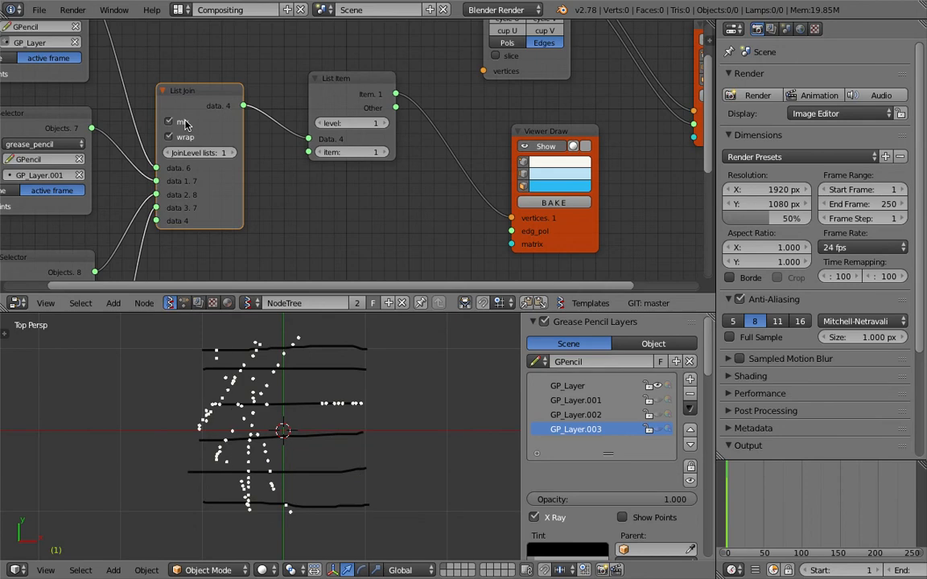
pyautogui.click(184, 121)
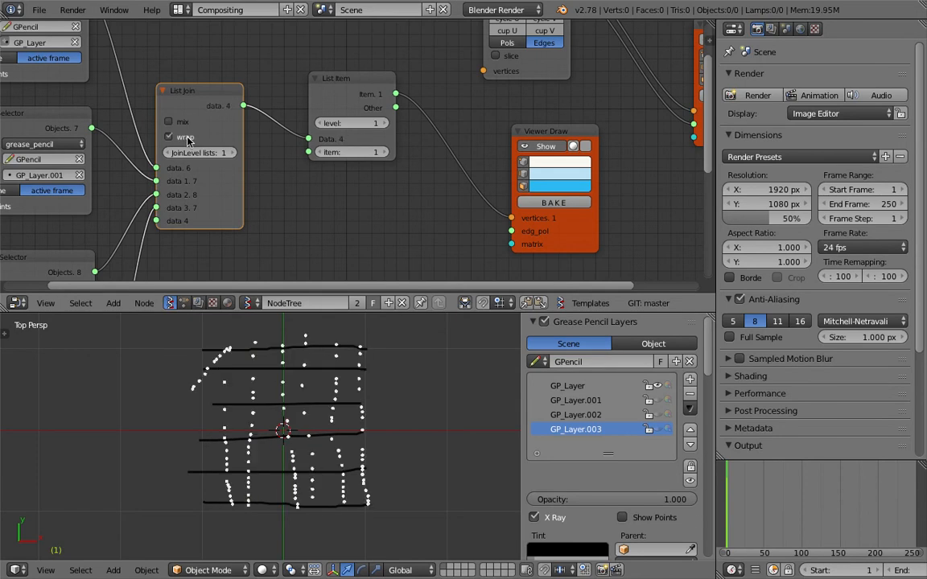
# Set List Item's item index to 0 and inspect the displayed points in the 3D view.
pyautogui.scroll(-2, 196, 136)
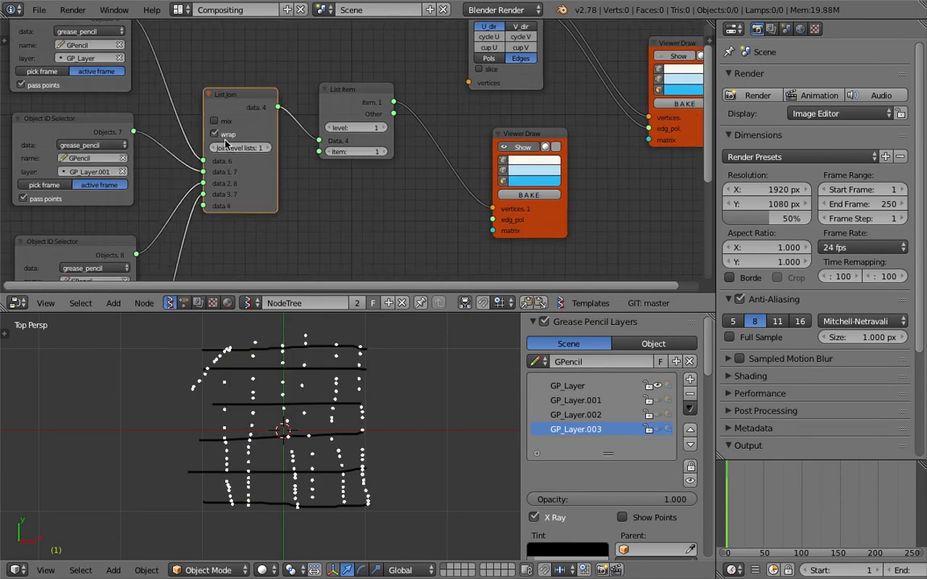
pyautogui.scroll(1, 225, 143)
pyautogui.moveTo(235, 137)
pyautogui.mouseDown(button='middle')
pyautogui.moveTo(266, 152)
pyautogui.moveTo(248, 139)
pyautogui.mouseUp(button='middle')
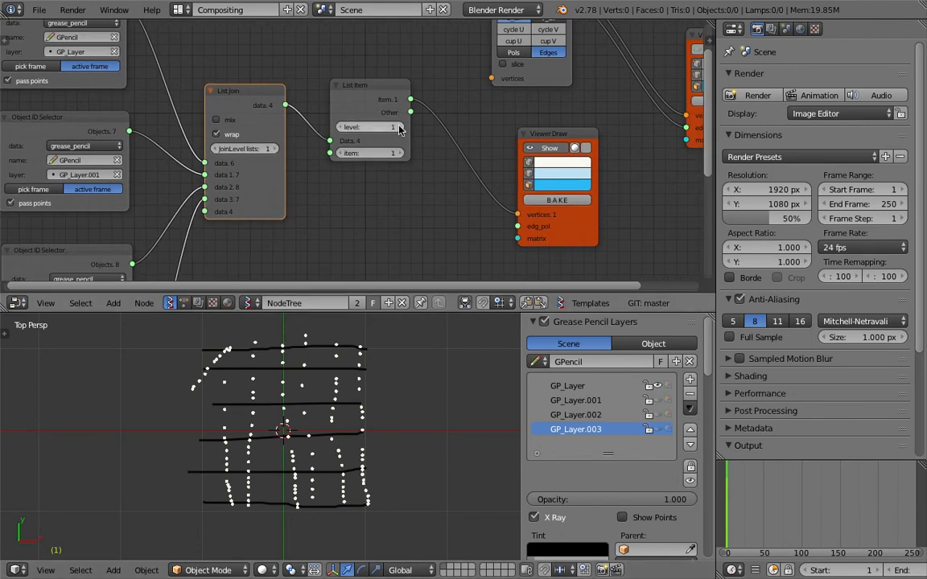
pyautogui.moveTo(346, 157); pyautogui.dragTo(314, 157)
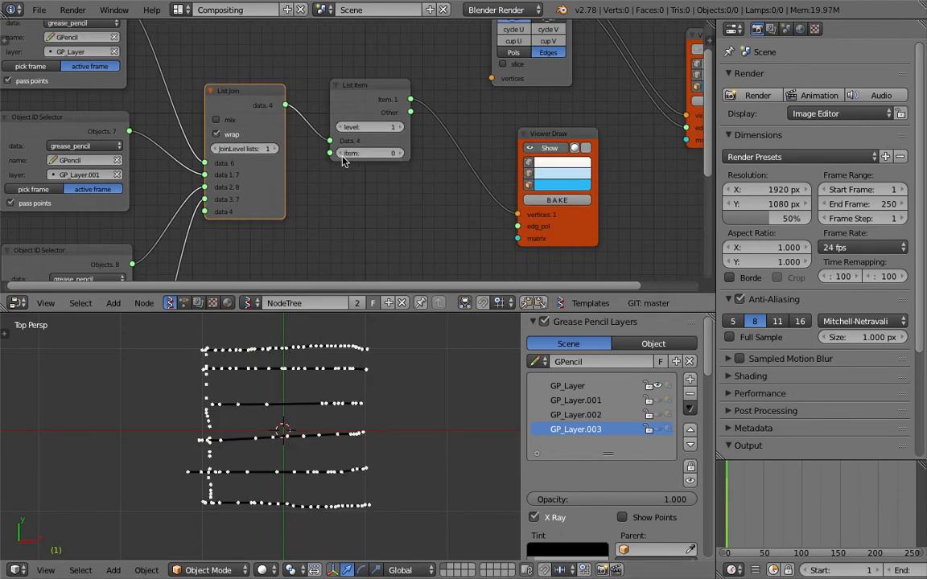
pyautogui.scroll(2, 225, 376)
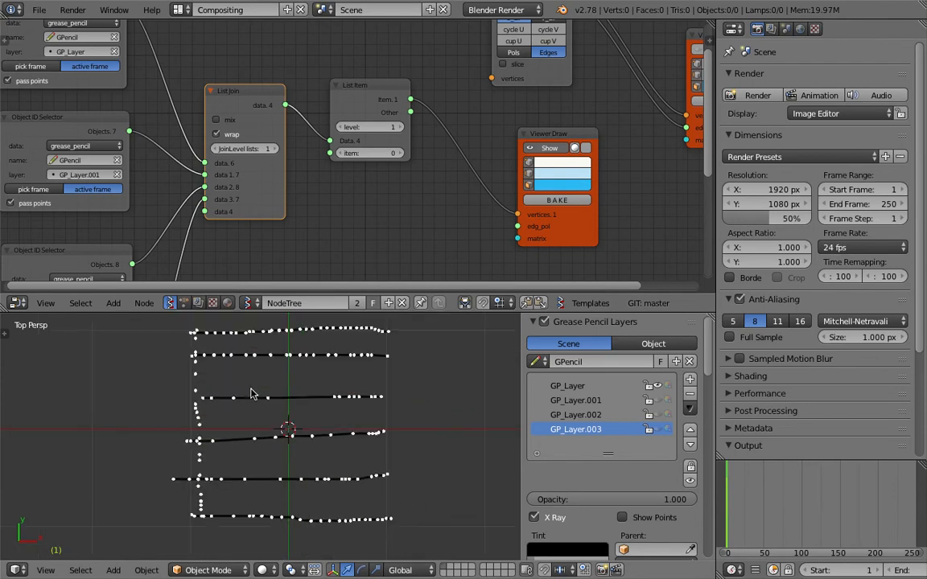
# Rearrange the duplicate Viewer Draw and List Item nodes and link List Item's Item output to UV Connection's vertices input.
pyautogui.moveTo(537, 142); pyautogui.dragTo(495, 131)
pyautogui.moveTo(347, 128)
pyautogui.mouseDown()
pyautogui.moveTo(372, 129)
pyautogui.moveTo(322, 128)
pyautogui.mouseUp()
pyautogui.moveTo(375, 106); pyautogui.dragTo(371, 130)
pyautogui.moveTo(463, 132); pyautogui.dragTo(430, 175, button='middle')
pyautogui.moveTo(371, 156); pyautogui.dragTo(472, 129)
# Delete the duplicate Viewer Draw and display the UV Connection result through the original viewer.
pyautogui.click(482, 166)
pyautogui.press('x')
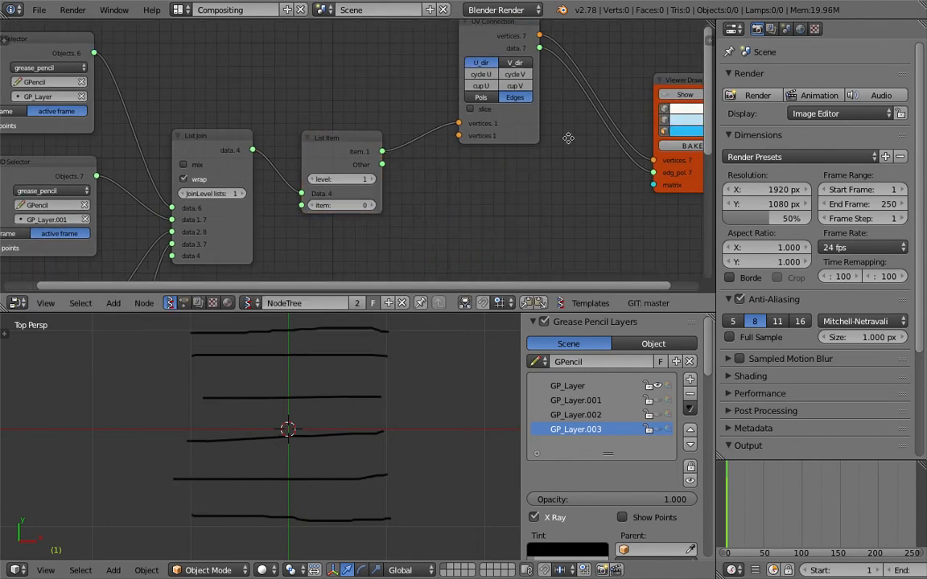
pyautogui.moveTo(629, 113); pyautogui.dragTo(496, 121, button='middle')
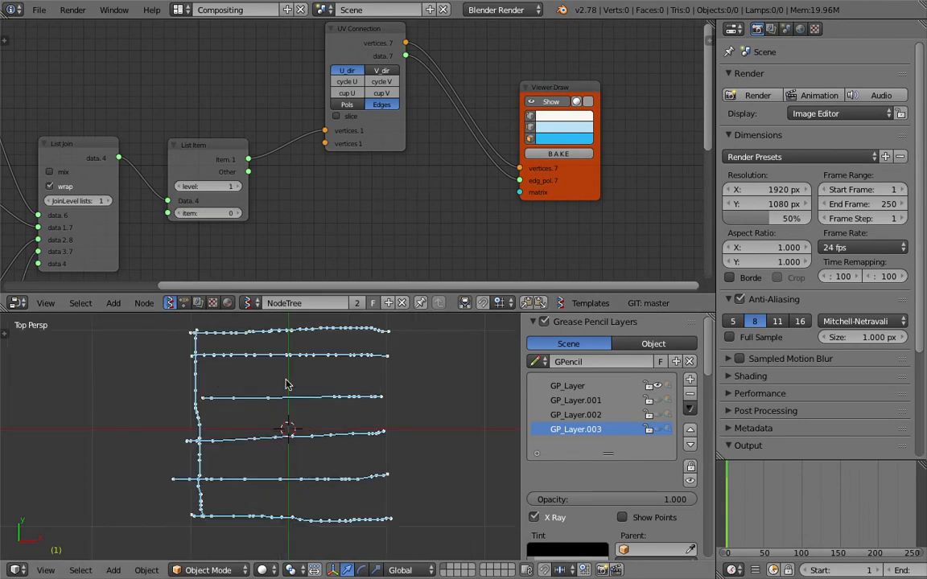
pyautogui.scroll(-1, 338, 360)
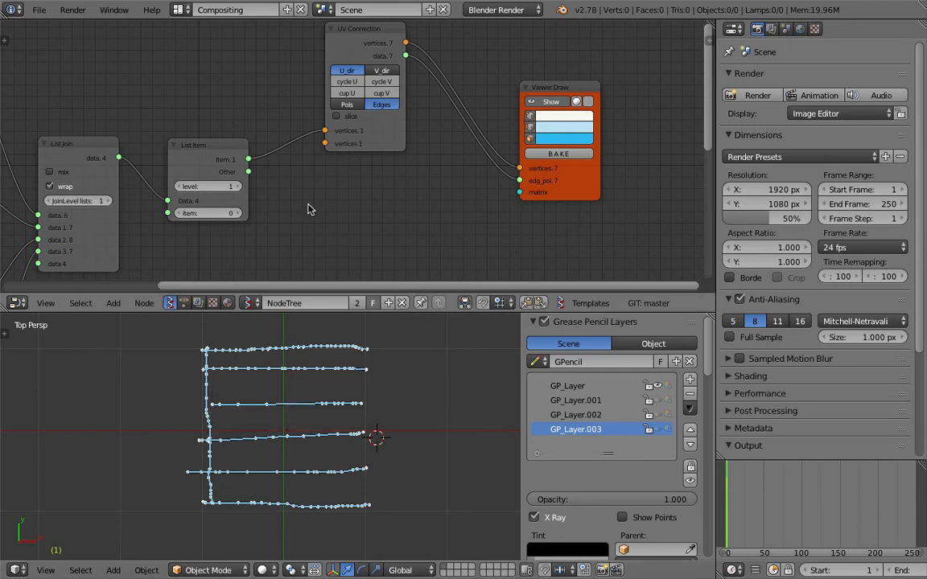
# Step List Item's item index up and back to 0 to examine the connected strokes of each layer.
pyautogui.click(243, 214)
pyautogui.click(240, 215)
pyautogui.click(240, 215)
pyautogui.click(239, 215)
pyautogui.click(178, 214)
pyautogui.click(178, 214)
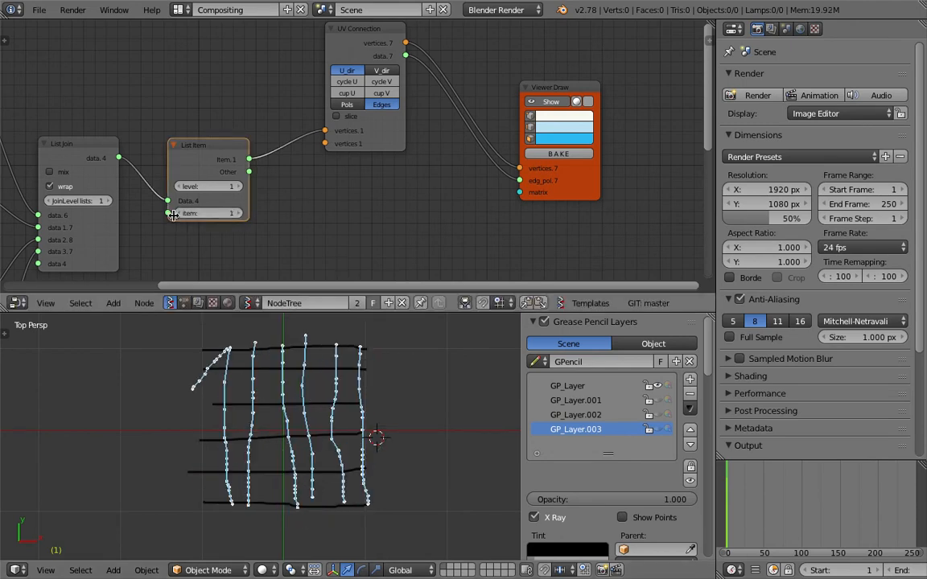
pyautogui.click(179, 214)
# Space out the List Item and UV Connection nodes and save the file.
pyautogui.moveTo(185, 145); pyautogui.dragTo(207, 132)
pyautogui.hotkey('ctrl', 's')
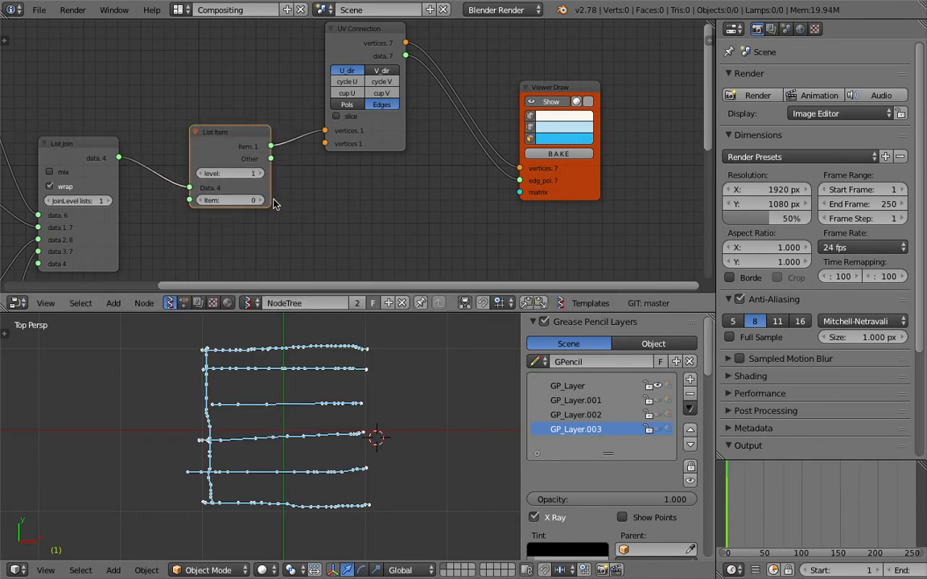
pyautogui.moveTo(395, 142); pyautogui.dragTo(424, 140)
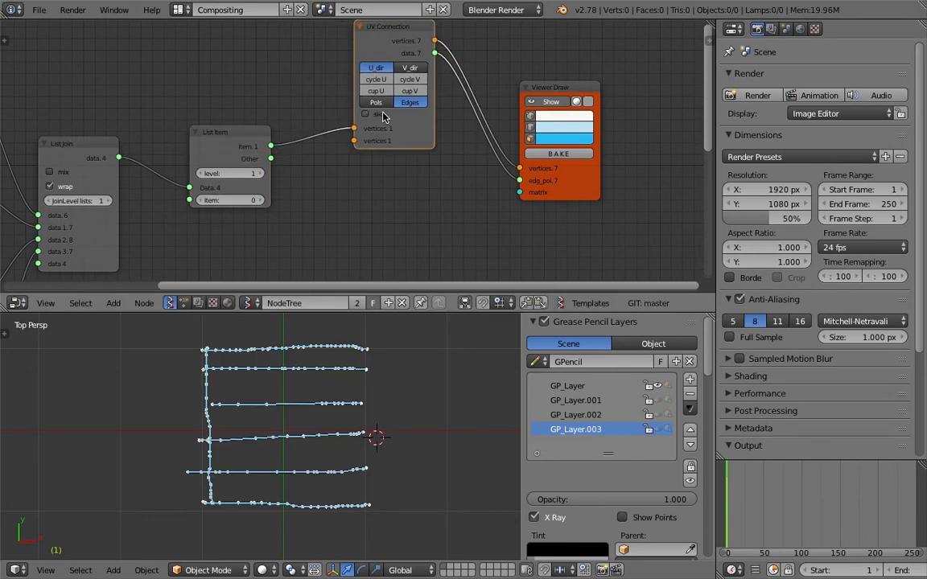
# Try Pols output on UV Connection, return to Edges, and switch the direction to V_dir.
pyautogui.click(380, 103)
pyautogui.click(380, 103)
pyautogui.click(409, 69)
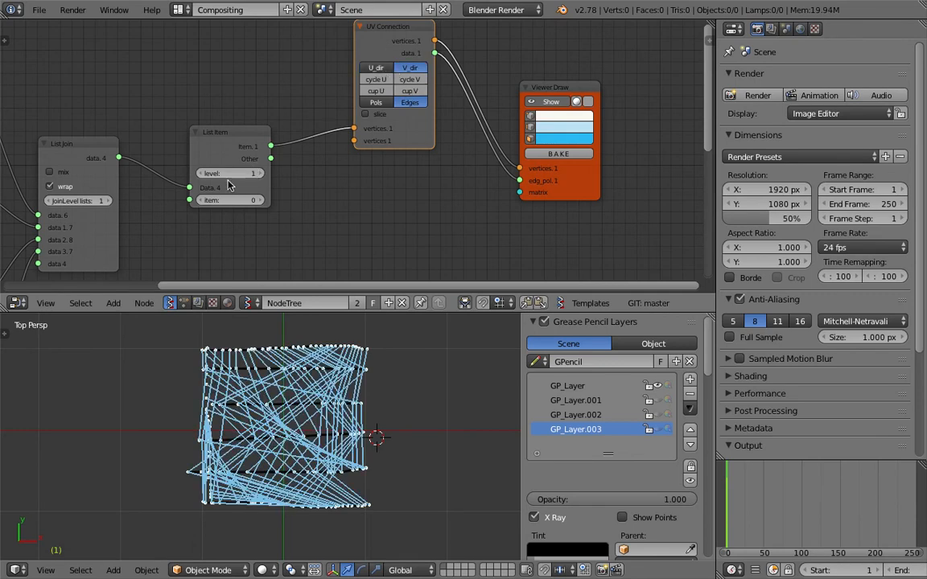
# Step List Item's level and item, including item -1, return to level 1 and item 0, and restore U_dir.
pyautogui.click(257, 173)
pyautogui.click(202, 173)
pyautogui.click(202, 200)
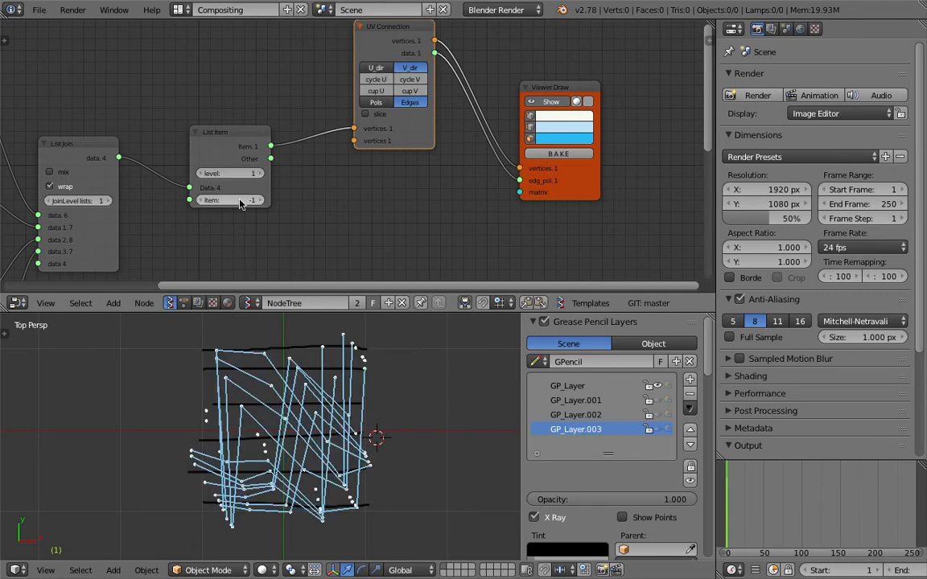
pyautogui.click(257, 202)
pyautogui.click(257, 202)
pyautogui.click(211, 200)
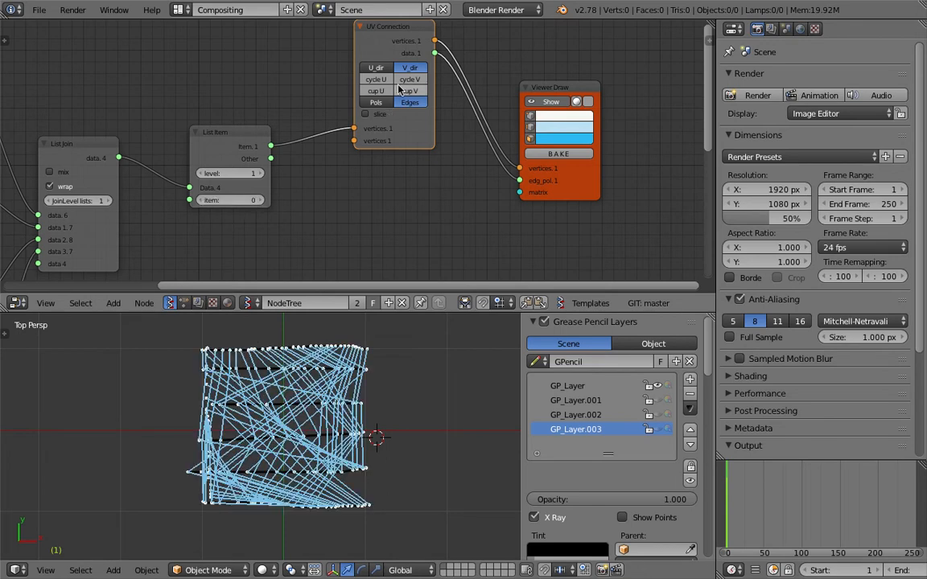
pyautogui.click(384, 68)
pyautogui.click(342, 390)
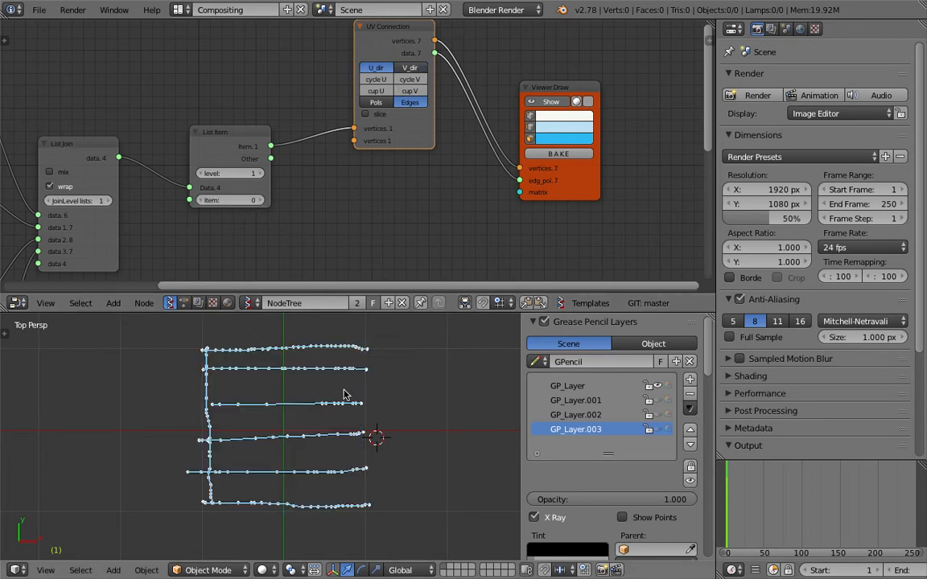
# Move Viewer Draw clear of UV Connection and shrink the node editor to give the 3D view more height.
pyautogui.moveTo(573, 85); pyautogui.dragTo(588, 66)
pyautogui.scroll(-2, 563, 112)
pyautogui.moveTo(536, 148); pyautogui.dragTo(521, 112, button='middle')
pyautogui.moveTo(552, 113); pyautogui.dragTo(566, 90)
pyautogui.scroll(-3, 543, 137)
pyautogui.moveTo(474, 311); pyautogui.dragTo(474, 262)
pyautogui.scroll(-1, 427, 130)
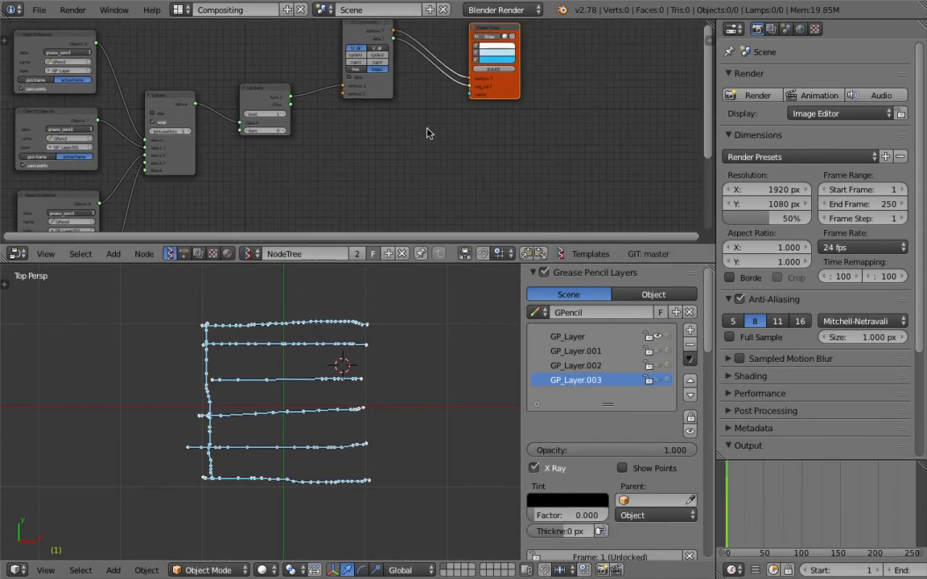
# Add a Plane node below UV Connection.
pyautogui.moveTo(426, 131); pyautogui.dragTo(426, 119, button='middle')
pyautogui.hotkey('shift', 'a')
pyautogui.click(404, 146)
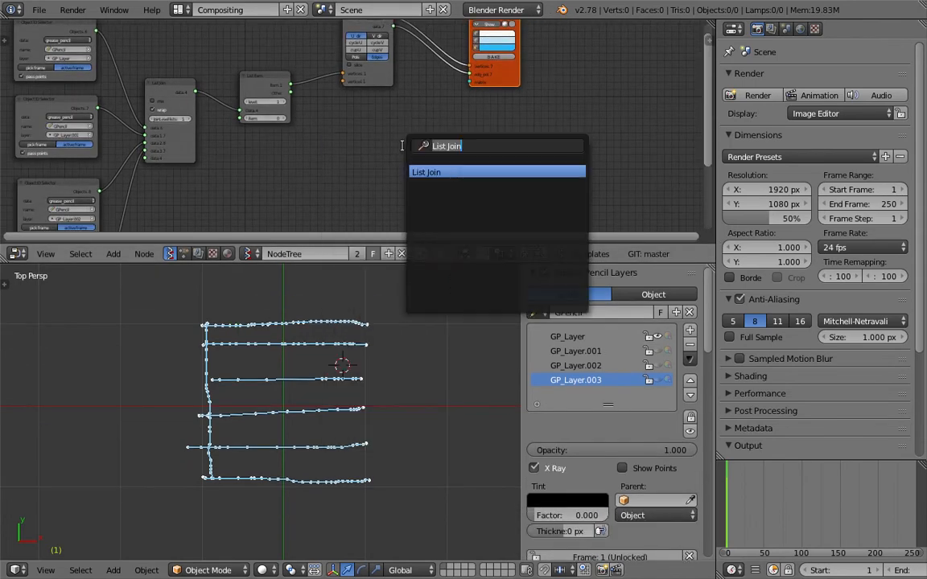
pyautogui.write('plane')
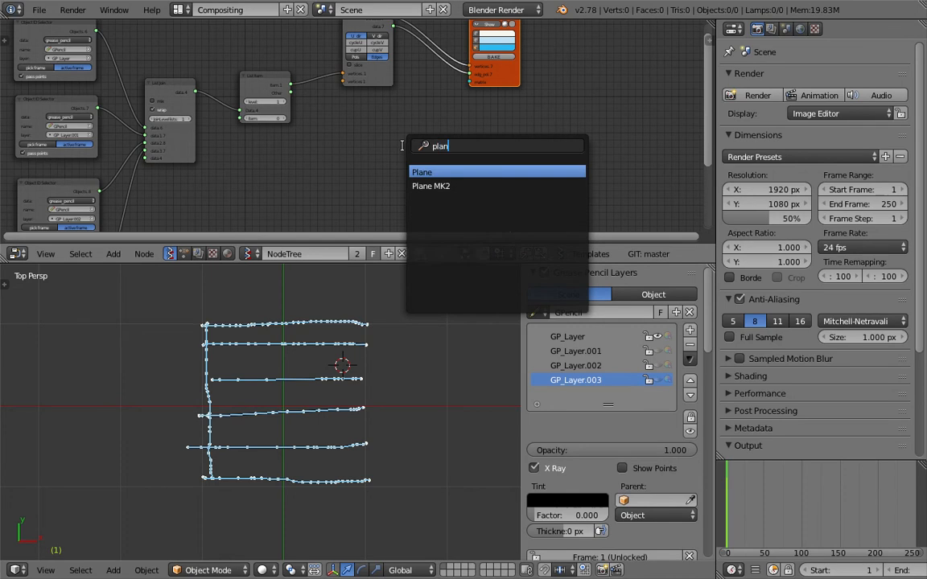
pyautogui.press('Return')
pyautogui.moveTo(406, 147); pyautogui.dragTo(361, 129)
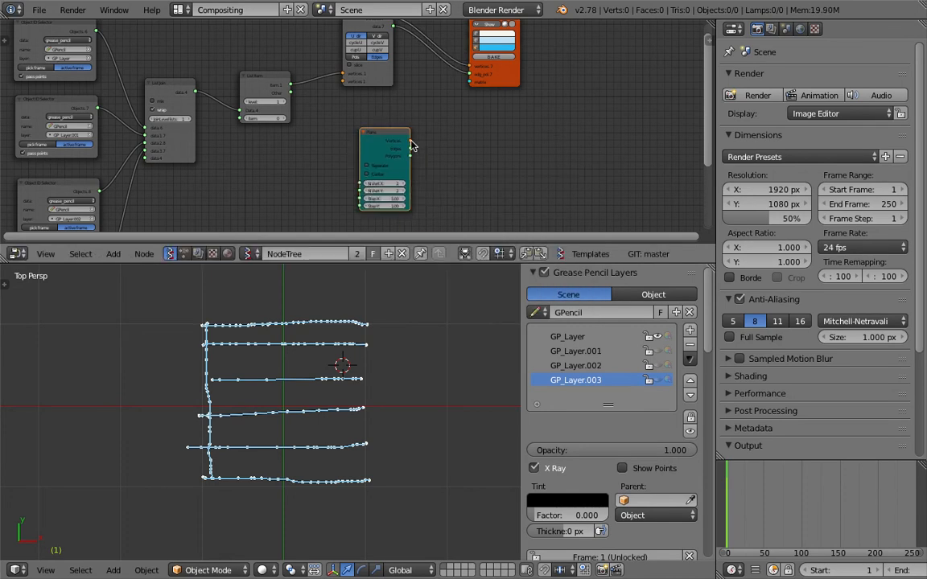
# Link the Plane node's Vertices output to Viewer Draw's matrix input.
pyautogui.scroll(3, 386, 132)
pyautogui.moveTo(425, 145); pyautogui.dragTo(535, 77)
pyautogui.moveTo(544, 76); pyautogui.dragTo(571, 78)
pyautogui.moveTo(426, 148)
pyautogui.mouseDown()
pyautogui.moveTo(474, 69)
pyautogui.moveTo(527, 72)
pyautogui.mouseUp()
# Set the Plane node's N Vert X and Y to 10 and Step X and Y to 2.92.
pyautogui.moveTo(463, 157); pyautogui.dragTo(465, 139, button='middle')
pyautogui.moveTo(408, 180); pyautogui.dragTo(476, 161)
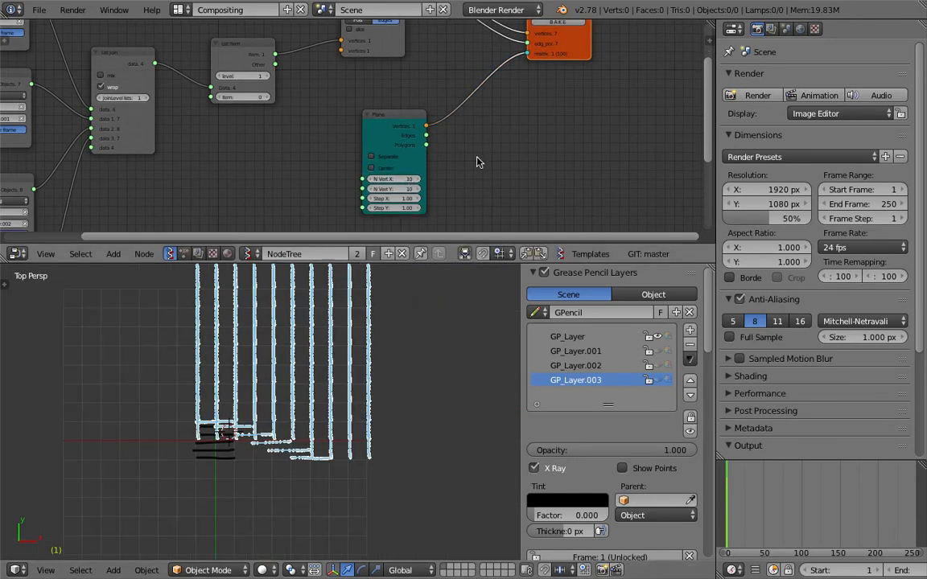
pyautogui.scroll(1, 460, 190)
pyautogui.click(392, 144)
pyautogui.click(392, 143)
pyautogui.moveTo(400, 179)
pyautogui.mouseDown()
pyautogui.moveTo(412, 190)
pyautogui.moveTo(452, 190)
pyautogui.mouseUp()
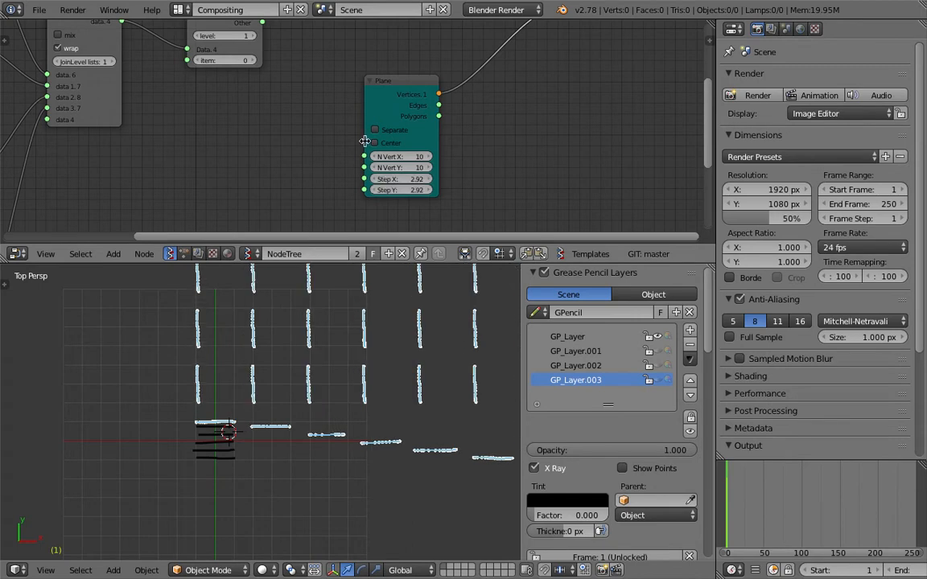
# Save the file and enlarge the node editor around UV Connection and Viewer Draw.
pyautogui.scroll(-8, 365, 142)
pyautogui.moveTo(294, 101); pyautogui.dragTo(308, 201, button='middle')
pyautogui.hotkey('ctrl', 's')
pyautogui.click(311, 213)
pyautogui.scroll(4, 315, 128)
pyautogui.moveTo(404, 262); pyautogui.dragTo(405, 303)
pyautogui.scroll(3, 394, 145)
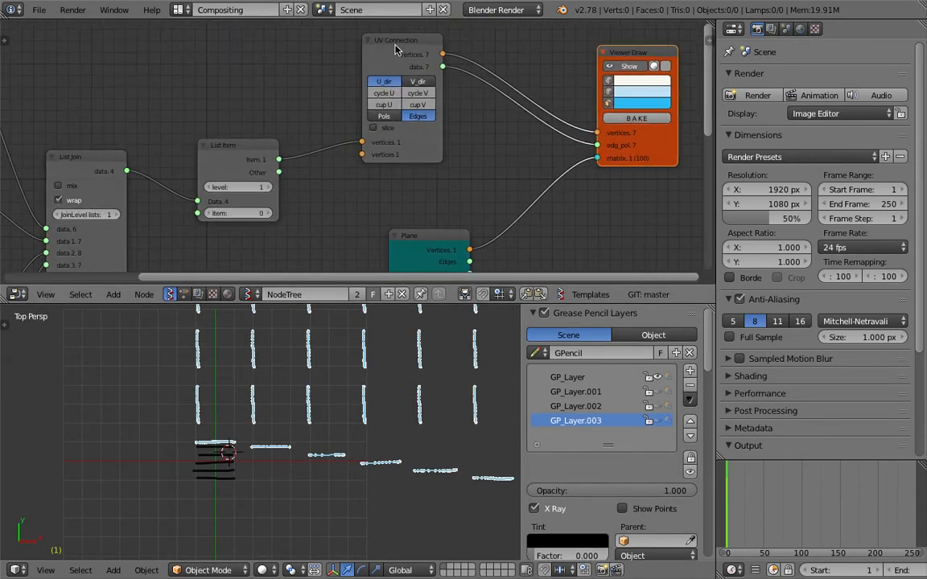
# Move UV Connection closer to List Item and switch its direction to V_dir.
pyautogui.moveTo(395, 50); pyautogui.dragTo(370, 57)
pyautogui.click(386, 88)
pyautogui.click(366, 90)
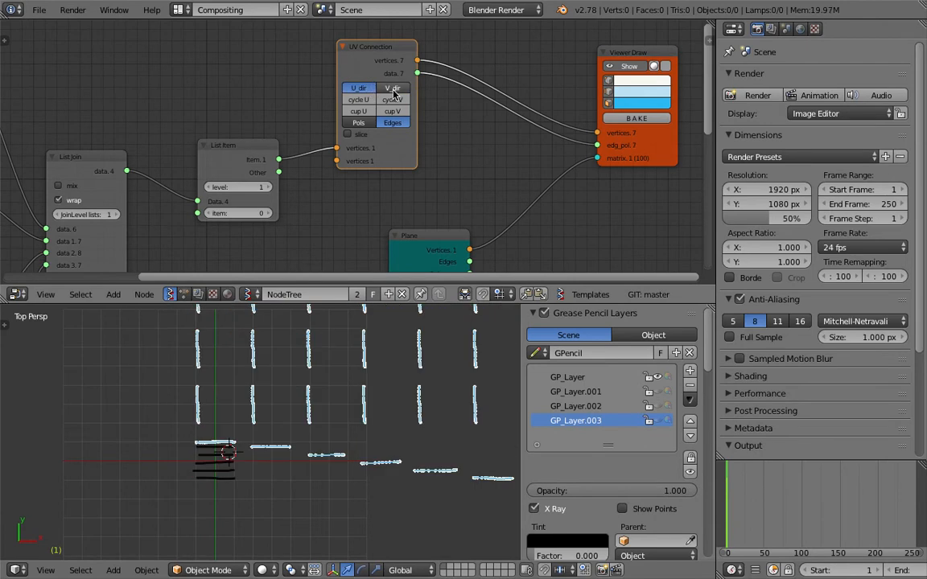
pyautogui.click(392, 88)
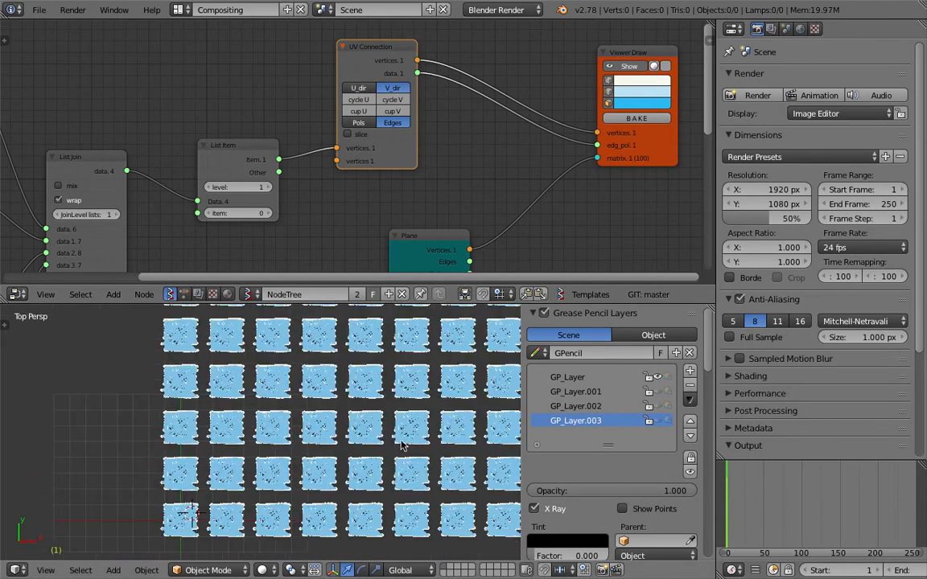
# Switch UV Connection's direction to U_dir and move List Item, UV Connection and Viewer Draw closer together.
pyautogui.click(359, 88)
pyautogui.moveTo(405, 85); pyautogui.dragTo(417, 72)
pyautogui.moveTo(267, 153); pyautogui.dragTo(289, 128)
pyautogui.moveTo(392, 77); pyautogui.dragTo(420, 74)
pyautogui.moveTo(480, 64); pyautogui.dragTo(399, 66)
# Enlarge the node editor by making the 3D view shorter, and save the file.
pyautogui.moveTo(415, 73); pyautogui.dragTo(365, 94, button='middle')
pyautogui.moveTo(475, 304); pyautogui.dragTo(467, 344)
pyautogui.scroll(2, 424, 142)
pyautogui.moveTo(425, 142); pyautogui.dragTo(347, 157, button='middle')
pyautogui.hotkey('ctrl', 's')
pyautogui.click(347, 154)
pyautogui.moveTo(375, 96); pyautogui.dragTo(398, 93, button='middle')
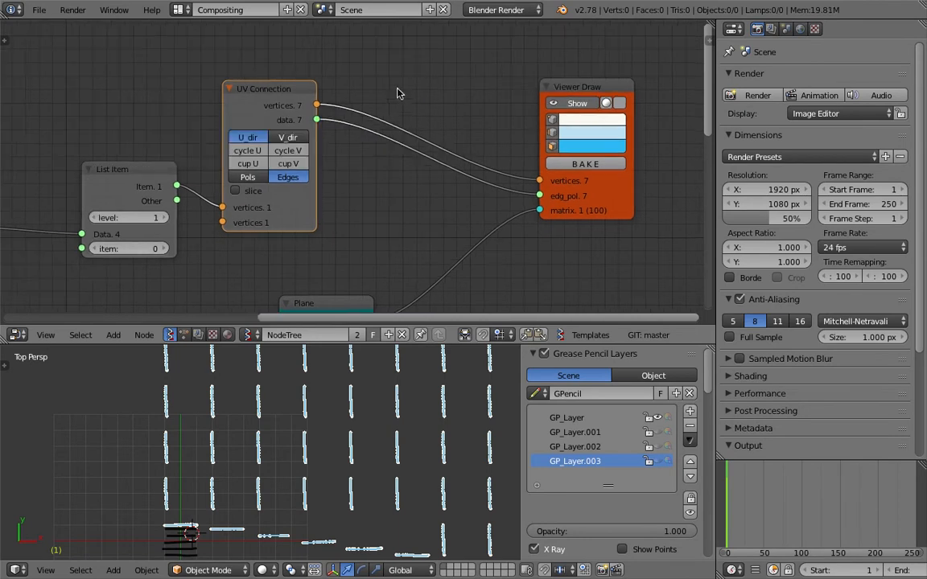
# Insert a Mesh Join node between UV Connection and Viewer Draw, routing both the vertices and the edge data through it.
pyautogui.hotkey('shift', 'a')
pyautogui.click(397, 91)
pyautogui.write('mesh j')
pyautogui.press('Return')
pyautogui.click(399, 63)
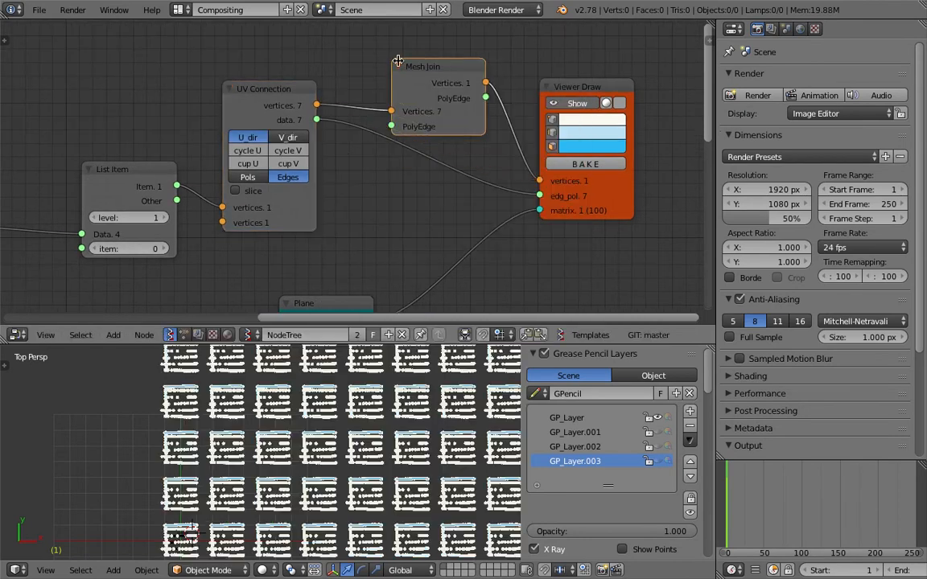
pyautogui.moveTo(320, 121); pyautogui.dragTo(390, 127)
pyautogui.moveTo(486, 97); pyautogui.dragTo(539, 196)
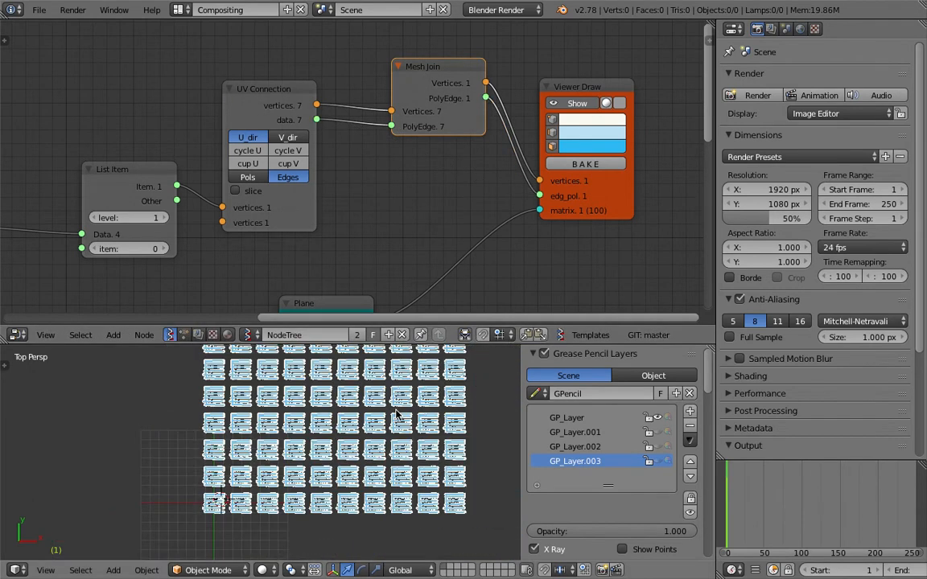
# Hide the vertices in the Viewer Draw display and save the file.
pyautogui.scroll(-5, 408, 358)
pyautogui.hotkey('ctrl', 's')
pyautogui.click(407, 373)
pyautogui.scroll(3, 496, 213)
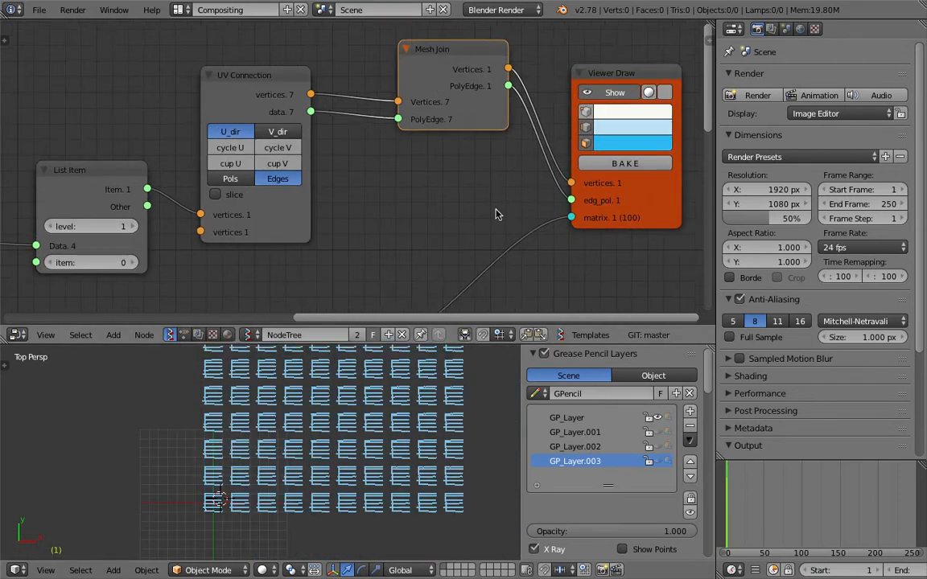
# Widen the node editor by narrowing the properties area, and move the Plane node up beneath Mesh Join.
pyautogui.moveTo(497, 214); pyautogui.dragTo(502, 161, button='middle')
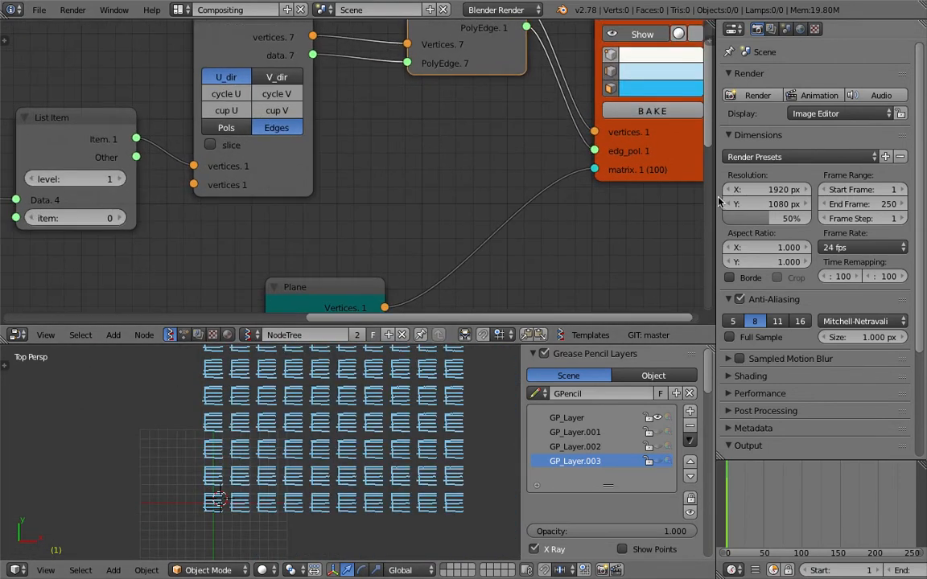
pyautogui.moveTo(716, 199); pyautogui.dragTo(800, 201)
pyautogui.moveTo(483, 212); pyautogui.dragTo(463, 156, button='middle')
pyautogui.moveTo(312, 255)
pyautogui.mouseDown()
pyautogui.moveTo(359, 212)
pyautogui.moveTo(367, 176)
pyautogui.moveTo(394, 144)
pyautogui.mouseUp()
pyautogui.scroll(2, 410, 426)
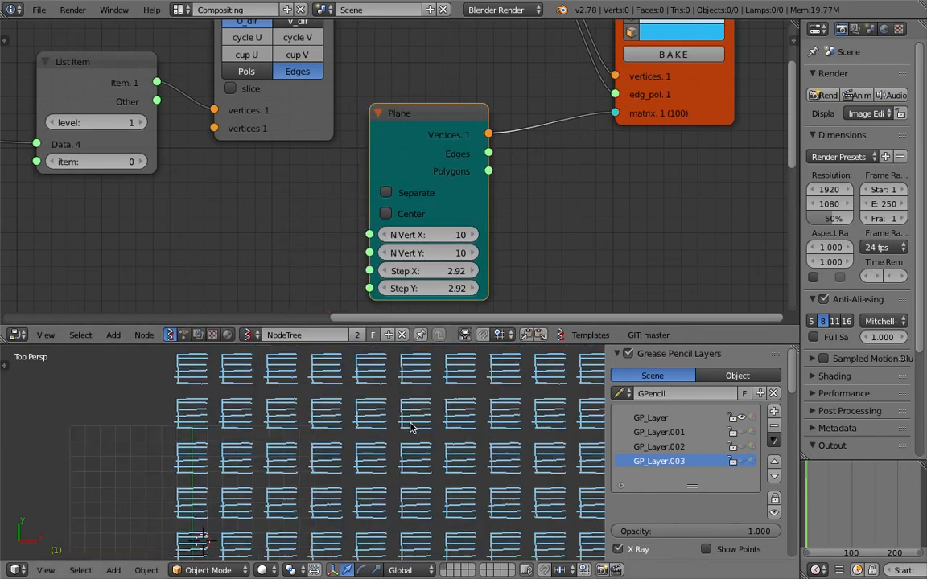
pyautogui.scroll(-1, 308, 241)
pyautogui.moveTo(329, 170); pyautogui.dragTo(334, 212, button='middle')
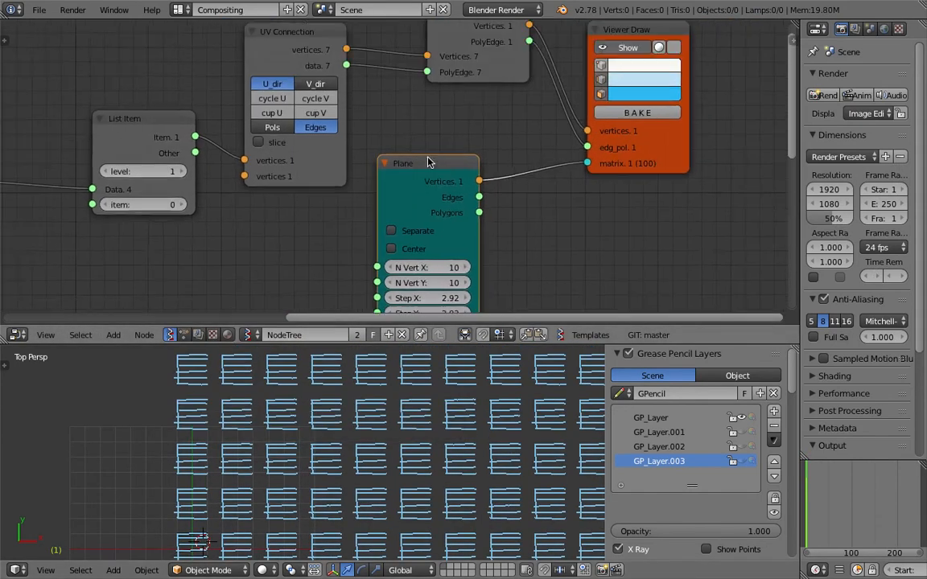
# Shift Plane closer to Viewer Draw and UV Connection closer to Mesh Join, and set Plane's Step X and Step Y to 2.62.
pyautogui.moveTo(428, 161); pyautogui.dragTo(494, 138)
pyautogui.moveTo(272, 42); pyautogui.dragTo(311, 36)
pyautogui.moveTo(556, 310); pyautogui.dragTo(553, 301, button='middle')
pyautogui.moveTo(501, 263); pyautogui.dragTo(477, 279)
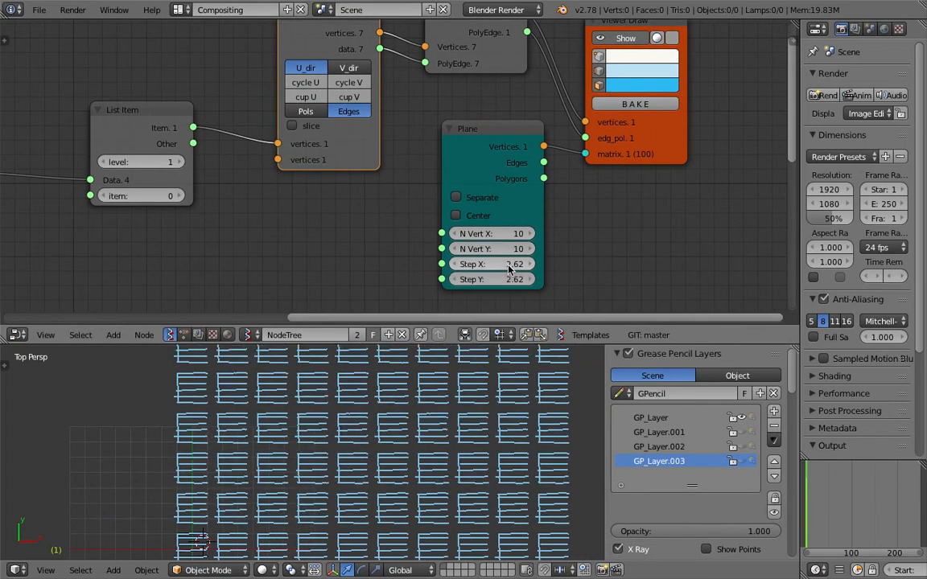
# Reposition List Item and List Join to leave open space between List Join and UV Connection.
pyautogui.moveTo(385, 171); pyautogui.dragTo(431, 217, button='middle')
pyautogui.moveTo(284, 194); pyautogui.dragTo(369, 150, button='middle')
pyautogui.moveTo(273, 120); pyautogui.dragTo(295, 102)
pyautogui.moveTo(304, 166); pyautogui.dragTo(459, 146, button='middle')
pyautogui.scroll(-4, 362, 152)
pyautogui.moveTo(242, 155)
pyautogui.mouseDown()
pyautogui.moveTo(261, 145)
pyautogui.moveTo(241, 170)
pyautogui.mouseUp()
pyautogui.moveTo(403, 113); pyautogui.dragTo(397, 121)
pyautogui.moveTo(378, 119); pyautogui.dragTo(387, 127, button='middle')
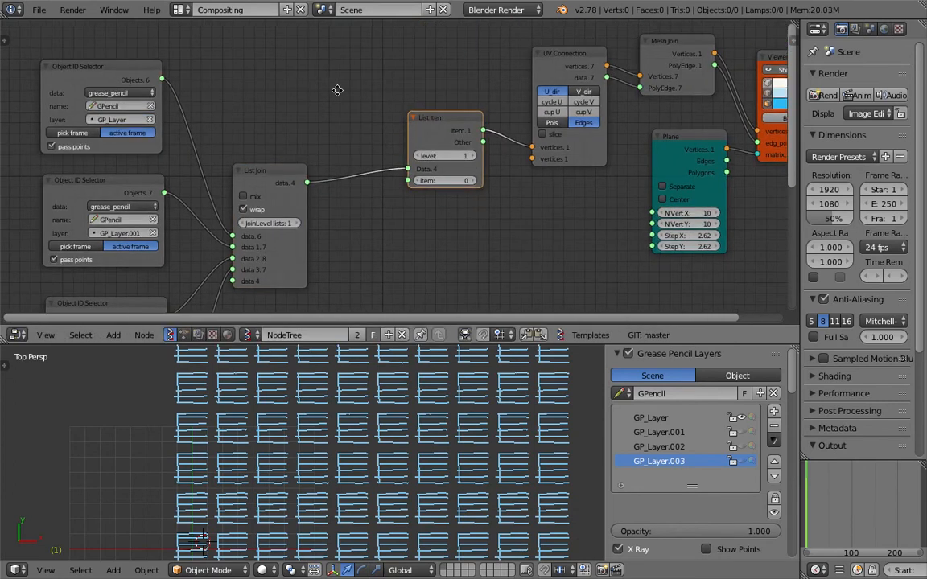
# Preview other layers by raising List Item's item index two steps, and return it to 0.
pyautogui.moveTo(337, 90); pyautogui.dragTo(347, 135, button='middle')
pyautogui.scroll(1, 293, 144)
pyautogui.click(489, 230)
pyautogui.click(489, 231)
pyautogui.click(429, 231)
pyautogui.click(429, 231)
# Add a Random Num Gen node above List Join and save the file.
pyautogui.moveTo(251, 123); pyautogui.dragTo(255, 127, button='middle')
pyautogui.scroll(1, 255, 127)
pyautogui.press('space')
pyautogui.write('rand')
pyautogui.press('BackSpace')
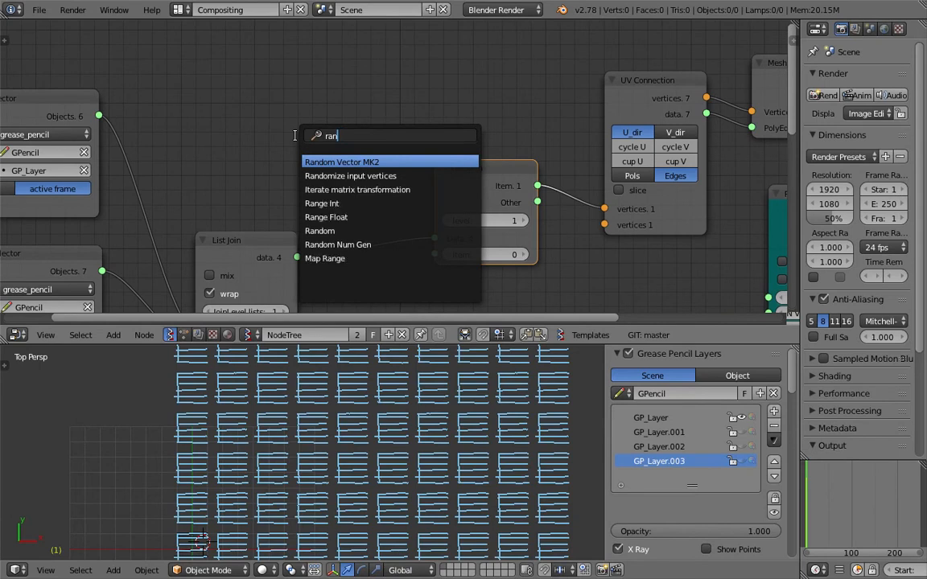
pyautogui.write('d')
pyautogui.press('Down')
pyautogui.press('Down')
pyautogui.press('Down')
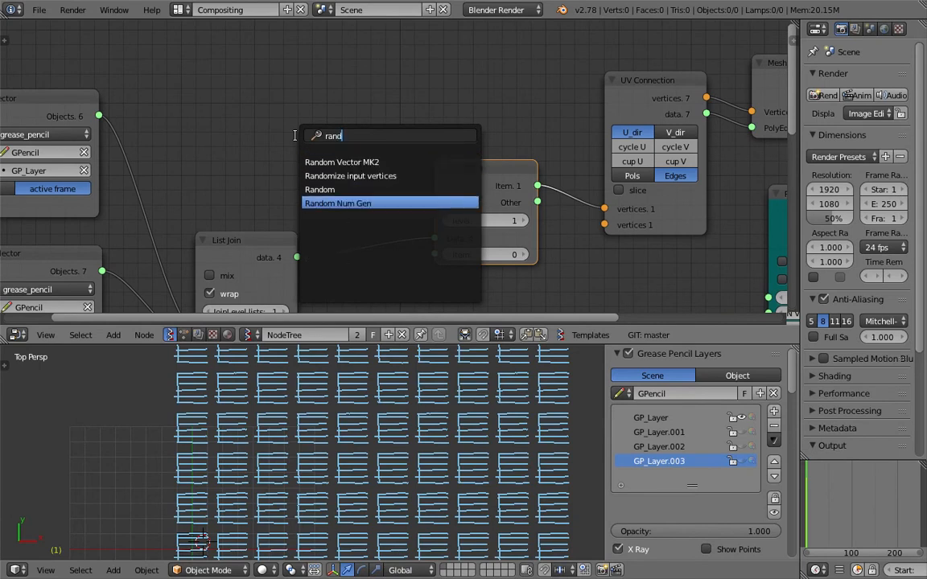
pyautogui.press('Return')
pyautogui.click(240, 71)
pyautogui.hotkey('ctrl', 's')
pyautogui.click(240, 74)
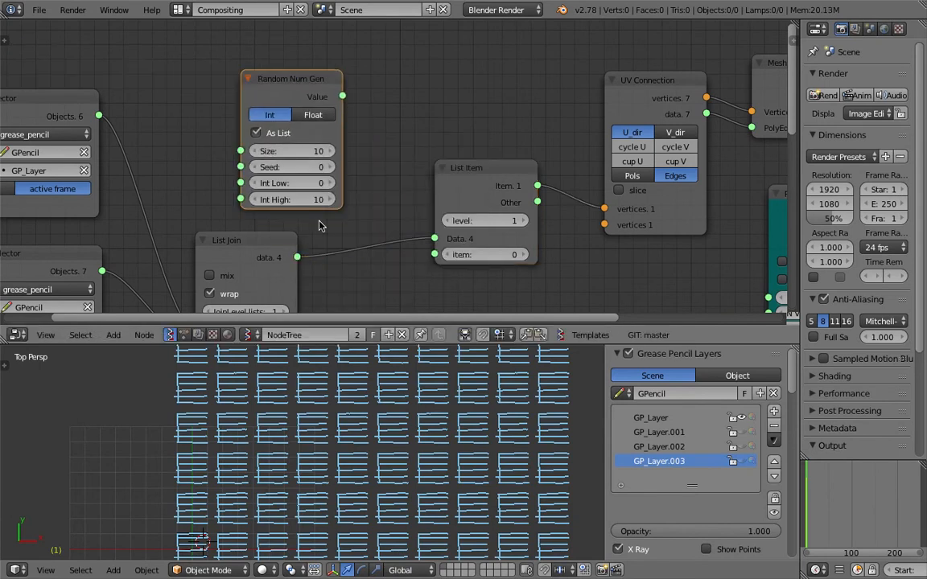
# Set Random Num Gen's Int High to 3 and Size to 100, and save the file.
pyautogui.click(315, 199)
pyautogui.write('3')
pyautogui.press('Return')
pyautogui.moveTo(272, 91); pyautogui.dragTo(255, 73)
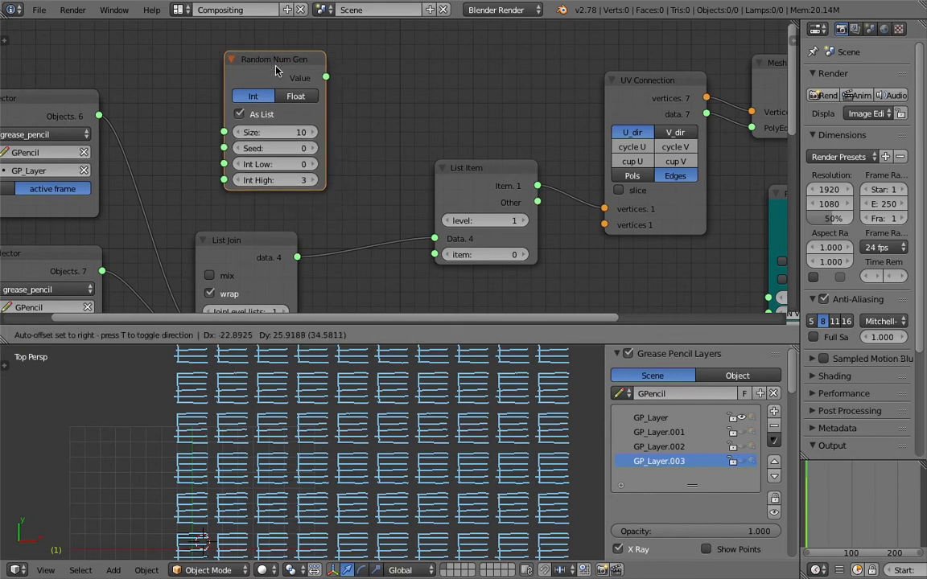
pyautogui.click(273, 132)
pyautogui.write('100')
pyautogui.press('Return')
pyautogui.hotkey('ctrl', 's')
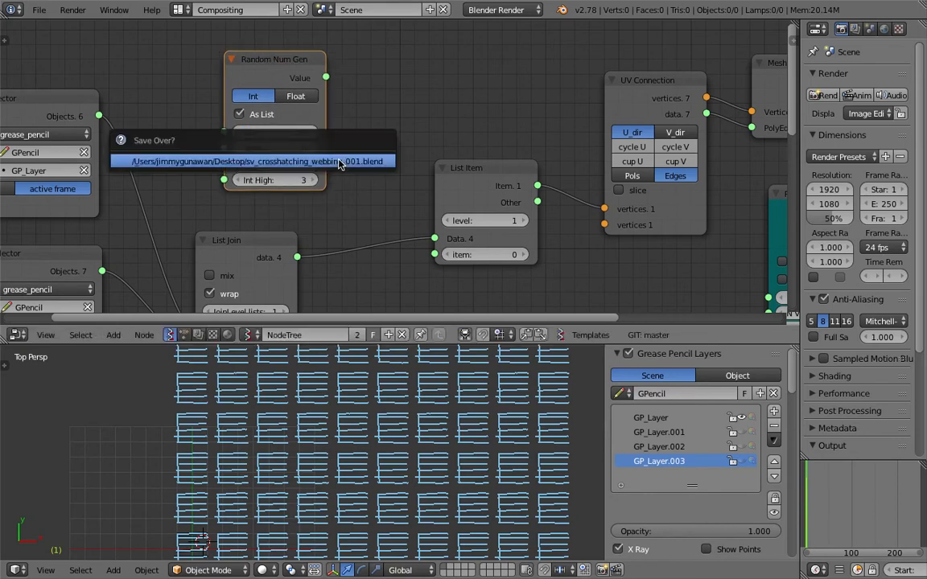
# Link Random Num Gen's Value output to List Item's item input and move UV Connection slightly higher.
pyautogui.moveTo(326, 78); pyautogui.dragTo(436, 255)
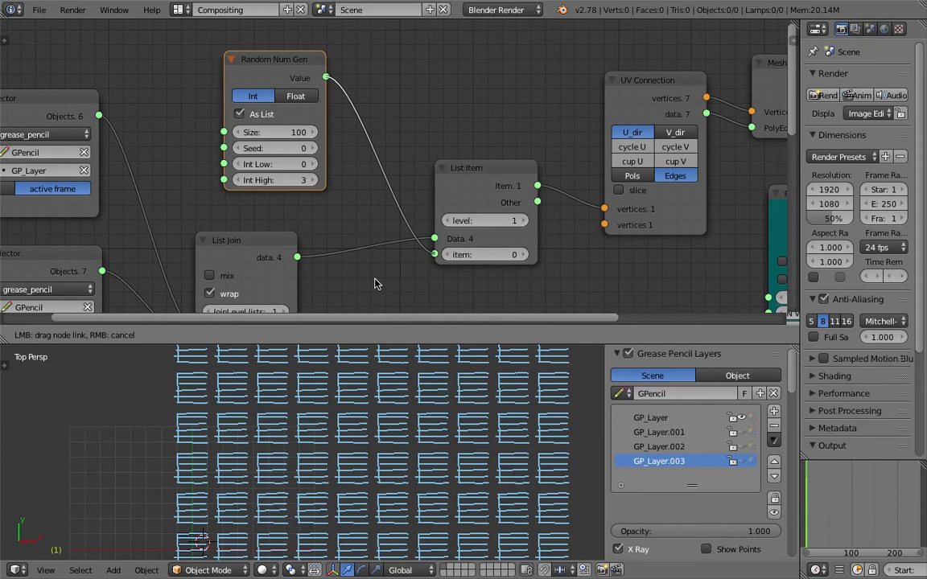
pyautogui.scroll(-4, 369, 172)
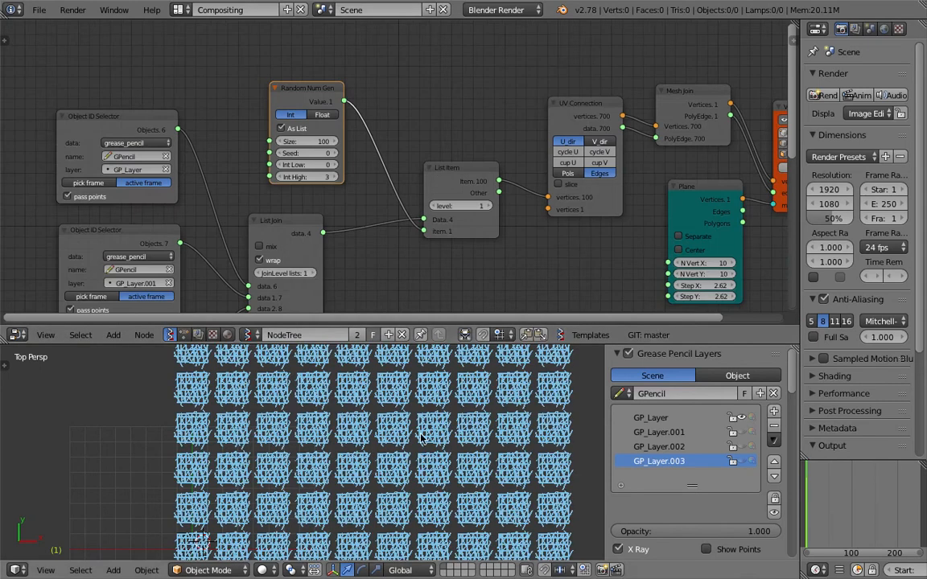
pyautogui.moveTo(492, 253); pyautogui.dragTo(452, 200, button='middle')
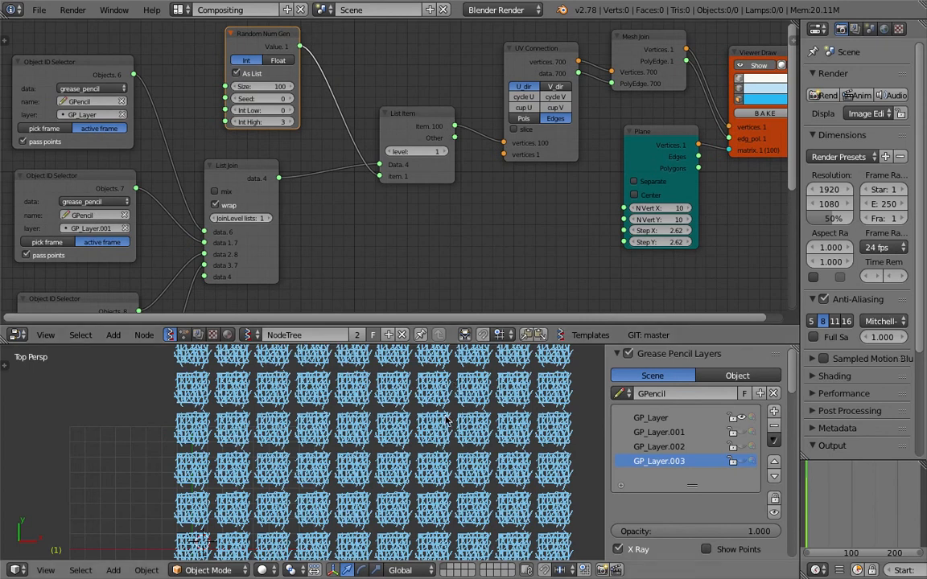
pyautogui.scroll(1, 442, 414)
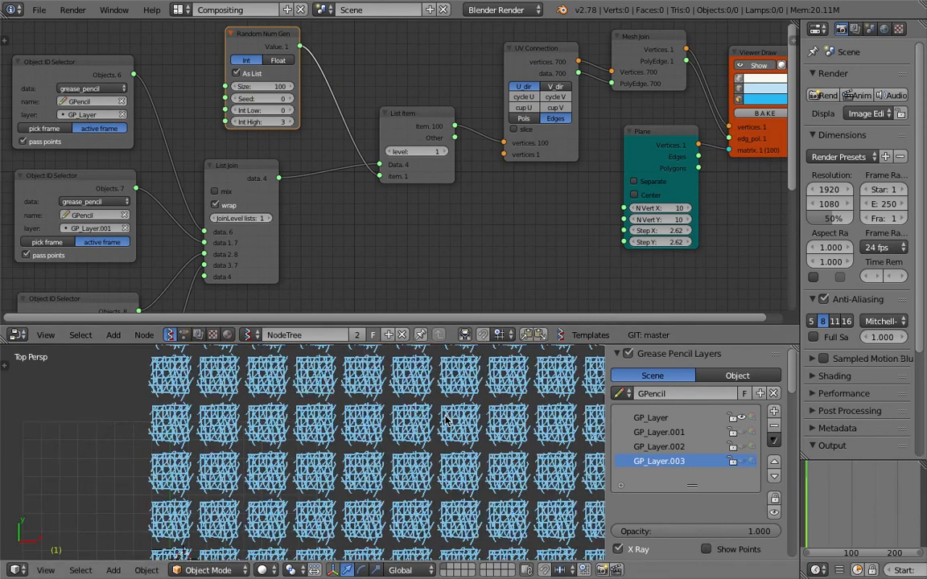
pyautogui.scroll(2, 400, 373)
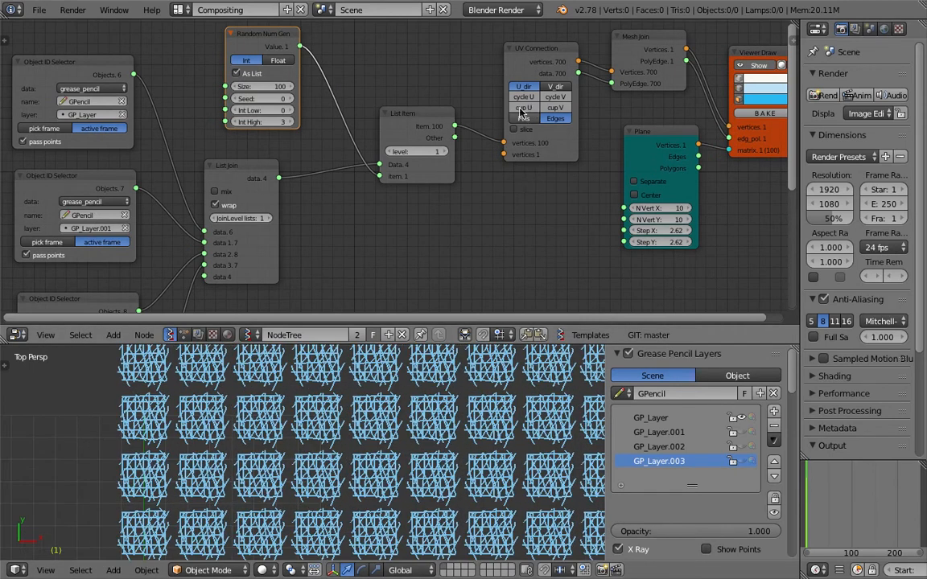
pyautogui.moveTo(485, 190); pyautogui.dragTo(418, 229, button='middle')
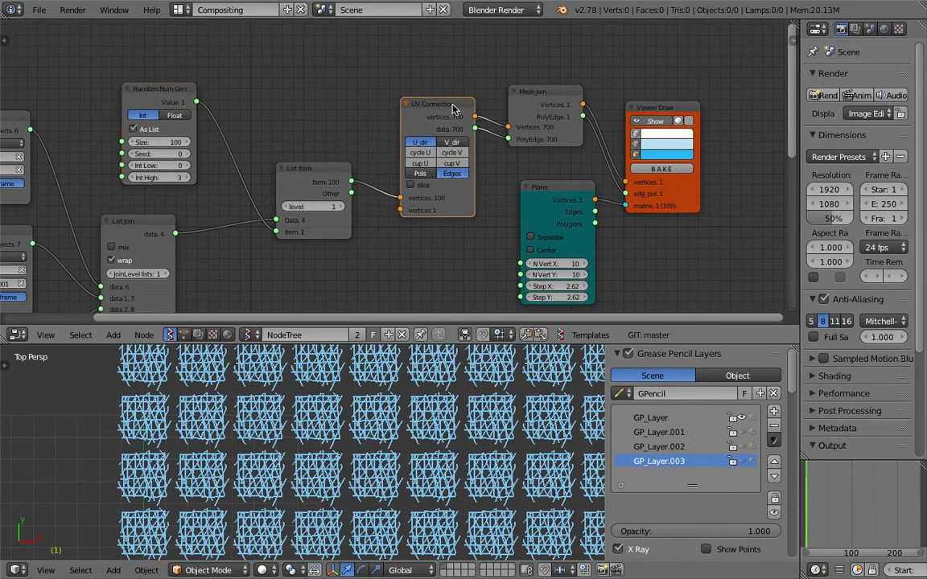
pyautogui.moveTo(465, 120); pyautogui.dragTo(464, 105)
# Examine the complete node tree and the grid of randomly picked strokes in the 3D view.
pyautogui.moveTo(355, 123); pyautogui.dragTo(401, 94, button='middle')
pyautogui.scroll(-3, 379, 160)
pyautogui.moveTo(383, 176); pyautogui.dragTo(441, 123, button='middle')
pyautogui.moveTo(421, 261); pyautogui.dragTo(331, 155, button='middle')
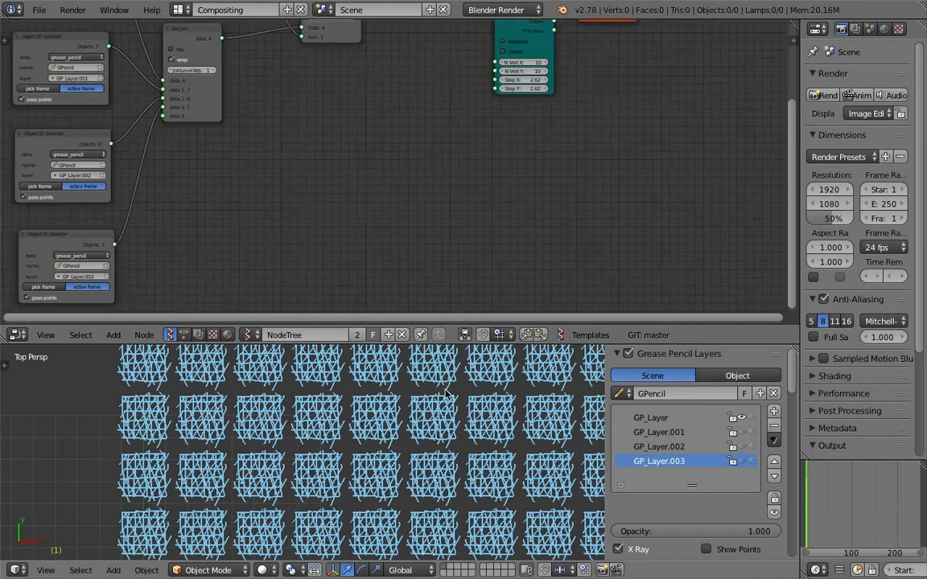
pyautogui.scroll(-1, 453, 399)
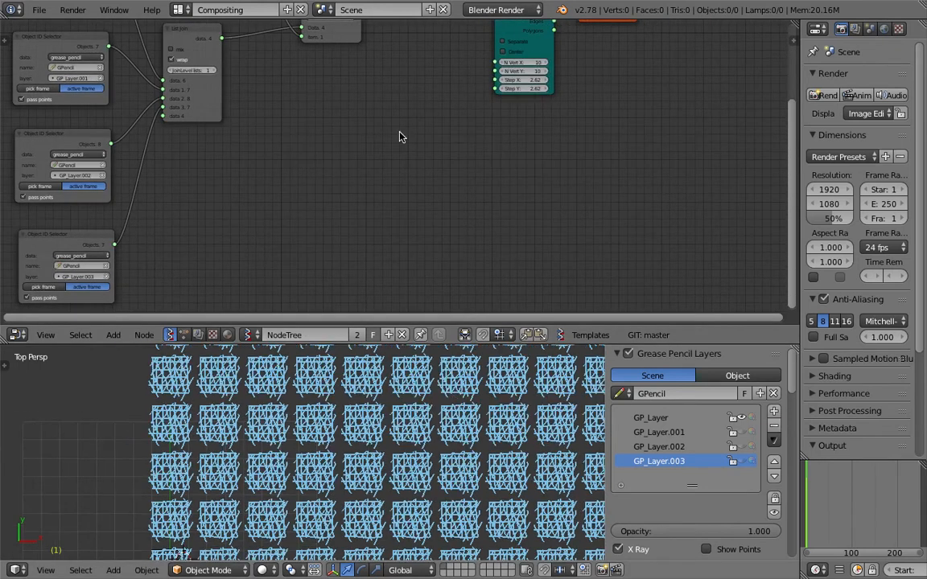
pyautogui.moveTo(419, 186); pyautogui.dragTo(420, 189, button='middle')
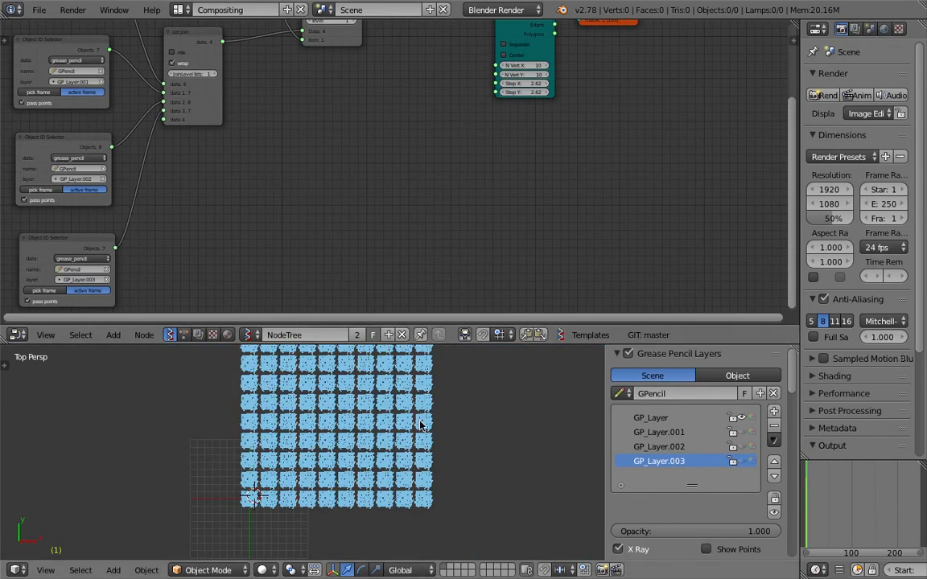
pyautogui.scroll(1, 419, 424)
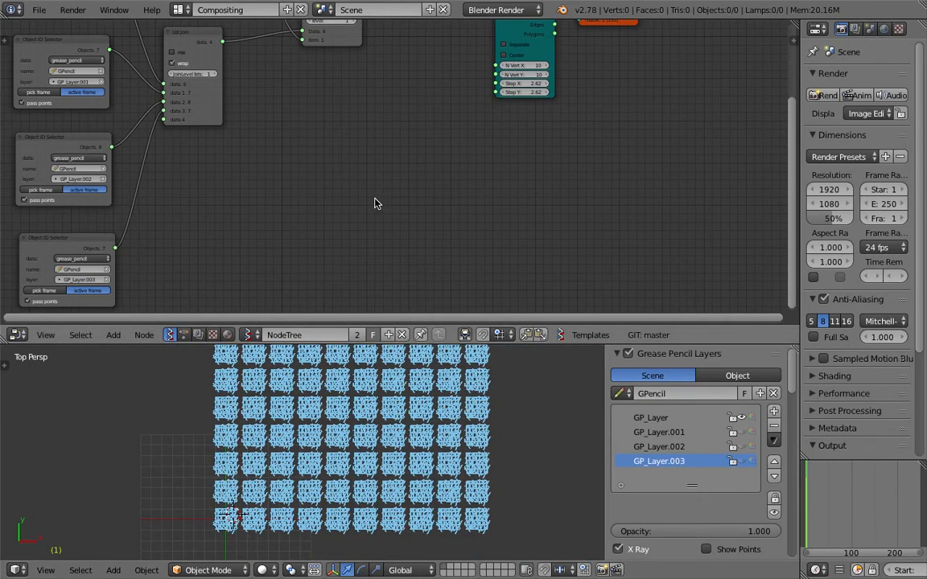
pyautogui.moveTo(393, 157); pyautogui.dragTo(441, 287, button='middle')
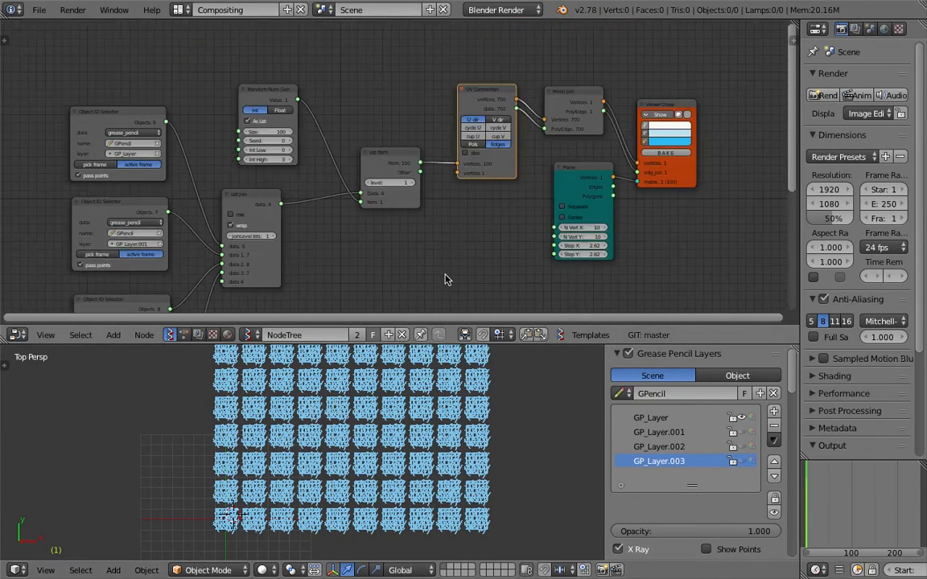
# Move List Item closer to List Join.
pyautogui.scroll(2, 449, 265)
pyautogui.moveTo(385, 153); pyautogui.dragTo(342, 176)
pyautogui.moveTo(342, 175); pyautogui.dragTo(425, 175, button='middle')
pyautogui.moveTo(335, 211); pyautogui.dragTo(330, 218, button='middle')
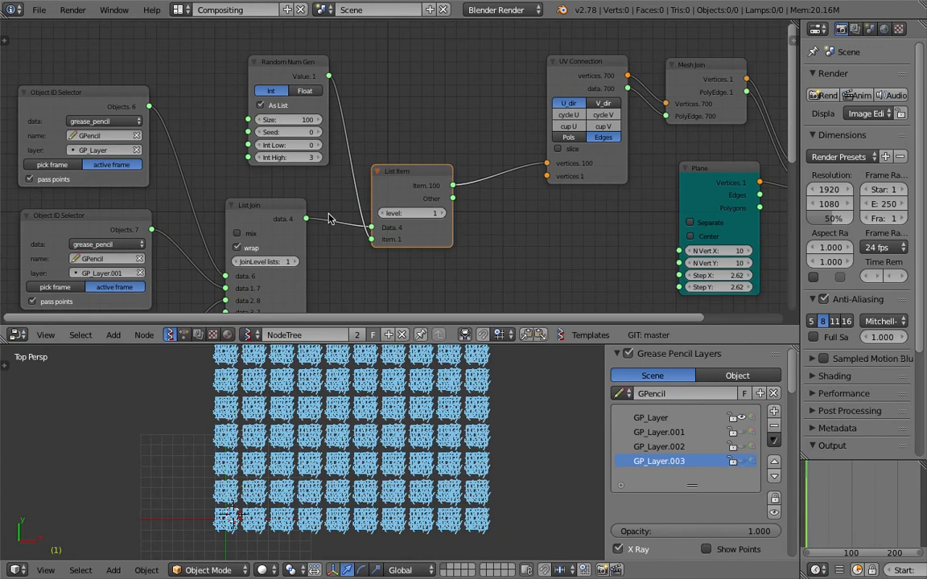
# Reposition Plane, UV Connection and Mesh Join for a tighter layout and save the file.
pyautogui.moveTo(420, 197); pyautogui.dragTo(369, 191, button='middle')
pyautogui.moveTo(502, 177); pyautogui.dragTo(452, 172, button='middle')
pyautogui.moveTo(601, 164); pyautogui.dragTo(595, 175)
pyautogui.moveTo(499, 55); pyautogui.dragTo(474, 53)
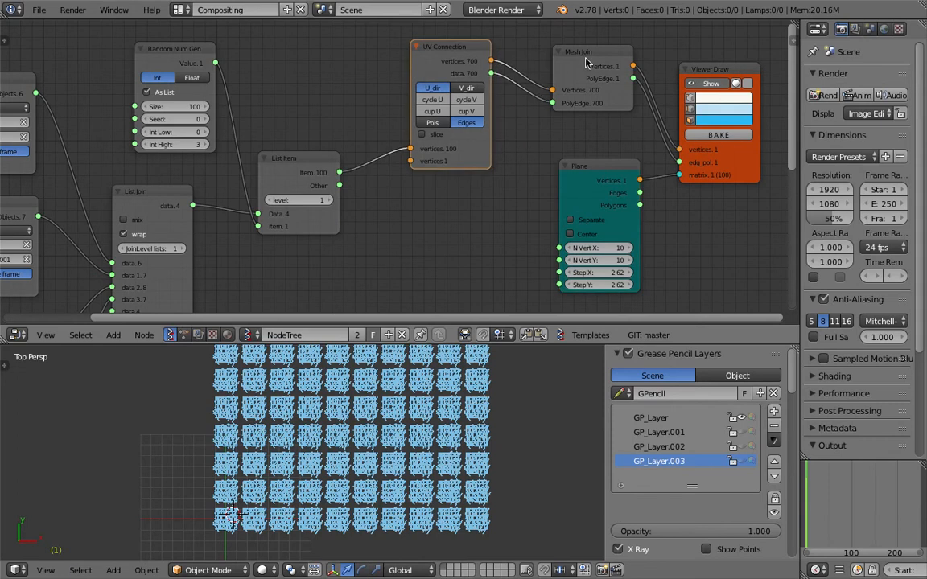
pyautogui.moveTo(588, 62); pyautogui.dragTo(561, 58)
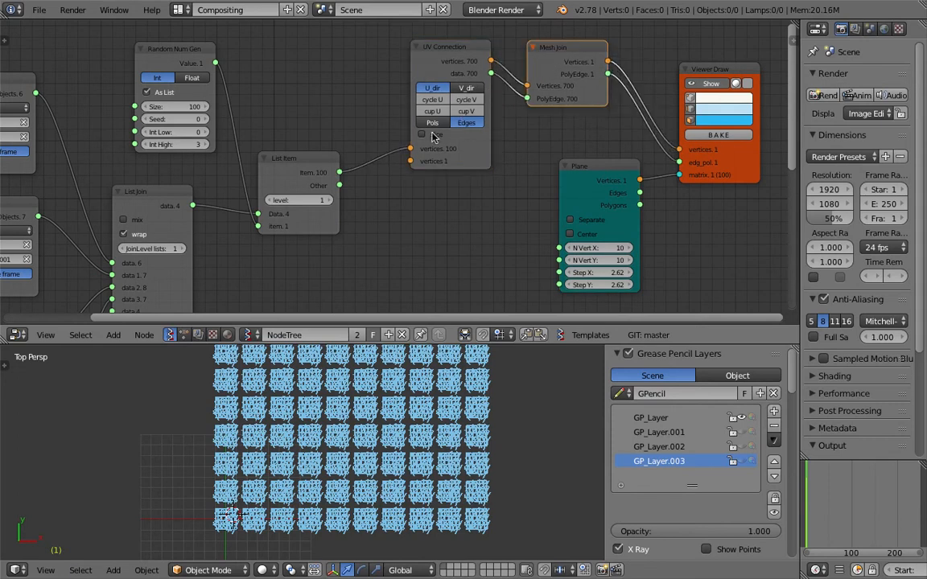
pyautogui.moveTo(318, 148); pyautogui.dragTo(382, 146, button='middle')
pyautogui.scroll(-1, 391, 148)
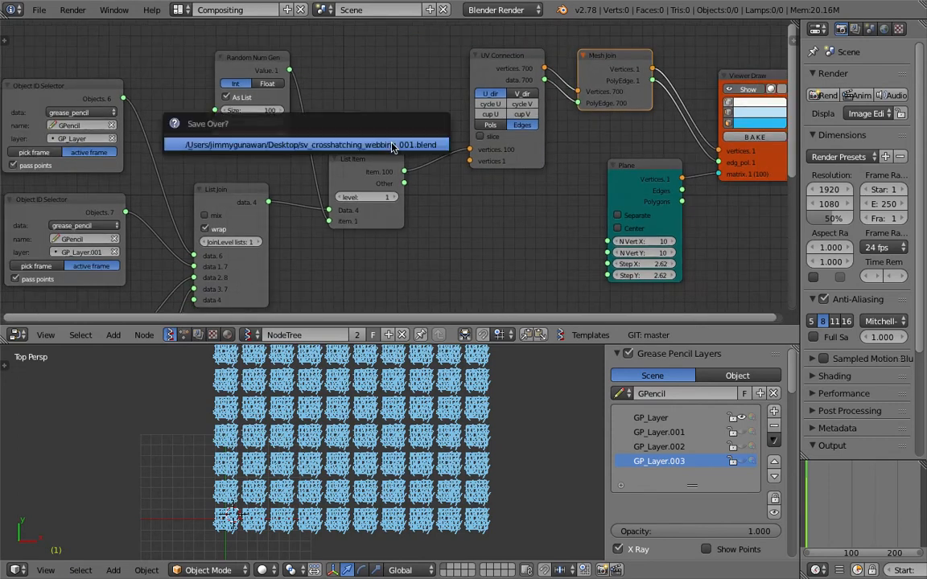
# Set the Plane node's N Vert X and Y to 2 and Random Num Gen's Size to 4, saving the file.
pyautogui.scroll(1, 439, 487)
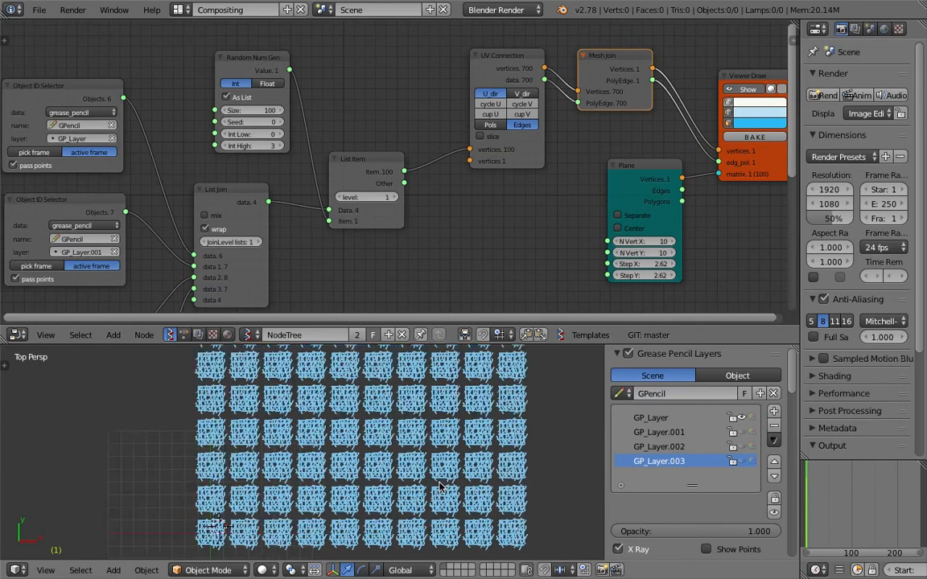
pyautogui.scroll(1, 439, 487)
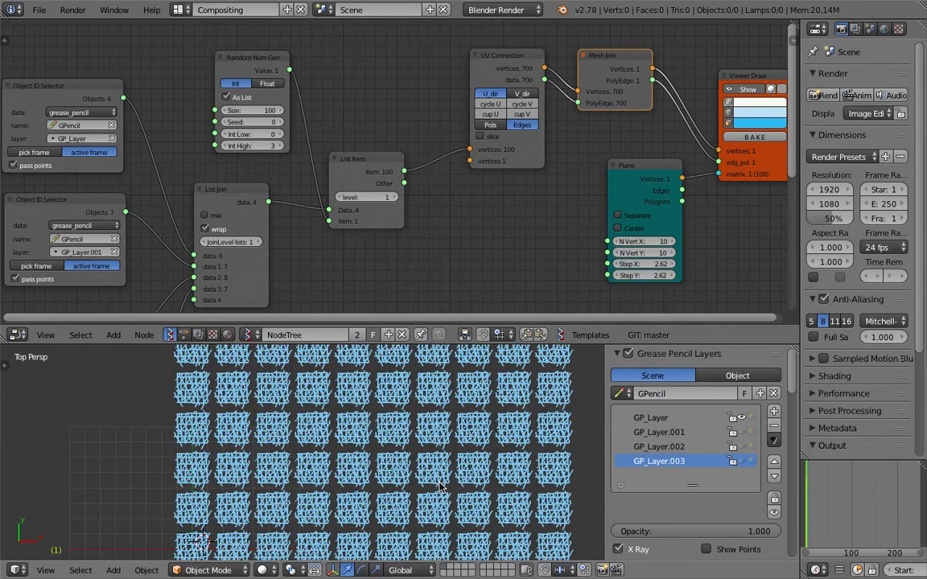
pyautogui.moveTo(528, 241); pyautogui.dragTo(515, 231, button='middle')
pyautogui.click(629, 231)
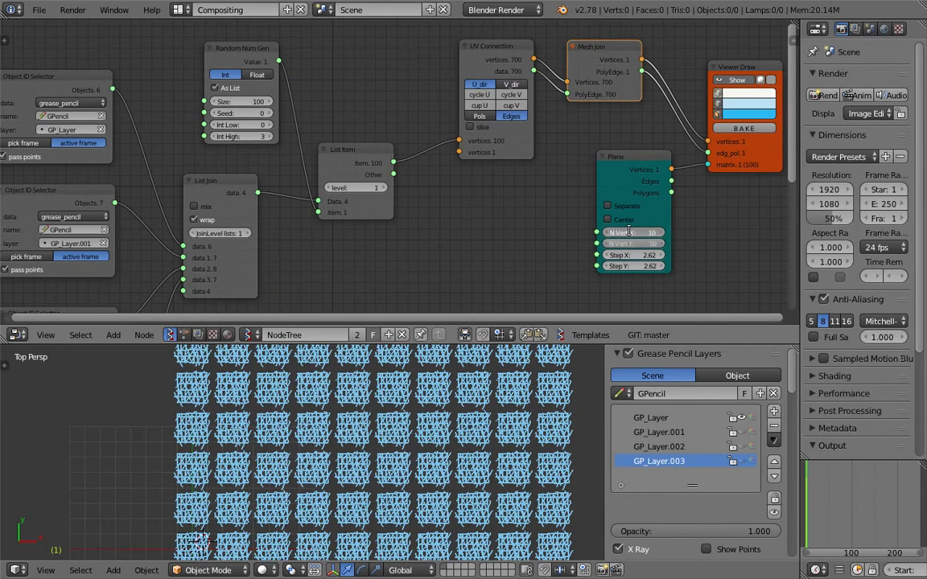
pyautogui.click(628, 232)
pyautogui.press('Return')
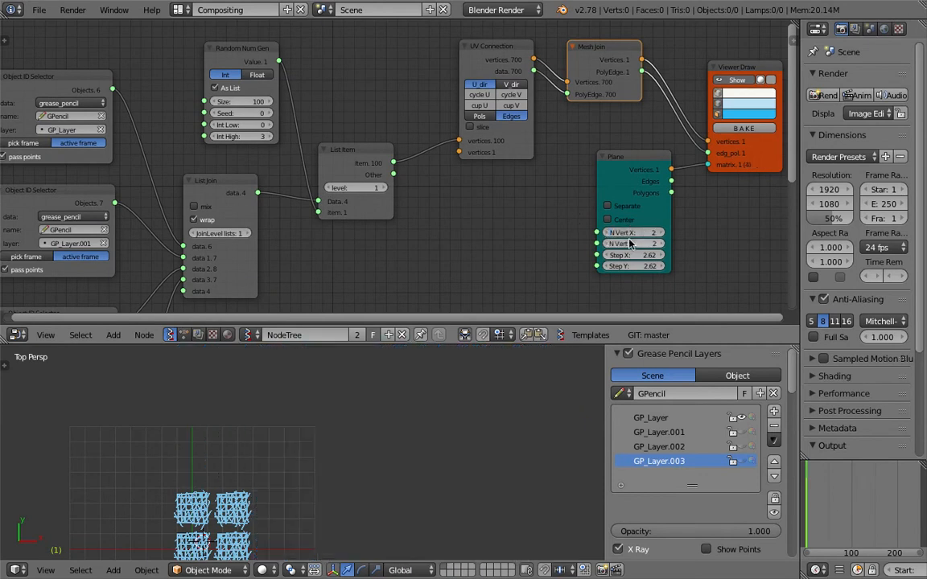
pyautogui.hotkey('ctrl', 's')
pyautogui.click(388, 399)
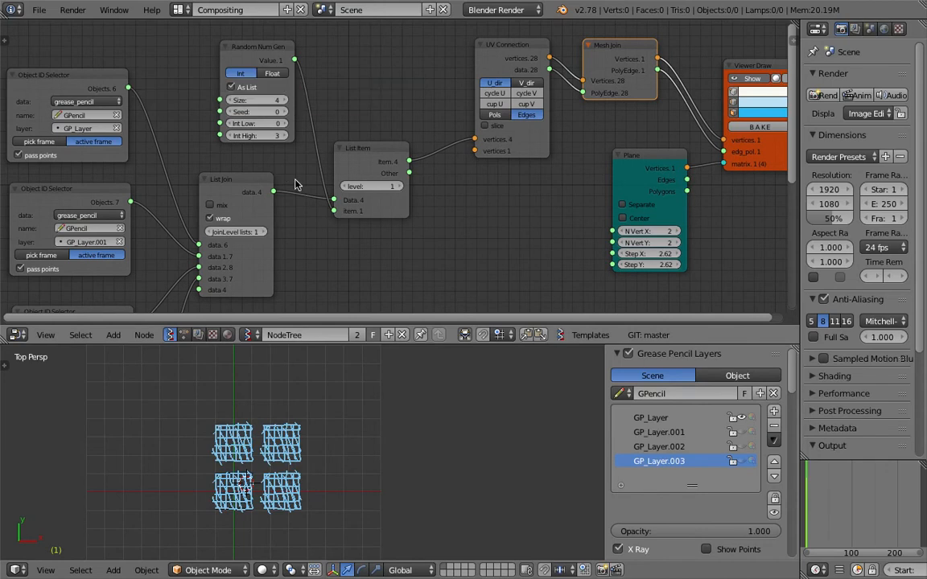
# Move List Item closer to UV Connection and try a higher level before restoring it to 1.
pyautogui.moveTo(295, 185); pyautogui.dragTo(330, 191, button='middle')
pyautogui.moveTo(388, 157); pyautogui.dragTo(407, 140)
pyautogui.click(445, 174)
pyautogui.click(395, 176)
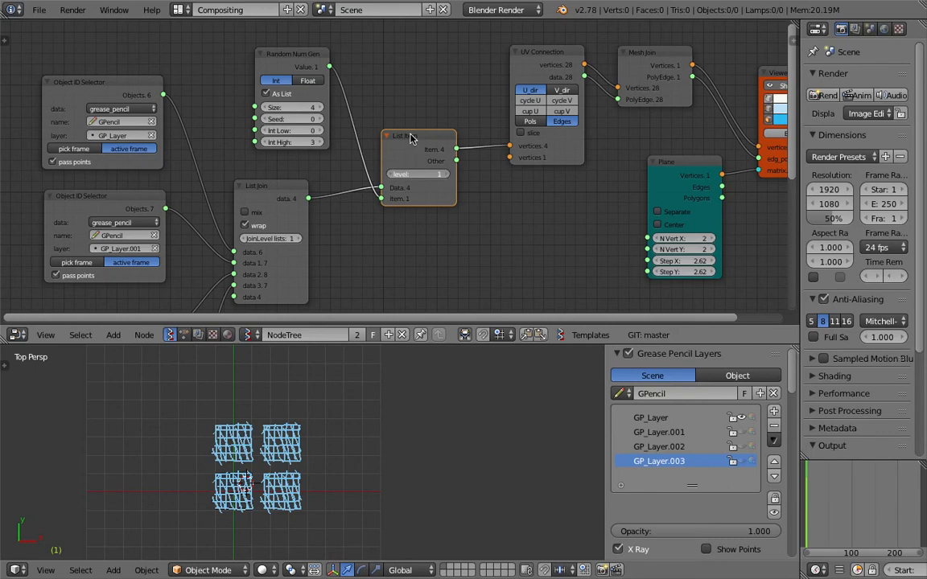
# Try List Item at level 0 before restoring level 1, and try List Join's mix option before turning it off.
pyautogui.moveTo(441, 175); pyautogui.dragTo(426, 175)
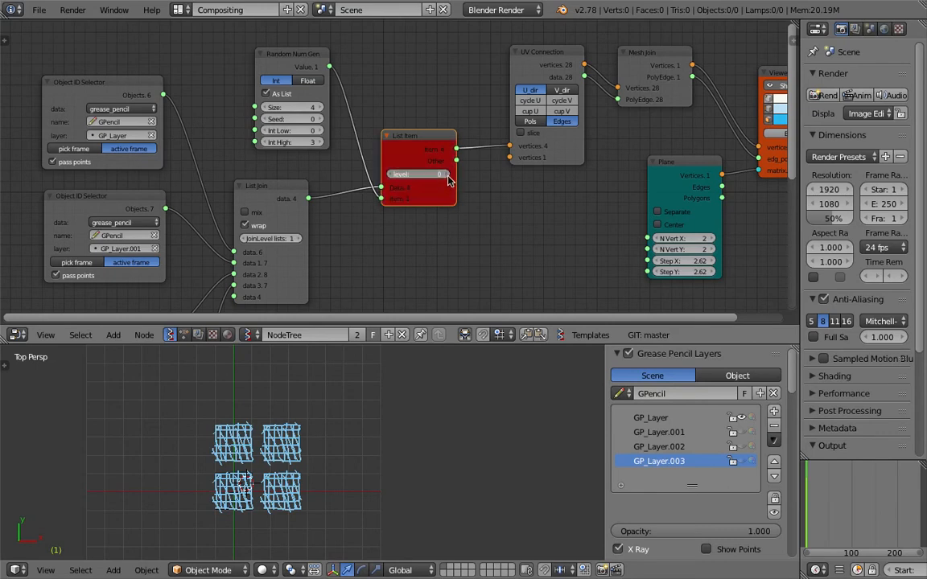
pyautogui.click(448, 177)
pyautogui.moveTo(386, 230); pyautogui.dragTo(415, 214, button='middle')
pyautogui.click(275, 193)
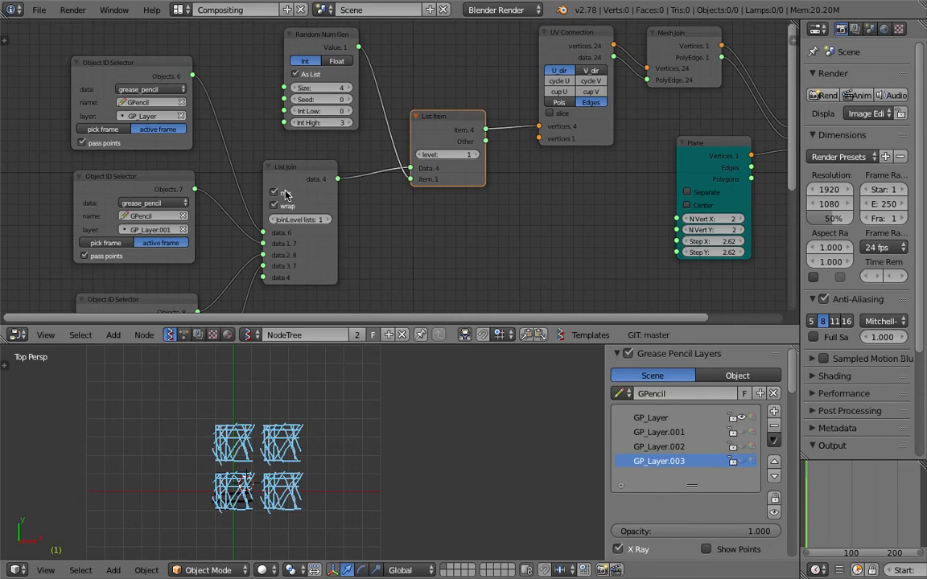
pyautogui.click(283, 194)
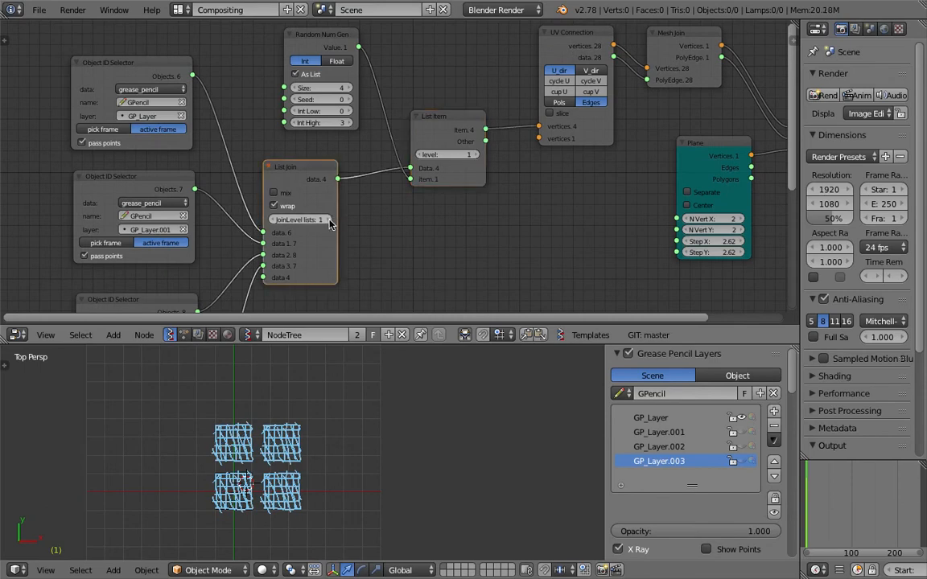
# Set List Join's JoinLevel lists to 2 and disable wrap, trying mix on and off for comparison.
pyautogui.click(329, 221)
pyautogui.click(286, 206)
pyautogui.click(285, 194)
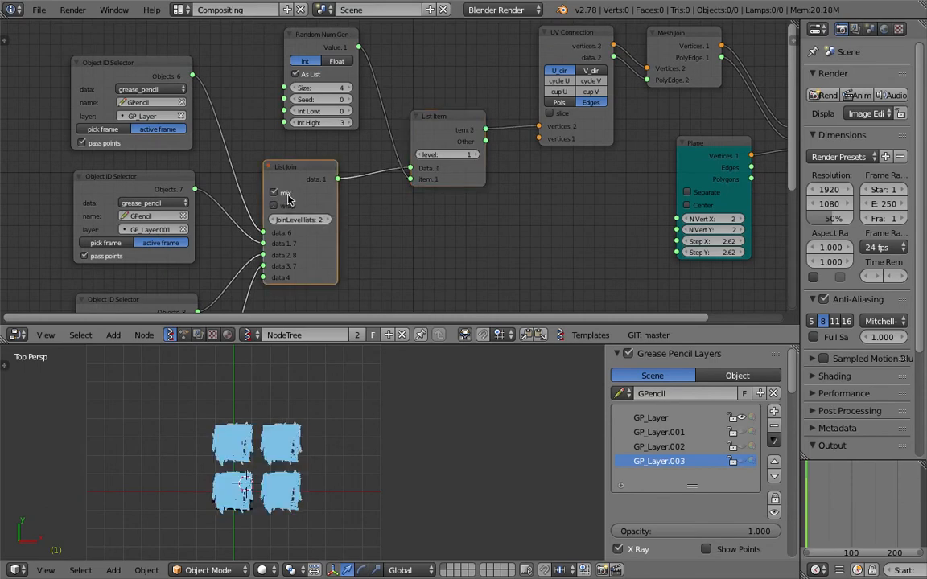
pyautogui.click(286, 194)
pyautogui.click(281, 193)
pyautogui.click(281, 193)
pyautogui.click(277, 220)
pyautogui.click(323, 220)
pyautogui.click(285, 206)
pyautogui.click(285, 205)
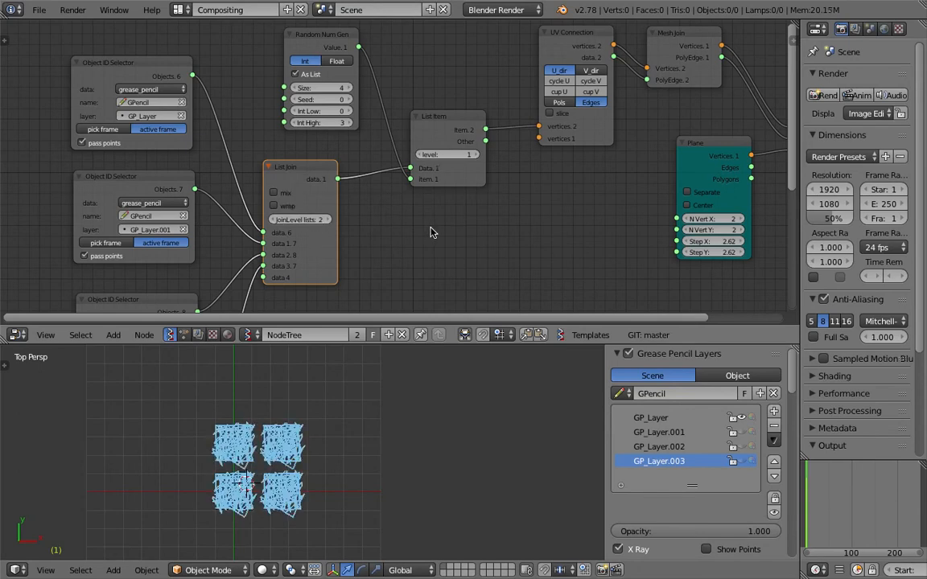
pyautogui.scroll(-2, 431, 232)
pyautogui.click(39, 10)
pyautogui.click(56, 43)
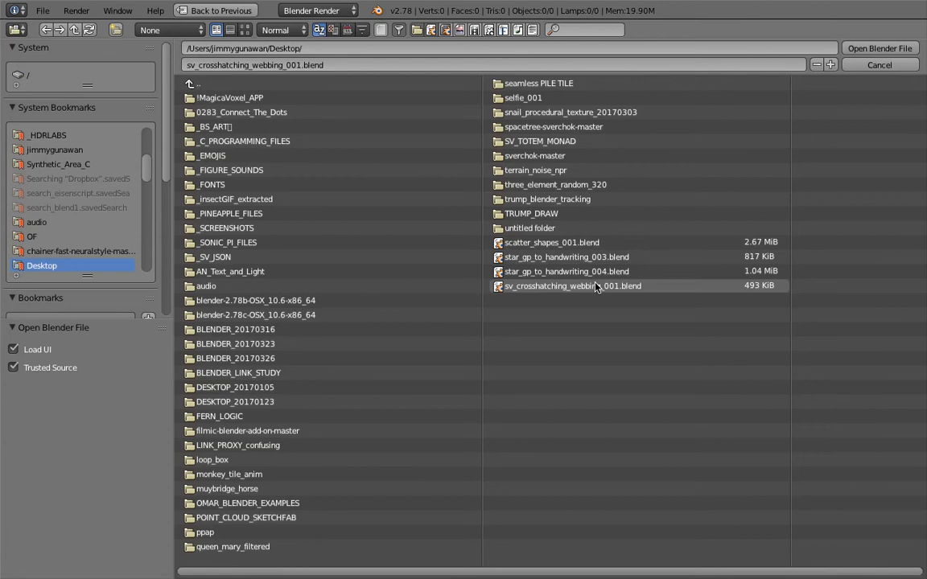
pyautogui.click(869, 66)
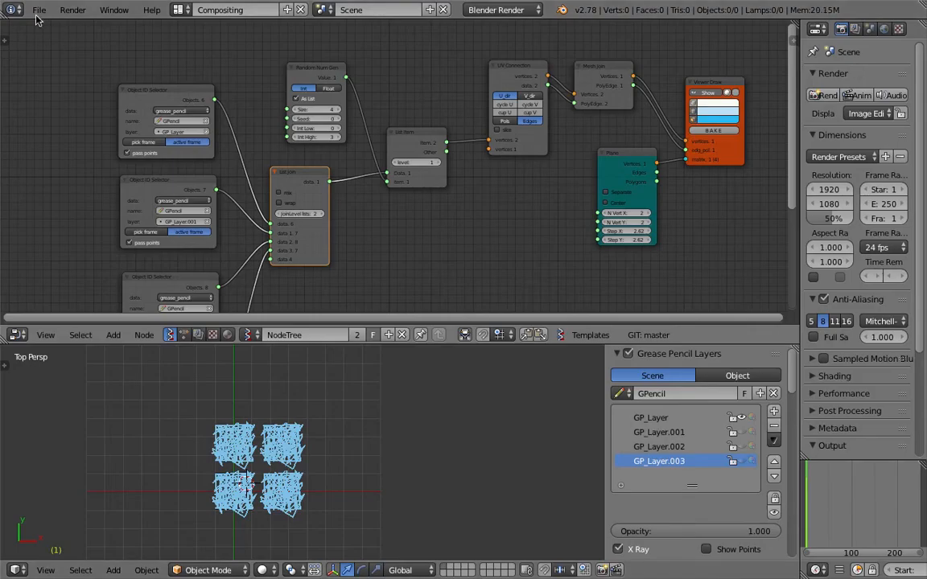
# Save the file as a new incremented version named sv_crosshatching_webbing_002.blend.
pyautogui.click(21, 10)
pyautogui.click(61, 117)
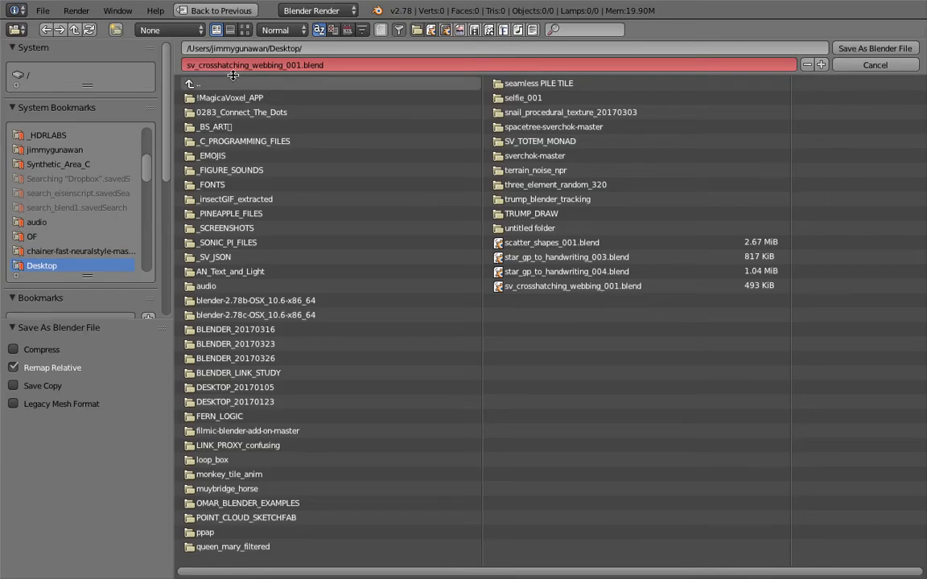
pyautogui.click(821, 65)
pyautogui.click(846, 49)
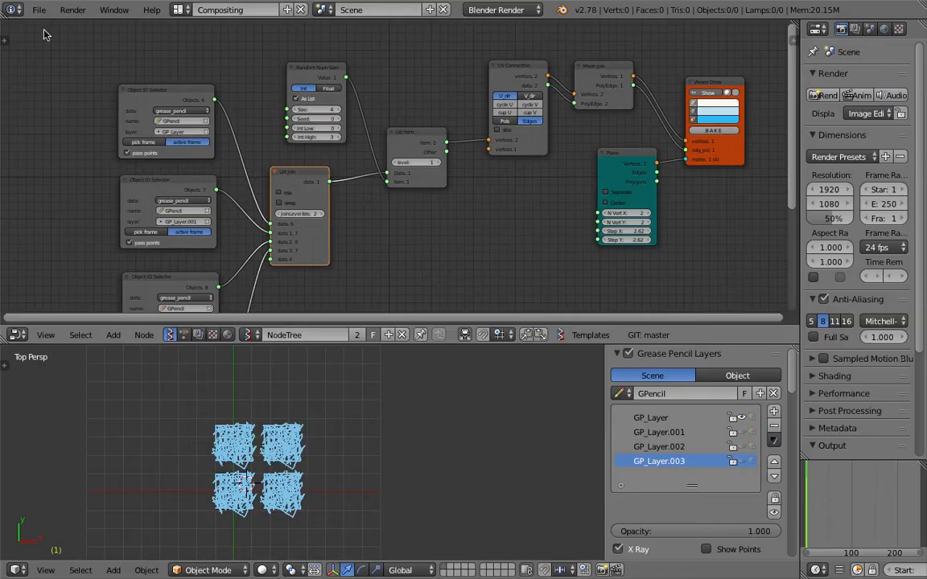
# Open scatter_shapes_001.blend from the Desktop and enlarge the node editor to examine its Sverchok node tree.
pyautogui.click(20, 10)
pyautogui.click(50, 40)
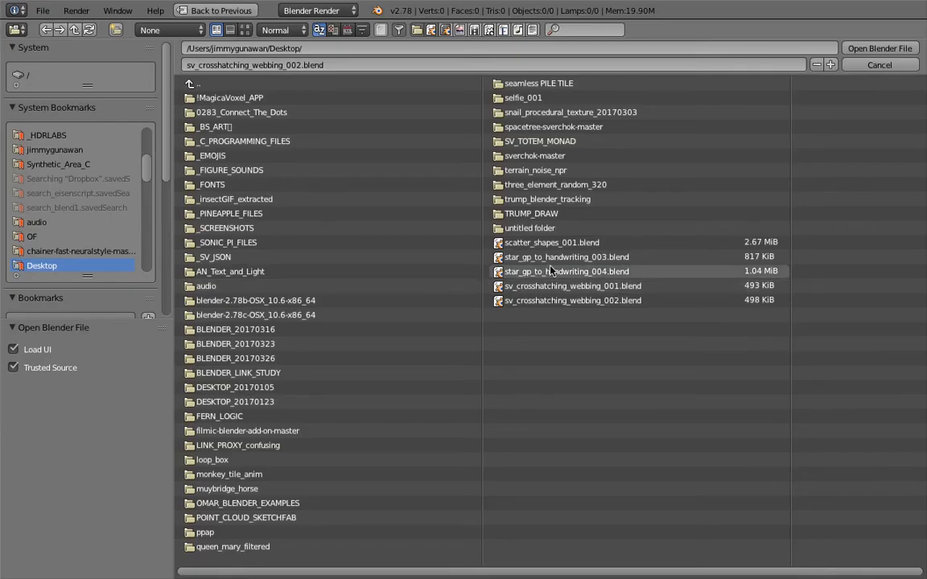
pyautogui.click(601, 243)
pyautogui.click(879, 49)
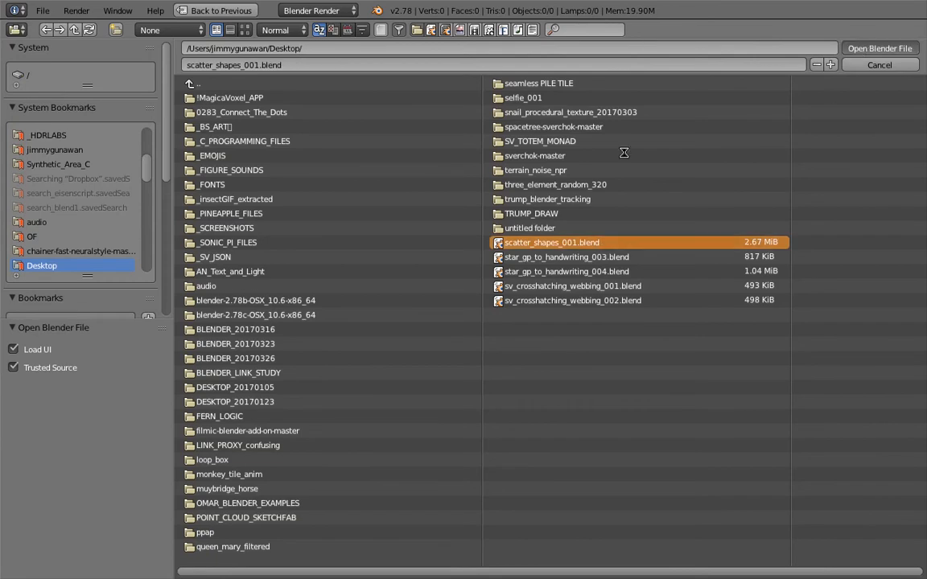
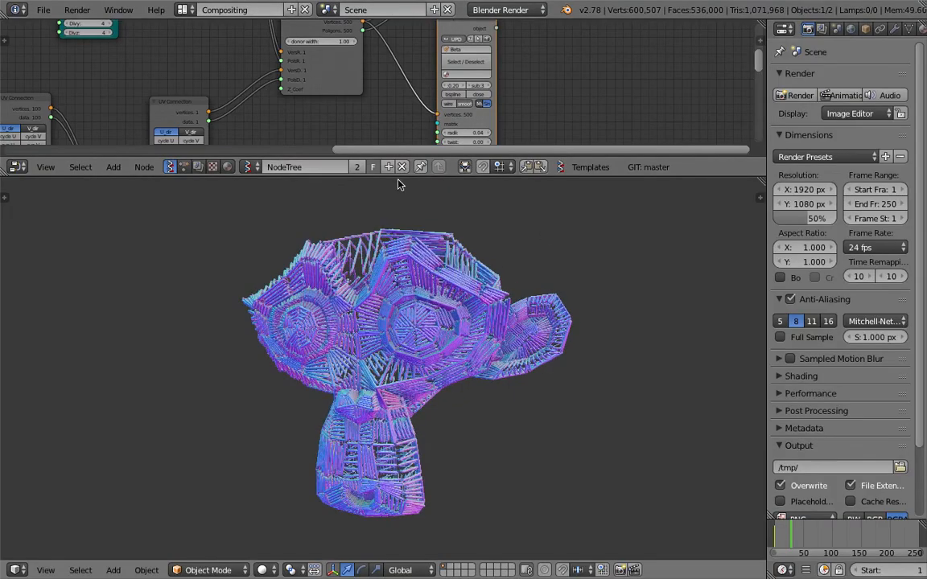
pyautogui.moveTo(395, 175); pyautogui.dragTo(395, 306)
pyautogui.moveTo(208, 178); pyautogui.dragTo(493, 136, button='middle')
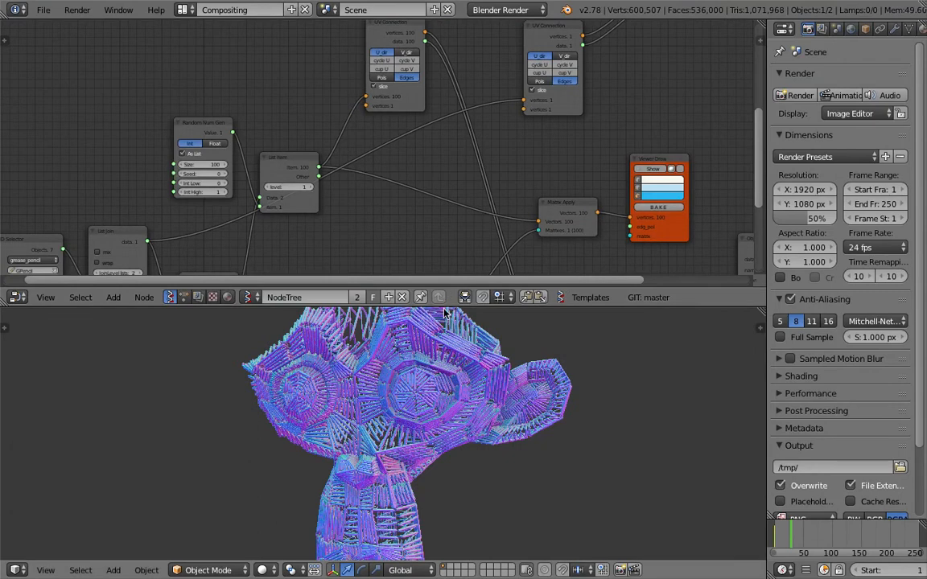
pyautogui.moveTo(442, 286); pyautogui.dragTo(418, 360)
pyautogui.moveTo(303, 297); pyautogui.dragTo(496, 163, button='middle')
# Spread out the two Object ID Selectors and the three List Join nodes to expose how each layer is joined.
pyautogui.moveTo(181, 139); pyautogui.dragTo(108, 116)
pyautogui.moveTo(211, 240); pyautogui.dragTo(142, 220)
pyautogui.click(147, 118)
pyautogui.moveTo(147, 121); pyautogui.dragTo(141, 114)
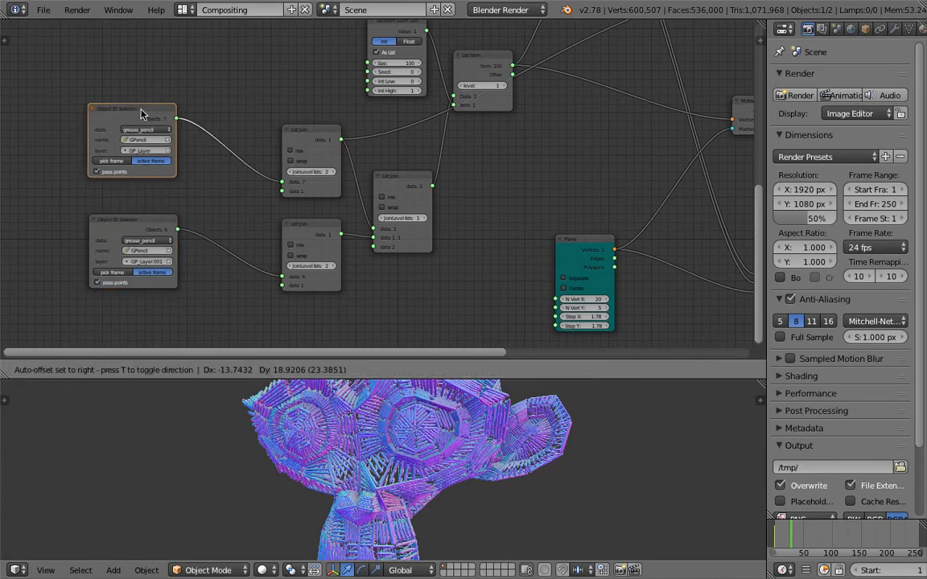
pyautogui.moveTo(293, 130); pyautogui.dragTo(241, 101)
pyautogui.moveTo(294, 223); pyautogui.dragTo(247, 205)
pyautogui.scroll(2, 247, 202)
pyautogui.moveTo(246, 195); pyautogui.dragTo(296, 182, button='middle')
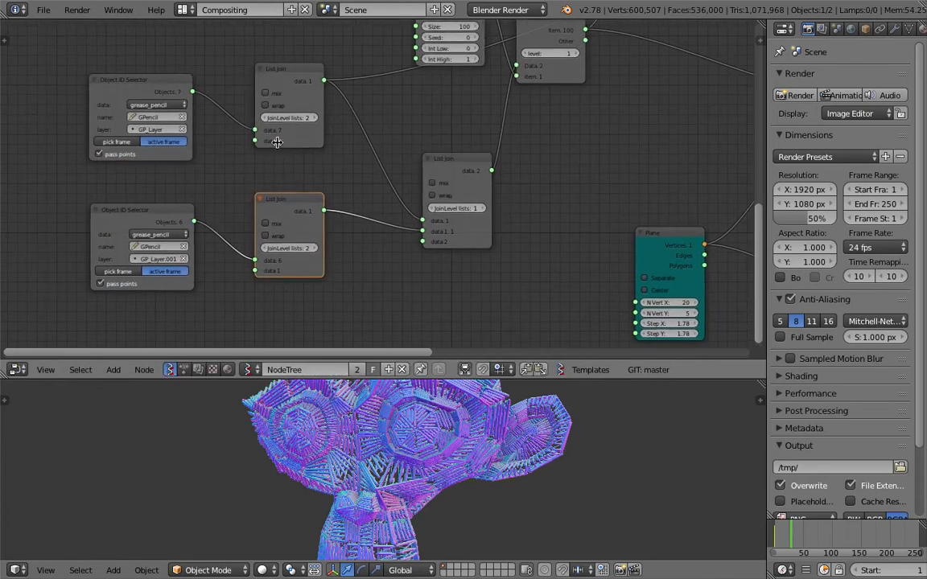
pyautogui.moveTo(266, 92)
pyautogui.mouseDown()
pyautogui.moveTo(255, 98)
pyautogui.moveTo(271, 83)
pyautogui.mouseUp()
pyautogui.moveTo(270, 213); pyautogui.dragTo(246, 215)
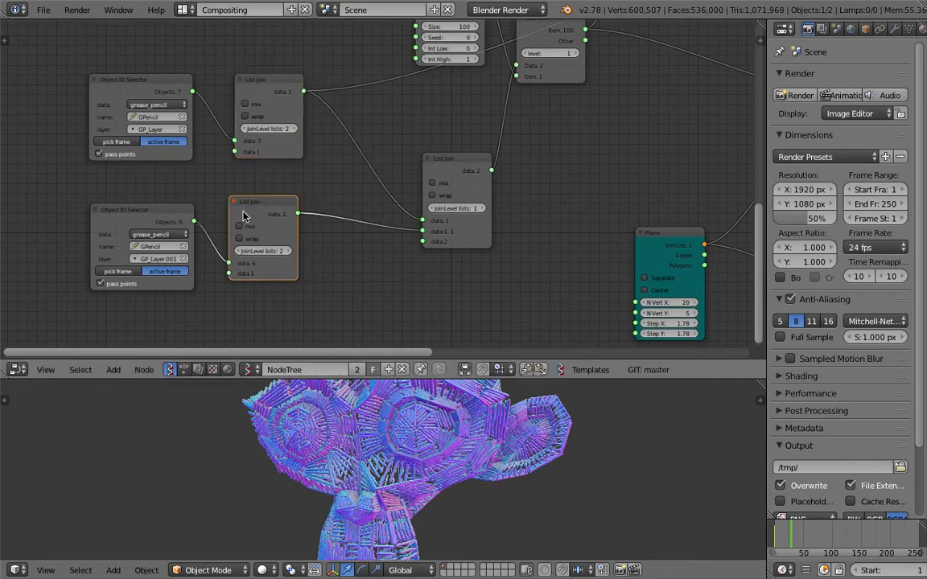
pyautogui.moveTo(439, 165); pyautogui.dragTo(380, 132)
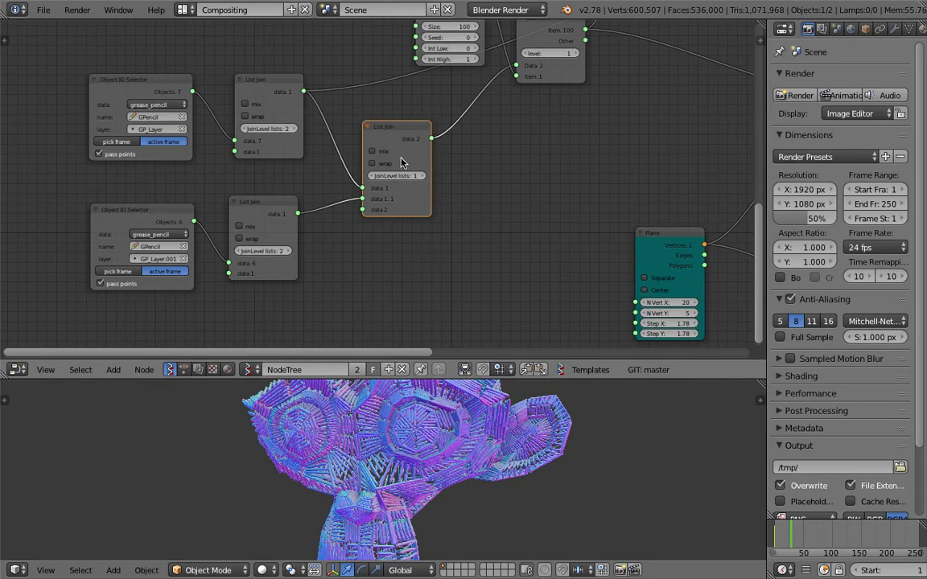
# Reposition List Item and Random Num Gen beside the joined lists to expose their links.
pyautogui.moveTo(399, 111); pyautogui.dragTo(355, 155, button='middle')
pyautogui.moveTo(393, 203); pyautogui.dragTo(307, 273, button='middle')
pyautogui.moveTo(440, 174); pyautogui.dragTo(441, 198)
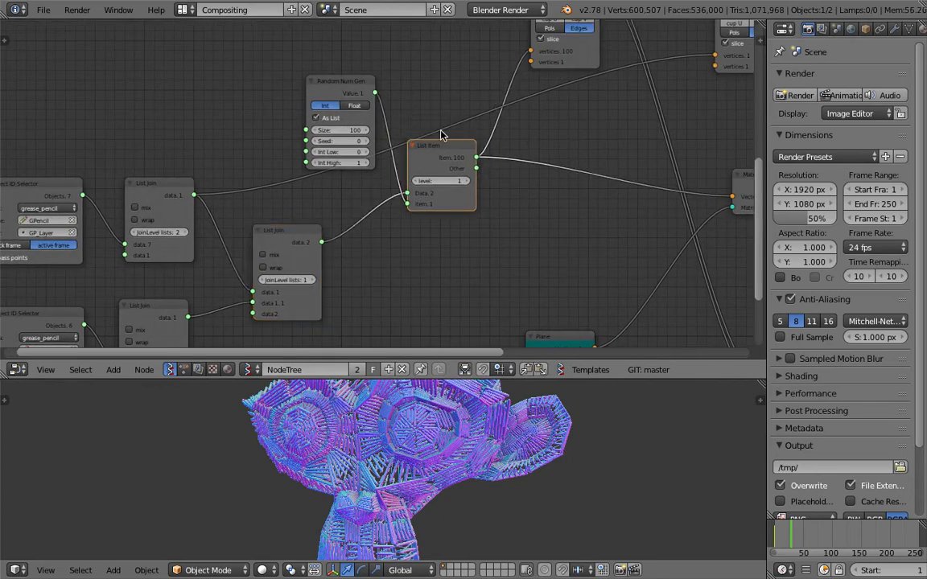
pyautogui.moveTo(302, 346); pyautogui.dragTo(308, 346, button='middle')
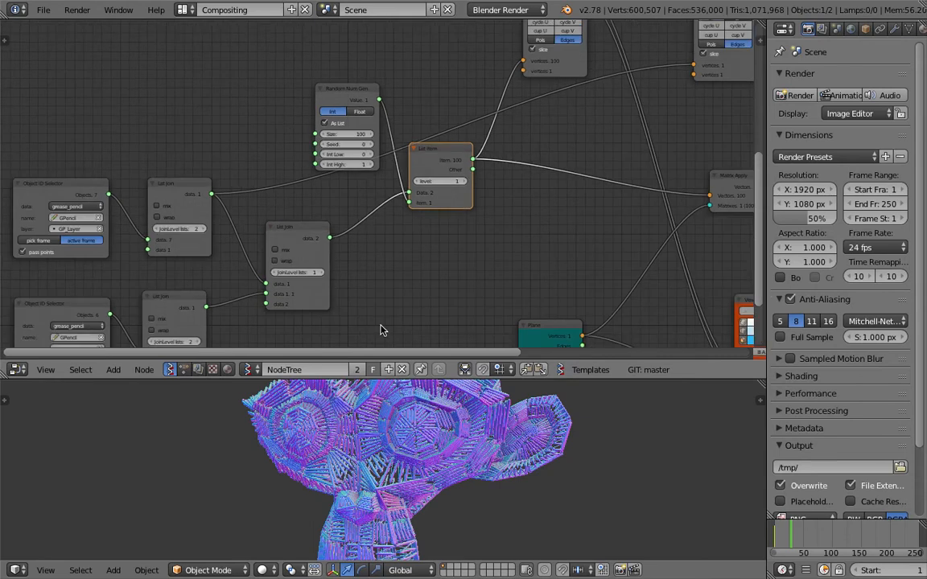
pyautogui.moveTo(432, 132); pyautogui.dragTo(360, 149, button='middle')
pyautogui.moveTo(279, 111); pyautogui.dragTo(261, 76)
pyautogui.moveTo(422, 156); pyautogui.dragTo(325, 162, button='middle')
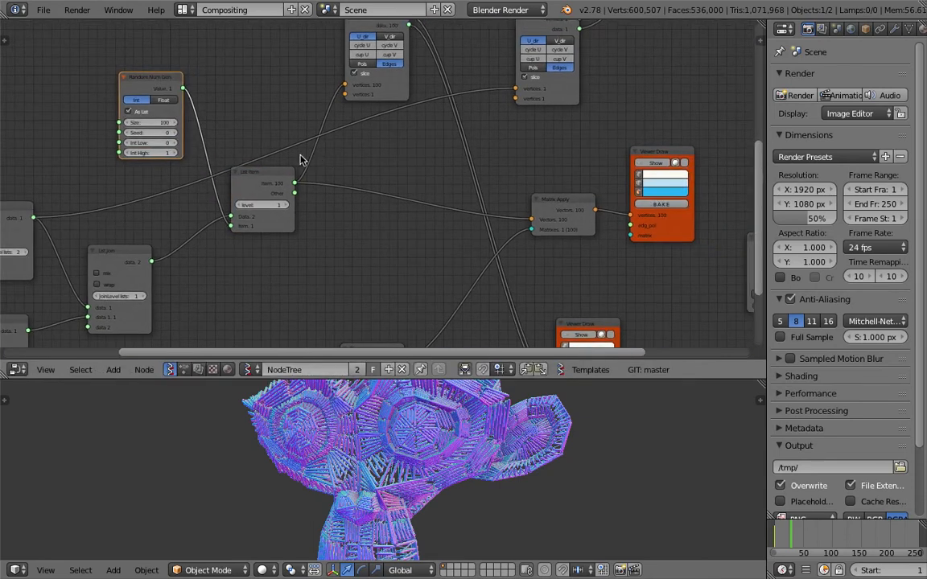
# Reopen the recent file sv_crosshatching_webbing_002.blend.
pyautogui.click(42, 10)
pyautogui.moveTo(81, 57)
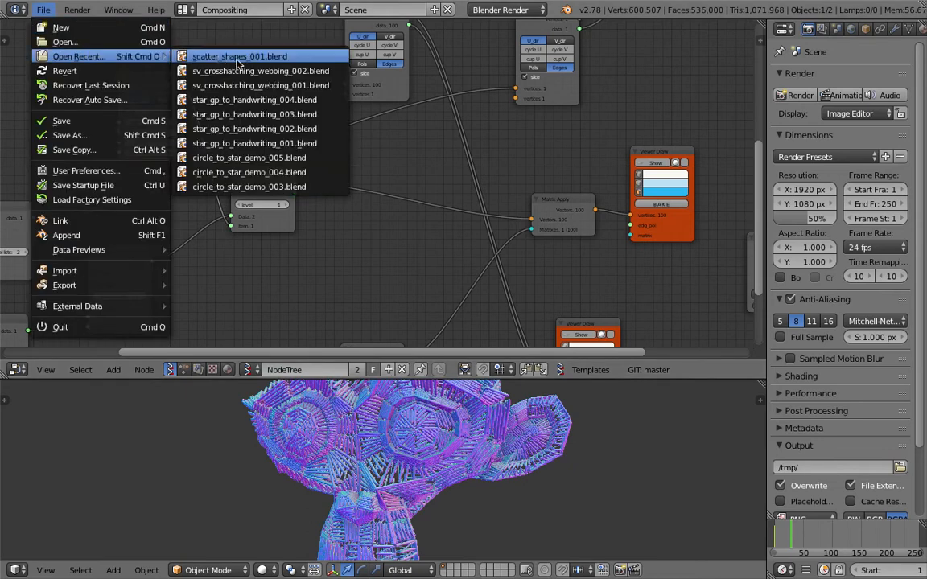
pyautogui.click(264, 71)
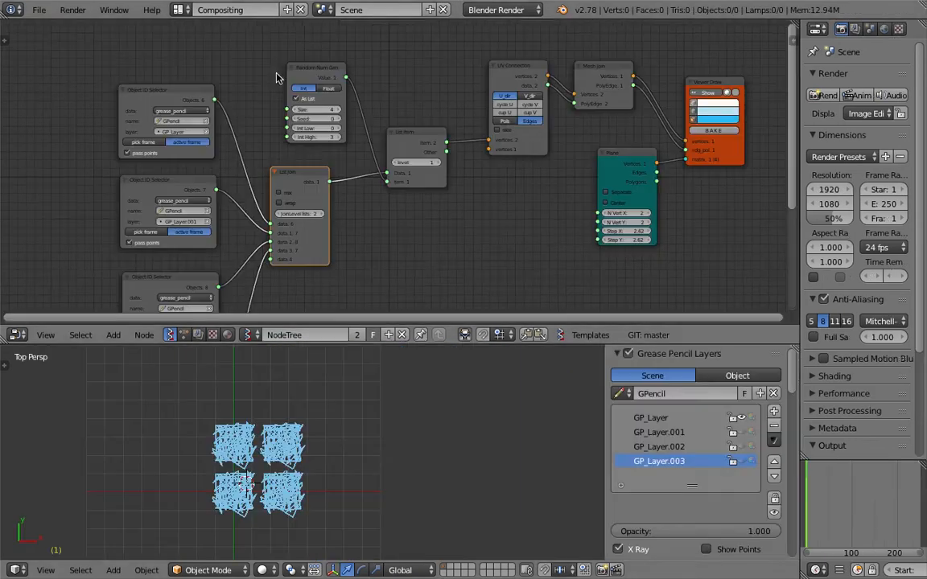
# Move List Join and the four Object ID Selectors apart to make room for extra nodes between them.
pyautogui.moveTo(316, 187); pyautogui.dragTo(340, 127, button='middle')
pyautogui.moveTo(326, 116); pyautogui.dragTo(363, 135)
pyautogui.scroll(-3, 243, 72)
pyautogui.moveTo(204, 66); pyautogui.dragTo(221, 74, button='middle')
pyautogui.moveTo(221, 74); pyautogui.dragTo(138, 52)
pyautogui.moveTo(279, 147); pyautogui.dragTo(174, 169)
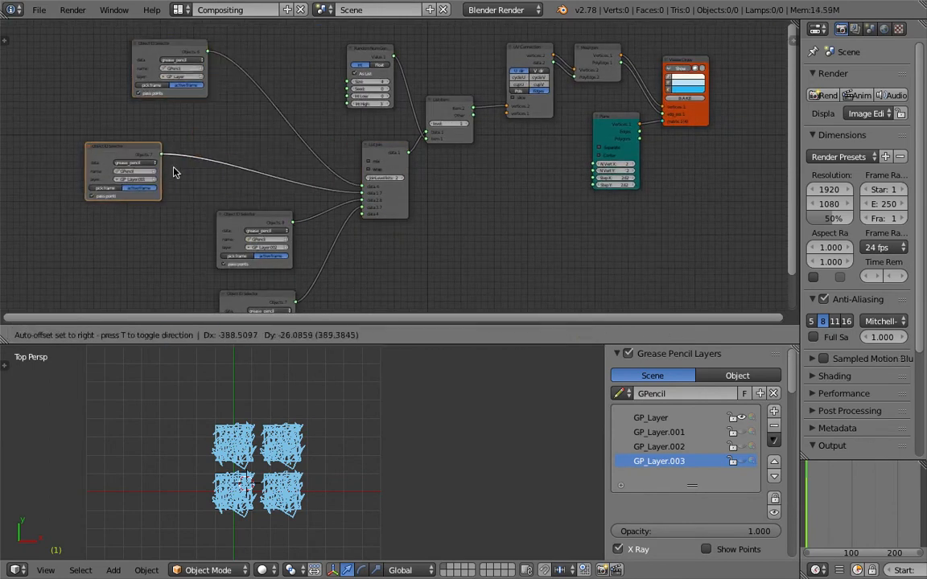
pyautogui.moveTo(242, 229); pyautogui.dragTo(164, 258)
pyautogui.moveTo(230, 293); pyautogui.dragTo(152, 296)
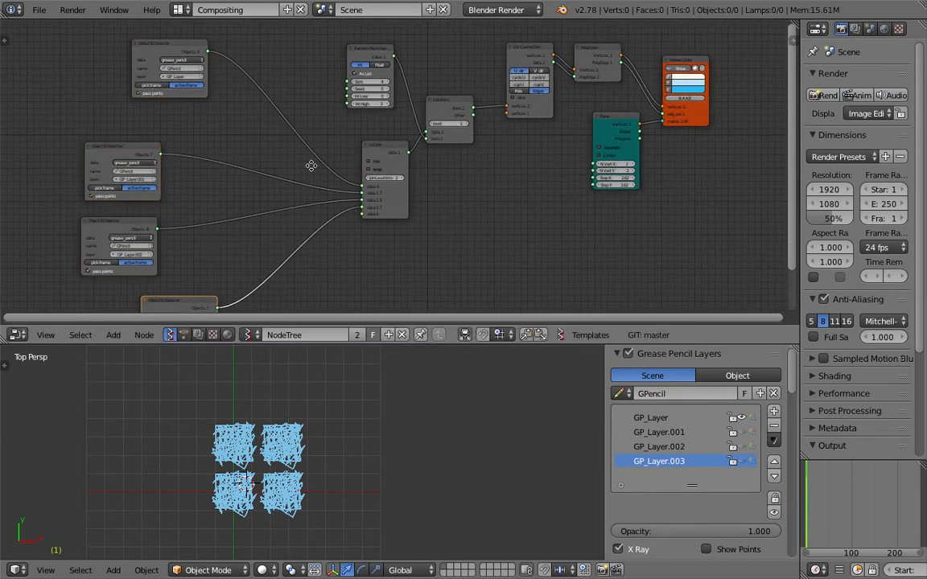
# Cut all links between the Object ID Selectors and List Join.
pyautogui.moveTo(310, 165); pyautogui.dragTo(316, 147, button='middle')
pyautogui.keyDown('ctrl'); pyautogui.moveTo(338, 120); pyautogui.dragTo(337, 236); pyautogui.keyUp('ctrl')
pyautogui.moveTo(300, 181); pyautogui.dragTo(332, 213, button='middle')
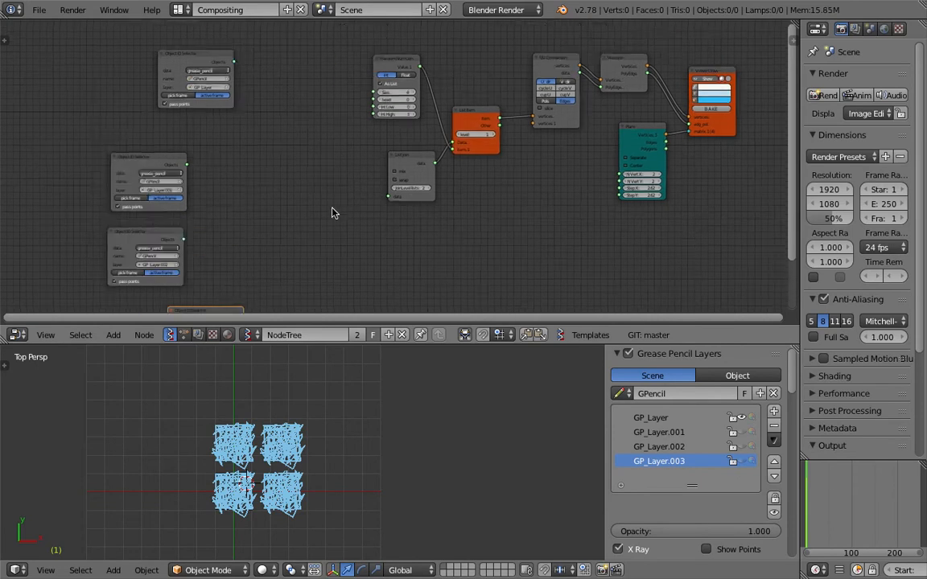
pyautogui.scroll(4, 331, 213)
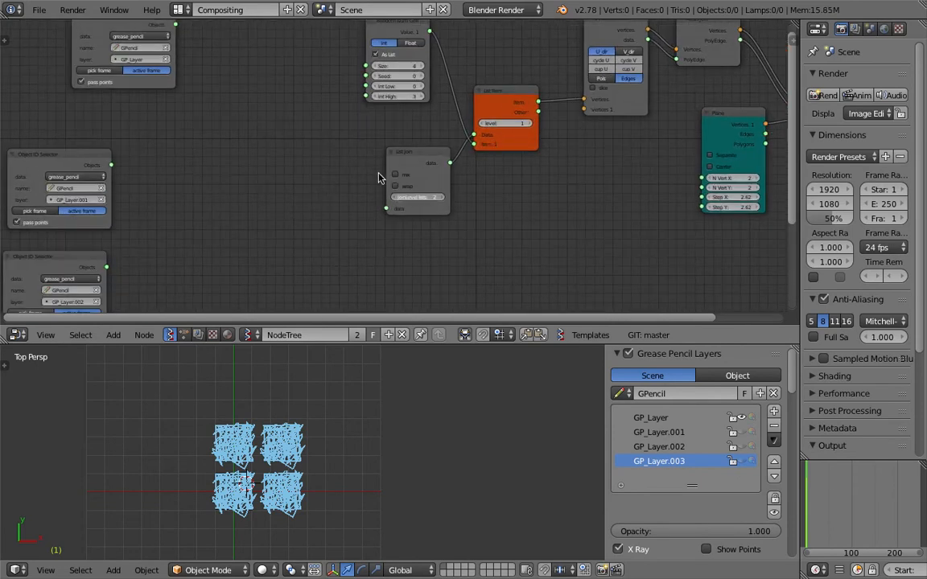
# Delete the Mesh Join node between UV Connection and Viewer Draw.
pyautogui.moveTo(504, 141); pyautogui.dragTo(442, 203, button='middle')
pyautogui.moveTo(652, 94); pyautogui.dragTo(485, 126, button='middle')
pyautogui.click(491, 116)
pyautogui.press('x')
# Duplicate List Join with JoinLevel 1 beside the GP_Layer Object ID Selector and link the selector's Objects output to it.
pyautogui.moveTo(207, 200); pyautogui.dragTo(527, 156, button='middle')
pyautogui.moveTo(242, 75); pyautogui.dragTo(212, 79)
pyautogui.scroll(1, 407, 159)
pyautogui.click(512, 214)
pyautogui.hotkey('shift', 'd')
pyautogui.click(300, 103)
pyautogui.moveTo(222, 71); pyautogui.dragTo(271, 155)
pyautogui.click(280, 97)
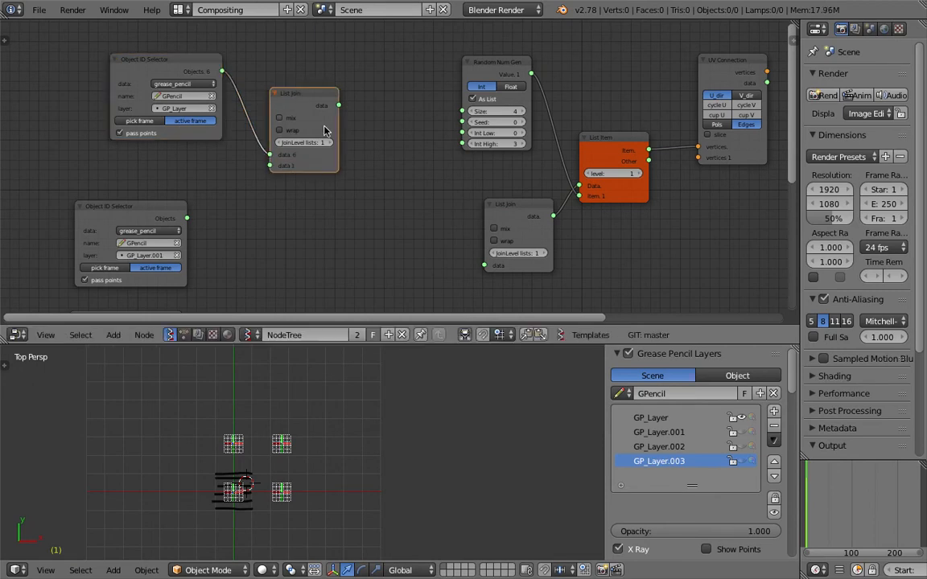
# Duplicate the new List Join beside the GP_Layer.001 selector and link that selector's Objects output to it.
pyautogui.scroll(-2, 294, 118)
pyautogui.hotkey('shift', 'd')
pyautogui.click(315, 229)
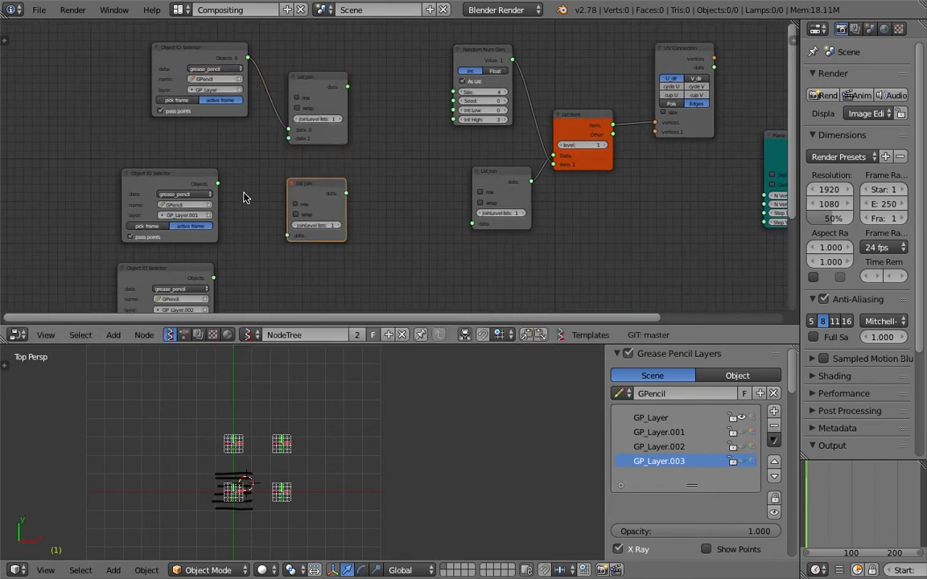
pyautogui.moveTo(216, 187); pyautogui.dragTo(284, 234)
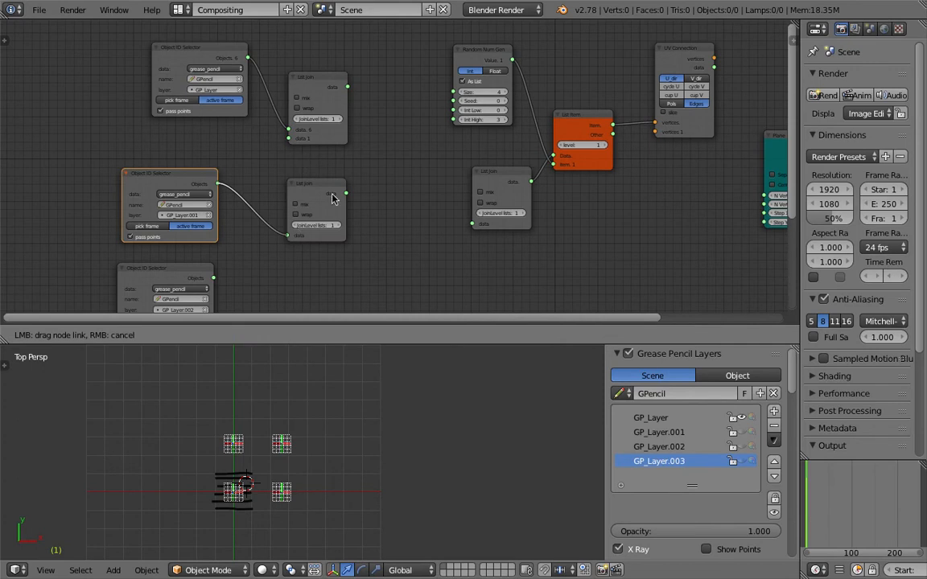
pyautogui.scroll(-1, 341, 134)
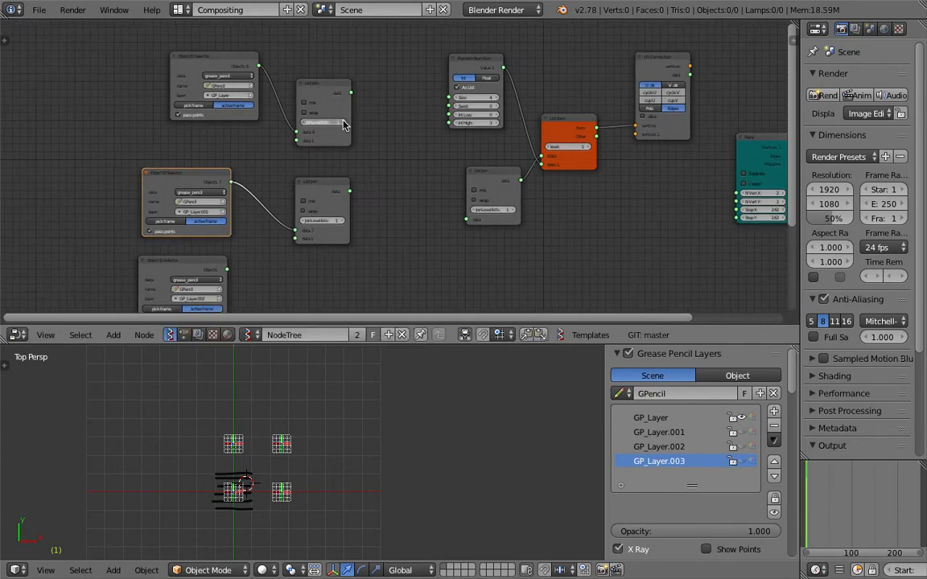
# Set the per-layer List Joins' JoinLevel to 2, and duplicate one for the GP_Layer.002 selector, linking its Objects output.
pyautogui.moveTo(391, 243); pyautogui.dragTo(401, 149, button='middle')
pyautogui.click(327, 107)
pyautogui.hotkey('shift', 'd')
pyautogui.click(328, 206)
pyautogui.moveTo(237, 175); pyautogui.dragTo(262, 198)
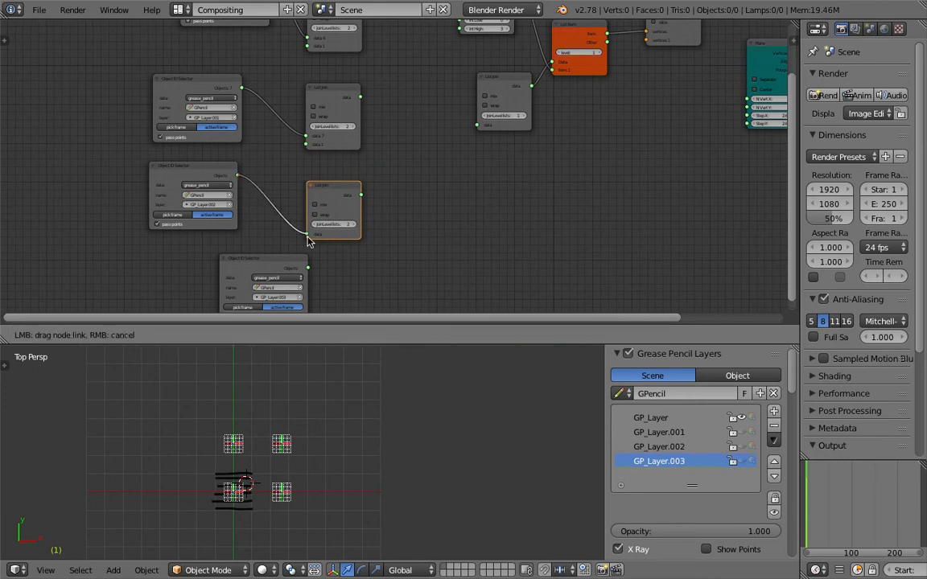
pyautogui.moveTo(329, 191); pyautogui.dragTo(323, 169)
pyautogui.moveTo(238, 174); pyautogui.dragTo(250, 181)
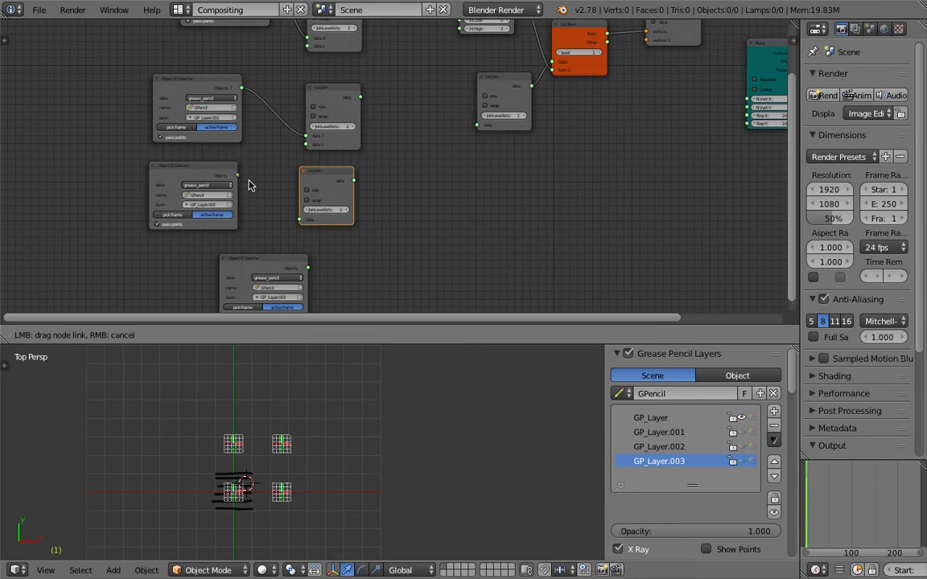
pyautogui.moveTo(306, 217); pyautogui.dragTo(305, 219)
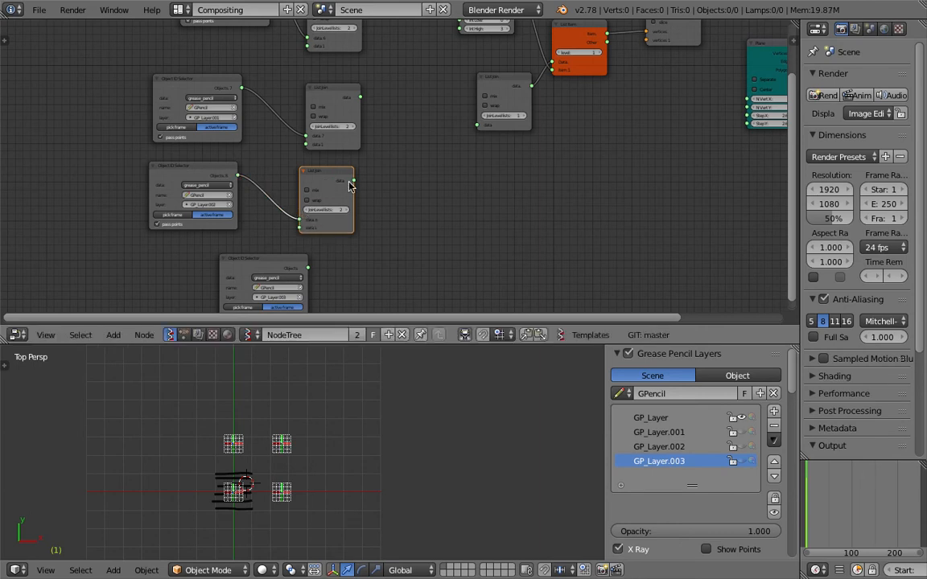
# Duplicate the level 2 List Join beside the GP_Layer.003 selector and link that selector's Objects output to it.
pyautogui.hotkey('shift', 'd')
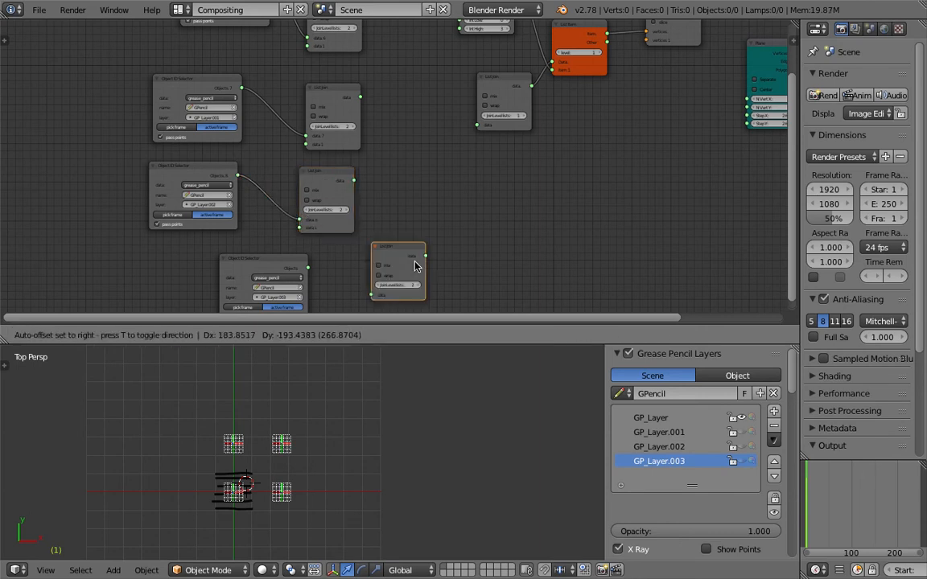
pyautogui.click(342, 278)
pyautogui.moveTo(307, 269); pyautogui.dragTo(333, 306)
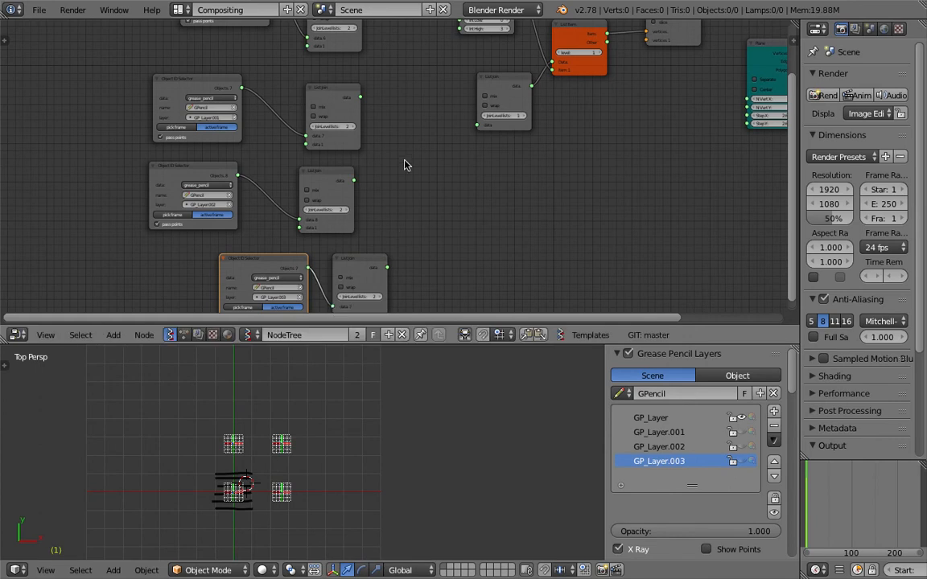
# Link the data outputs of all four per-layer List Joins to separate inputs of the level 1 List Join feeding List Item.
pyautogui.moveTo(412, 156); pyautogui.dragTo(388, 227, button='middle')
pyautogui.scroll(3, 388, 228)
pyautogui.moveTo(324, 29); pyautogui.dragTo(361, 57)
pyautogui.moveTo(440, 158); pyautogui.dragTo(468, 188)
pyautogui.moveTo(321, 152); pyautogui.dragTo(468, 199)
pyautogui.keyDown('shift'); pyautogui.scroll(-1, 393, 202); pyautogui.keyUp('shift')
pyautogui.moveTo(308, 225); pyautogui.dragTo(464, 176)
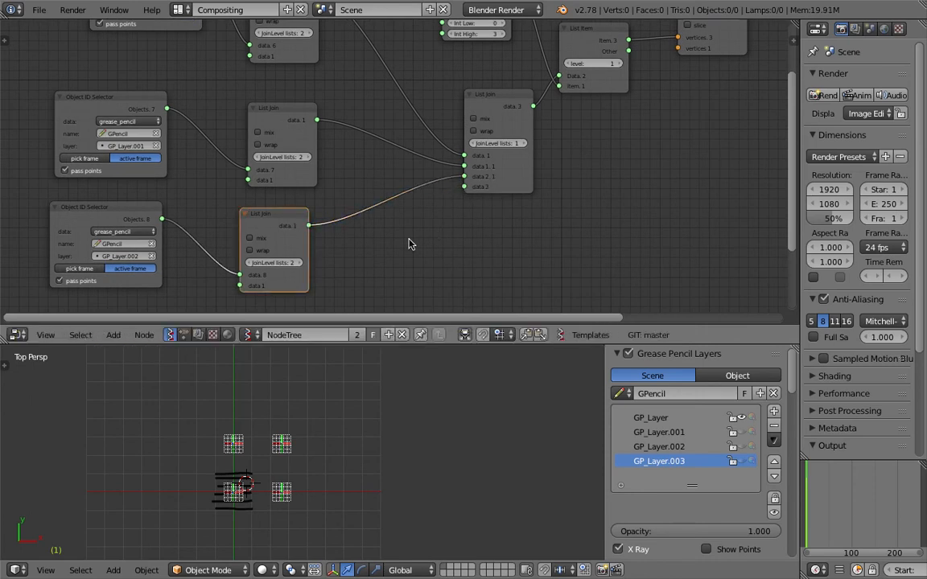
pyautogui.keyDown('shift'); pyautogui.scroll(-1, 335, 216); pyautogui.keyUp('shift')
pyautogui.moveTo(349, 256); pyautogui.dragTo(463, 108)
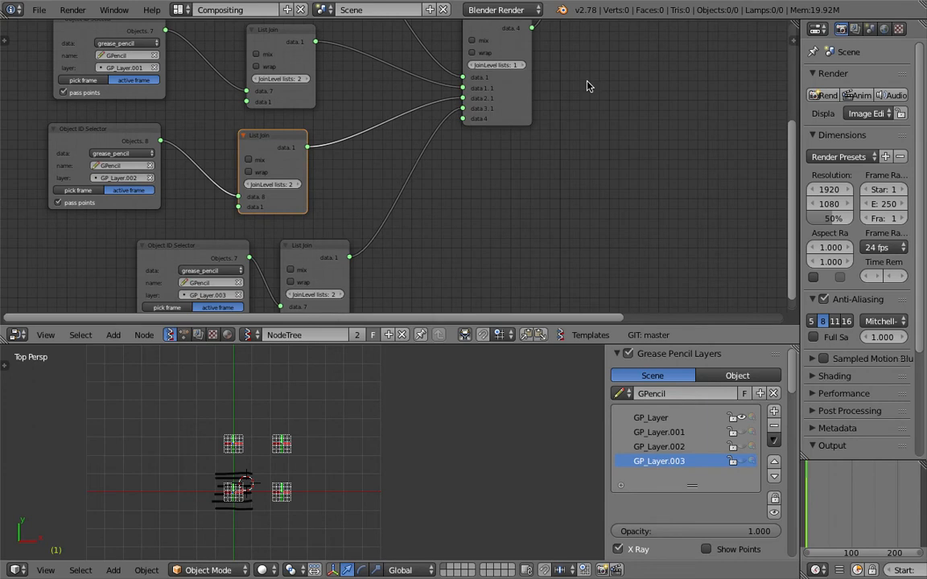
# Link UV Connection's vertices and data outputs to Viewer Draw's vertices and edg_pol inputs.
pyautogui.moveTo(587, 86); pyautogui.dragTo(482, 218, button='middle')
pyautogui.moveTo(527, 122); pyautogui.dragTo(440, 193, button='middle')
pyautogui.moveTo(535, 103); pyautogui.dragTo(472, 125, button='middle')
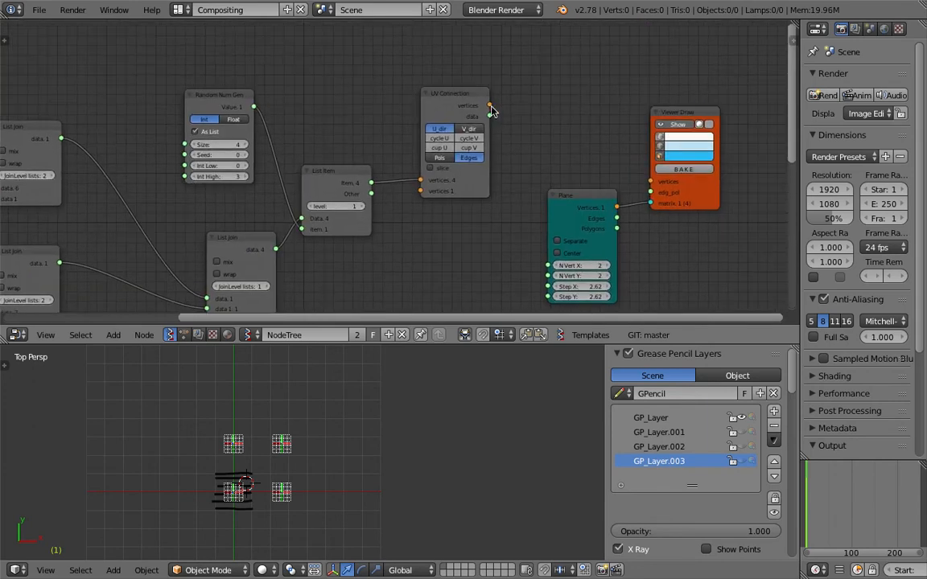
pyautogui.moveTo(489, 105); pyautogui.dragTo(586, 146)
pyautogui.moveTo(658, 184); pyautogui.dragTo(658, 184)
pyautogui.moveTo(489, 116); pyautogui.dragTo(549, 153)
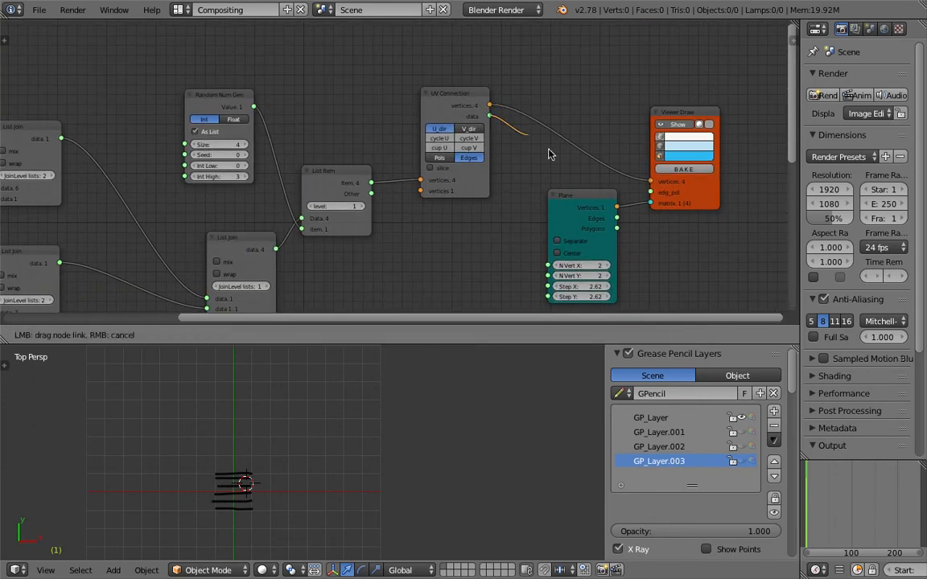
pyautogui.moveTo(661, 194); pyautogui.dragTo(659, 193)
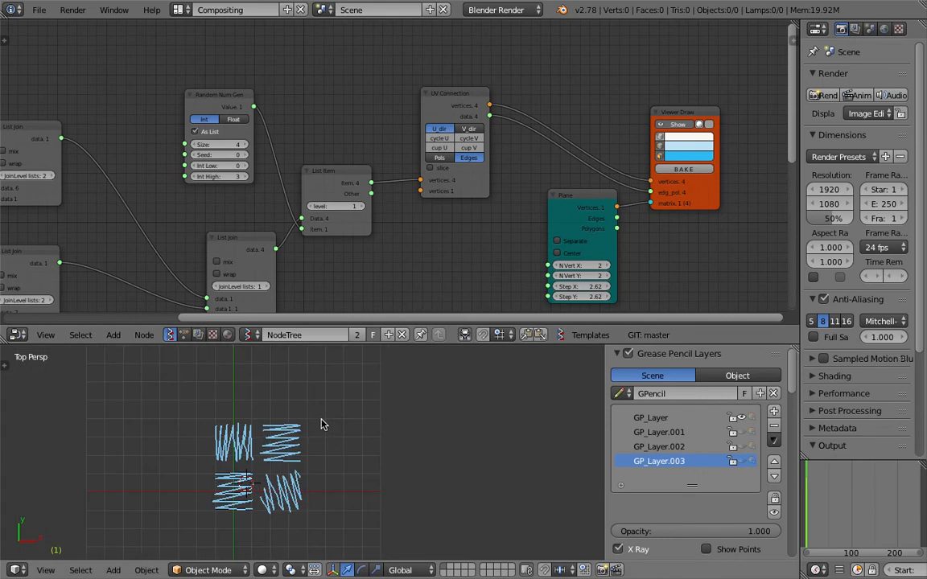
# Save the file, and save an incremented copy as sv_crosshatching_webbing_003.blend.
pyautogui.click(365, 434)
pyautogui.keyDown('shift'); pyautogui.moveTo(365, 433); pyautogui.dragTo(390, 409, button='middle'); pyautogui.keyUp('shift')
pyautogui.moveTo(412, 262); pyautogui.dragTo(403, 203, button='middle')
pyautogui.hotkey('ctrl', 's')
pyautogui.click(408, 183)
pyautogui.click(38, 10)
pyautogui.click(81, 135)
pyautogui.press('KP_Add')
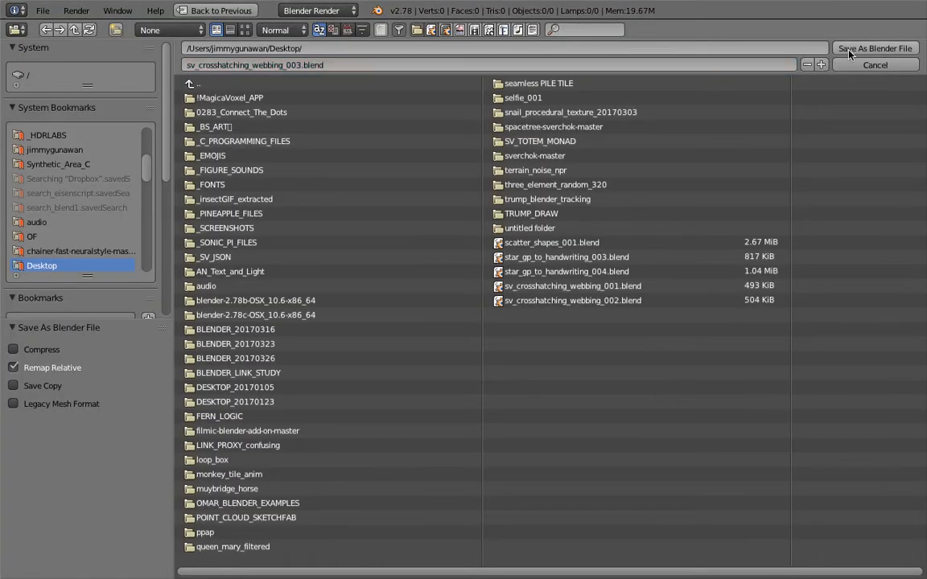
pyautogui.click(872, 49)
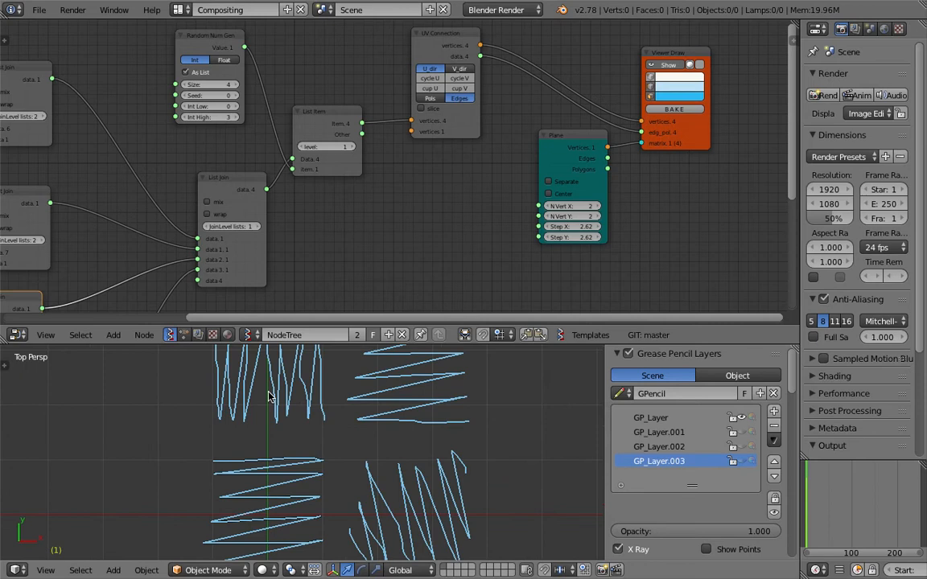
# Enlarge the 3D view area and frame the hatch tiles in it.
pyautogui.scroll(-1, 269, 427)
pyautogui.moveTo(357, 344); pyautogui.dragTo(357, 340)
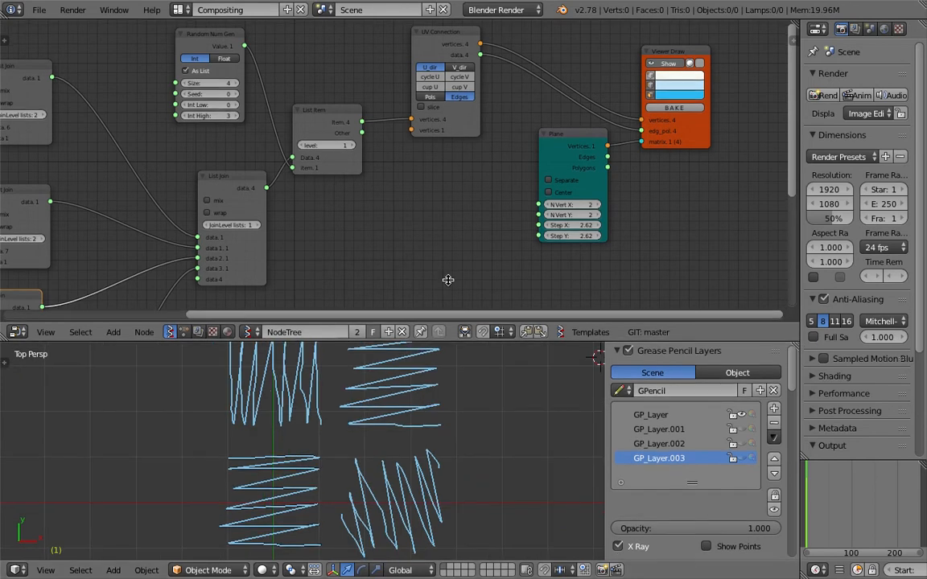
pyautogui.moveTo(448, 280); pyautogui.dragTo(350, 301)
pyautogui.scroll(1, 348, 407)
pyautogui.scroll(-2, 354, 413)
pyautogui.keyDown('shift'); pyautogui.moveTo(359, 420); pyautogui.dragTo(329, 433, button='middle'); pyautogui.keyUp('shift')
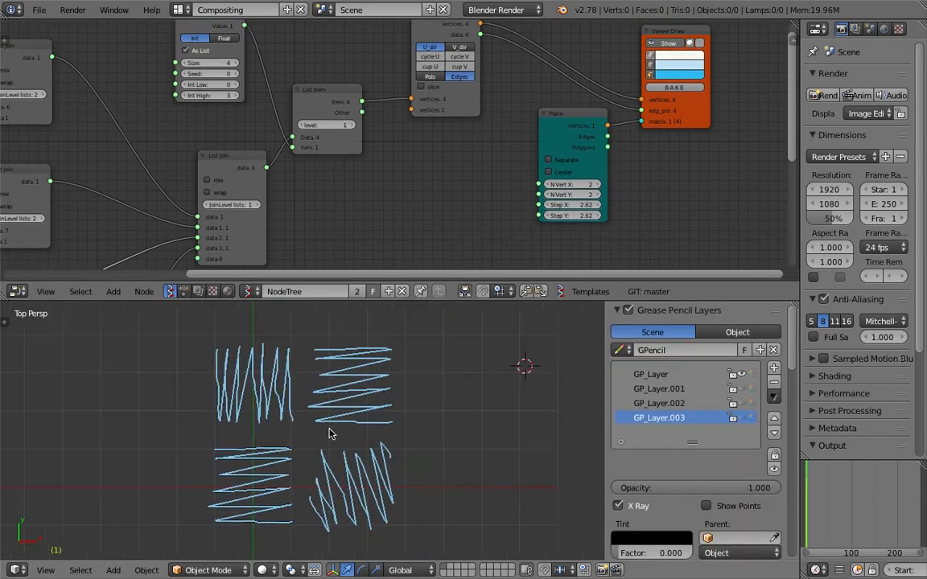
pyautogui.scroll(-2, 483, 217)
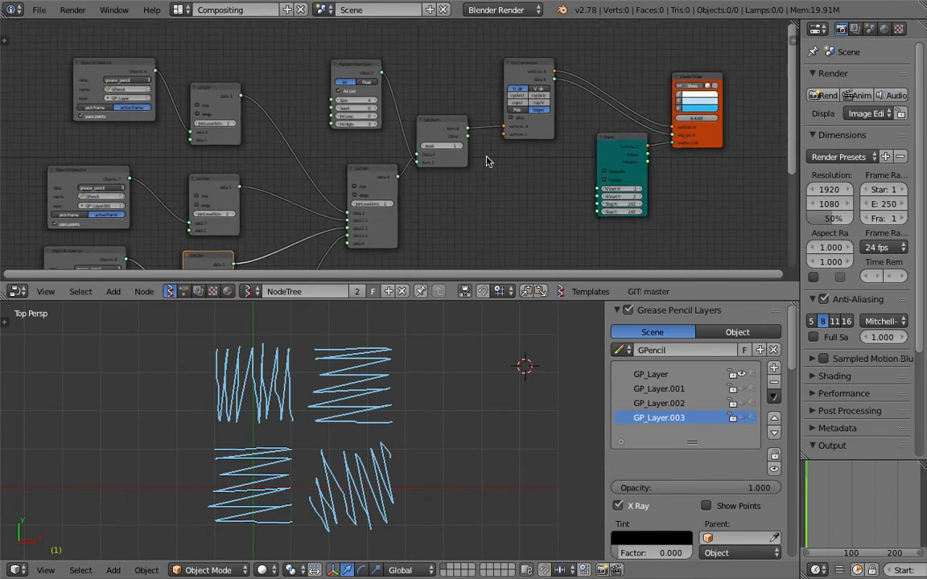
# Nudge the List Item node slightly and save over the current file.
pyautogui.scroll(1, 450, 129)
pyautogui.moveTo(441, 120); pyautogui.dragTo(449, 108)
pyautogui.scroll(2, 470, 118)
pyautogui.moveTo(481, 123); pyautogui.dragTo(431, 183, button='middle')
pyautogui.hotkey('ctrl', 's')
pyautogui.hotkey('ctrl', 's')
pyautogui.click(518, 105)
# Set the Plane node's N Vert X and N Vert Y to 6.
pyautogui.moveTo(295, 162); pyautogui.dragTo(267, 85, button='middle')
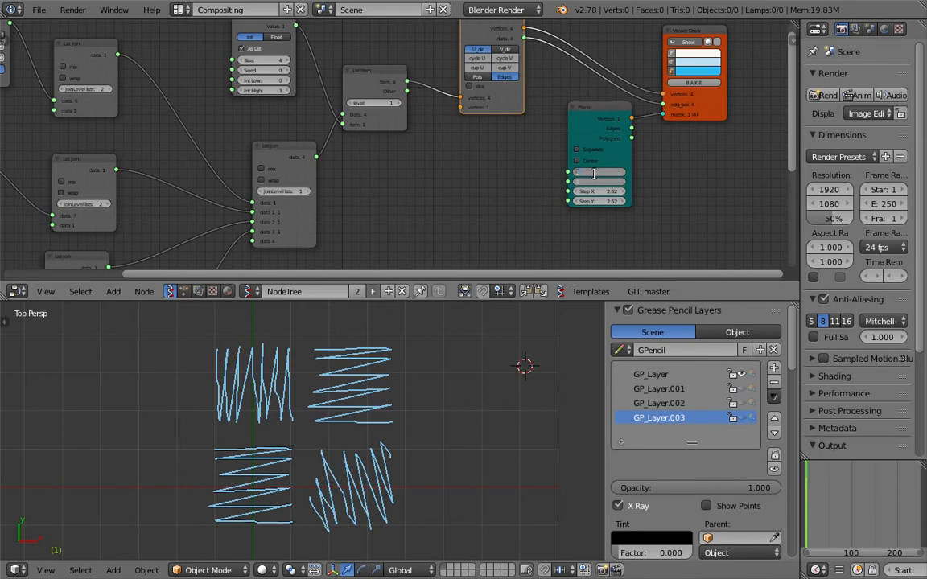
pyautogui.write('6')
pyautogui.press('Return')
pyautogui.scroll(-4, 507, 397)
pyautogui.keyDown('shift'); pyautogui.moveTo(496, 401); pyautogui.dragTo(465, 430, button='middle'); pyautogui.keyUp('shift')
# Set the Random Num Gen node's Size to 36 so every grid tile gets a random layer.
pyautogui.moveTo(278, 67); pyautogui.dragTo(296, 95, button='middle')
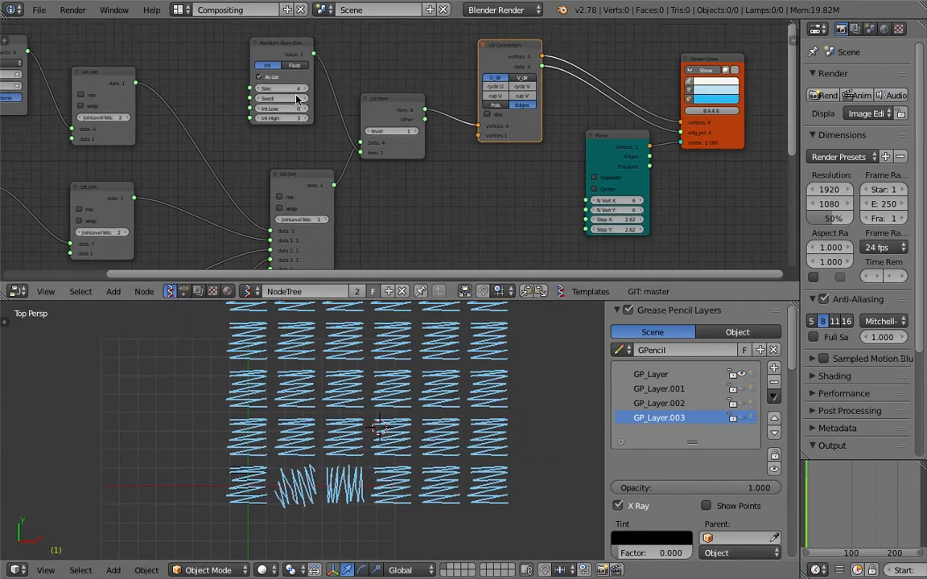
pyautogui.write('36')
pyautogui.press('Return')
pyautogui.scroll(-2, 354, 426)
pyautogui.keyDown('shift'); pyautogui.moveTo(354, 427); pyautogui.dragTo(327, 466, button='middle'); pyautogui.keyUp('shift')
pyautogui.click(509, 368)
pyautogui.click(493, 400)
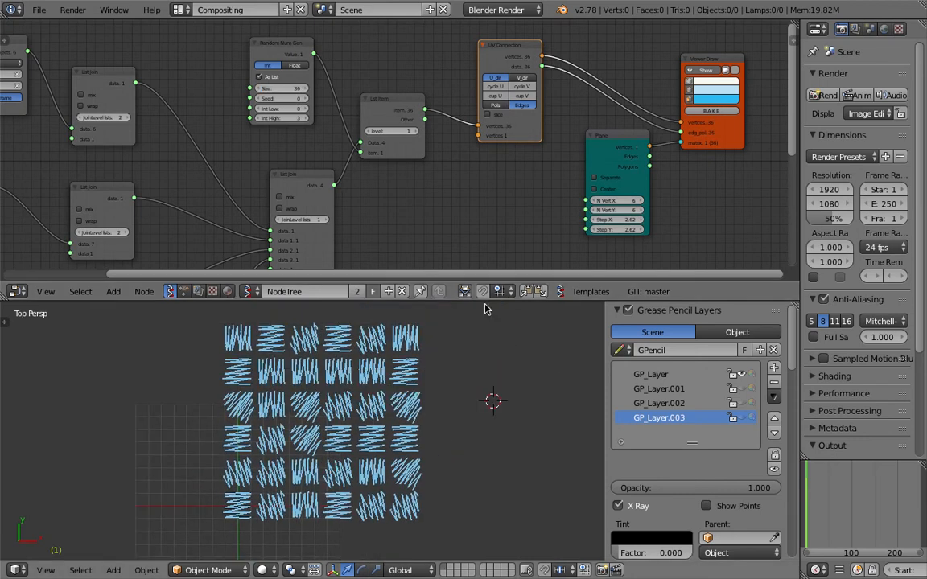
# Enlarge the 3D view area further, examine the hatch pattern up close and save the file.
pyautogui.moveTo(485, 300); pyautogui.dragTo(490, 241)
pyautogui.scroll(4, 252, 334)
pyautogui.scroll(3, 221, 304)
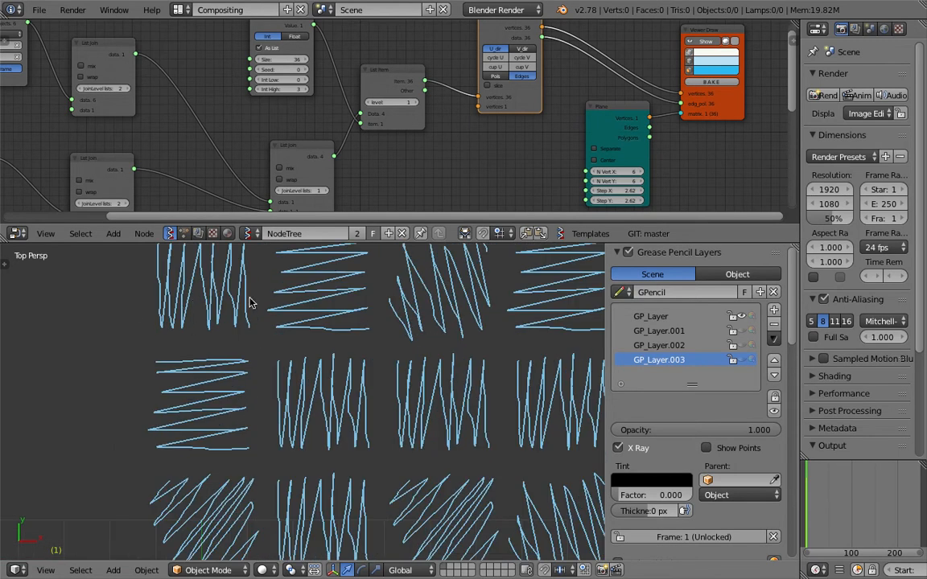
pyautogui.scroll(-2, 249, 302)
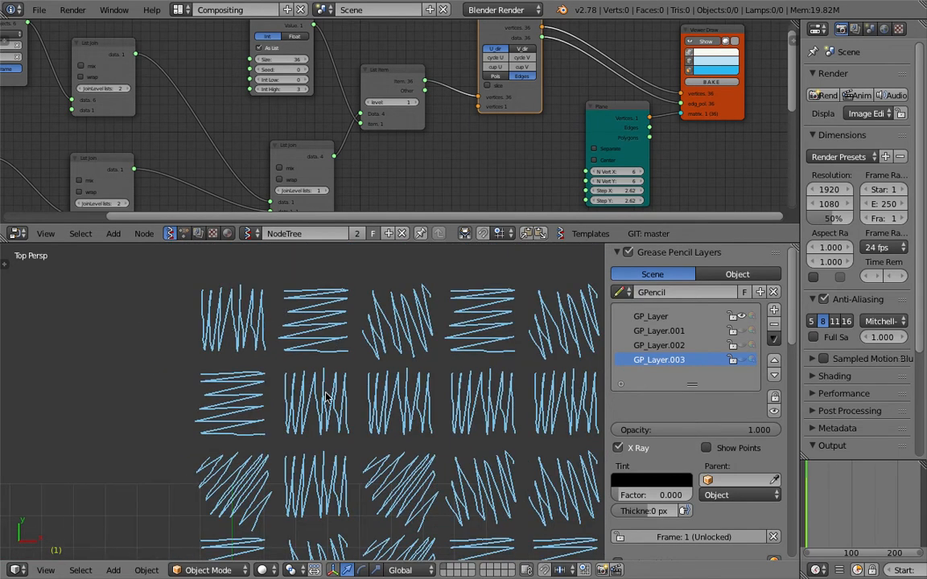
pyautogui.scroll(-3, 326, 396)
pyautogui.hotkey('ctrl', 's')
pyautogui.click(414, 398)
# Reduce the Plane node's Step X and Step Y to 2.17 and check the tile spacing.
pyautogui.moveTo(437, 136); pyautogui.dragTo(376, 99, button='middle')
pyautogui.moveTo(557, 153)
pyautogui.mouseDown()
pyautogui.moveTo(506, 154)
pyautogui.moveTo(521, 153)
pyautogui.mouseUp()
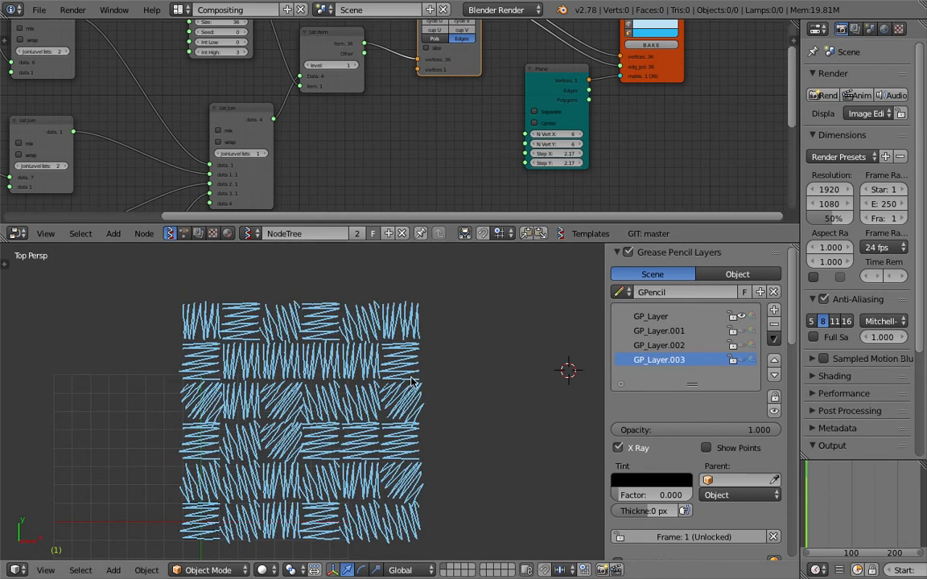
pyautogui.scroll(3, 209, 398)
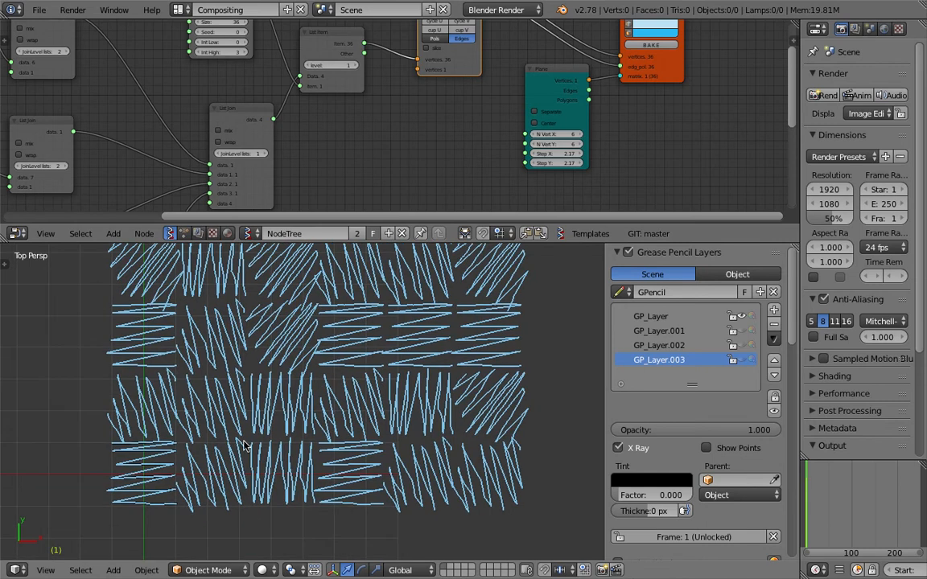
pyautogui.scroll(-2, 354, 408)
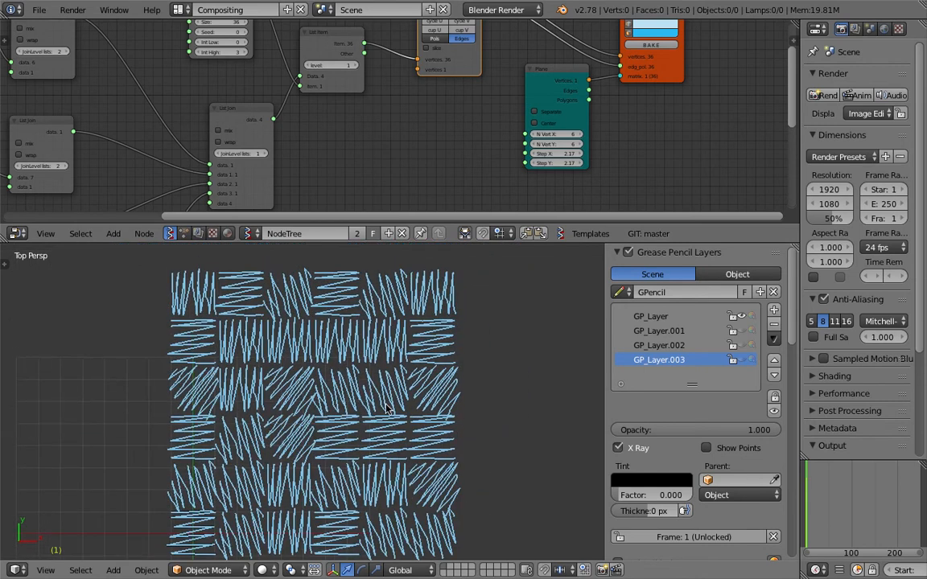
# Set the Random Num Gen node's Seed to 36 and save the file.
pyautogui.moveTo(267, 80); pyautogui.dragTo(280, 104, button='middle')
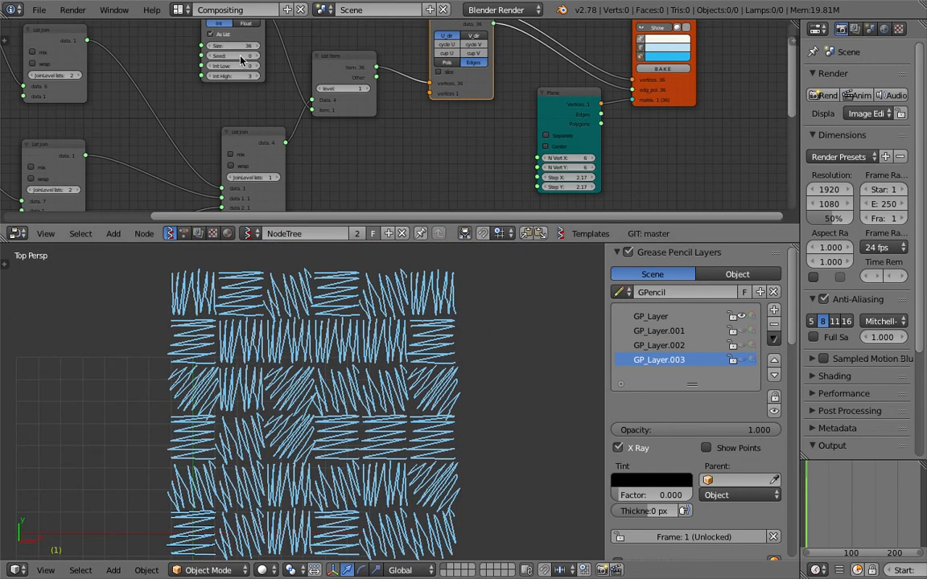
pyautogui.moveTo(230, 56); pyautogui.dragTo(259, 55)
pyautogui.scroll(-3, 405, 422)
pyautogui.hotkey('ctrl', 's')
pyautogui.click(406, 420)
# Tilt the 3D view and save the file under the incremented name sv_crosshatching_webbing_004.blend.
pyautogui.moveTo(452, 101); pyautogui.dragTo(392, 66, button='middle')
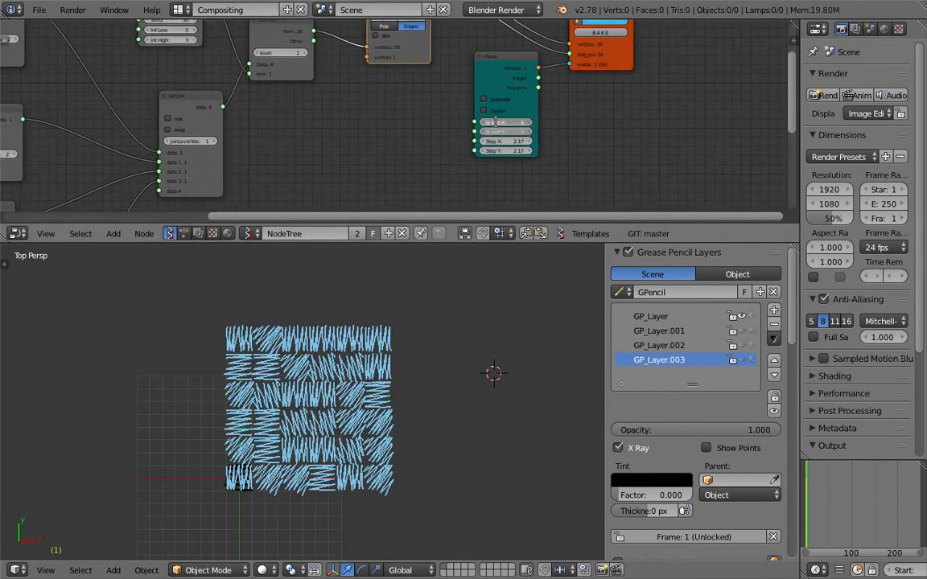
pyautogui.moveTo(414, 378)
pyautogui.mouseDown(button='middle')
pyautogui.moveTo(285, 276)
pyautogui.moveTo(420, 320)
pyautogui.moveTo(395, 326)
pyautogui.mouseUp(button='middle')
pyautogui.click(38, 10)
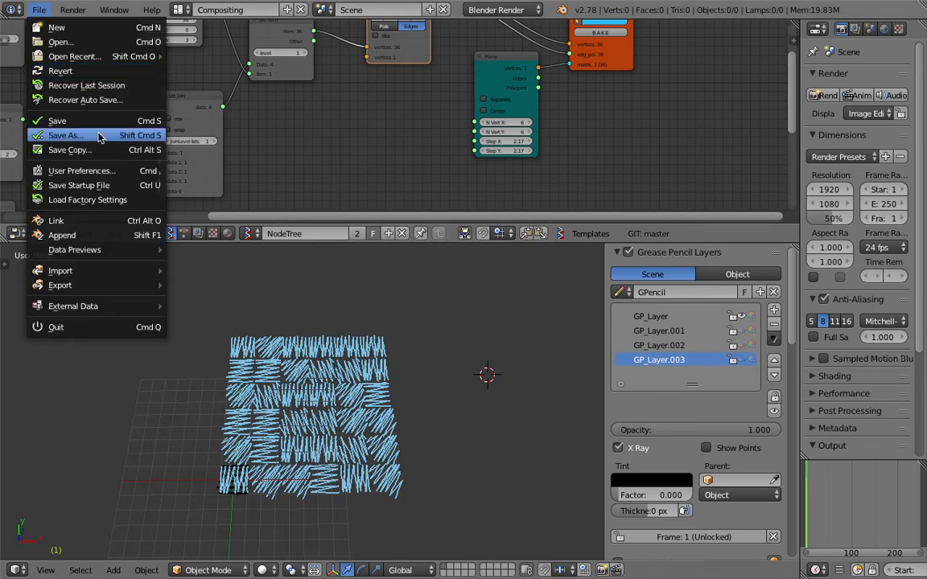
pyautogui.click(90, 123)
pyautogui.click(821, 64)
pyautogui.press('Return')
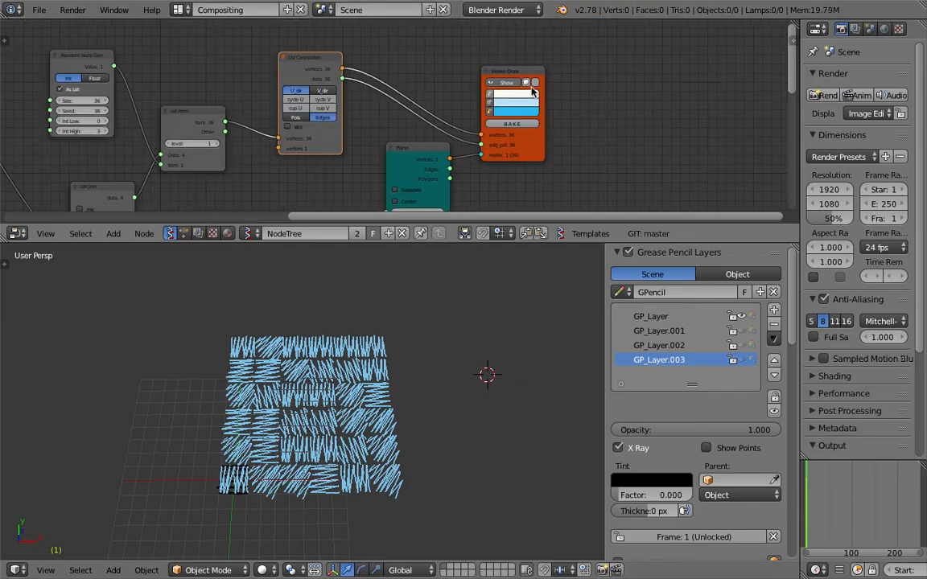
# Rearrange the nodes around Viewer Draw, enlarge the node editor area and save the file.
pyautogui.moveTo(538, 143); pyautogui.dragTo(560, 114)
pyautogui.moveTo(431, 154); pyautogui.dragTo(412, 157)
pyautogui.moveTo(553, 135); pyautogui.dragTo(528, 139)
pyautogui.moveTo(534, 241); pyautogui.dragTo(482, 313)
pyautogui.moveTo(470, 442); pyautogui.dragTo(433, 450, button='middle')
pyautogui.hotkey('ctrl', 's')
pyautogui.click(439, 442)
# Spread the Plane and Viewer Draw nodes apart and save over sv_crosshatching_webbing_004.blend.
pyautogui.moveTo(538, 214); pyautogui.dragTo(502, 202, button='middle')
pyautogui.scroll(2, 502, 201)
pyautogui.scroll(1, 502, 201)
pyautogui.moveTo(502, 201); pyautogui.dragTo(496, 181)
pyautogui.moveTo(374, 220); pyautogui.dragTo(370, 195)
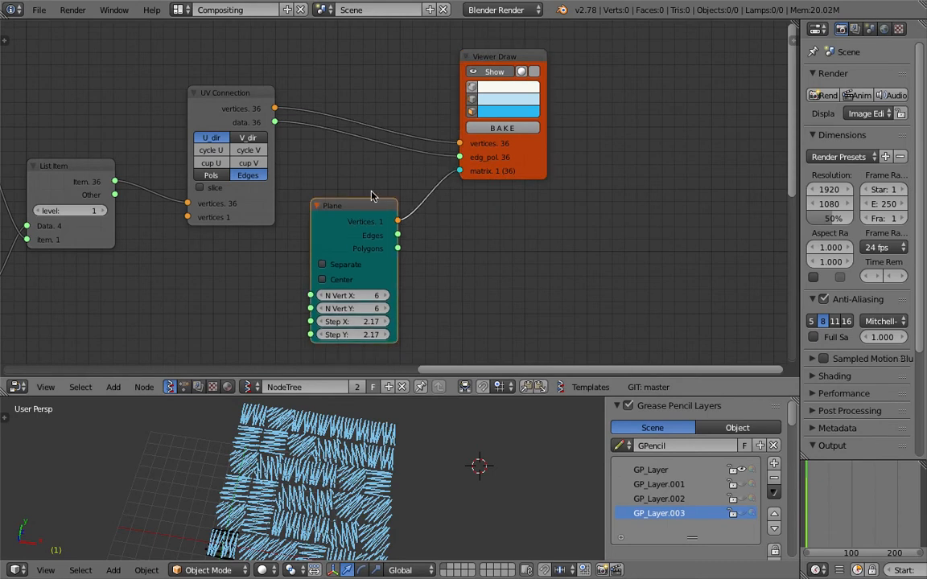
pyautogui.moveTo(535, 171)
pyautogui.mouseDown()
pyautogui.moveTo(560, 183)
pyautogui.moveTo(601, 181)
pyautogui.mouseUp()
pyautogui.hotkey('ctrl', 's')
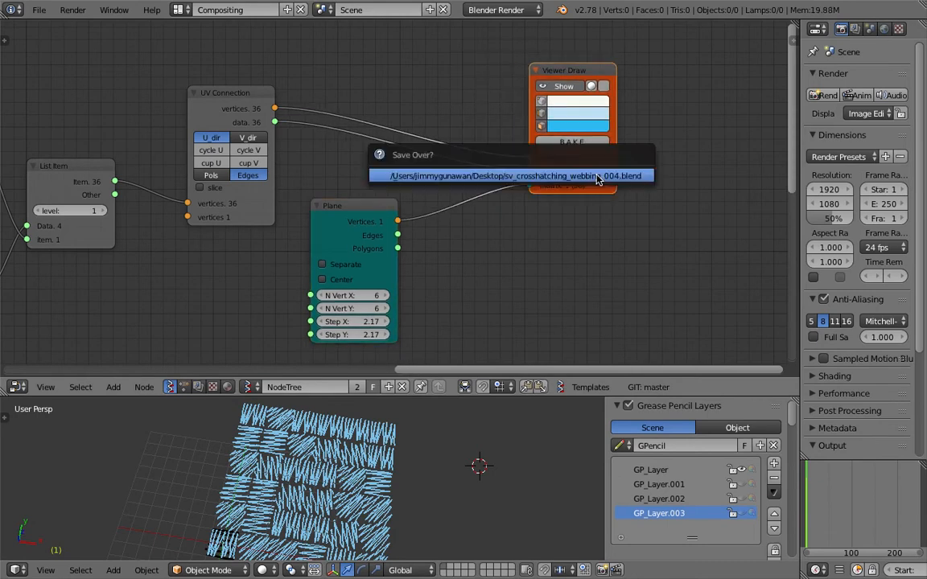
pyautogui.click(597, 178)
# Move the Viewer Draw node farther from UV Connection and save the file again.
pyautogui.moveTo(605, 161); pyautogui.dragTo(601, 246, button='middle')
pyautogui.moveTo(601, 274); pyautogui.dragTo(638, 239)
pyautogui.moveTo(362, 479)
pyautogui.mouseDown(button='middle')
pyautogui.moveTo(376, 458)
pyautogui.moveTo(471, 404)
pyautogui.mouseUp(button='middle')
pyautogui.hotkey('ctrl', 's')
pyautogui.click(372, 465)
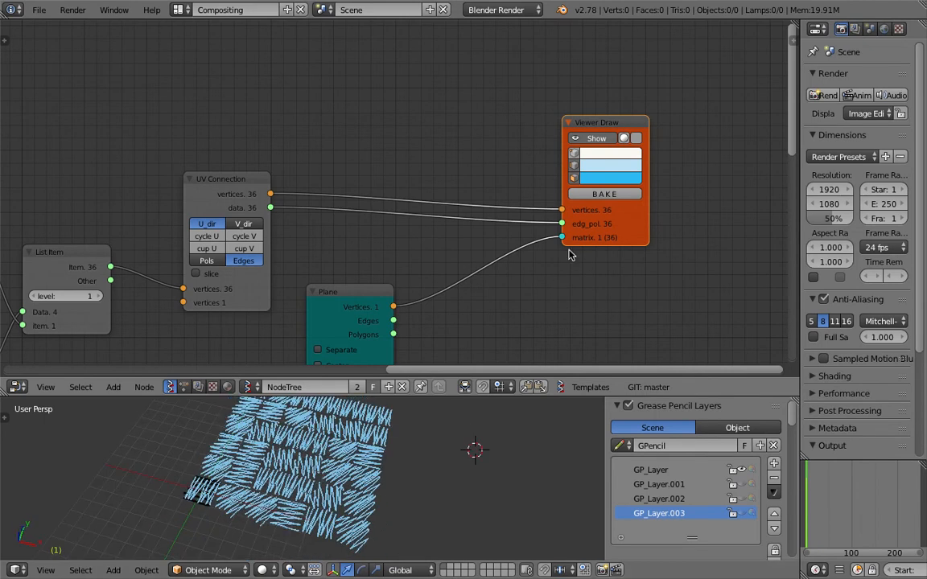
# Bake the Viewer Draw output into mesh objects and move them aside in the 3D view.
pyautogui.click(595, 201)
pyautogui.scroll(-2, 394, 470)
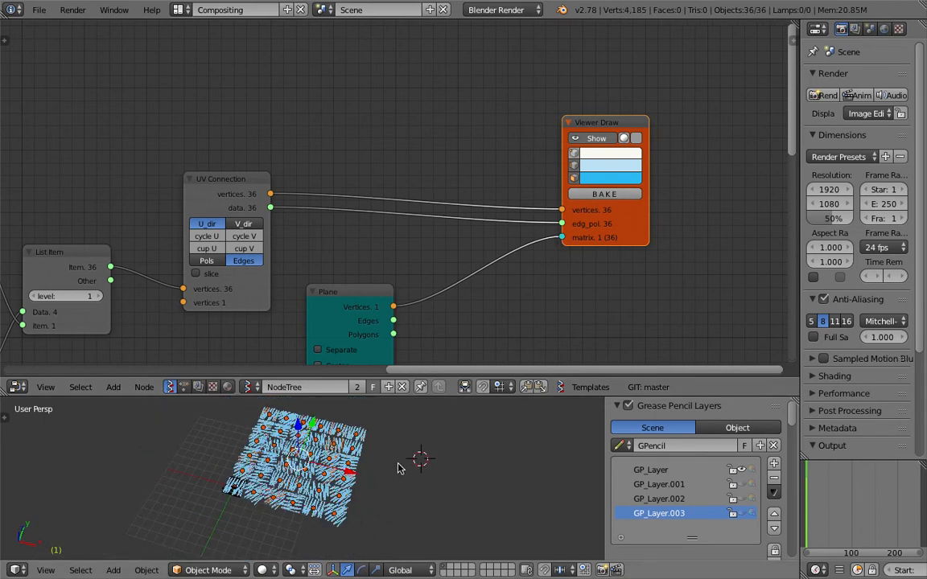
pyautogui.press('g')
pyautogui.click(540, 464)
# Delete all the baked mesh objects and save the file.
pyautogui.press('a')
pyautogui.press('a')
pyautogui.press('x')
pyautogui.click(506, 439)
pyautogui.hotkey('ctrl', 's')
pyautogui.click(472, 455)
# Make room between the Plane and Viewer Draw nodes and add a Polyline Viewer MK1 node there.
pyautogui.moveTo(664, 246); pyautogui.dragTo(610, 197, button='middle')
pyautogui.moveTo(581, 186)
pyautogui.mouseDown()
pyautogui.moveTo(623, 208)
pyautogui.moveTo(613, 238)
pyautogui.mouseUp()
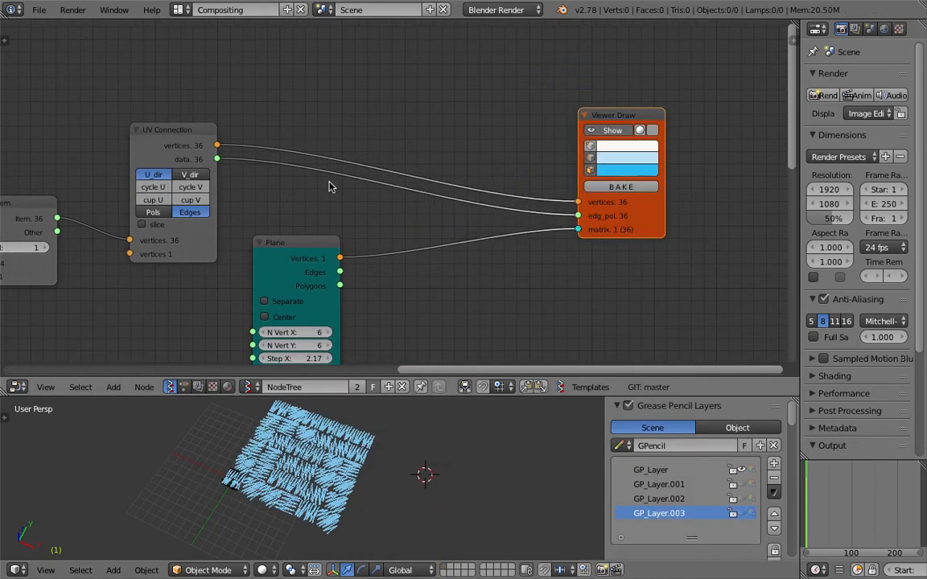
pyautogui.moveTo(293, 248)
pyautogui.mouseDown()
pyautogui.moveTo(291, 239)
pyautogui.moveTo(293, 248)
pyautogui.mouseUp()
pyautogui.hotkey('shift', 'a')
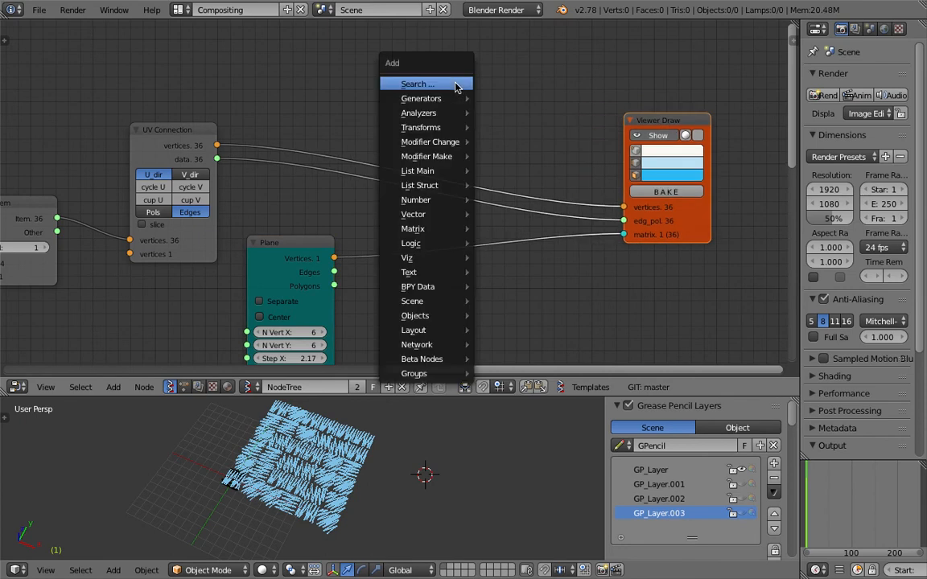
pyautogui.click(416, 83)
pyautogui.write('polyli')
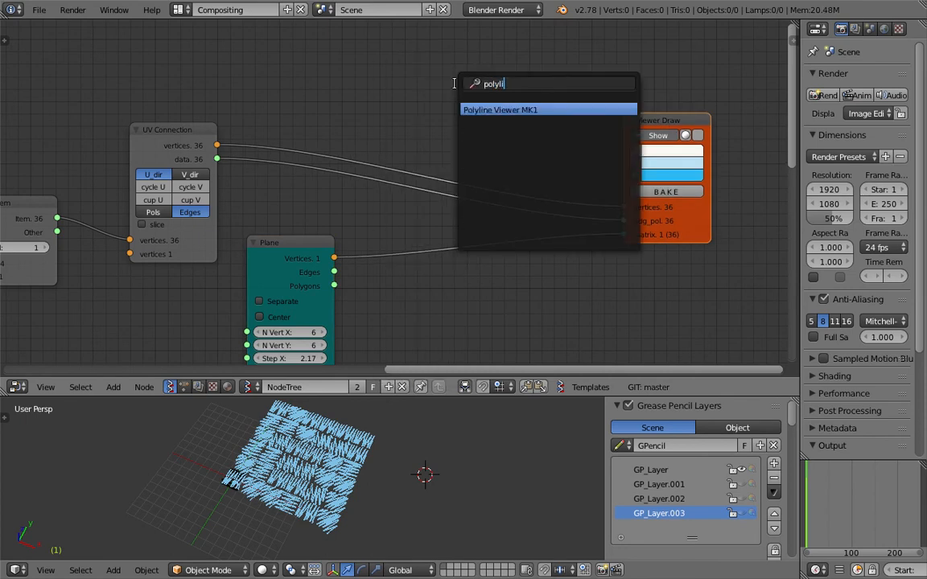
pyautogui.press('Return')
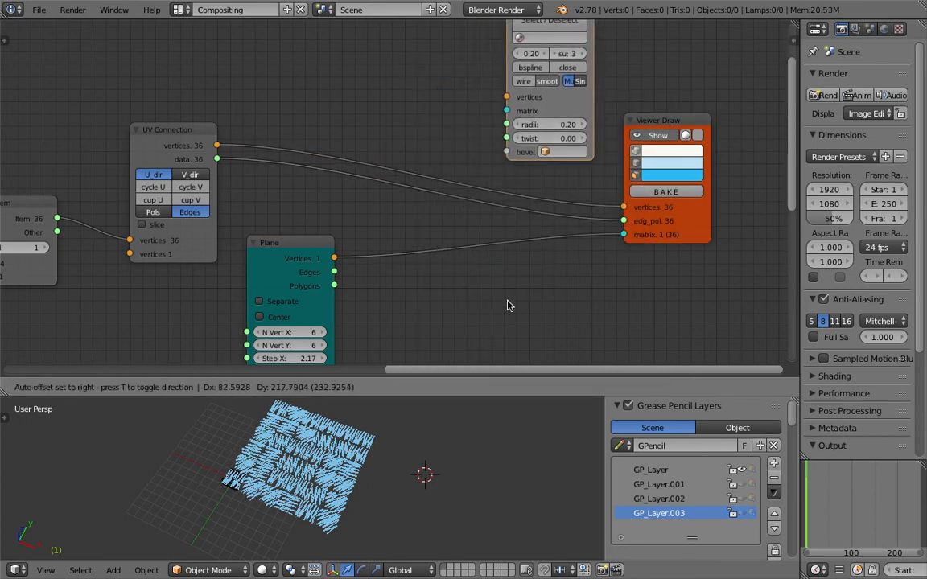
pyautogui.click(510, 303)
# Save the file and widen the Polyline Viewer MK1 node so its options are readable.
pyautogui.scroll(-2, 511, 240)
pyautogui.scroll(3, 508, 239)
pyautogui.hotkey('ctrl', 's')
pyautogui.click(615, 181)
pyautogui.moveTo(629, 168); pyautogui.dragTo(665, 186)
pyautogui.moveTo(563, 141); pyautogui.dragTo(641, 141)
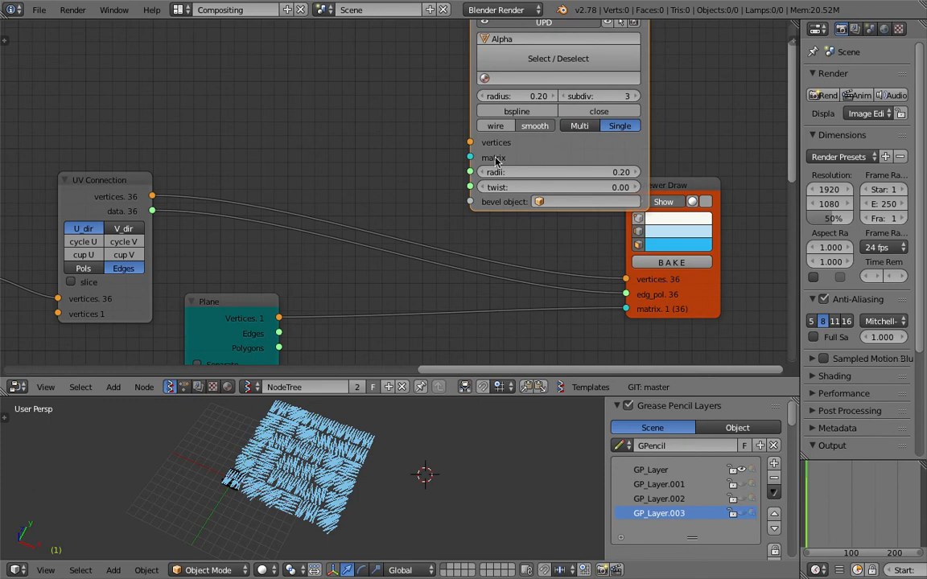
# Link UV Connection's vertices and Plane's Vertices to the Polyline Viewer's vertices and matrix, and turn off Viewer Draw's display.
pyautogui.scroll(-1, 439, 209)
pyautogui.moveTo(171, 196); pyautogui.dragTo(464, 146)
pyautogui.moveTo(287, 309); pyautogui.dragTo(398, 227)
pyautogui.moveTo(432, 193); pyautogui.dragTo(464, 159)
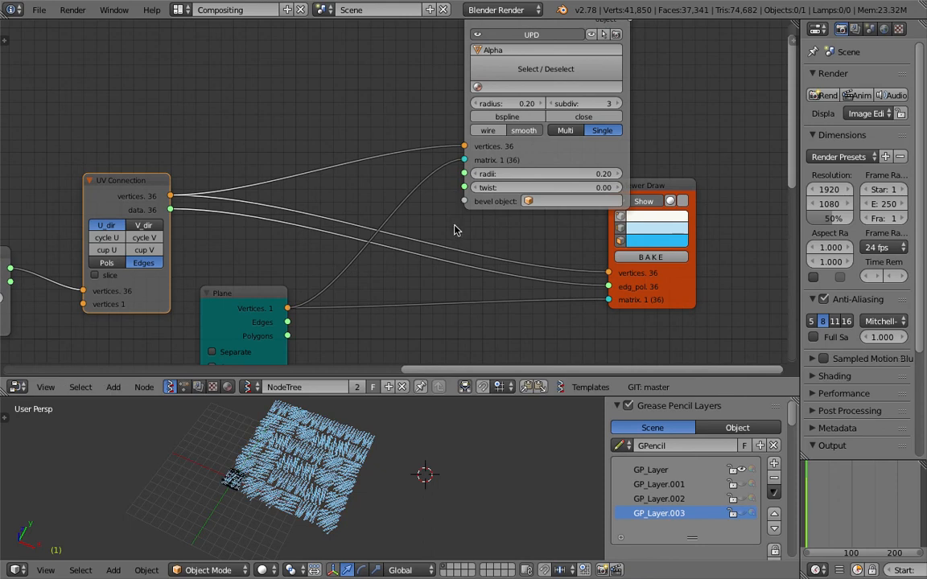
pyautogui.click(646, 201)
pyautogui.moveTo(654, 188); pyautogui.dragTo(657, 196)
# Duplicate the generated Alpha polyline object beside the original and enlarge the 3D view area.
pyautogui.rightClick(330, 478)
pyautogui.moveTo(334, 484); pyautogui.dragTo(381, 460, button='middle')
pyautogui.hotkey('shift', 'd')
pyautogui.click(387, 432)
pyautogui.moveTo(394, 396); pyautogui.dragTo(394, 219)
pyautogui.scroll(4, 332, 370)
pyautogui.press('r')
pyautogui.press('r')
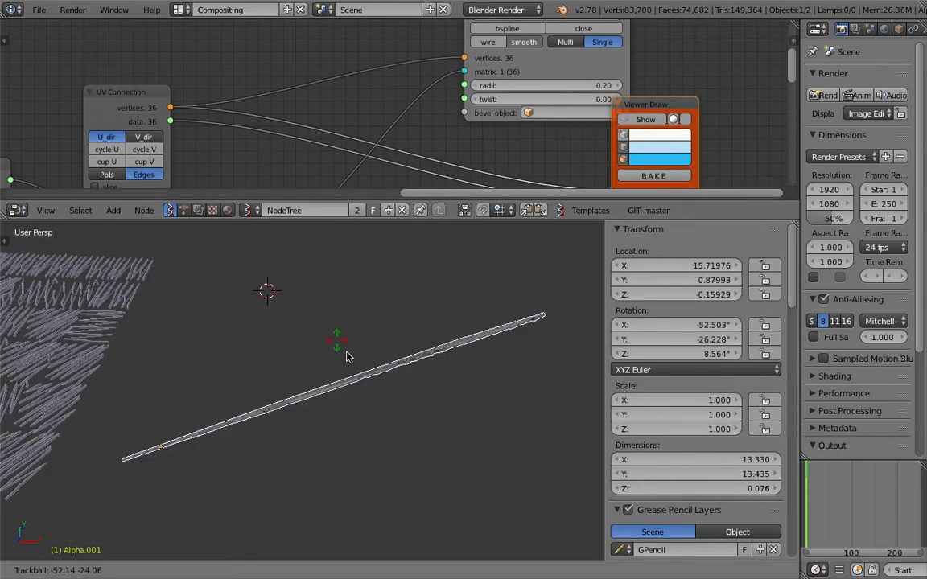
pyautogui.rightClick(338, 415)
# Deselect everything and examine the duplicated tube strokes up close.
pyautogui.press('a')
pyautogui.moveTo(325, 410); pyautogui.dragTo(310, 398, button='middle')
pyautogui.scroll(1, 300, 386)
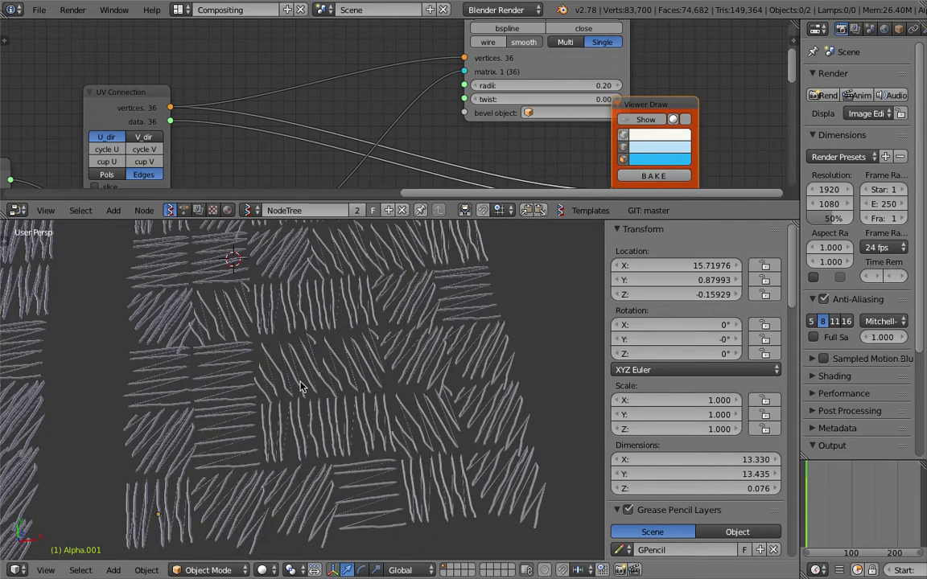
pyautogui.scroll(6, 299, 387)
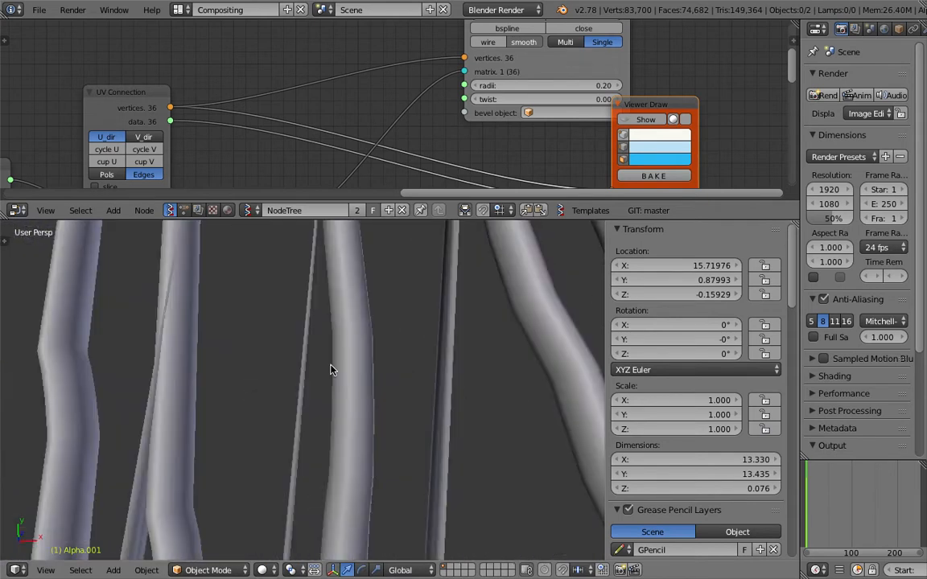
# Examine the original and duplicated hatch tube grids as a whole from several angles.
pyautogui.scroll(-3, 331, 370)
pyautogui.moveTo(330, 372); pyautogui.dragTo(415, 334, button='middle')
pyautogui.scroll(-4, 293, 443)
pyautogui.scroll(-4, 406, 340)
pyautogui.scroll(2, 390, 337)
pyautogui.scroll(-4, 396, 338)
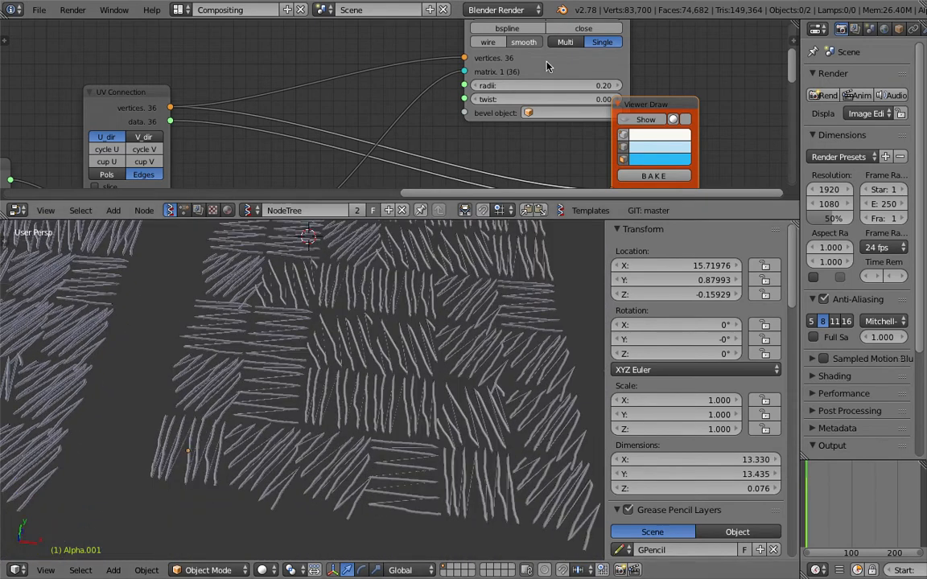
pyautogui.moveTo(545, 63); pyautogui.dragTo(478, 110, button='middle')
pyautogui.scroll(2, 406, 359)
pyautogui.scroll(-6, 404, 374)
pyautogui.moveTo(401, 388); pyautogui.dragTo(356, 342, button='middle')
pyautogui.scroll(5, 356, 342)
pyautogui.scroll(2, 356, 342)
pyautogui.scroll(-5, 387, 389)
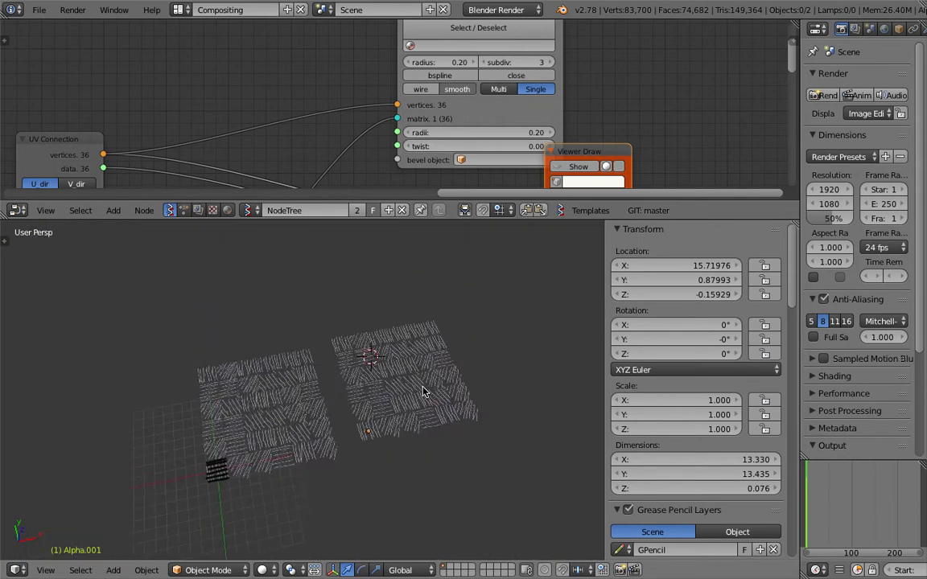
pyautogui.scroll(-1, 396, 105)
# Enlarge the node editor area and save the file over sv_crosshatching_webbing_004.blend.
pyautogui.moveTo(458, 220); pyautogui.dragTo(434, 336)
pyautogui.moveTo(428, 366); pyautogui.dragTo(321, 378, button='middle')
pyautogui.moveTo(269, 235); pyautogui.dragTo(357, 166, button='middle')
pyautogui.hotkey('ctrl', 's')
pyautogui.click(347, 183)
pyautogui.click(203, 126)
pyautogui.moveTo(371, 476); pyautogui.dragTo(387, 440, button='middle')
pyautogui.scroll(3, 354, 485)
pyautogui.hotkey('ctrl', 's')
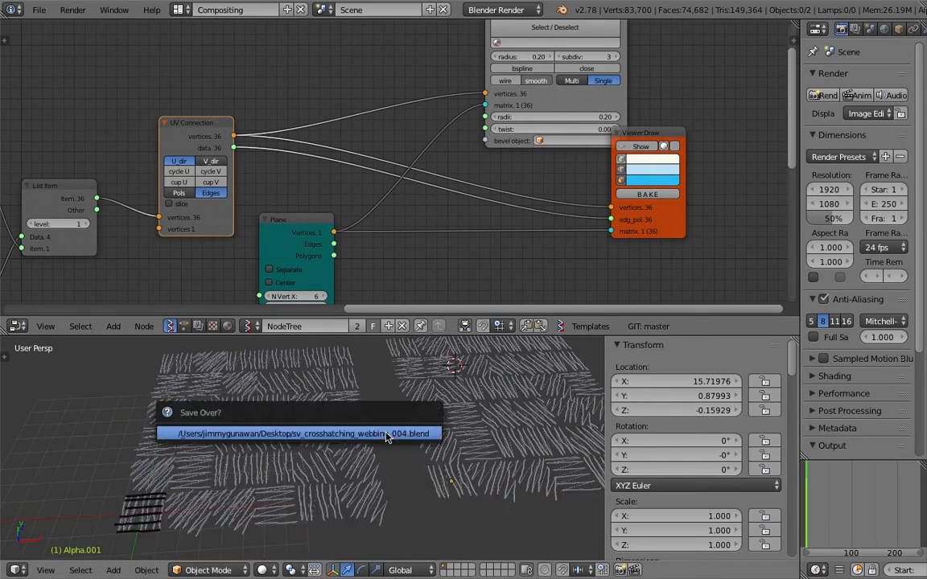
pyautogui.click(388, 439)
# Hide the Grease Pencil layer GP_Layer so its original strokes no longer show in the 3D view.
pyautogui.scroll(-3, 407, 439)
pyautogui.scroll(-8, 734, 441)
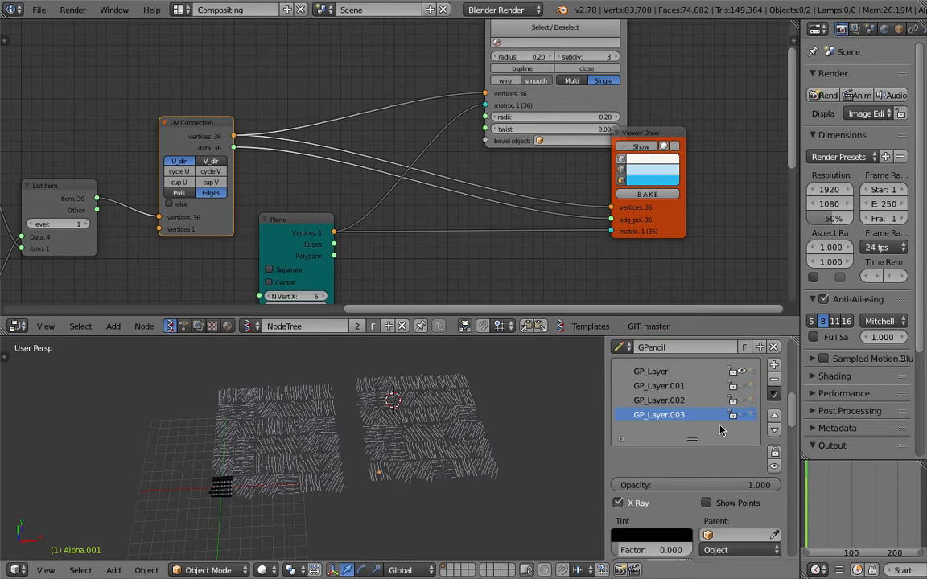
pyautogui.scroll(-3, 786, 166)
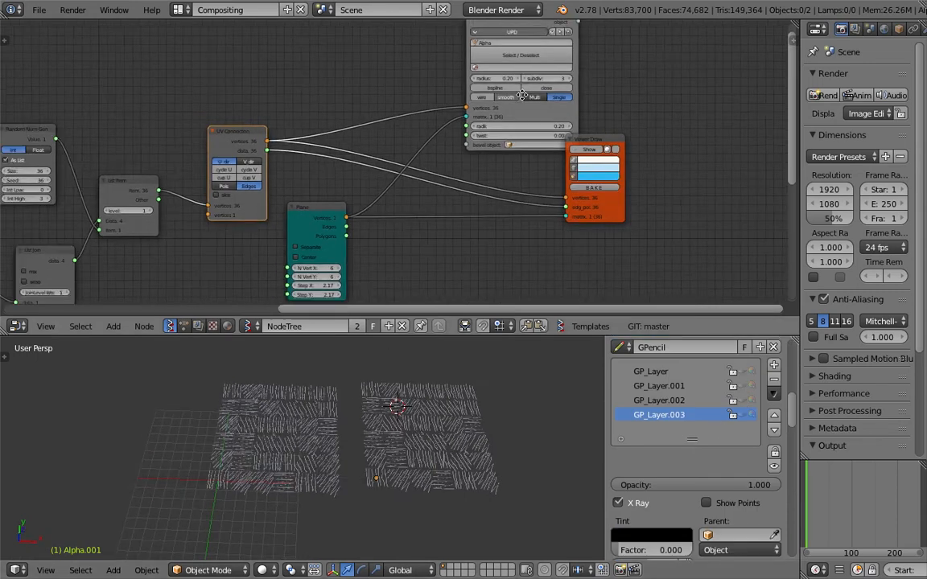
# Search for and add an Adaptive Polygons node in the empty space beyond the Polyline Viewer.
pyautogui.moveTo(786, 167); pyautogui.dragTo(689, 194, button='middle')
pyautogui.hotkey('shift', 'a')
pyautogui.click(604, 123)
pyautogui.write('poly')
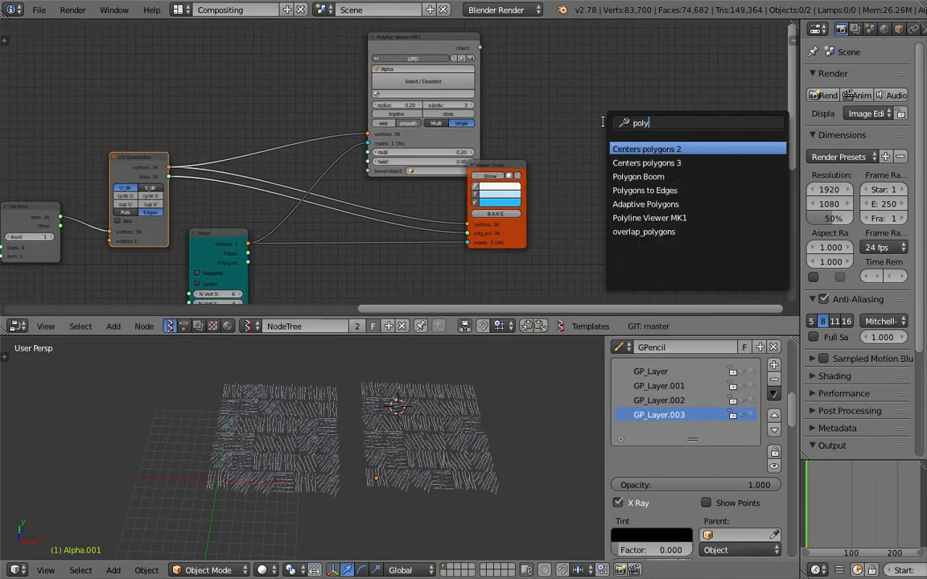
pyautogui.write('gon')
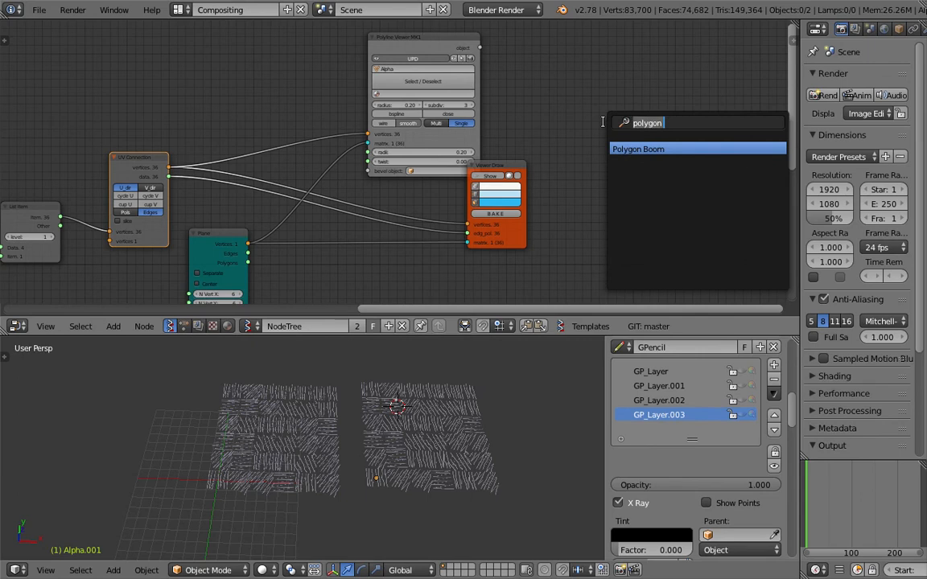
pyautogui.press('Down')
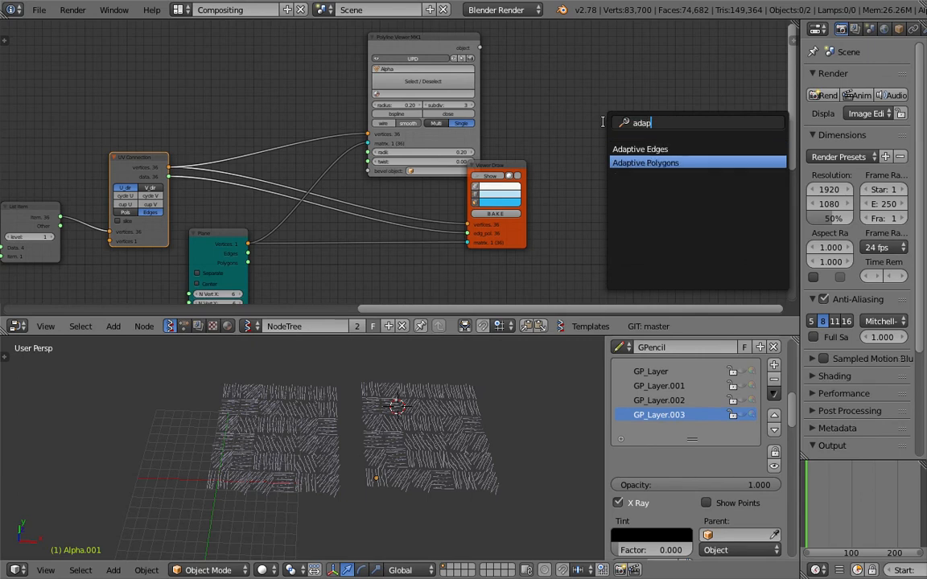
pyautogui.press('Return')
pyautogui.click(605, 128)
# Move Viewer Draw below the Polyline Viewer MK1 node, nudge the Polyline Viewer aside, and save over the file.
pyautogui.moveTo(496, 171)
pyautogui.mouseDown()
pyautogui.moveTo(396, 221)
pyautogui.moveTo(381, 217)
pyautogui.mouseUp()
pyautogui.moveTo(462, 140); pyautogui.dragTo(453, 129)
pyautogui.hotkey('ctrl', 's')
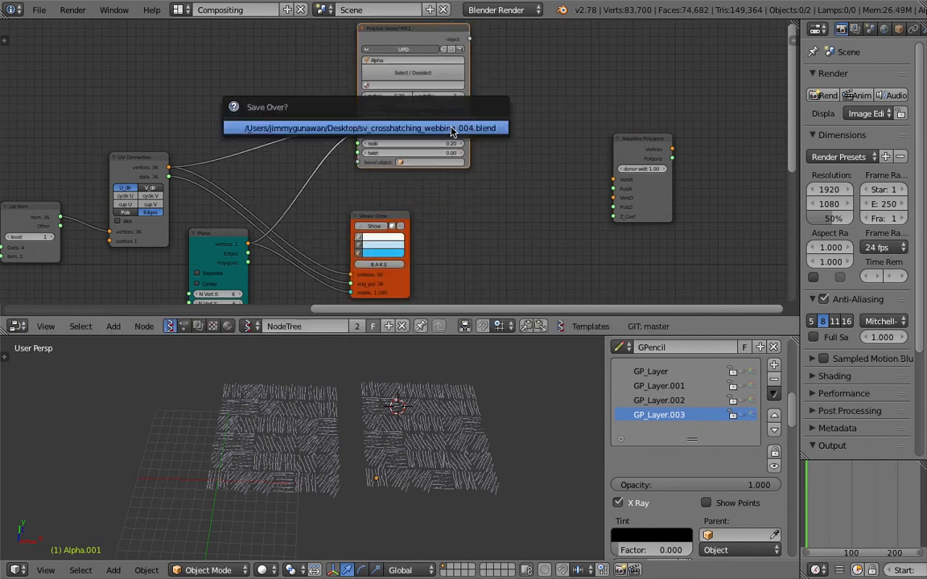
pyautogui.click(452, 128)
# Reposition the Adaptive Polygons node and widen it so the donor width field is readable.
pyautogui.moveTo(591, 152); pyautogui.dragTo(534, 128, button='middle')
pyautogui.moveTo(582, 113); pyautogui.dragTo(563, 102)
pyautogui.scroll(5, 558, 130)
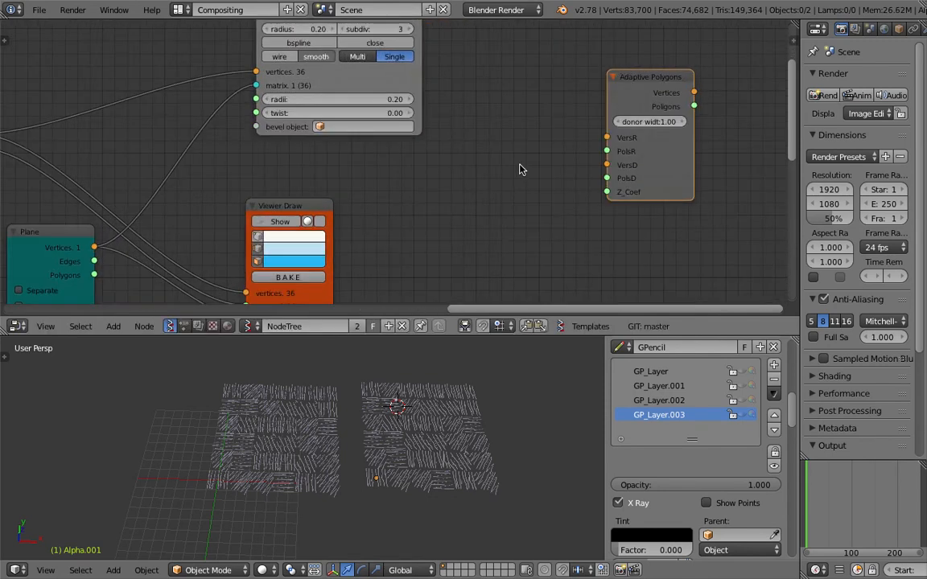
pyautogui.scroll(-2, 523, 168)
pyautogui.moveTo(597, 165); pyautogui.dragTo(530, 175, button='middle')
pyautogui.moveTo(581, 158); pyautogui.dragTo(668, 155)
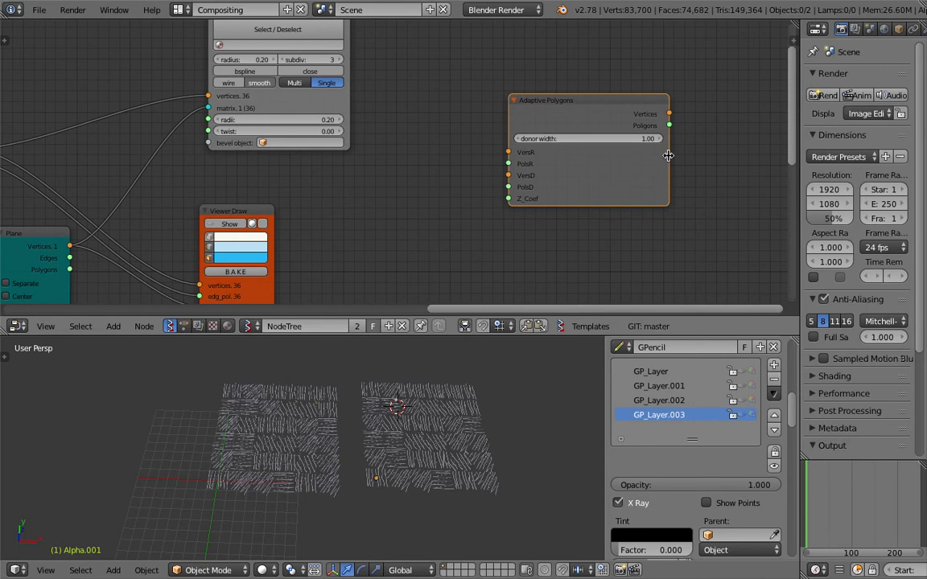
# Inspect the Adaptive Polygons sockets, narrow the node, and move it farther from the Polyline Viewer.
pyautogui.scroll(4, 515, 155)
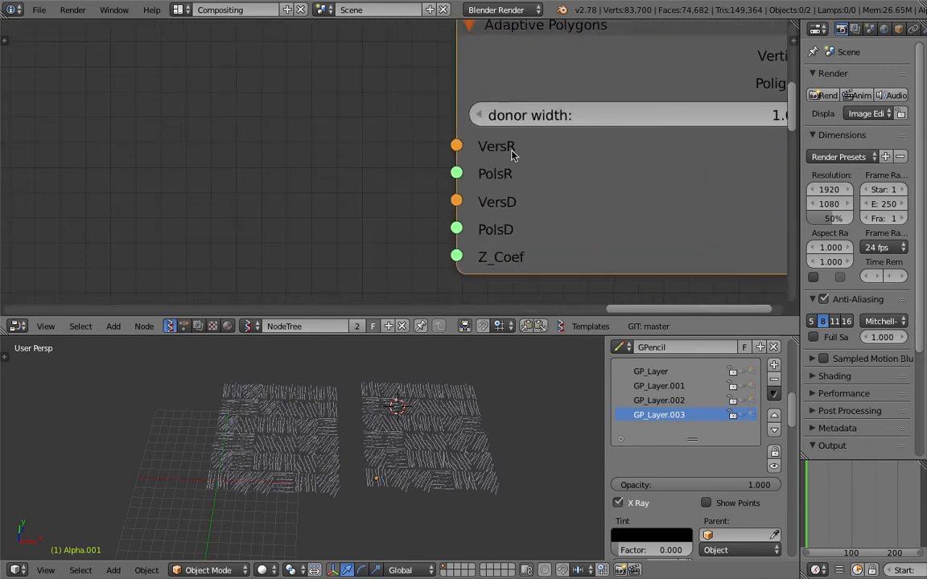
pyautogui.scroll(-3, 492, 196)
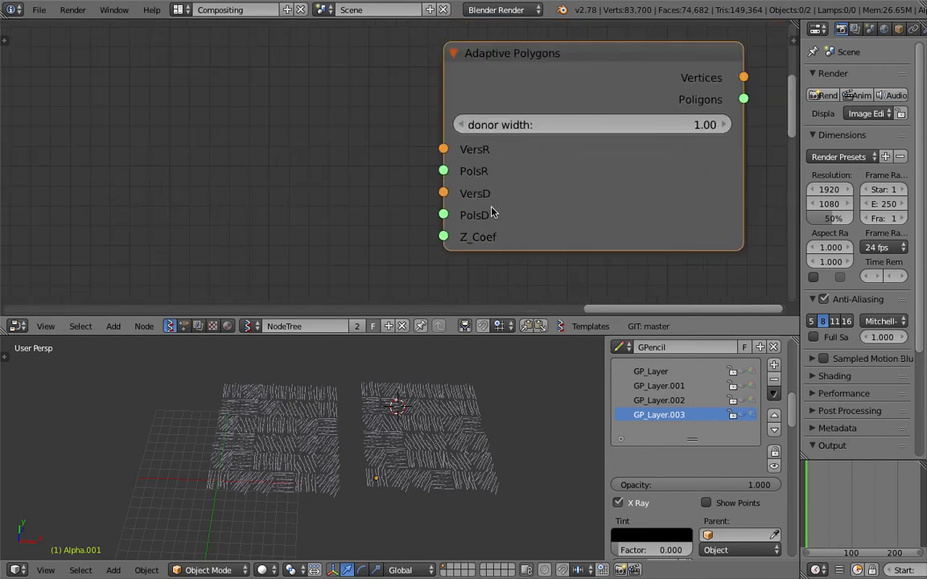
pyautogui.scroll(-3, 290, 197)
pyautogui.moveTo(290, 196); pyautogui.dragTo(351, 192, button='middle')
pyautogui.scroll(-1, 527, 184)
pyautogui.moveTo(527, 184); pyautogui.dragTo(599, 185, button='middle')
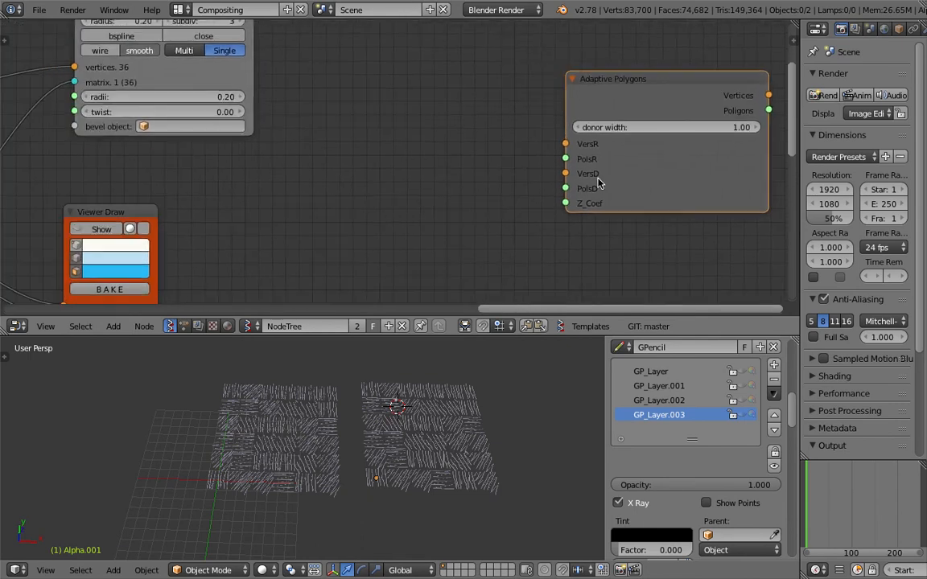
pyautogui.moveTo(607, 166); pyautogui.dragTo(581, 173)
pyautogui.moveTo(740, 152); pyautogui.dragTo(690, 151)
pyautogui.moveTo(628, 167); pyautogui.dragTo(545, 201, button='middle')
pyautogui.moveTo(604, 142); pyautogui.dragTo(674, 135)
pyautogui.scroll(-3, 341, 145)
pyautogui.moveTo(355, 142); pyautogui.dragTo(354, 162, button='middle')
pyautogui.scroll(1, 354, 162)
# Add a Box generator with 3 divisions per axis and link its Vers and Pols to Adaptive Polygons' VersR and PolsR.
pyautogui.hotkey('shift', 'a')
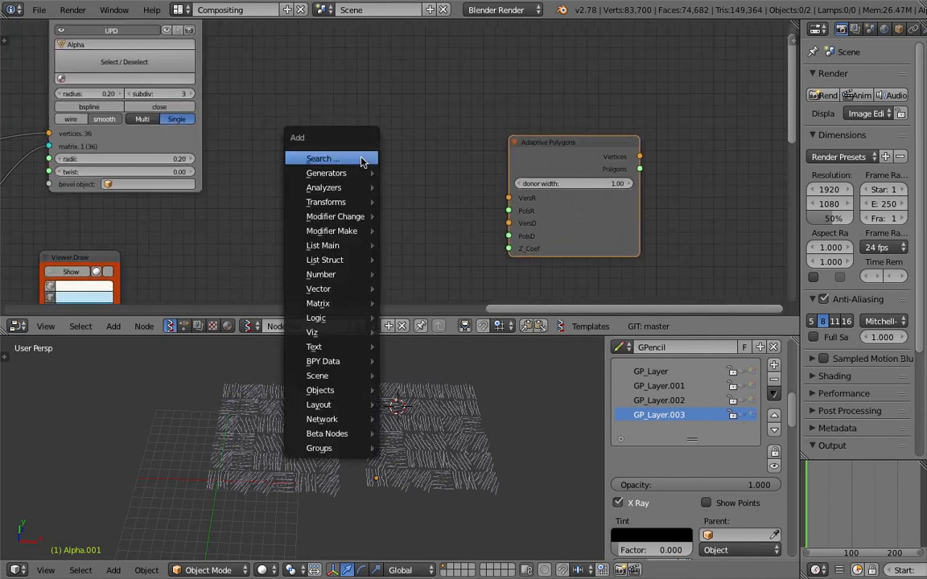
pyautogui.moveTo(329, 173)
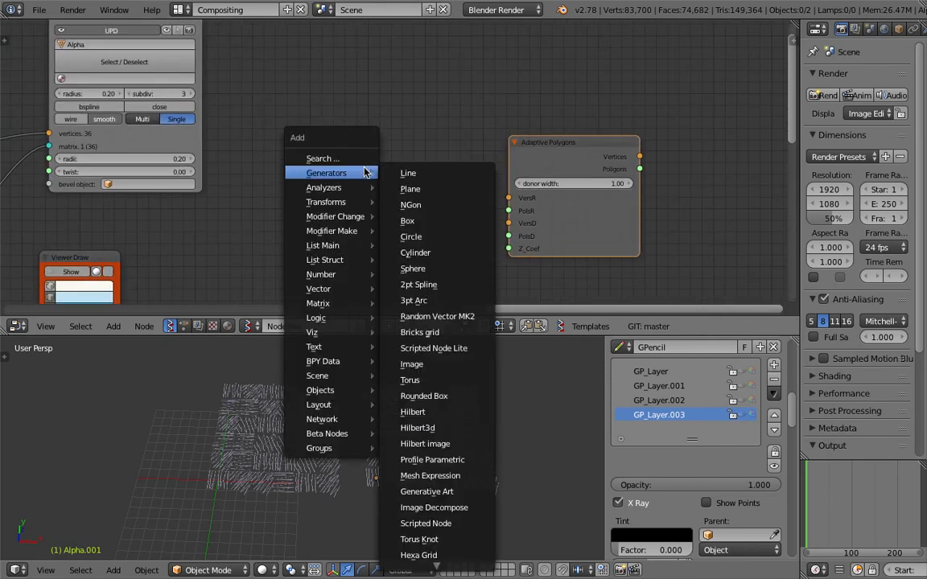
pyautogui.click(445, 220)
pyautogui.click(312, 109)
pyautogui.moveTo(426, 138); pyautogui.dragTo(509, 197)
pyautogui.moveTo(426, 164); pyautogui.dragTo(508, 210)
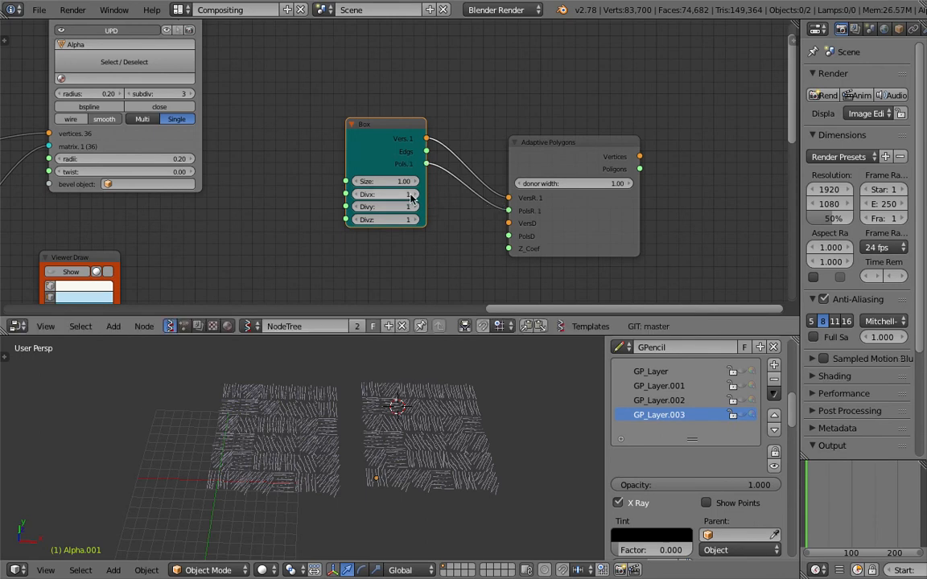
pyautogui.press('Return')
# Add a second Viewer Draw node and link Adaptive Polygons' Vertices and Poligons to its vertices and edg_pol.
pyautogui.moveTo(725, 140); pyautogui.dragTo(612, 125, button='middle')
pyautogui.hotkey('shift', 'a')
pyautogui.moveTo(599, 164)
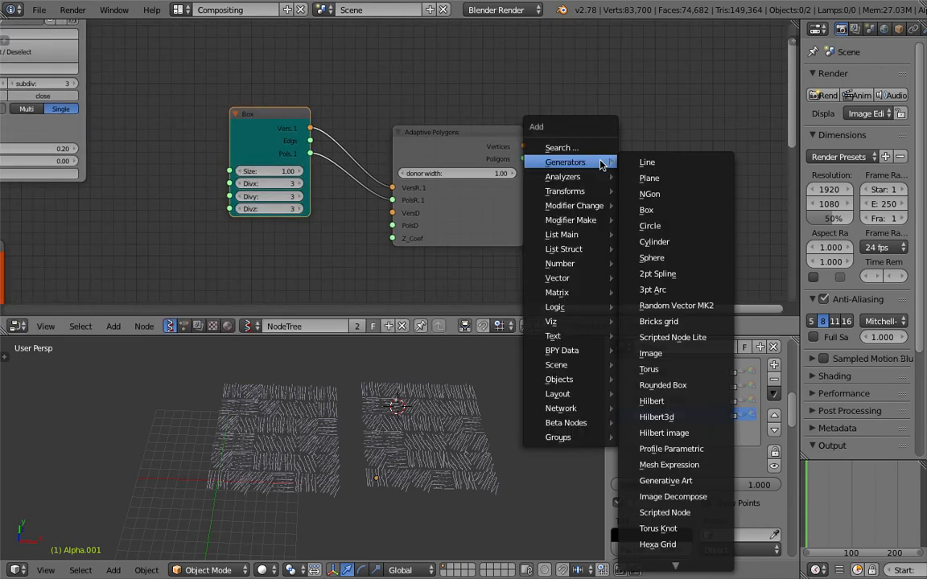
pyautogui.click(599, 147)
pyautogui.write('view')
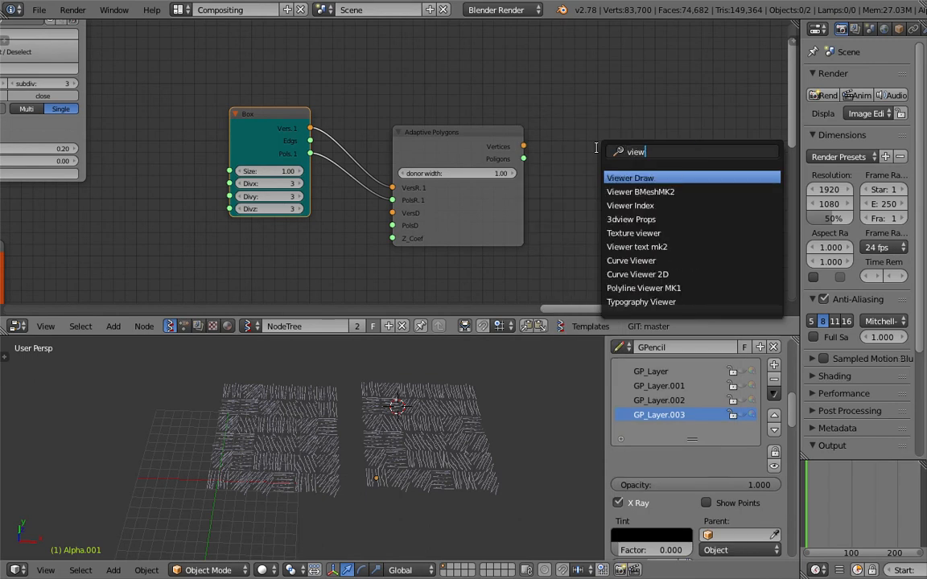
pyautogui.press('Return')
pyautogui.click(569, 103)
pyautogui.moveTo(525, 148)
pyautogui.mouseDown()
pyautogui.moveTo(555, 182)
pyautogui.moveTo(570, 186)
pyautogui.moveTo(565, 203)
pyautogui.mouseUp()
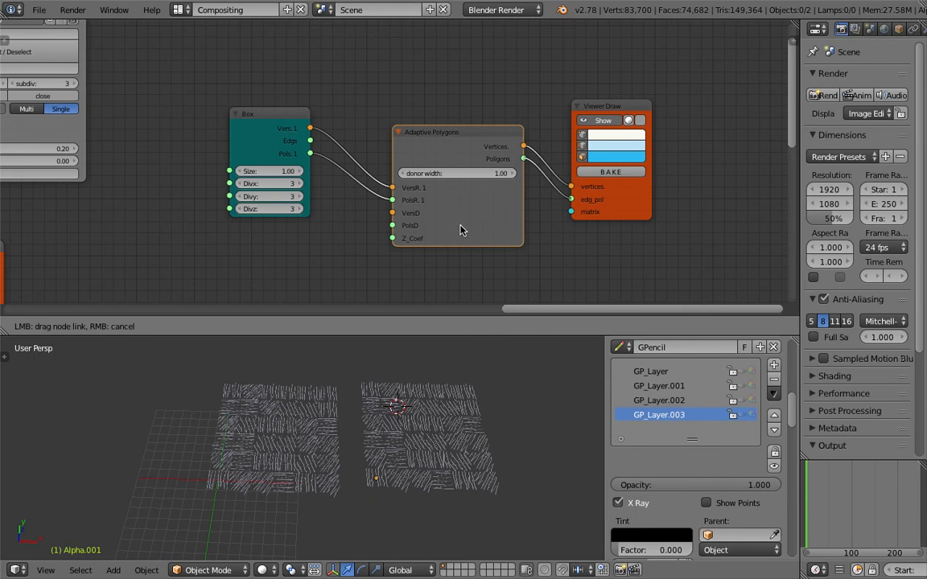
# Rearrange the UV Connection, List Item and new box-mapping nodes into a tidier layout.
pyautogui.scroll(-1, 486, 261)
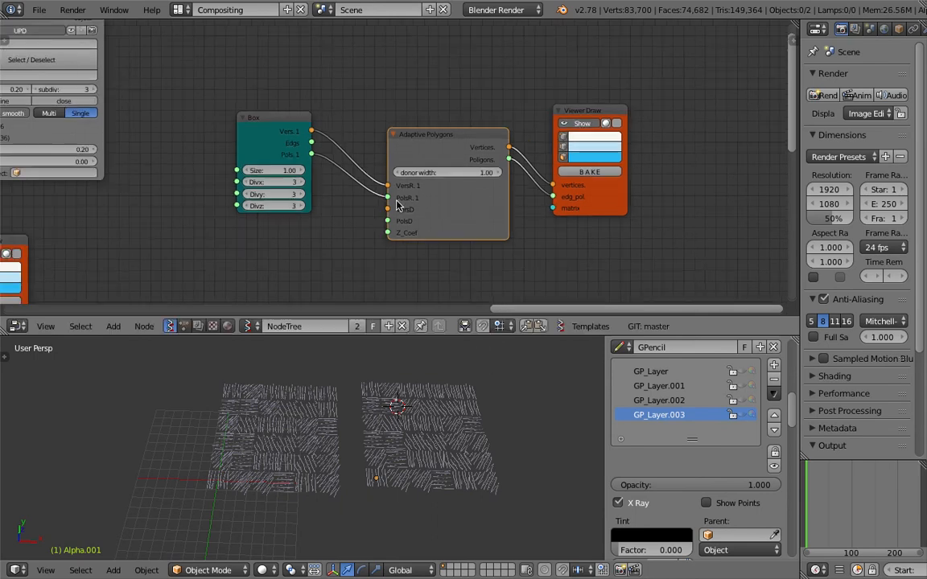
pyautogui.moveTo(395, 211); pyautogui.dragTo(566, 166, button='middle')
pyautogui.scroll(-1, 400, 183)
pyautogui.scroll(-1, 399, 186)
pyautogui.moveTo(190, 170); pyautogui.dragTo(379, 155, button='middle')
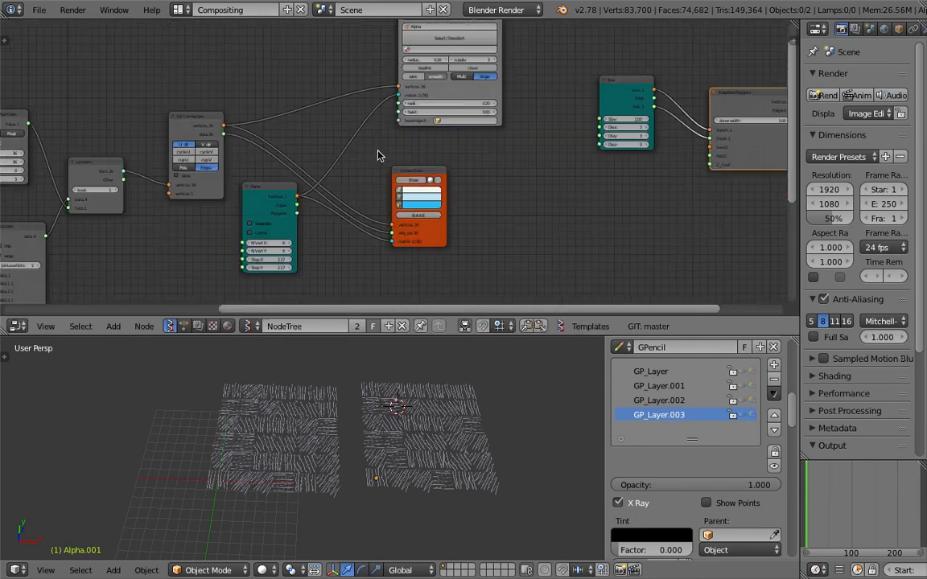
pyautogui.moveTo(214, 138); pyautogui.dragTo(311, 141, button='middle')
pyautogui.moveTo(282, 120); pyautogui.dragTo(276, 103)
pyautogui.moveTo(197, 167); pyautogui.dragTo(196, 154)
pyautogui.scroll(-6, 633, 140)
pyautogui.moveTo(607, 122); pyautogui.dragTo(617, 88)
pyautogui.moveTo(678, 122); pyautogui.dragTo(674, 99)
pyautogui.moveTo(631, 124); pyautogui.dragTo(502, 159, button='middle')
pyautogui.scroll(8, 503, 159)
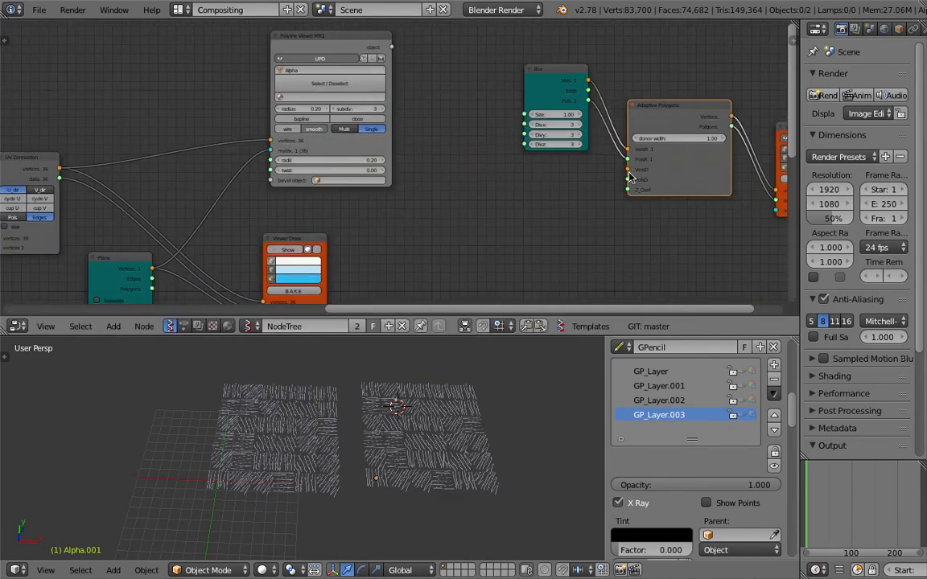
# Link UV Connection's vertices and data to Adaptive Polygons' VersD and PolsD, and inspect the mapped box up close.
pyautogui.moveTo(403, 237); pyautogui.dragTo(572, 168, button='middle')
pyautogui.moveTo(367, 141); pyautogui.dragTo(153, 171, button='middle')
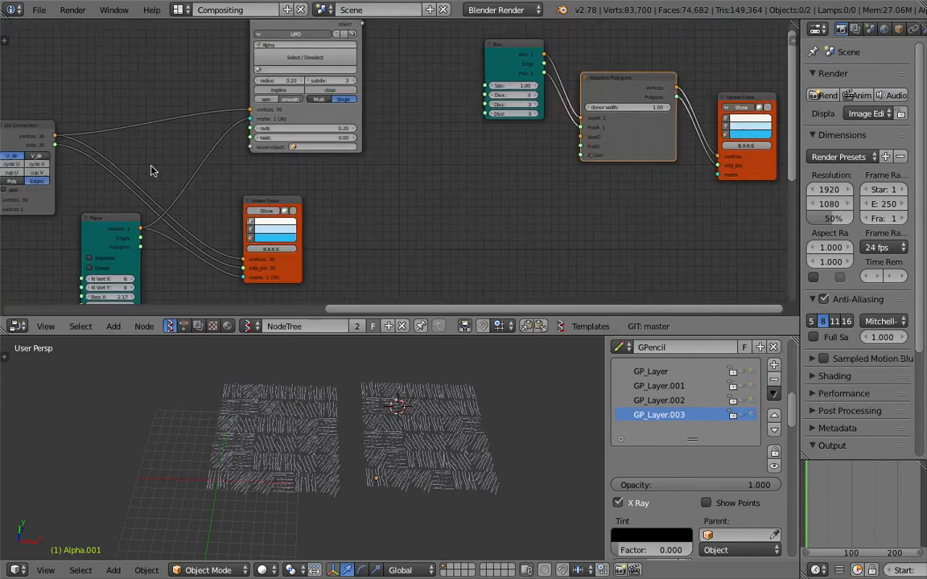
pyautogui.moveTo(54, 139); pyautogui.dragTo(580, 137)
pyautogui.moveTo(54, 147); pyautogui.dragTo(581, 146)
pyautogui.moveTo(604, 173); pyautogui.dragTo(582, 180, button='middle')
pyautogui.scroll(7, 311, 478)
pyautogui.keyDown('shift'); pyautogui.moveTo(311, 478); pyautogui.dragTo(421, 397, button='middle'); pyautogui.keyUp('shift')
pyautogui.moveTo(342, 424)
pyautogui.mouseDown(button='middle')
pyautogui.moveTo(315, 393)
pyautogui.moveTo(359, 431)
pyautogui.moveTo(498, 370)
pyautogui.mouseUp(button='middle')
pyautogui.scroll(4, 354, 424)
pyautogui.scroll(-6, 359, 432)
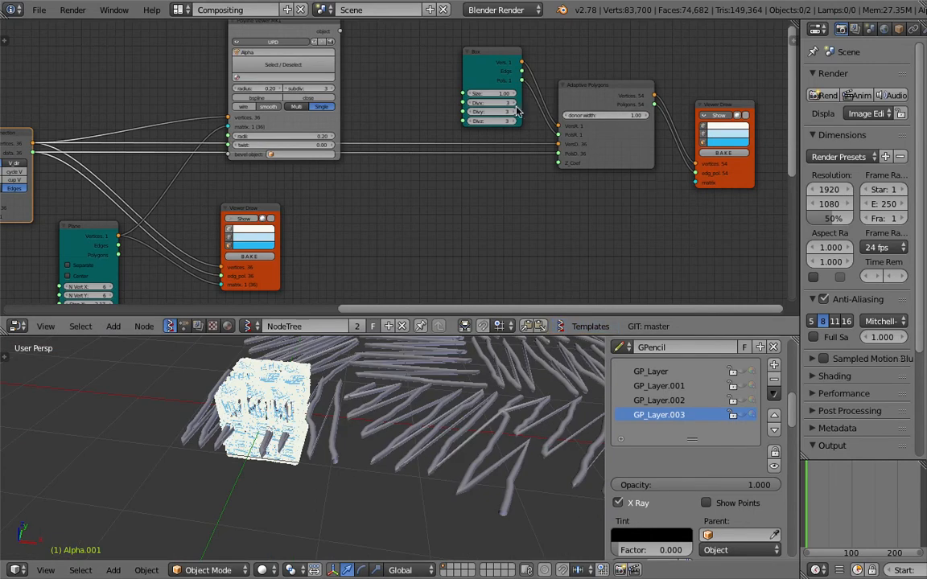
# Set the Box node's Size to 10.
pyautogui.press('Return')
pyautogui.scroll(-4, 388, 362)
pyautogui.moveTo(378, 378)
pyautogui.mouseDown(button='middle')
pyautogui.moveTo(351, 402)
pyautogui.moveTo(290, 423)
pyautogui.moveTo(330, 431)
pyautogui.mouseUp(button='middle')
# Select the polyline tube object and hide the Polyline Viewer's output so only the hatched box shows.
pyautogui.rightClick(330, 430)
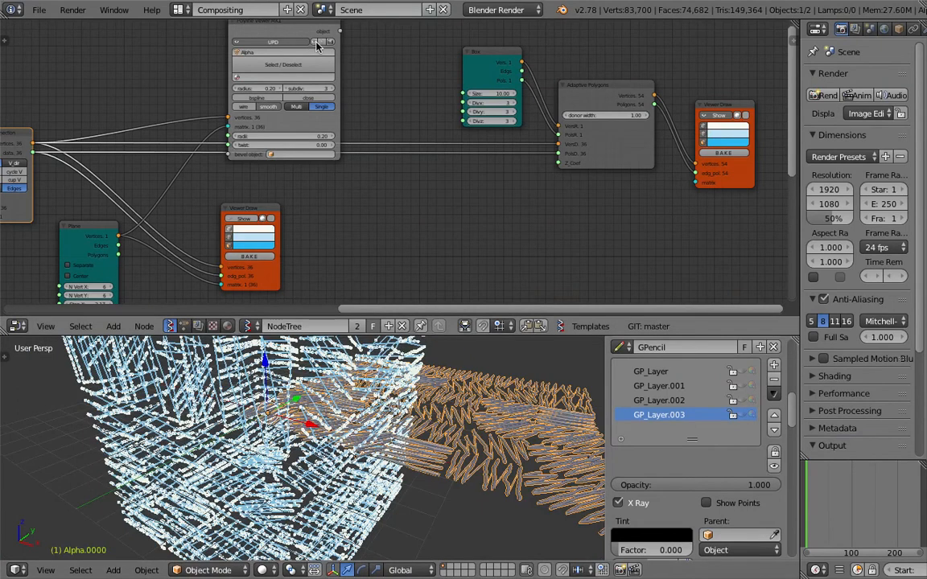
pyautogui.click(316, 43)
pyautogui.scroll(-3, 420, 434)
pyautogui.moveTo(420, 434)
pyautogui.mouseDown(button='middle')
pyautogui.moveTo(484, 422)
pyautogui.moveTo(303, 407)
pyautogui.moveTo(378, 337)
pyautogui.moveTo(479, 204)
pyautogui.mouseUp(button='middle')
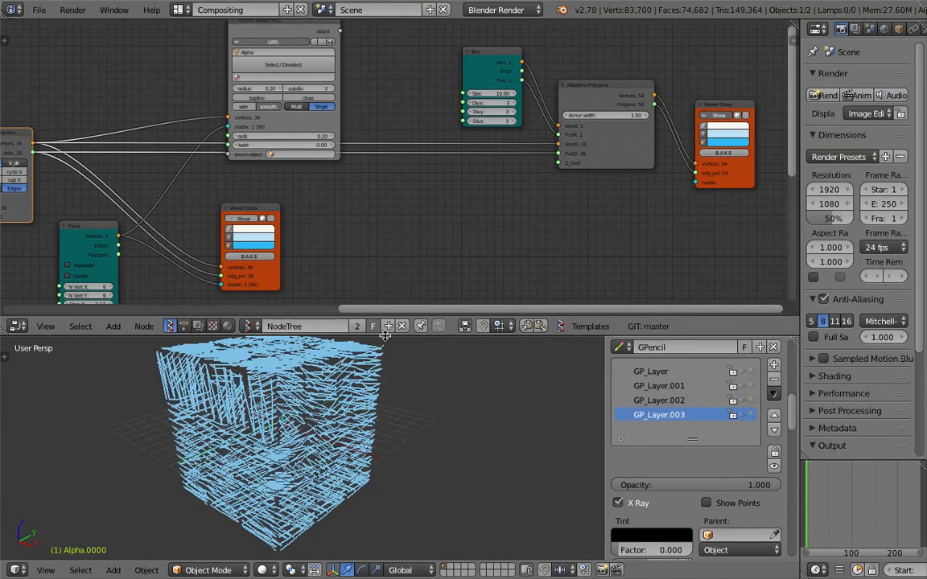
# Enlarge the 3D view area and examine the hatch strokes mapped over the box faces from several angles.
pyautogui.moveTo(386, 334); pyautogui.dragTo(385, 195)
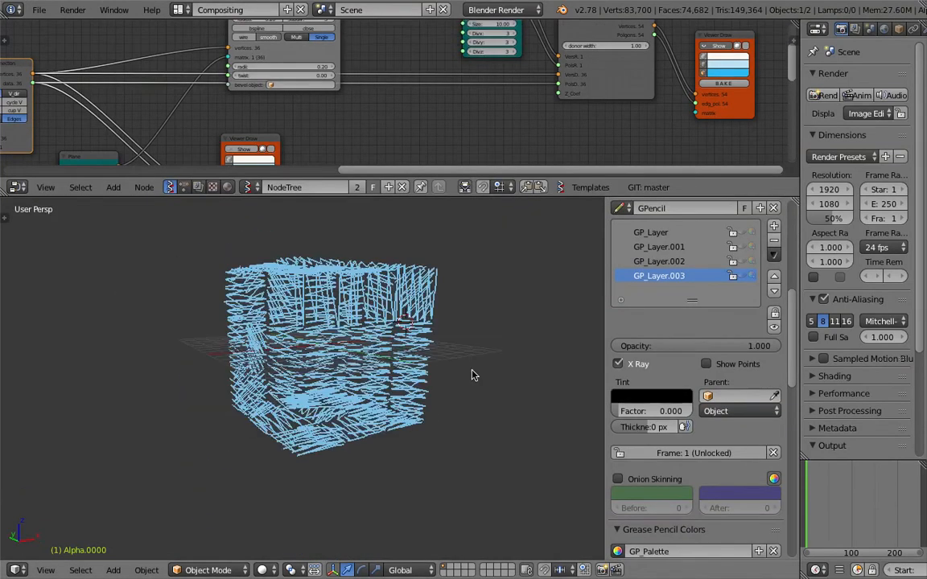
pyautogui.moveTo(495, 414)
pyautogui.mouseDown(button='middle')
pyautogui.moveTo(406, 374)
pyautogui.moveTo(475, 336)
pyautogui.moveTo(542, 331)
pyautogui.moveTo(287, 239)
pyautogui.moveTo(310, 482)
pyautogui.mouseUp(button='middle')
pyautogui.scroll(4, 406, 374)
pyautogui.moveTo(53, 321)
pyautogui.mouseDown(button='middle')
pyautogui.moveTo(185, 310)
pyautogui.moveTo(327, 424)
pyautogui.moveTo(544, 171)
pyautogui.mouseUp(button='middle')
pyautogui.scroll(-3, 544, 152)
pyautogui.scroll(5, 540, 129)
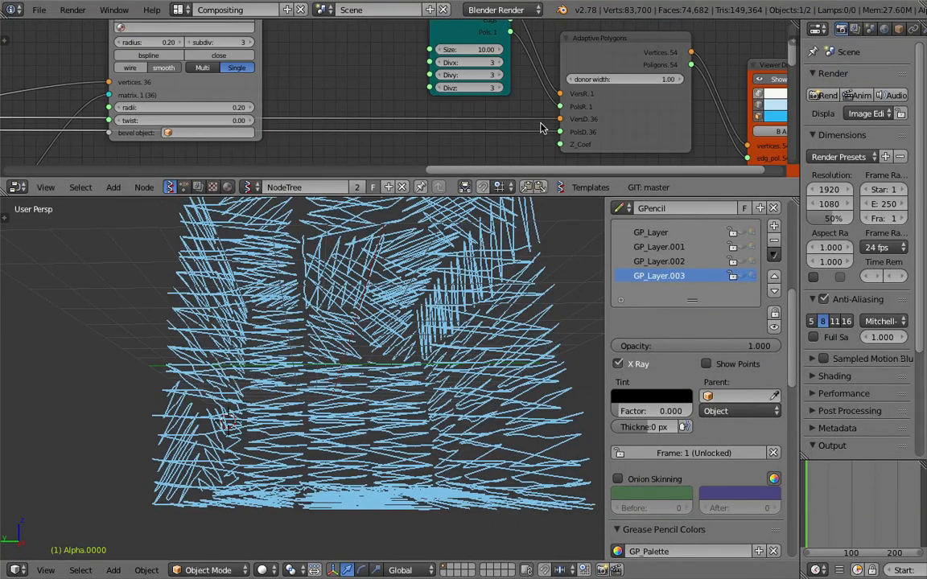
pyautogui.moveTo(604, 48); pyautogui.dragTo(609, 39)
pyautogui.moveTo(378, 338); pyautogui.dragTo(350, 385, button='middle')
pyautogui.scroll(-5, 350, 384)
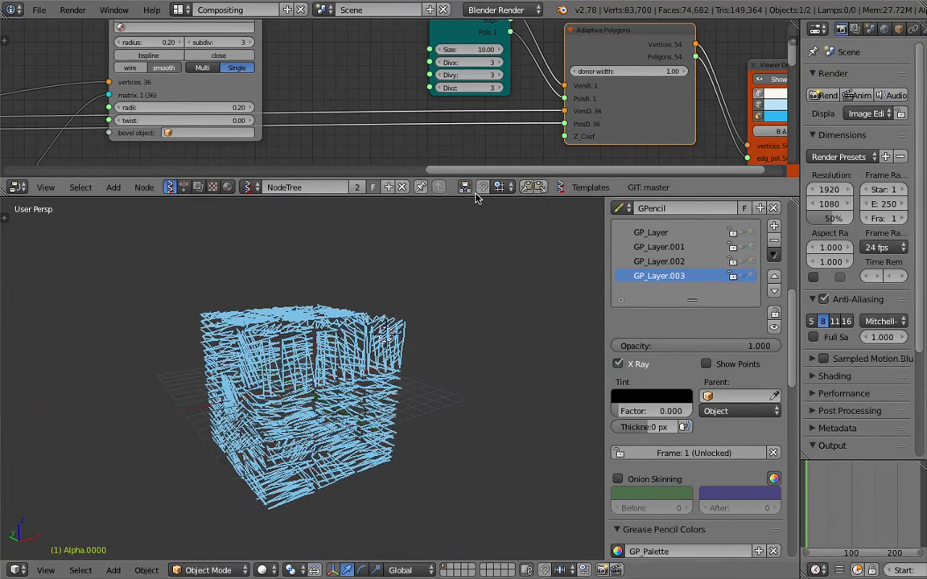
# Enlarge the node editor area again and save over the file.
pyautogui.moveTo(474, 195); pyautogui.dragTo(484, 305)
pyautogui.moveTo(212, 155); pyautogui.dragTo(540, 143, button='middle')
pyautogui.hotkey('ctrl', 's')
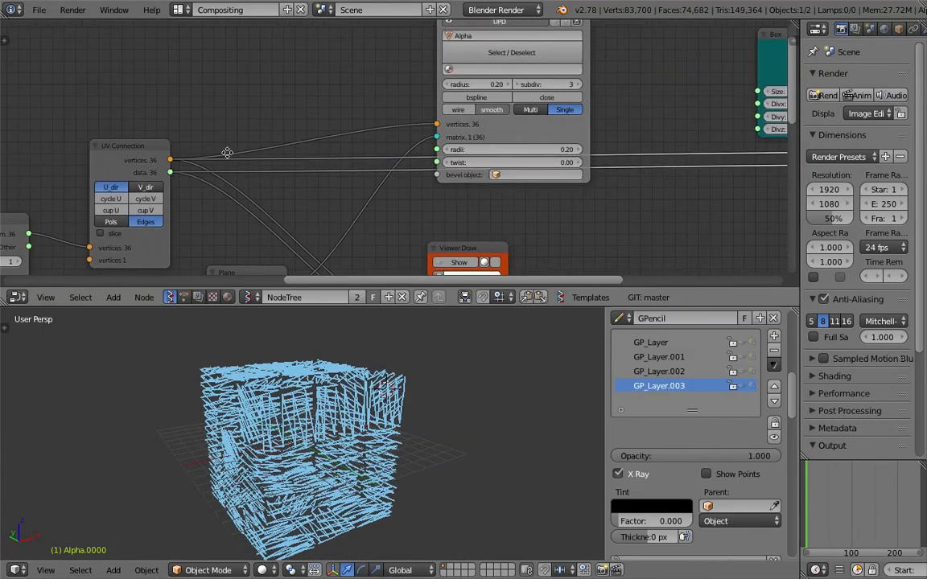
pyautogui.click(505, 151)
# Set the Random Num Gen node's Size to 100 and change the timeline to frame 40.
pyautogui.hscroll(-10, 374, 137)
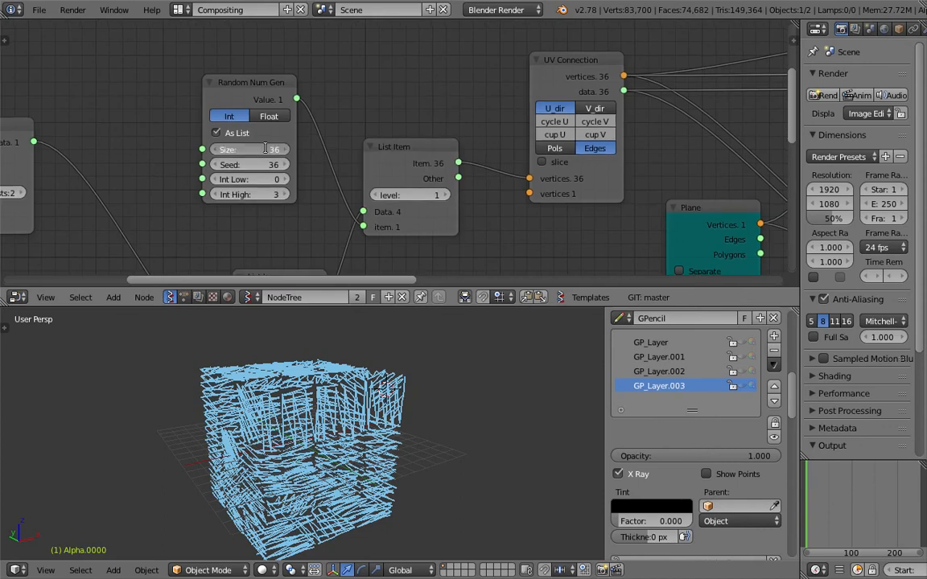
pyautogui.press('Return')
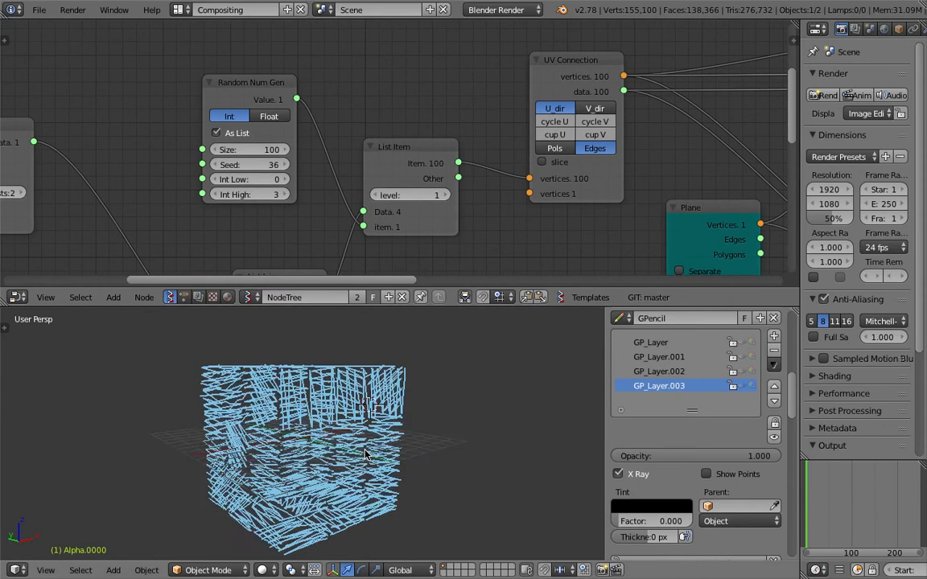
pyautogui.click(824, 498)
# Examine the hatched box and the Adaptive Polygons node with its incoming and outgoing links.
pyautogui.moveTo(538, 497)
pyautogui.mouseDown(button='middle')
pyautogui.moveTo(682, 531)
pyautogui.moveTo(598, 200)
pyautogui.moveTo(386, 159)
pyautogui.mouseUp(button='middle')
pyautogui.hscroll(15, 386, 159)
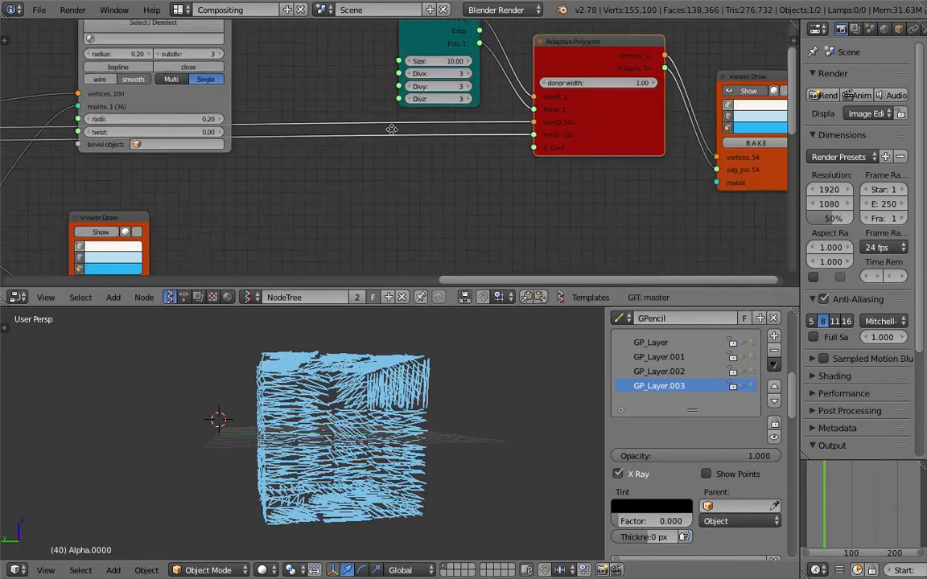
pyautogui.moveTo(318, 354)
pyautogui.mouseDown(button='middle')
pyautogui.moveTo(292, 386)
pyautogui.moveTo(223, 413)
pyautogui.moveTo(238, 424)
pyautogui.moveTo(249, 352)
pyautogui.moveTo(378, 333)
pyautogui.mouseUp(button='middle')
pyautogui.scroll(4, 309, 422)
pyautogui.moveTo(309, 422)
pyautogui.mouseDown(button='middle')
pyautogui.moveTo(322, 362)
pyautogui.moveTo(378, 382)
pyautogui.mouseUp(button='middle')
pyautogui.scroll(-4, 354, 366)
pyautogui.moveTo(466, 167)
pyautogui.keyDown('ctrl'); pyautogui.mouseDown(button='middle')
pyautogui.moveTo(466, 184)
pyautogui.moveTo(457, 159)
pyautogui.mouseUp(button='middle'); pyautogui.keyUp('ctrl')
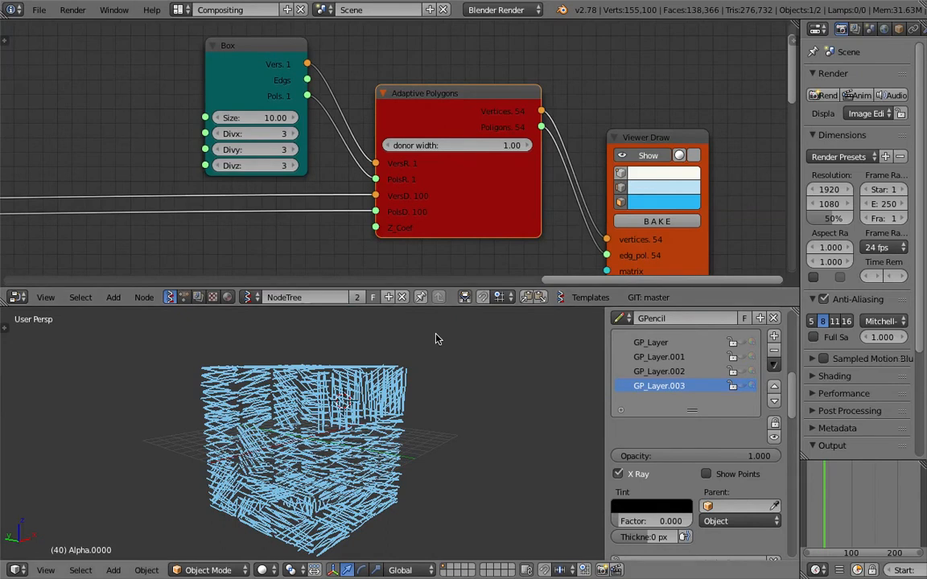
# Rearrange the Adaptive Polygons, Box and Viewer Draw nodes so their links have more room.
pyautogui.moveTo(354, 370); pyautogui.dragTo(380, 318, button='middle')
pyautogui.moveTo(441, 113); pyautogui.dragTo(453, 103)
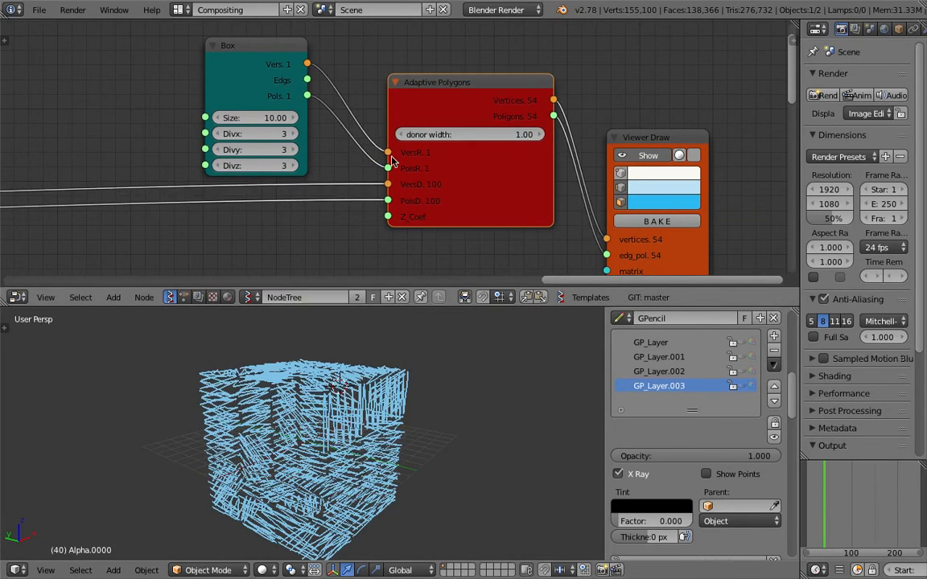
pyautogui.moveTo(264, 103); pyautogui.dragTo(277, 84)
pyautogui.moveTo(338, 450)
pyautogui.mouseDown(button='middle')
pyautogui.moveTo(346, 438)
pyautogui.moveTo(326, 422)
pyautogui.moveTo(490, 242)
pyautogui.mouseUp(button='middle')
pyautogui.scroll(-3, 486, 243)
pyautogui.moveTo(471, 326)
pyautogui.mouseDown(button='middle')
pyautogui.moveTo(466, 364)
pyautogui.moveTo(507, 225)
pyautogui.mouseUp(button='middle')
pyautogui.moveTo(594, 140)
pyautogui.mouseDown()
pyautogui.moveTo(612, 140)
pyautogui.moveTo(594, 87)
pyautogui.mouseUp()
pyautogui.moveTo(430, 123); pyautogui.dragTo(422, 141)
# Set the Box node's Divx, Divy and Divz to 4.
pyautogui.scroll(-3, 407, 151)
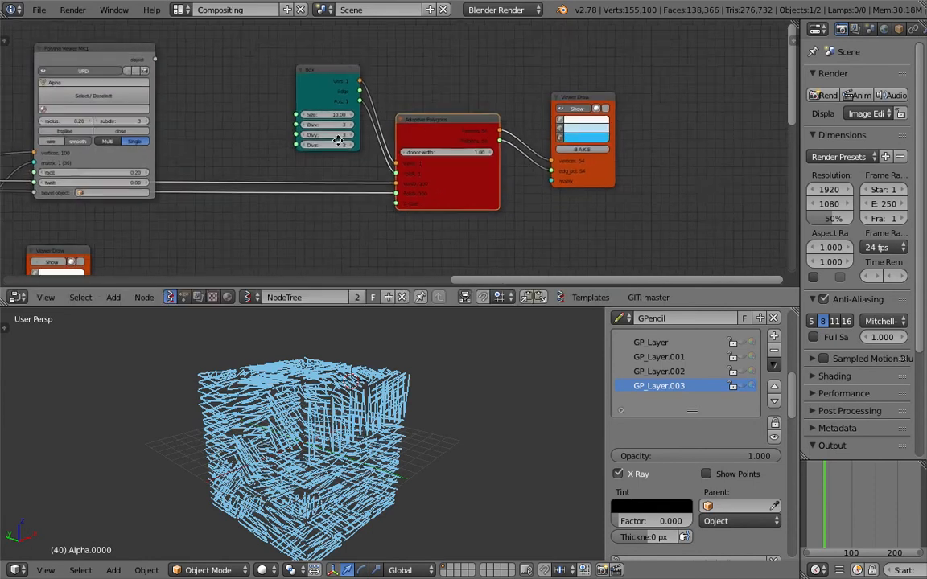
pyautogui.moveTo(78, 172); pyautogui.dragTo(298, 149, button='middle')
pyautogui.scroll(3, 504, 146)
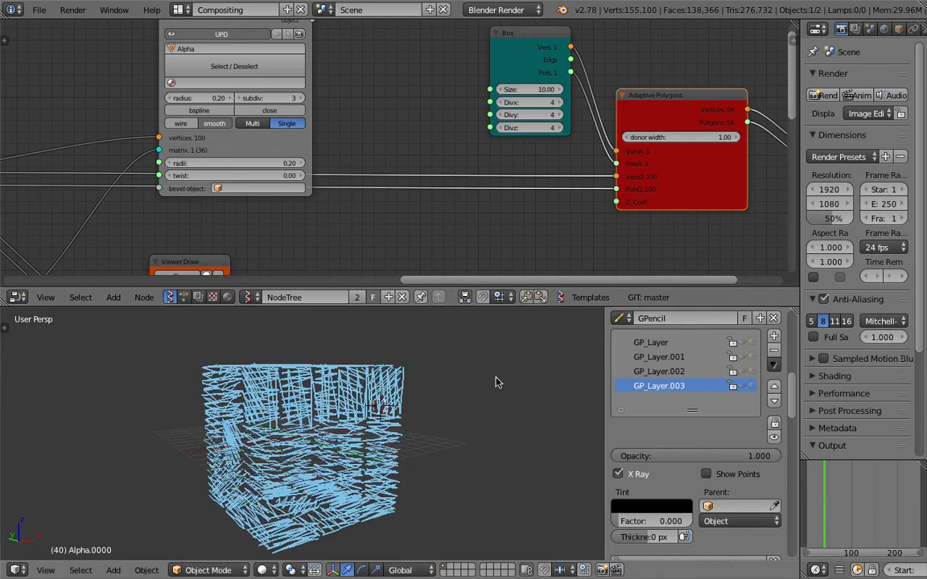
# Change the timeline to frame 32 and set the Random Num Gen node's Size to 10.
pyautogui.click(819, 493)
pyautogui.moveTo(543, 203); pyautogui.dragTo(482, 121, button='middle')
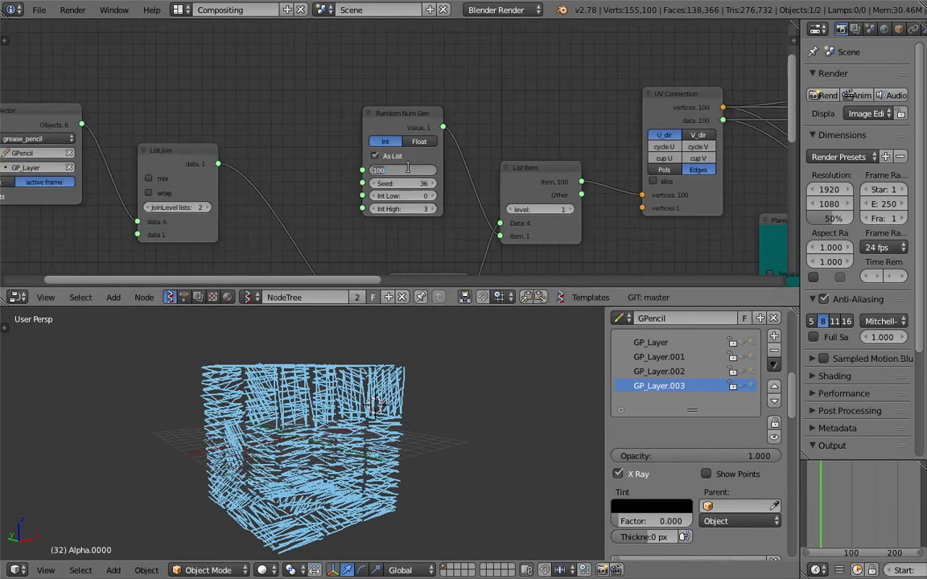
pyautogui.moveTo(446, 139)
pyautogui.mouseDown(button='middle')
pyautogui.moveTo(203, 128)
pyautogui.moveTo(612, 131)
pyautogui.moveTo(538, 173)
pyautogui.moveTo(290, 169)
pyautogui.moveTo(439, 125)
pyautogui.mouseUp(button='middle')
pyautogui.moveTo(406, 406); pyautogui.dragTo(329, 354, button='middle')
# Save over the file and spread the Adaptive Polygons, Viewer Draw and Box nodes farther apart.
pyautogui.scroll(3, 397, 431)
pyautogui.hotkey('ctrl', 's')
pyautogui.click(355, 167)
pyautogui.scroll(-2, 355, 167)
pyautogui.moveTo(429, 146); pyautogui.dragTo(424, 184, button='middle')
pyautogui.moveTo(443, 181); pyautogui.dragTo(457, 189)
pyautogui.moveTo(560, 164); pyautogui.dragTo(601, 181)
pyautogui.scroll(1, 424, 166)
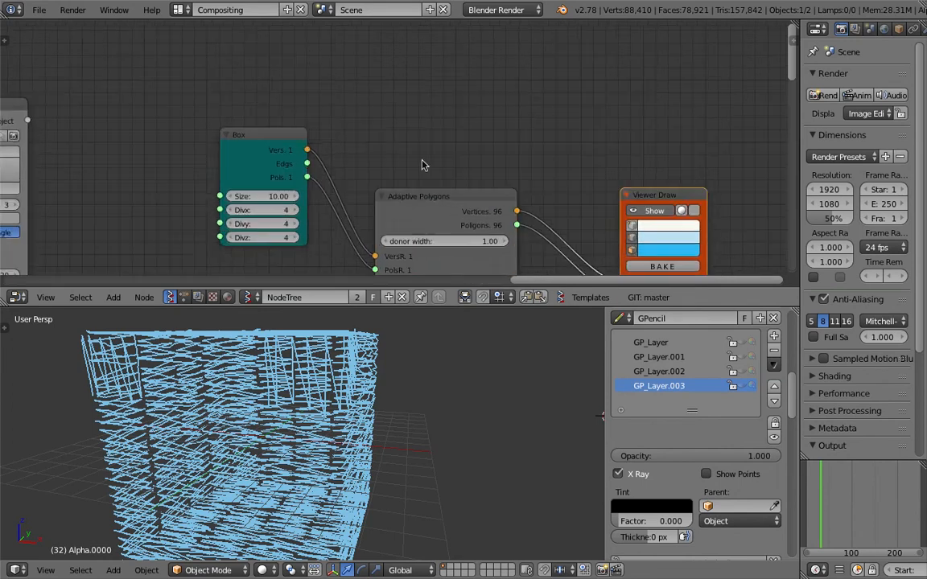
pyautogui.moveTo(290, 149); pyautogui.dragTo(239, 135)
# Add a List Length node above Adaptive Polygons and link the Box's Pols output to its Data input.
pyautogui.moveTo(378, 148); pyautogui.dragTo(389, 130, button='middle')
pyautogui.hotkey('shift', 'a')
pyautogui.click(397, 100)
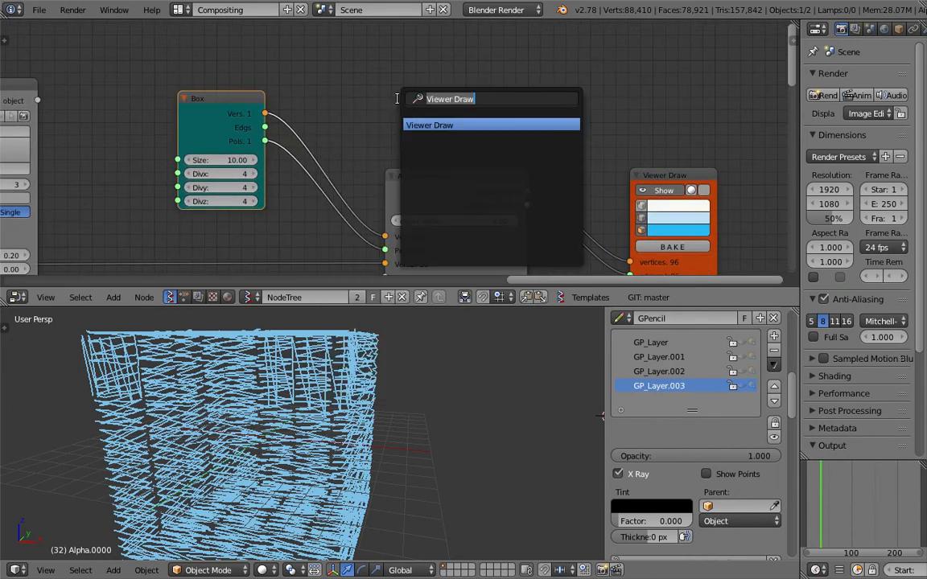
pyautogui.write('list l')
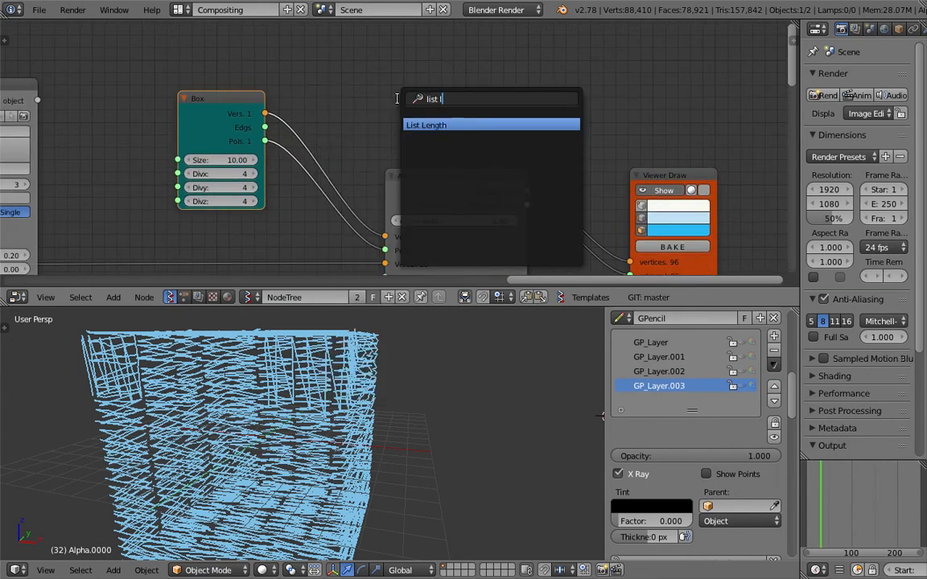
pyautogui.press('Return')
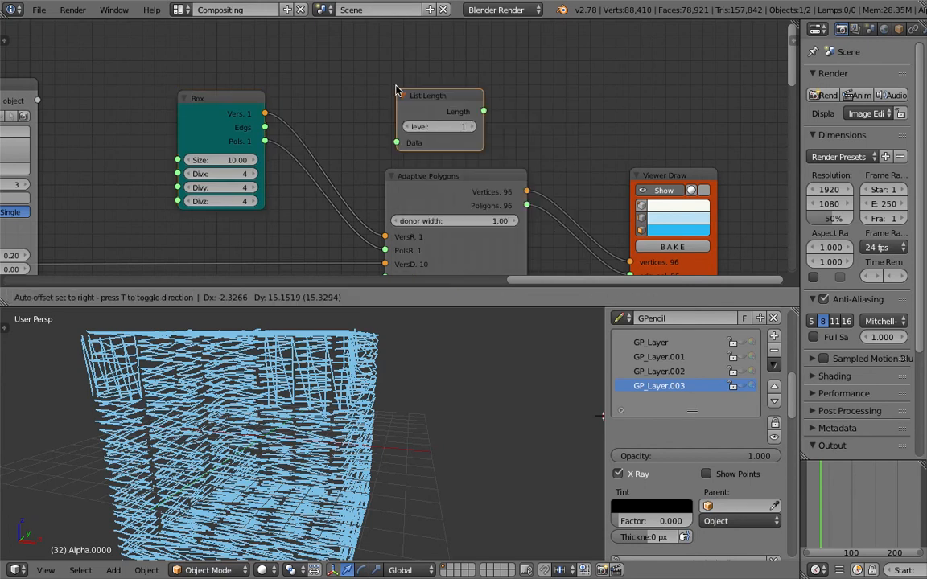
pyautogui.click(400, 87)
pyautogui.moveTo(268, 144); pyautogui.dragTo(397, 127)
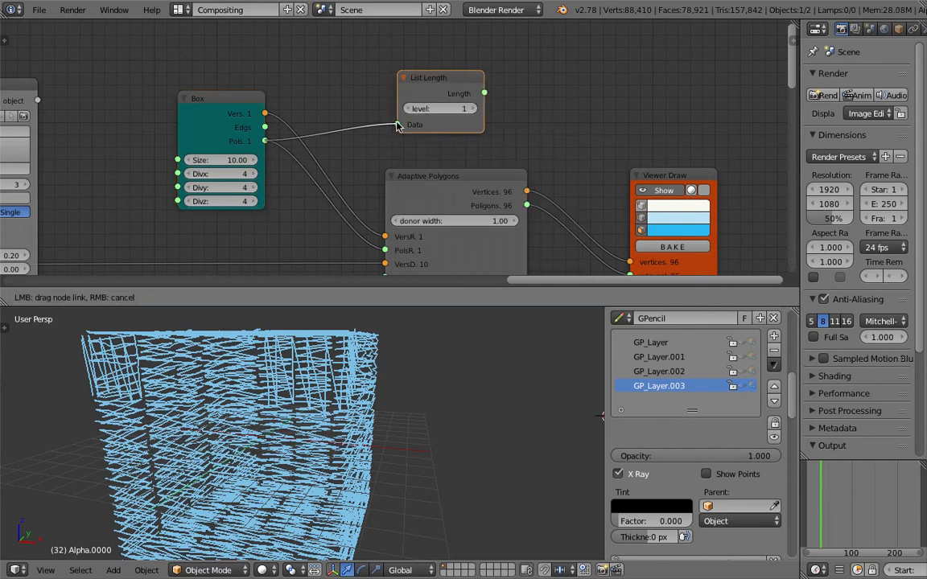
# Add a Stethoscope MK2 node, link List Length's Length output to its Data input, and position it beside List Length.
pyautogui.moveTo(554, 87); pyautogui.dragTo(537, 87, button='middle')
pyautogui.hotkey('shift', 'a')
pyautogui.click(533, 85)
pyautogui.write('s')
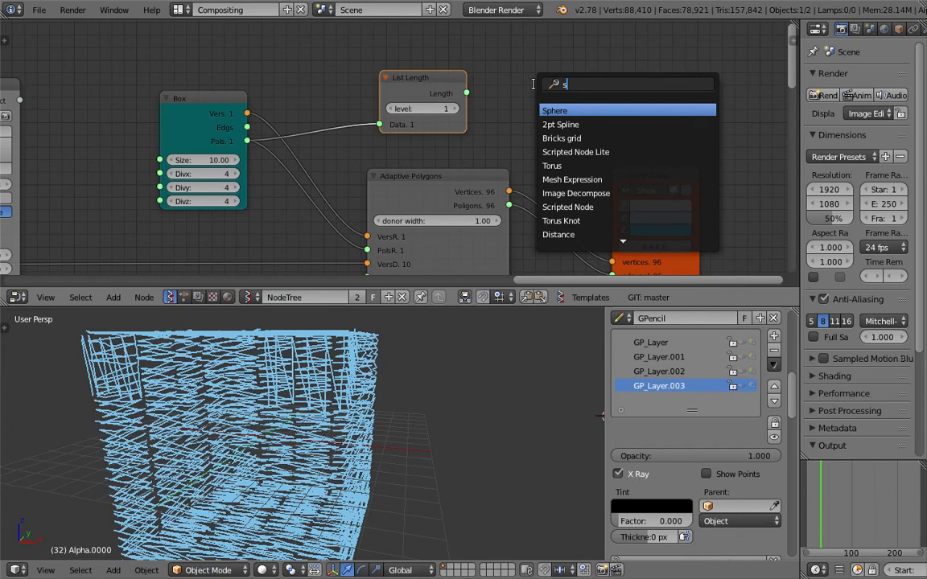
pyautogui.write('te')
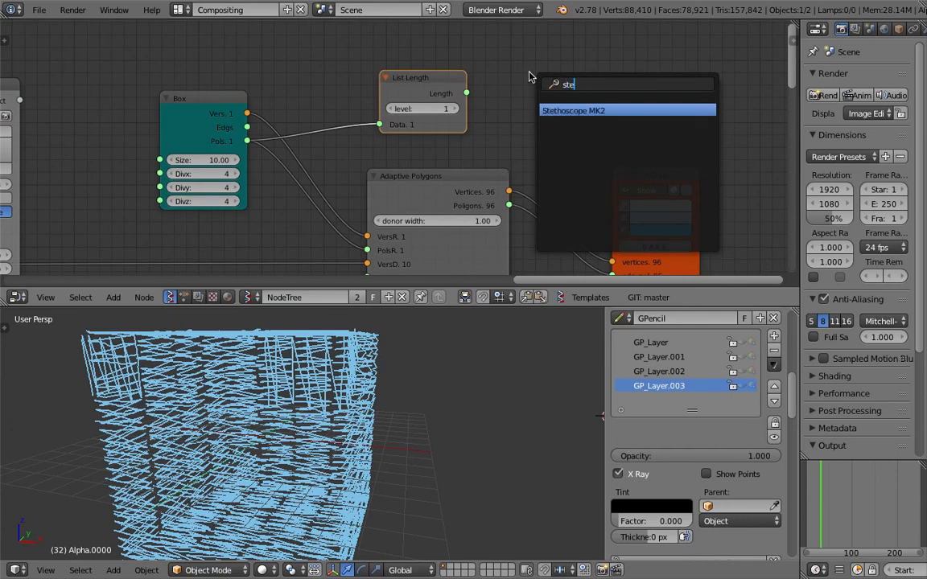
pyautogui.press('Return')
pyautogui.click(475, 84)
pyautogui.moveTo(468, 93); pyautogui.dragTo(544, 128)
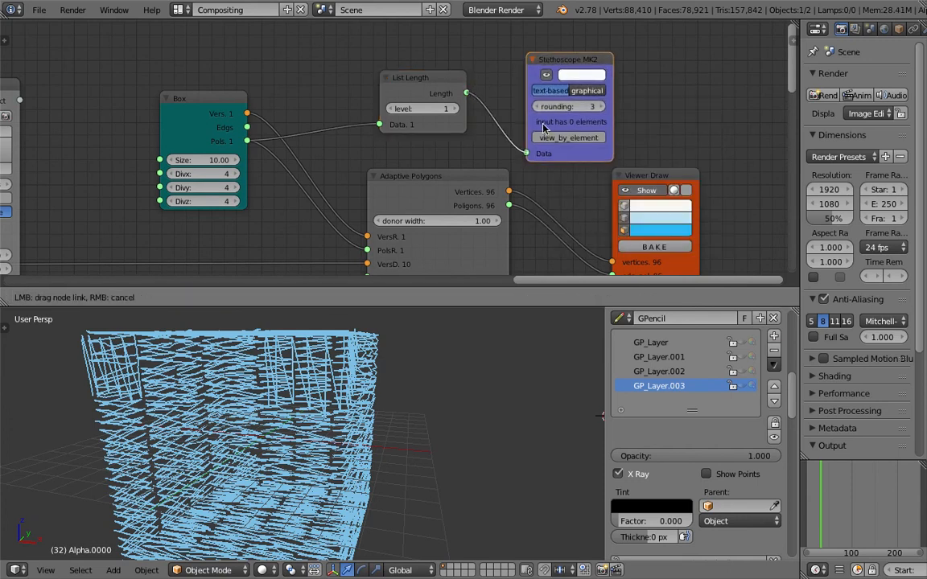
pyautogui.moveTo(632, 94); pyautogui.dragTo(643, 74)
pyautogui.moveTo(644, 57); pyautogui.dragTo(598, 96, button='middle')
pyautogui.scroll(2, 602, 97)
# Set the Random Num Gen node's Size to 96.
pyautogui.scroll(-4, 601, 97)
pyautogui.moveTo(135, 174); pyautogui.dragTo(695, 107, button='middle')
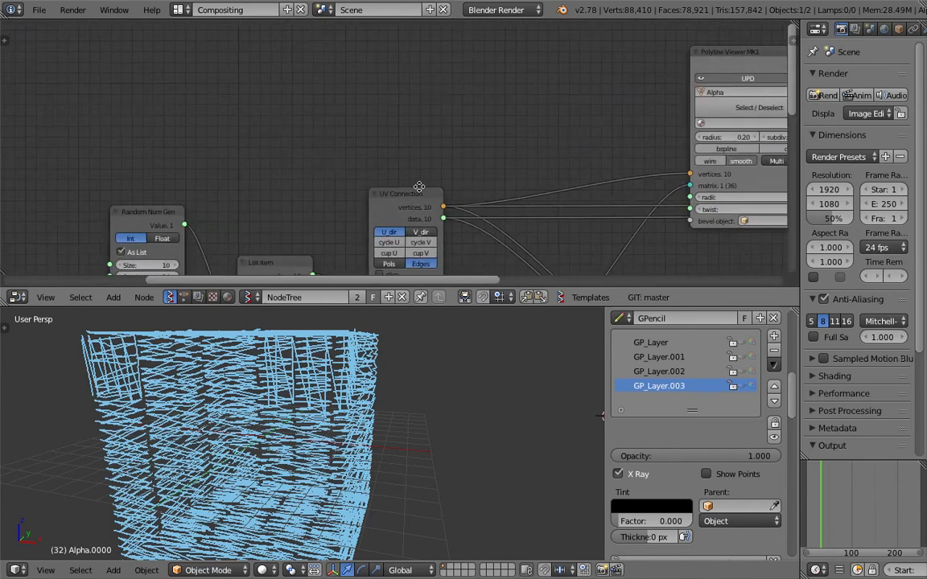
pyautogui.moveTo(419, 186); pyautogui.dragTo(485, 91, button='middle')
pyautogui.moveTo(351, 126); pyautogui.dragTo(468, 123, button='middle')
pyautogui.scroll(1, 387, 157)
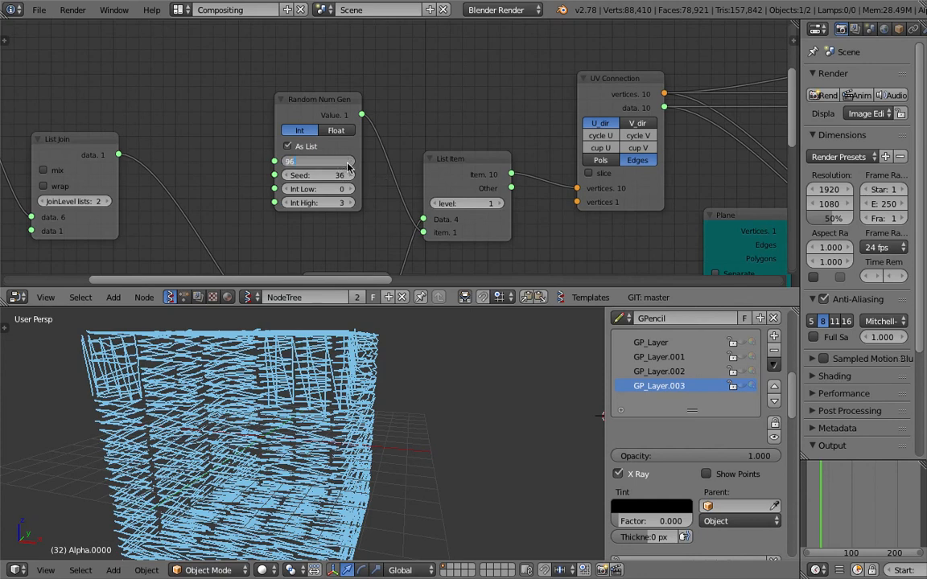
pyautogui.press('Return')
# Change the timeline to frame 5 and examine the hatched box faces from another angle.
pyautogui.scroll(-1, 435, 158)
pyautogui.moveTo(439, 158); pyautogui.dragTo(98, 143, button='middle')
pyautogui.moveTo(486, 122)
pyautogui.mouseDown(button='middle')
pyautogui.moveTo(288, 190)
pyautogui.moveTo(87, 196)
pyautogui.mouseUp(button='middle')
pyautogui.moveTo(187, 207); pyautogui.dragTo(162, 206, button='middle')
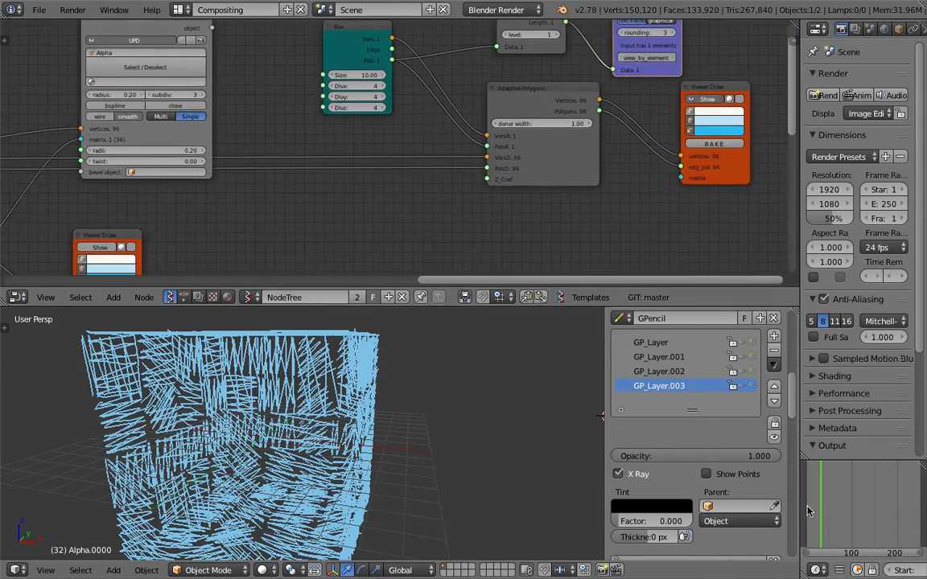
pyautogui.moveTo(517, 414)
pyautogui.mouseDown(button='middle')
pyautogui.moveTo(548, 414)
pyautogui.moveTo(441, 351)
pyautogui.moveTo(137, 403)
pyautogui.moveTo(252, 451)
pyautogui.moveTo(225, 402)
pyautogui.moveTo(172, 361)
pyautogui.moveTo(282, 490)
pyautogui.moveTo(334, 457)
pyautogui.moveTo(486, 428)
pyautogui.moveTo(467, 463)
pyautogui.moveTo(386, 465)
pyautogui.mouseUp(button='middle')
pyautogui.scroll(3, 170, 361)
pyautogui.scroll(-5, 386, 465)
pyautogui.moveTo(368, 238); pyautogui.dragTo(150, 287, button='middle')
# Move the Adaptive Polygons and Viewer Draw nodes apart and save over the file.
pyautogui.moveTo(333, 152); pyautogui.dragTo(326, 183)
pyautogui.moveTo(501, 142); pyautogui.dragTo(600, 128)
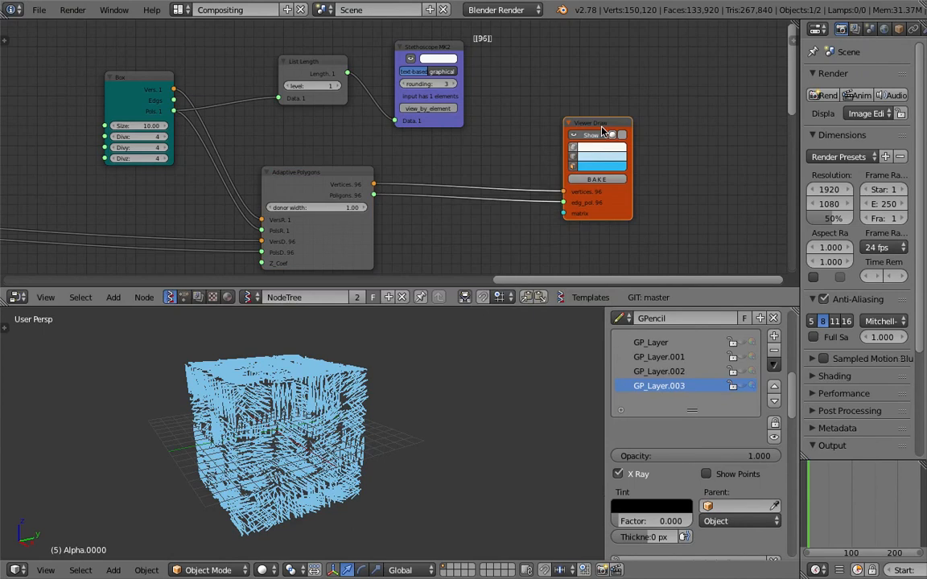
pyautogui.hotkey('ctrl', 's')
pyautogui.click(598, 130)
# Replace the Viewer Draw node with a Mesh Join node linked to both Adaptive Polygons outputs, and save over the file.
pyautogui.moveTo(577, 135); pyautogui.dragTo(573, 91, button='middle')
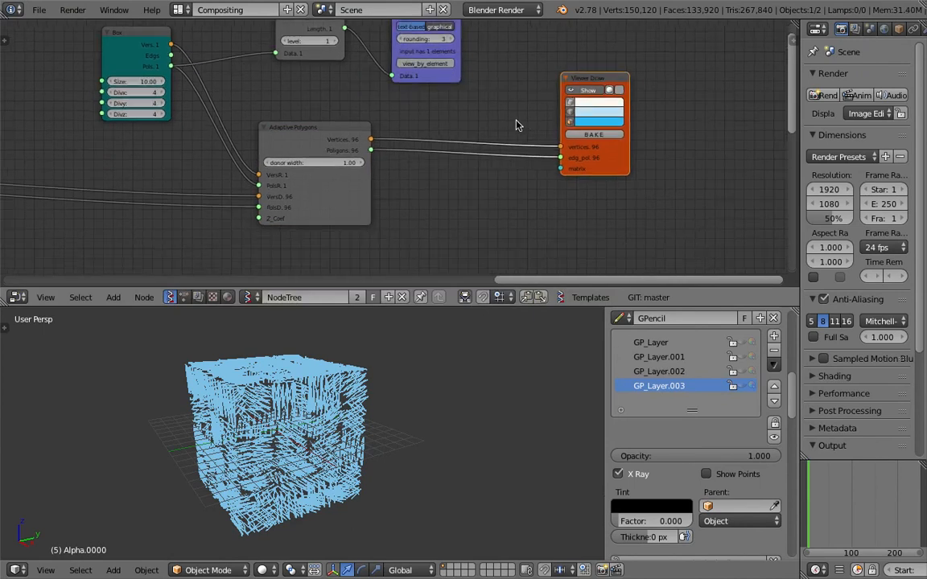
pyautogui.press('x')
pyautogui.write('mesh j')
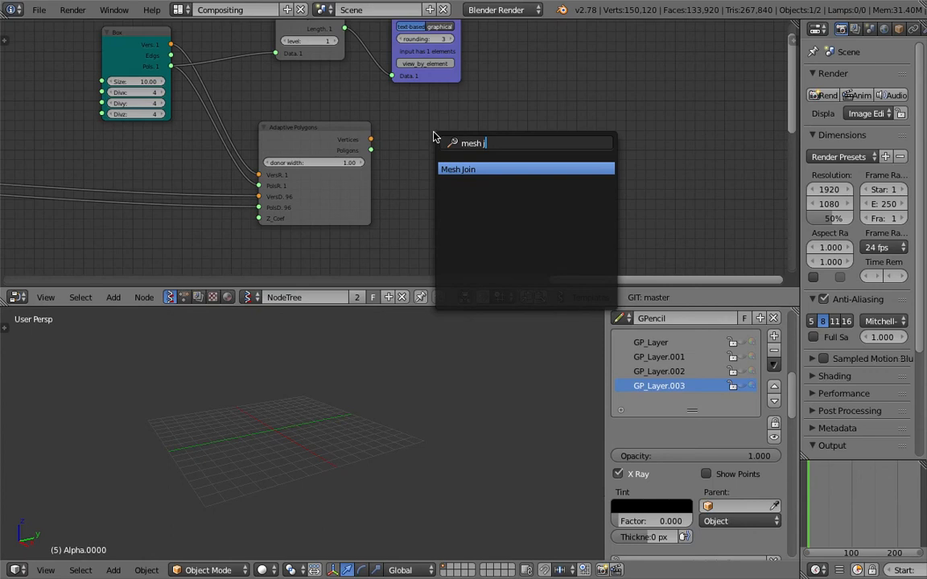
pyautogui.press('Return')
pyautogui.click(434, 125)
pyautogui.moveTo(371, 140); pyautogui.dragTo(417, 173)
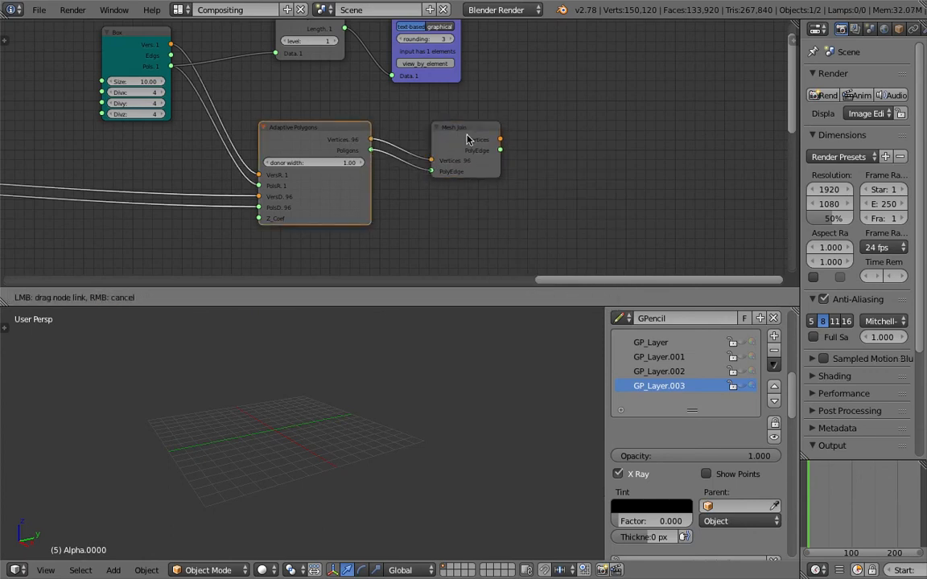
pyautogui.moveTo(527, 137); pyautogui.dragTo(507, 167, button='middle')
pyautogui.hotkey('ctrl', 's')
pyautogui.click(507, 173)
# Duplicate the Polyline Viewer MK1 node and place the copy beyond the Mesh Join node.
pyautogui.scroll(-2, 371, 155)
pyautogui.moveTo(371, 155); pyautogui.dragTo(487, 158, button='middle')
pyautogui.moveTo(99, 74); pyautogui.dragTo(133, 61)
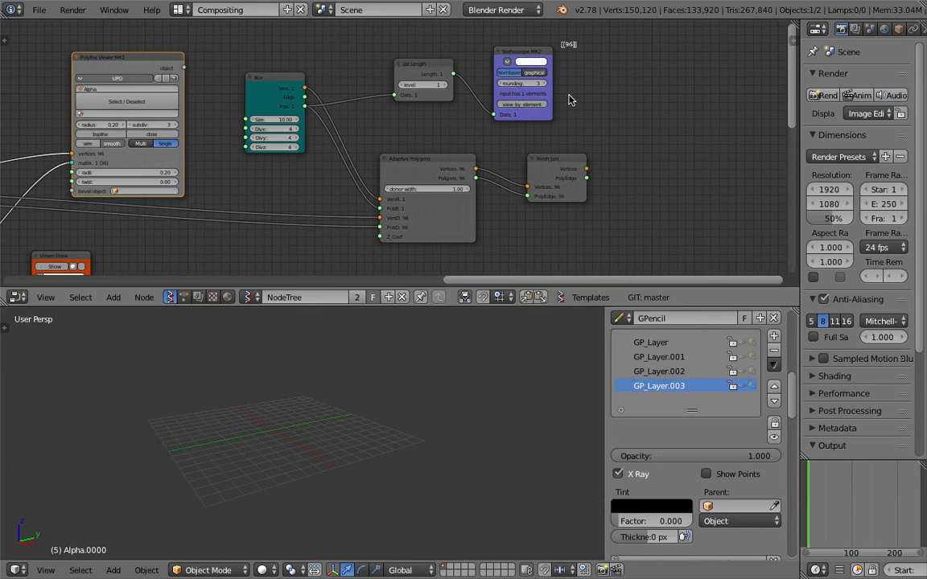
pyautogui.hotkey('shift', 'd')
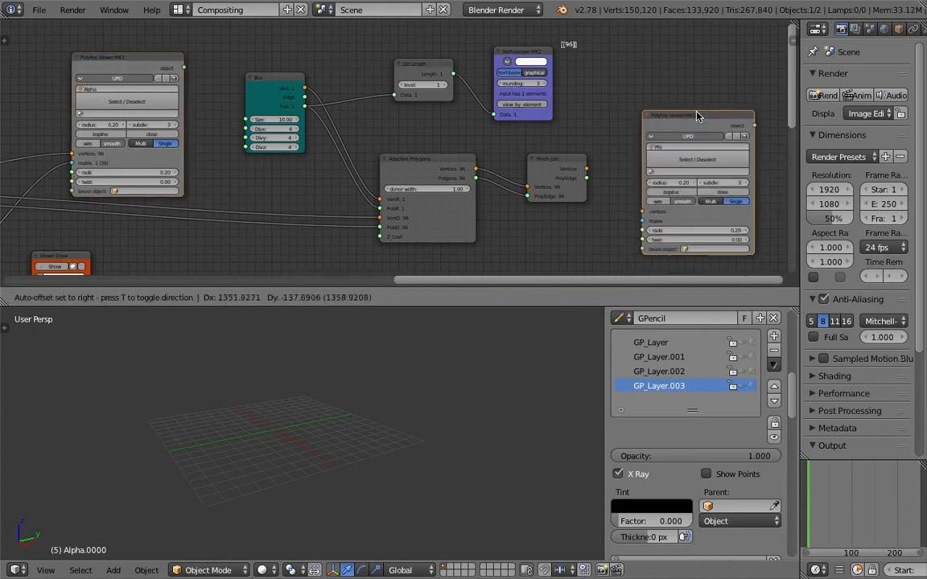
pyautogui.click(692, 110)
pyautogui.scroll(3, 563, 142)
pyautogui.moveTo(692, 110); pyautogui.dragTo(565, 106, button='middle')
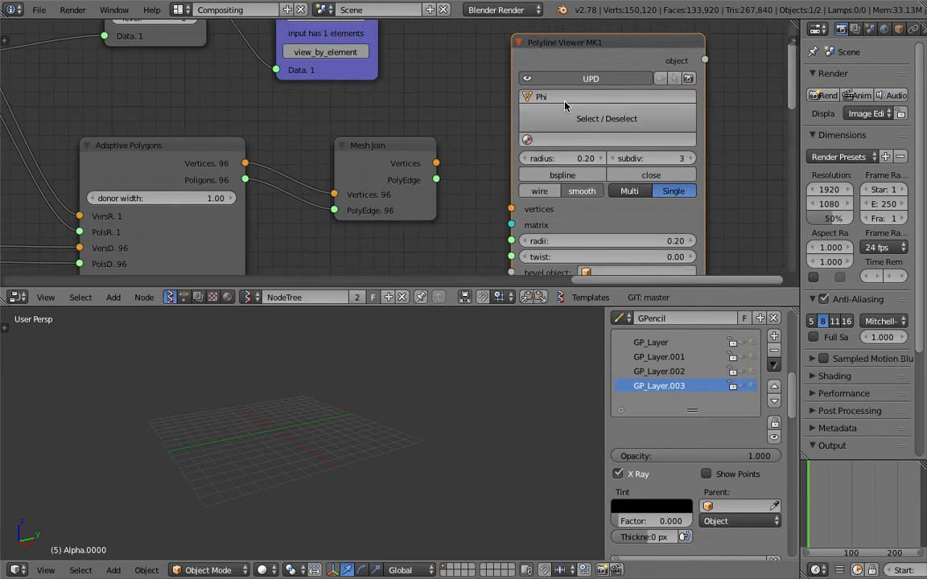
# Name the duplicated Polyline Viewer's object Ghu and link Mesh Join's Vertices output to its vertices input.
pyautogui.click(573, 100)
pyautogui.write('Ghu')
pyautogui.press('Return')
pyautogui.moveTo(437, 163); pyautogui.dragTo(504, 208)
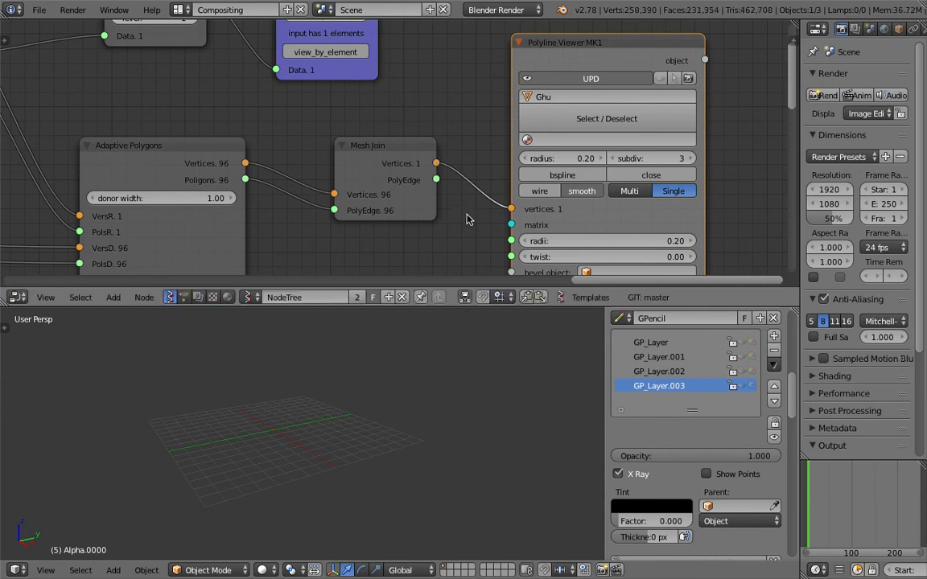
# Enable Matcap shading in the 3D view and choose the rainbow normal-colored matcap.
pyautogui.scroll(-2, 470, 219)
pyautogui.moveTo(402, 414)
pyautogui.mouseDown(button='middle')
pyautogui.moveTo(486, 380)
pyautogui.moveTo(542, 376)
pyautogui.moveTo(402, 418)
pyautogui.moveTo(481, 398)
pyautogui.mouseUp(button='middle')
pyautogui.scroll(-5, 696, 474)
pyautogui.scroll(-8, 696, 475)
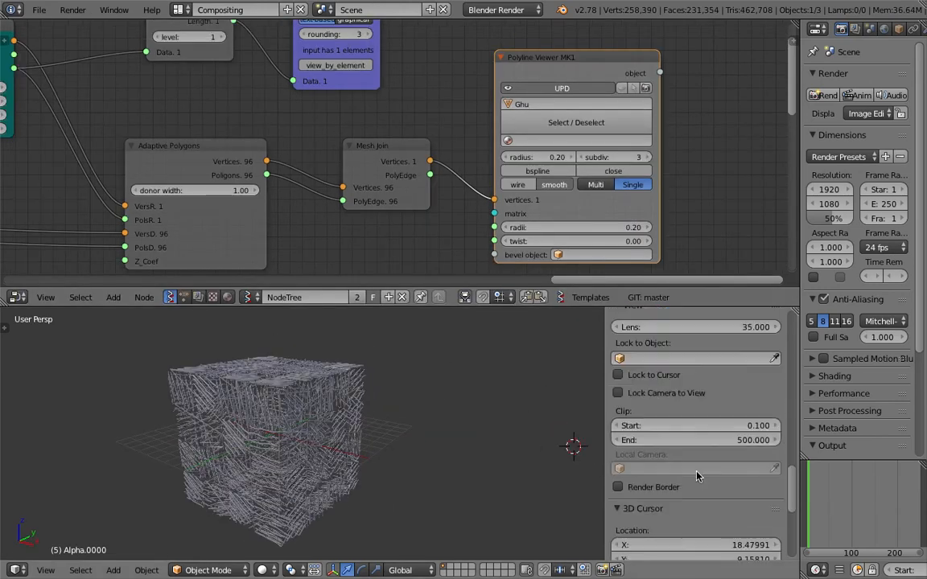
pyautogui.click(651, 433)
pyautogui.click(687, 487)
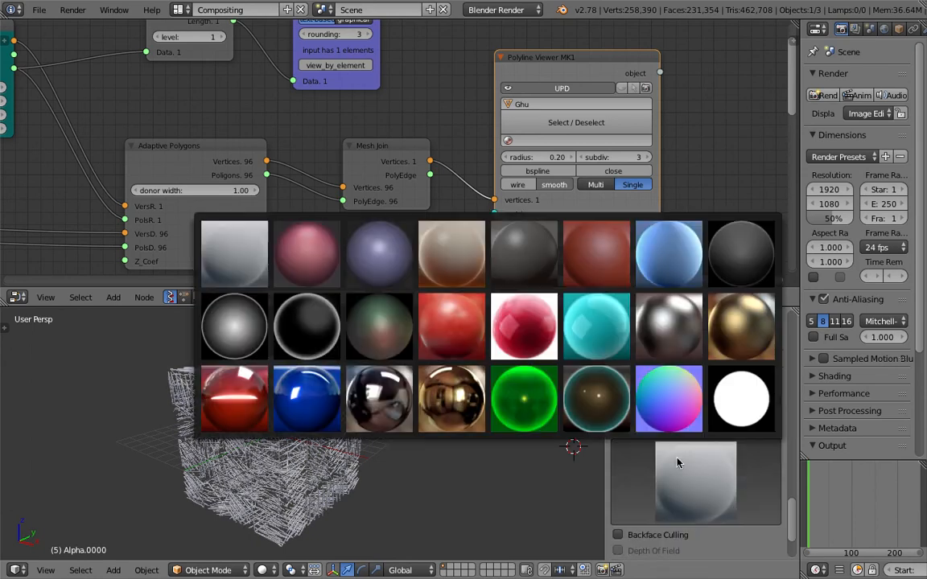
pyautogui.click(635, 417)
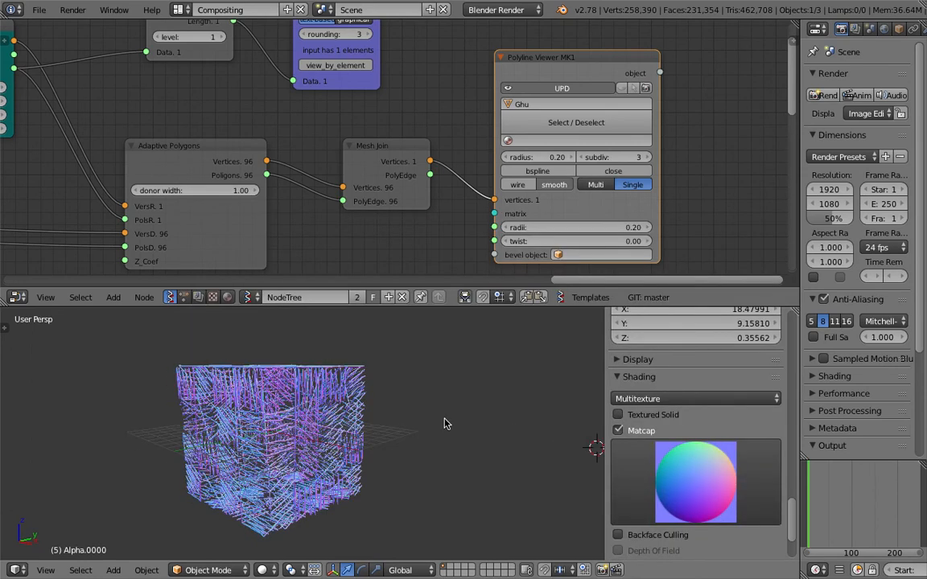
# Maximize the 3D view and turn on Only Render in its display settings.
pyautogui.hotkey('ctrl', 'Up')
pyautogui.scroll(3, 524, 360)
pyautogui.scroll(10, 764, 218)
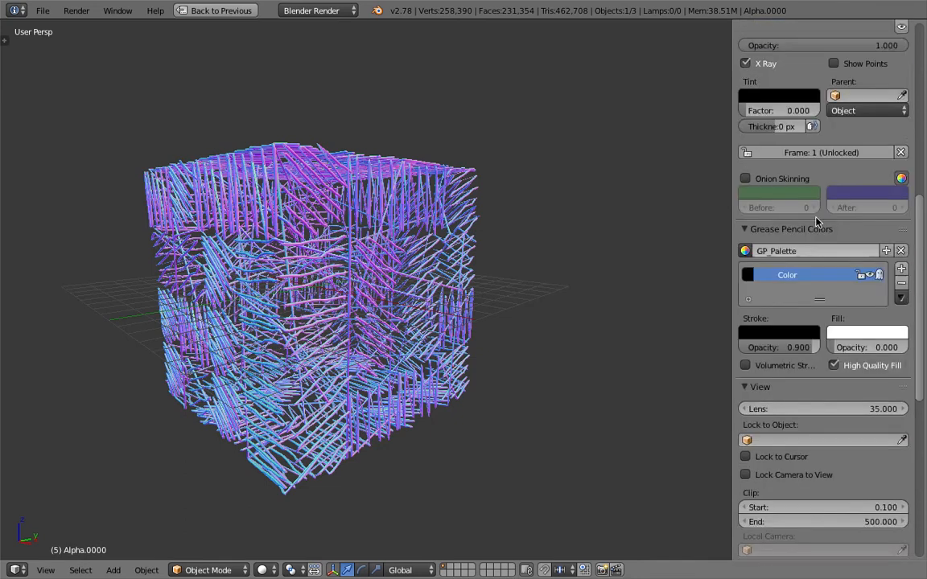
pyautogui.scroll(8, 804, 216)
pyautogui.scroll(-10, 812, 273)
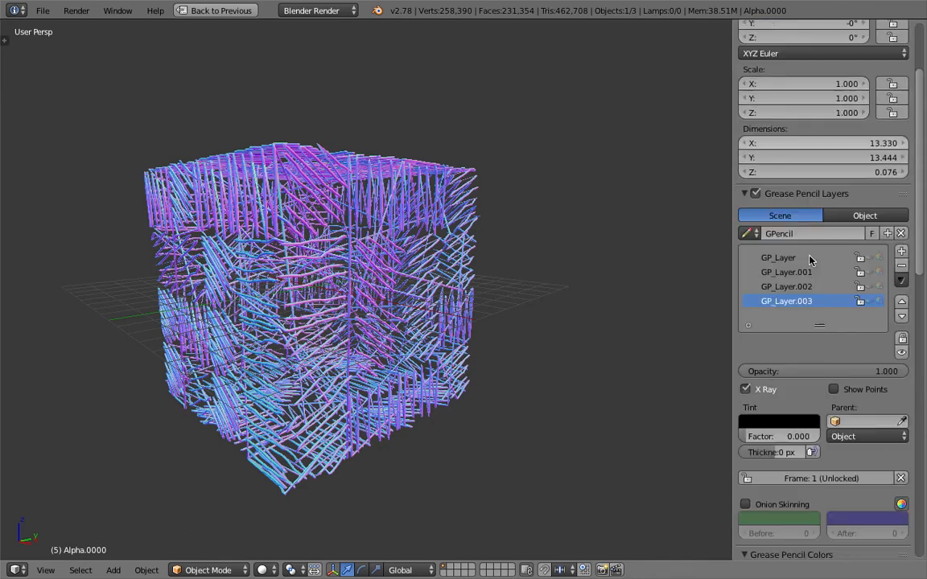
pyautogui.scroll(-12, 815, 288)
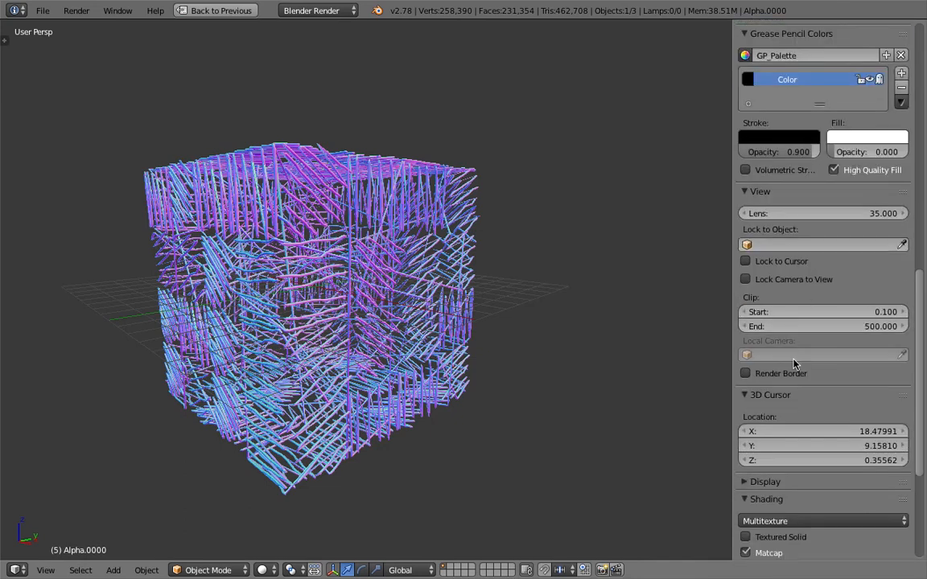
pyautogui.click(764, 337)
pyautogui.click(745, 358)
# Examine the matcap-shaded hatch tubes from several angles and return to the split screen layout.
pyautogui.moveTo(474, 273); pyautogui.dragTo(451, 340, button='middle')
pyautogui.moveTo(403, 300); pyautogui.dragTo(523, 217, button='middle')
pyautogui.scroll(10, 409, 327)
pyautogui.scroll(-8, 463, 249)
pyautogui.scroll(3, 469, 235)
pyautogui.click(230, 11)
# Turn on bspline for the Ghu Polyline Viewer and inspect the smoothed tubes.
pyautogui.moveTo(547, 148); pyautogui.dragTo(446, 151, button='middle')
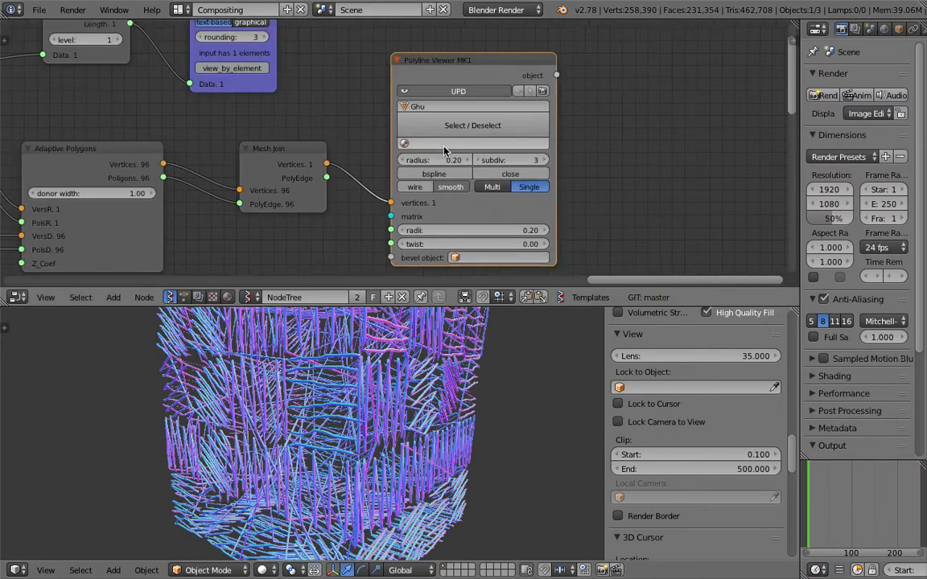
pyautogui.scroll(1, 447, 161)
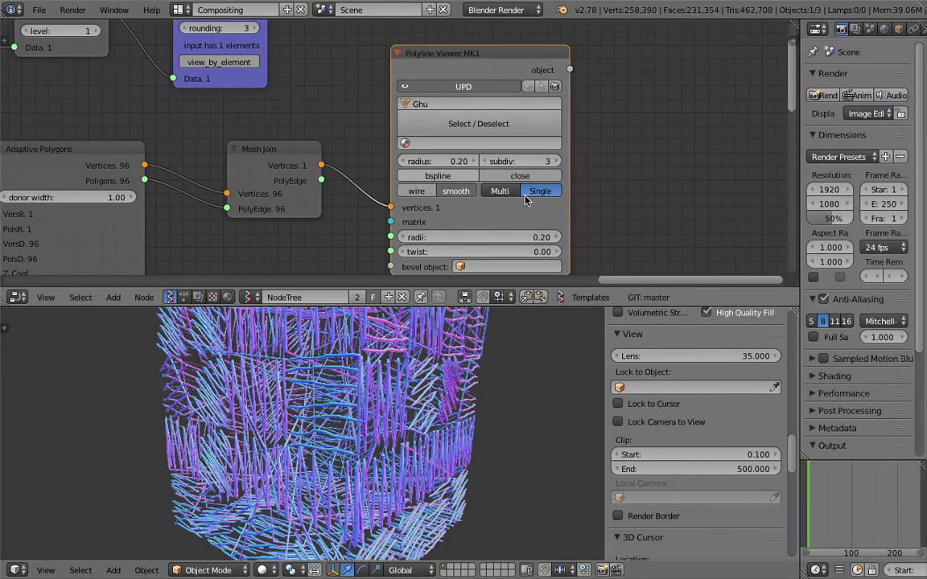
pyautogui.click(451, 175)
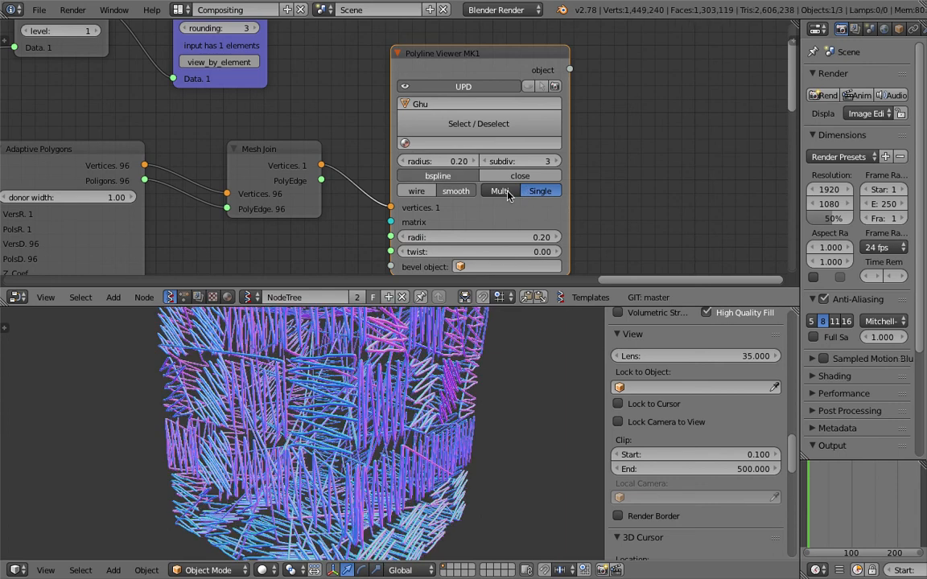
pyautogui.moveTo(467, 325); pyautogui.dragTo(434, 338, button='middle')
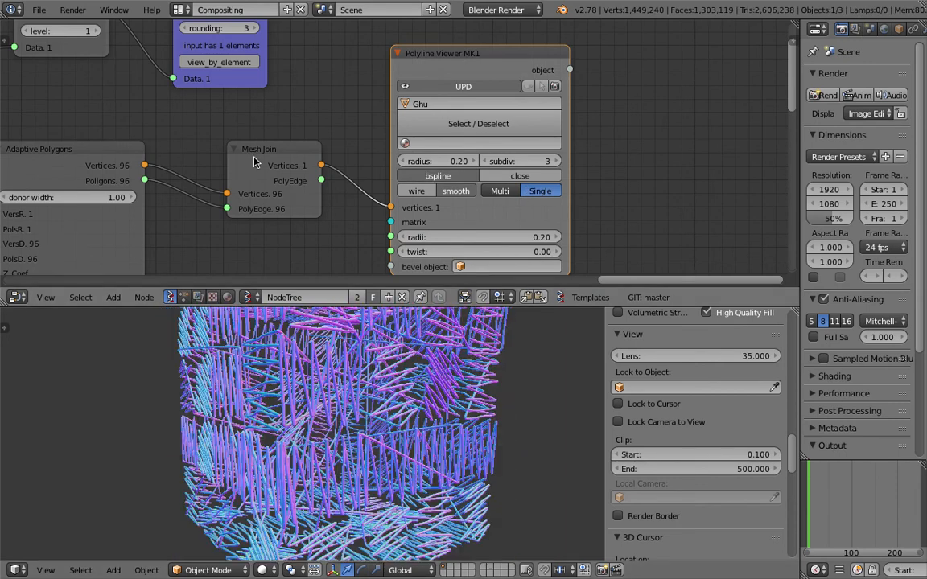
# Delete the Mesh Join node and link Adaptive Polygons' Vertices output directly to the Ghu Polyline Viewer's vertices input.
pyautogui.click(256, 178)
pyautogui.scroll(-1, 286, 182)
pyautogui.scroll(-2, 286, 178)
pyautogui.moveTo(286, 178); pyautogui.dragTo(344, 160, button='middle')
pyautogui.moveTo(340, 135); pyautogui.dragTo(328, 135)
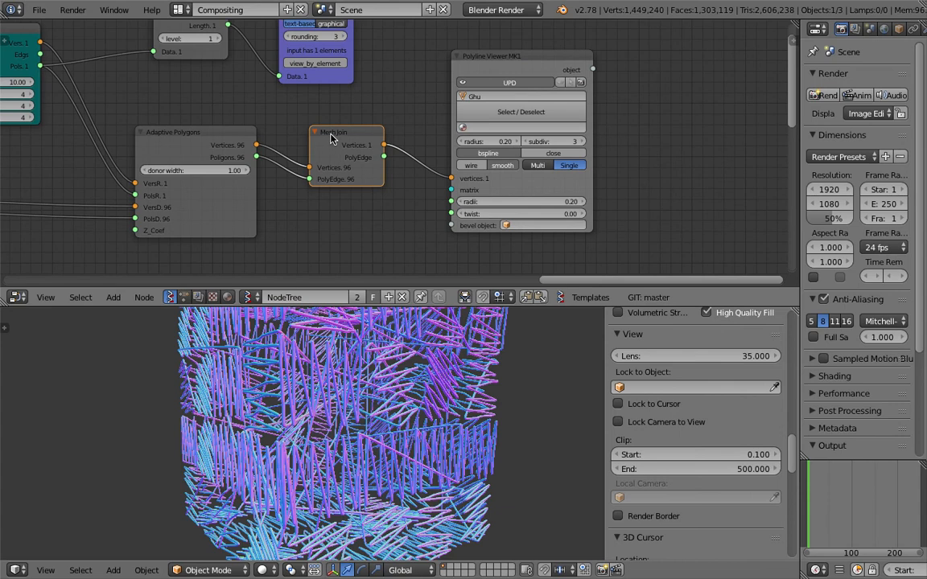
pyautogui.press('x')
pyautogui.moveTo(255, 145); pyautogui.dragTo(518, 183)
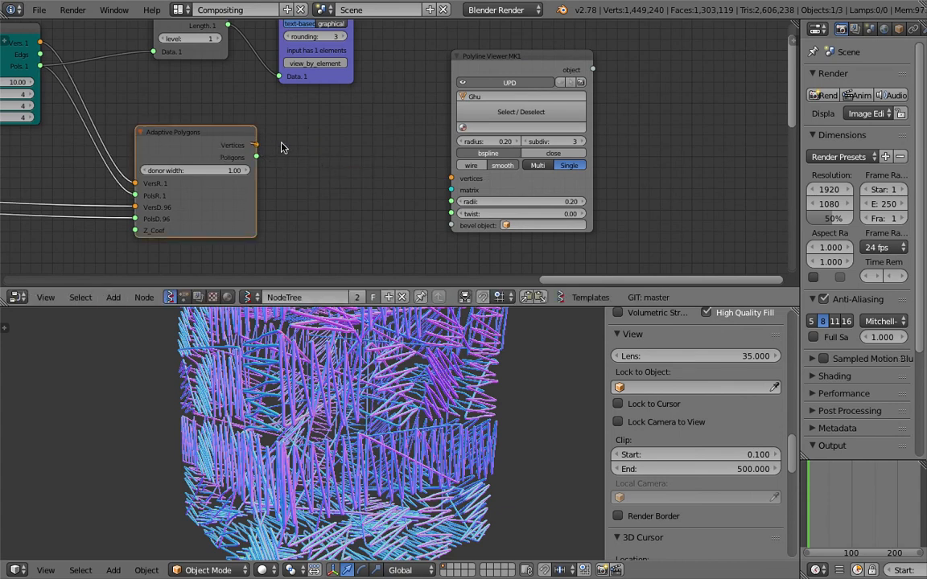
pyautogui.moveTo(256, 145); pyautogui.dragTo(450, 183)
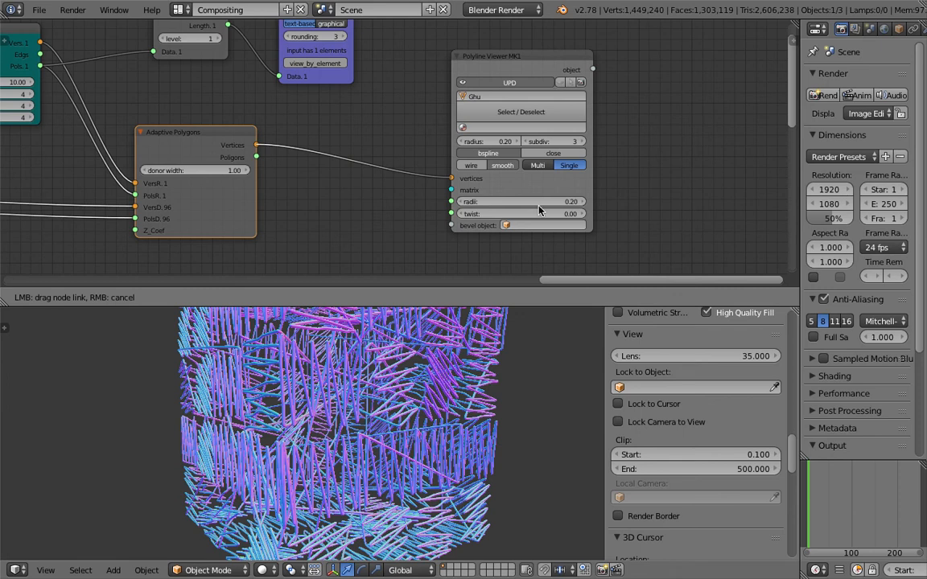
pyautogui.moveTo(539, 210); pyautogui.dragTo(493, 176)
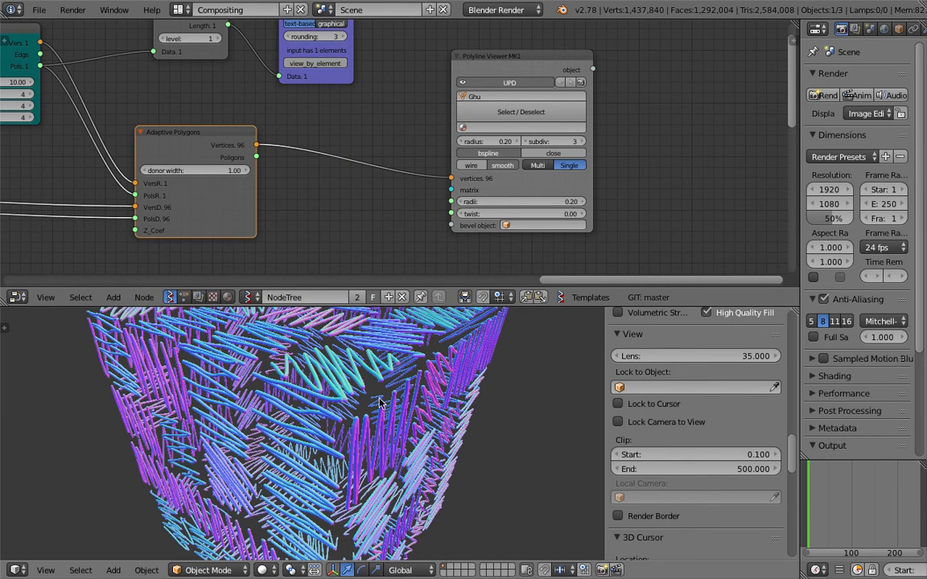
# Maximize the 3D view and examine the separate hatch tubes on the box from several angles.
pyautogui.hotkey('shift', 'space')
pyautogui.moveTo(405, 367); pyautogui.dragTo(471, 280, button='middle')
pyautogui.scroll(2, 506, 308)
pyautogui.scroll(5, 472, 281)
pyautogui.scroll(-6, 303, 179)
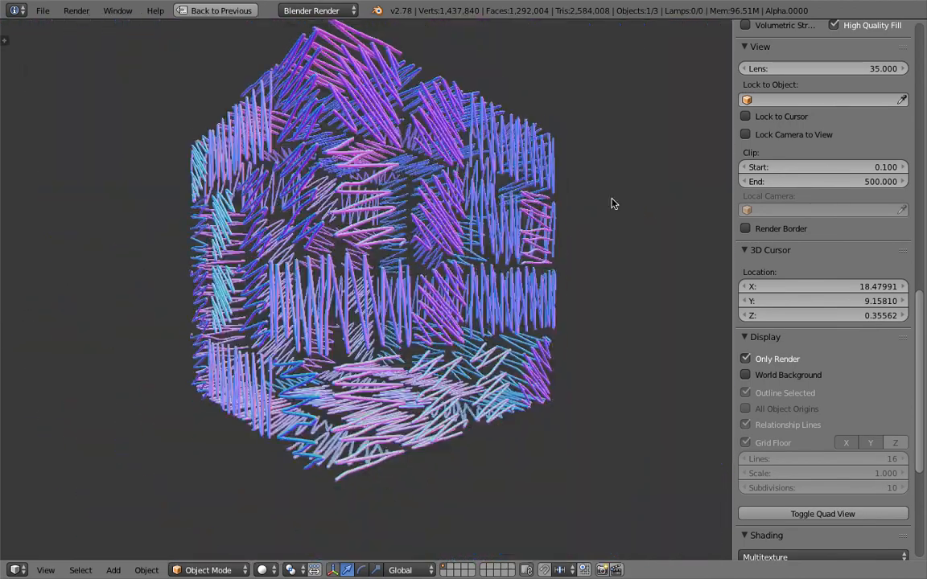
pyautogui.moveTo(611, 204); pyautogui.dragTo(519, 280, button='middle')
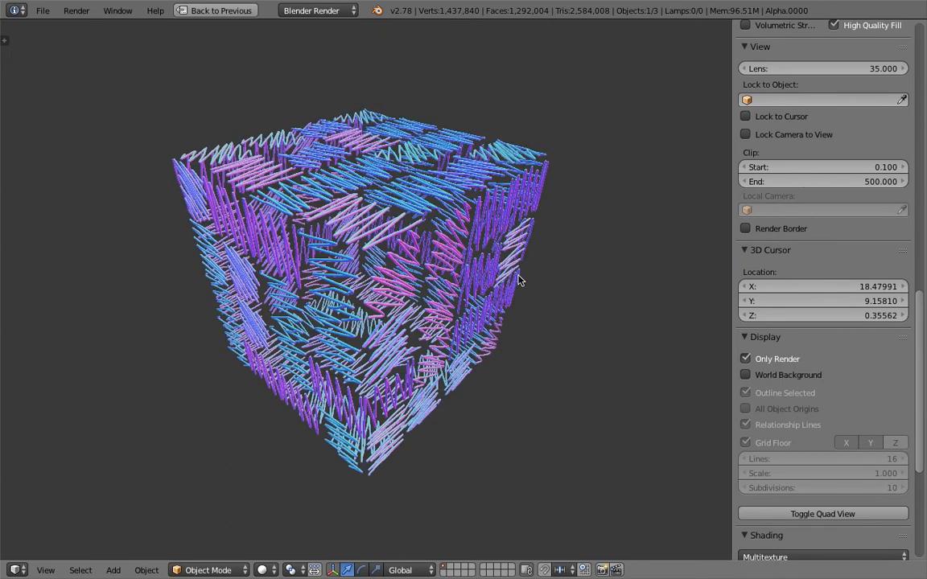